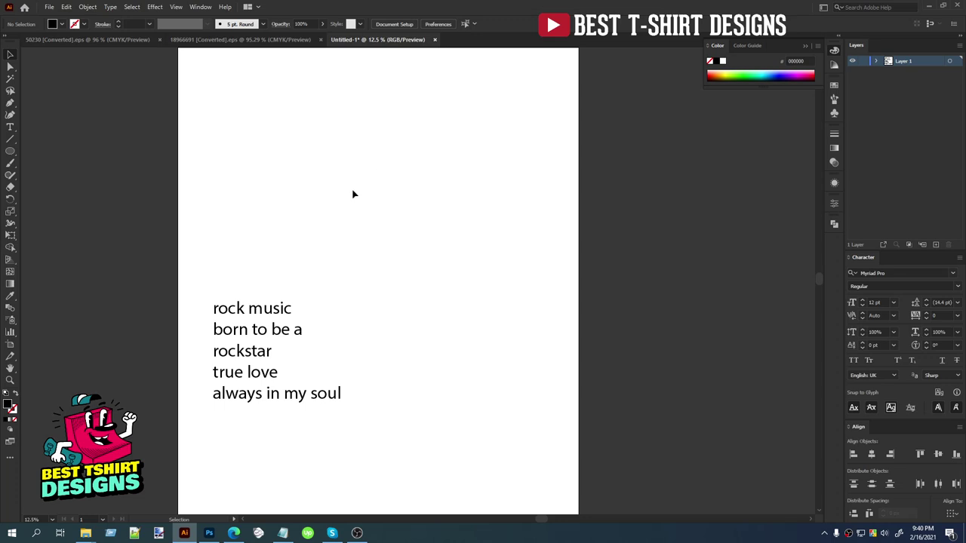
scroll(317, 319, "up", 1)
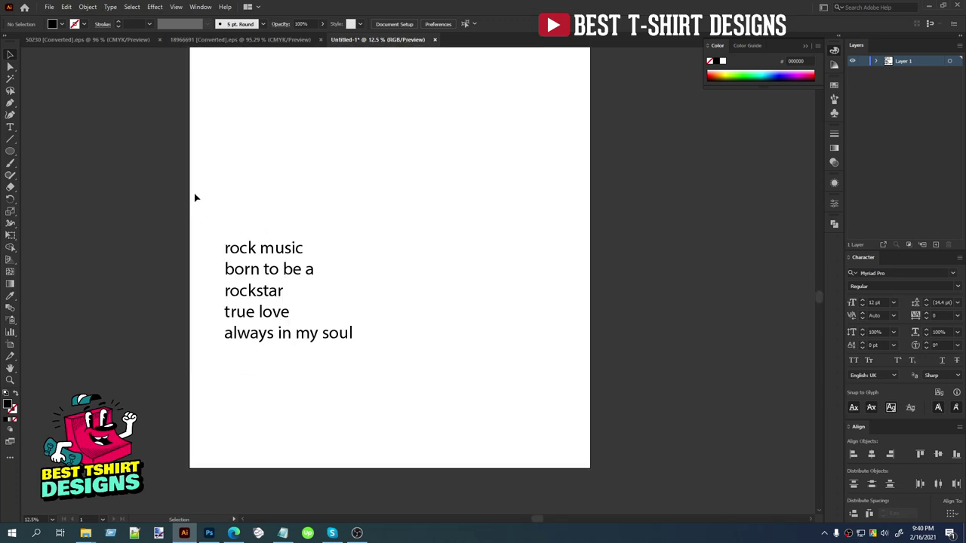
left_click_drag(195, 198, 529, 460)
scroll(327, 318, "up", 1)
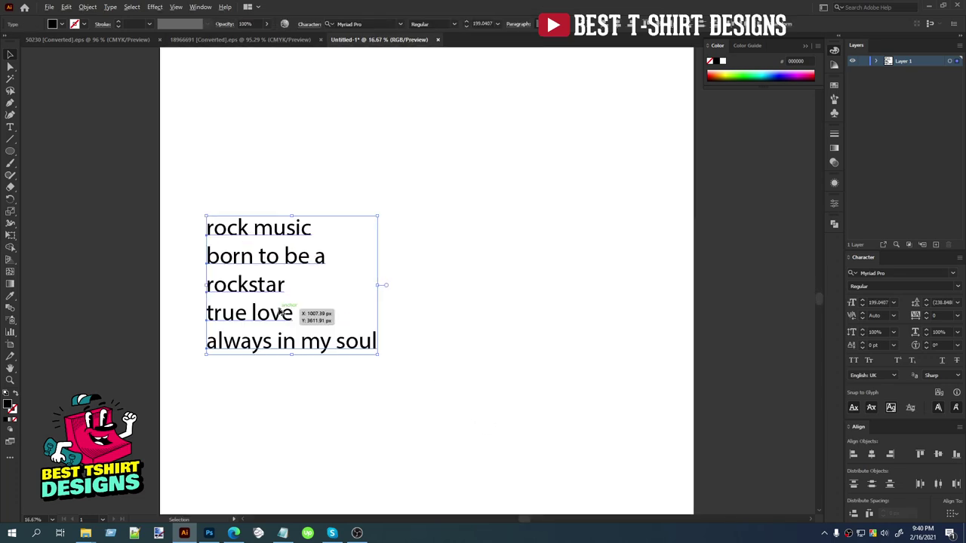
left_click(445, 290)
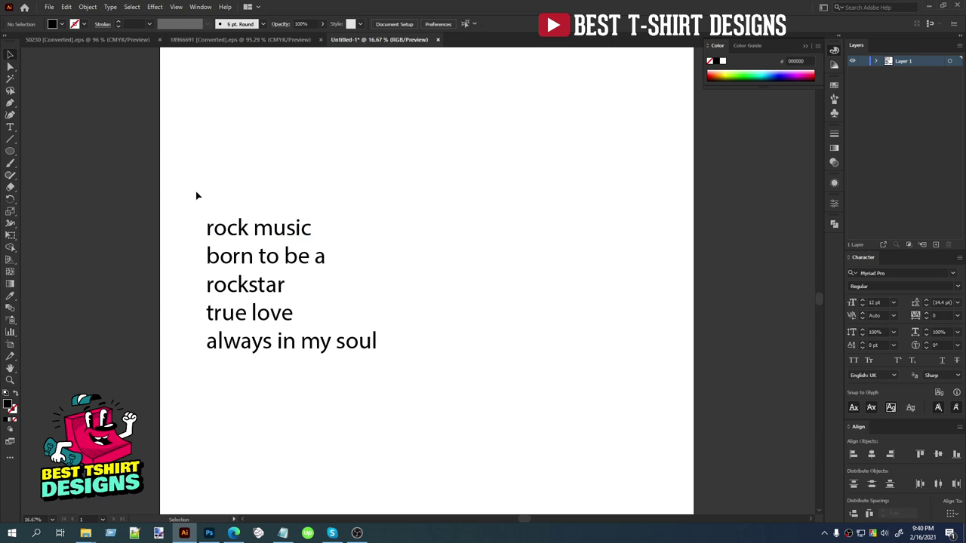
left_click_drag(244, 231, 322, 155)
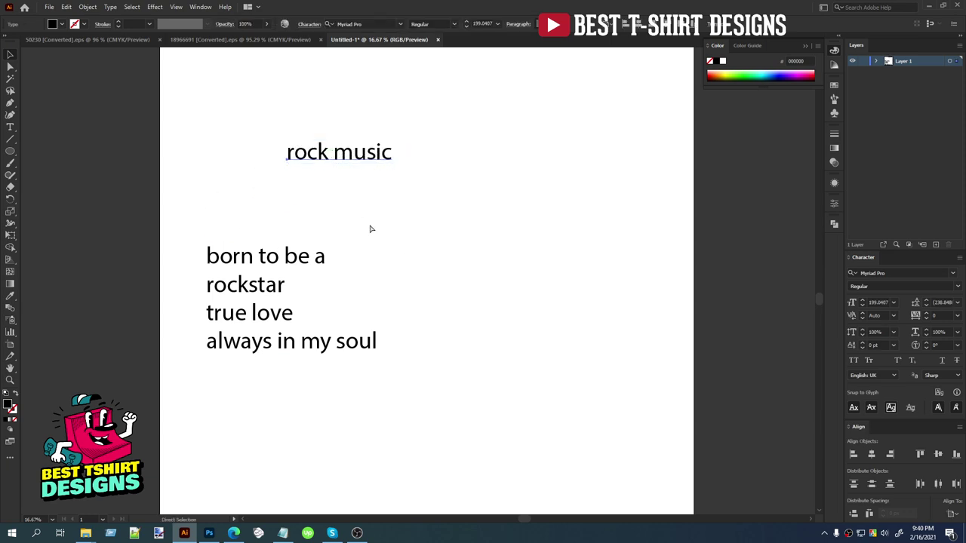
key("ctrl+z")
left_click(375, 230)
left_click_drag(213, 166, 439, 426)
left_click(274, 143)
Step: Copy the rock artwork group from 50230 [Converted].eps into Untitled-1 and place it above the text lines, slightly right of them
left_click(90, 39)
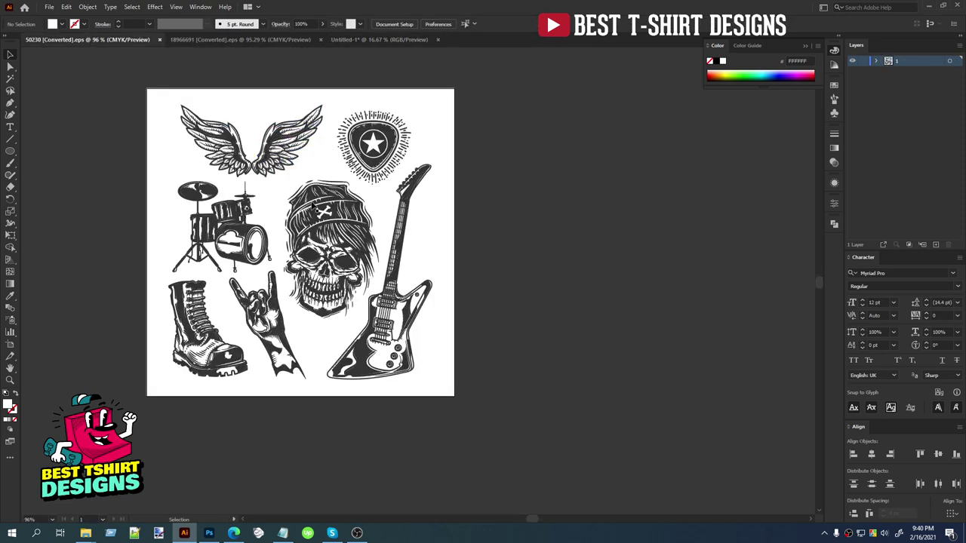
left_click(367, 222)
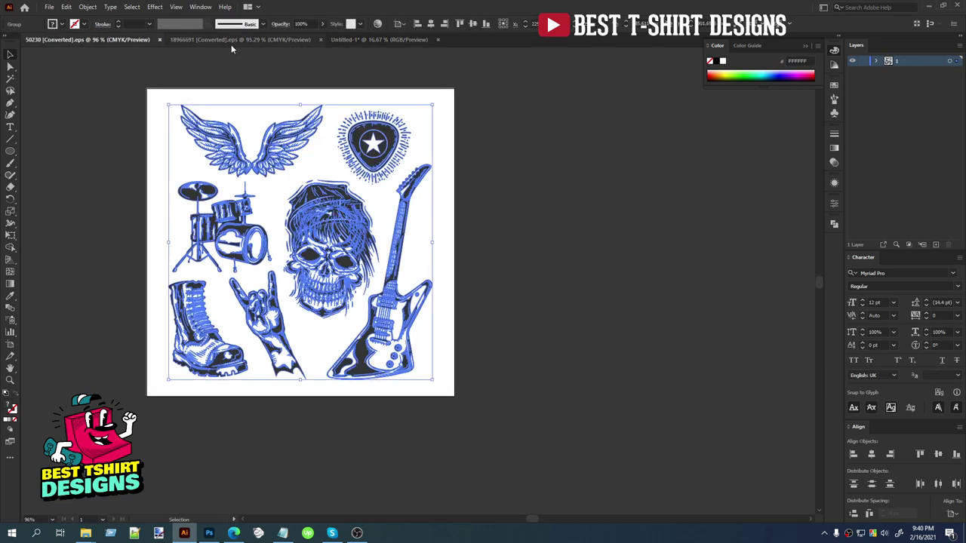
key("a")
left_click(340, 41)
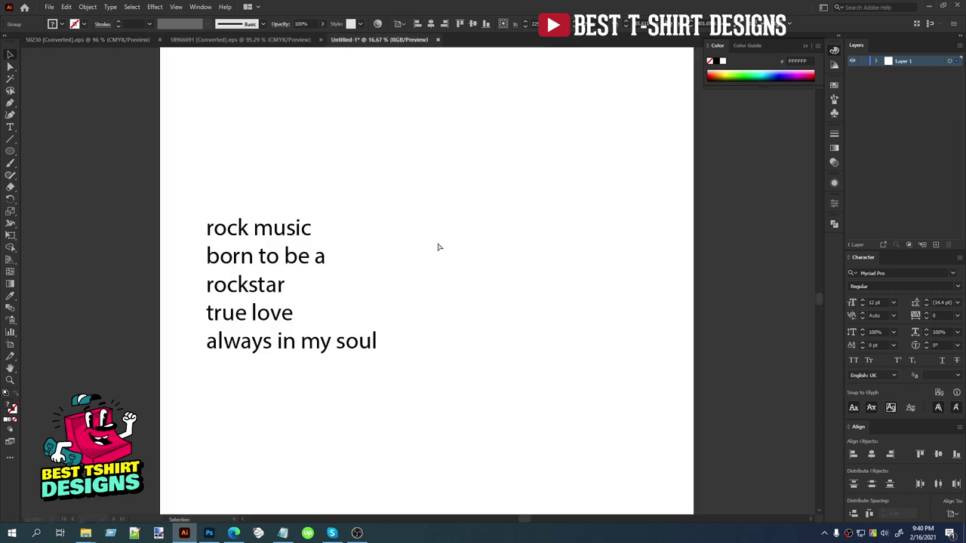
key("ctrl+v")
left_click_drag(425, 285, 483, 197)
left_click(522, 202)
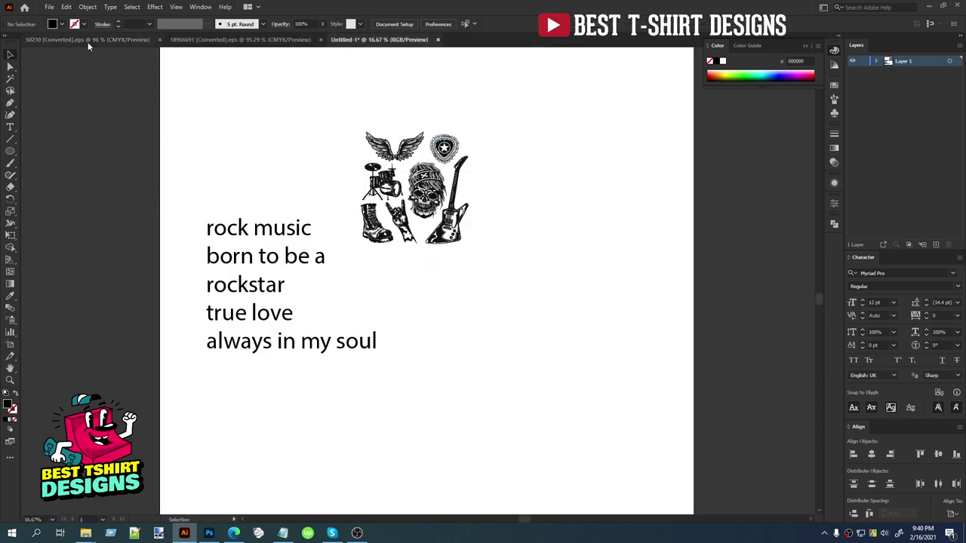
Step: Copy the speaker, turntables, cassette and right-hand star from 18966691 [Converted].eps into Untitled-1 and park them left of the artboard
left_click(238, 40)
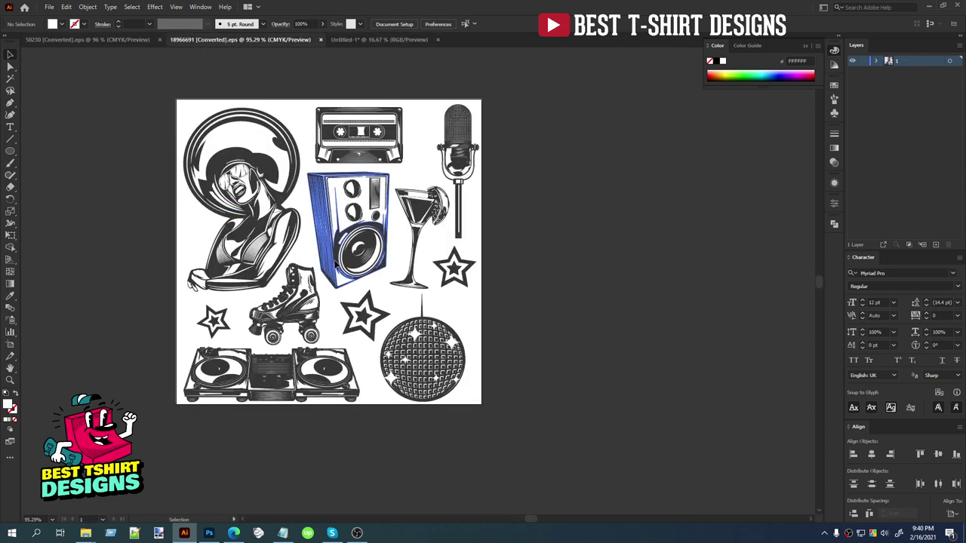
left_click(337, 265)
left_click(321, 366, "shift")
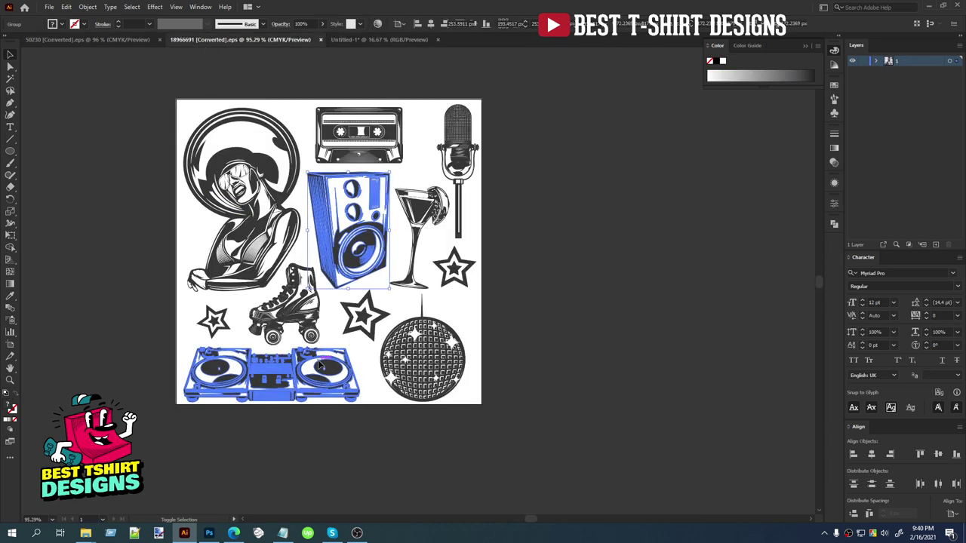
left_click(362, 158, "shift")
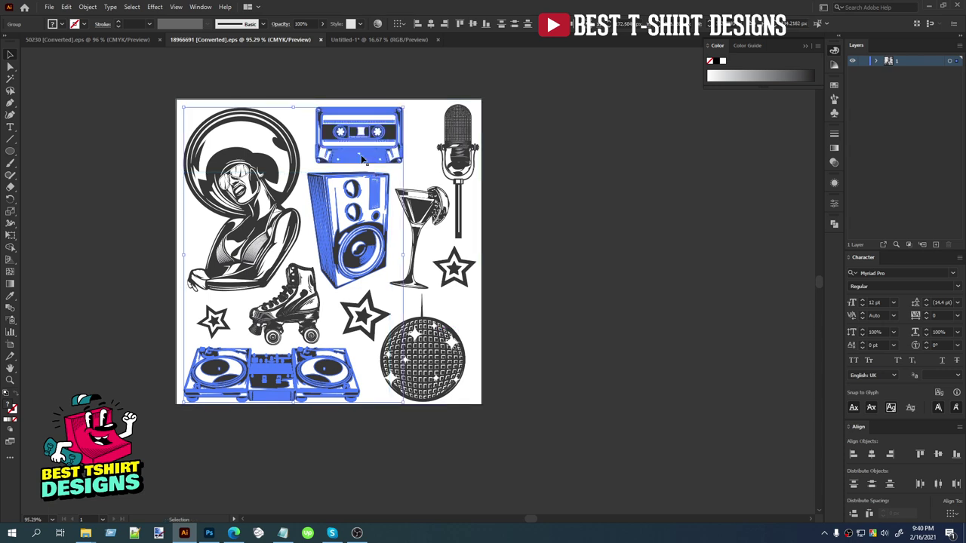
left_click(455, 268, "shift")
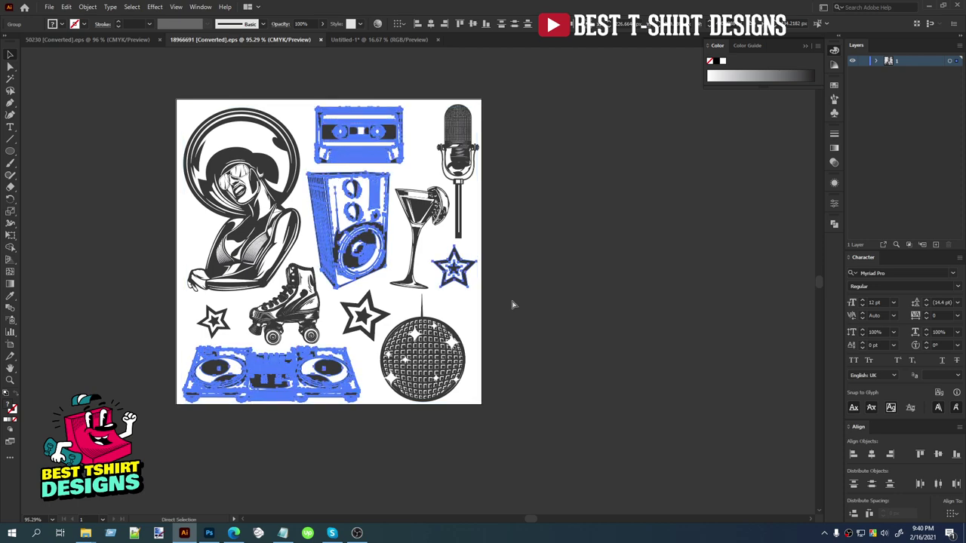
left_click(351, 40)
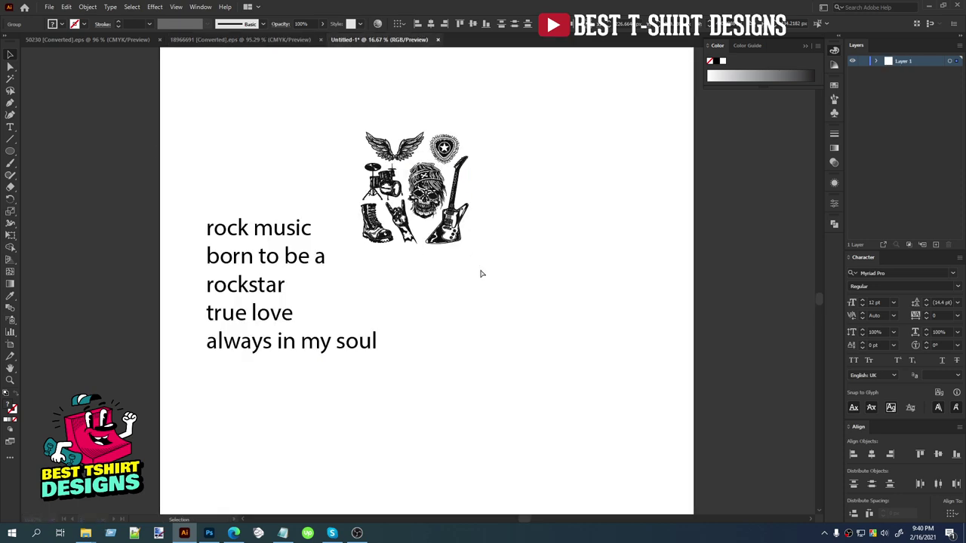
key("ctrl+v")
left_click_drag(422, 280, 96, 292)
Step: Move the rock artwork group off the artboard to the left, above the speaker and cassette graphics
left_click(425, 205)
left_click_drag(424, 205, 110, 258)
left_click_drag(176, 272, 289, 293)
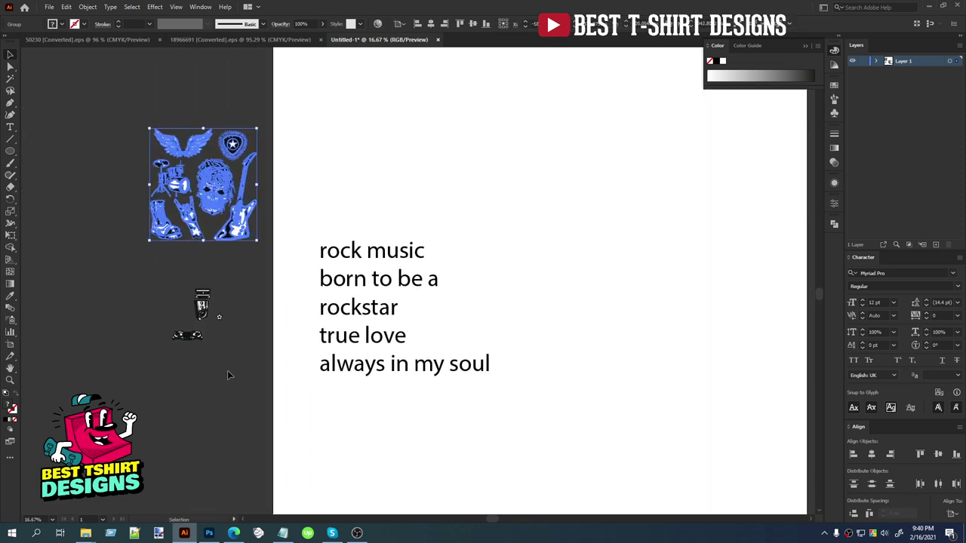
left_click(226, 371)
Step: Inspect the cassette, speaker, star and turntable graphics beside the artboard at close range
scroll(193, 330, "up", 3)
left_click(178, 347)
scroll(178, 348, "up", 3)
left_click(425, 334)
scroll(425, 334, "down", 1)
left_click(266, 326)
left_click(410, 312)
scroll(302, 321, "down", 1)
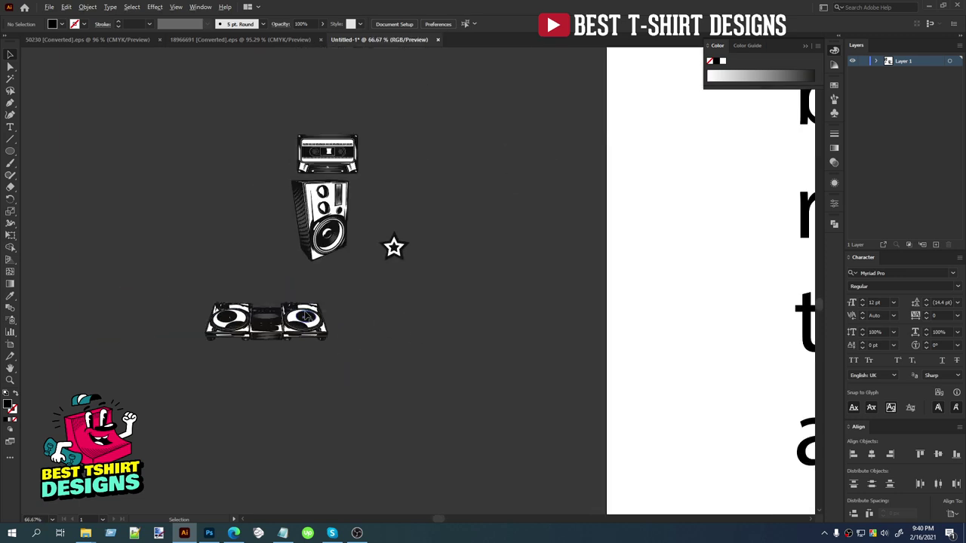
Step: Examine the turntable graphic up close to see how its black and white shapes are built
left_click(264, 333)
scroll(264, 332, "up", 2)
left_click(450, 310)
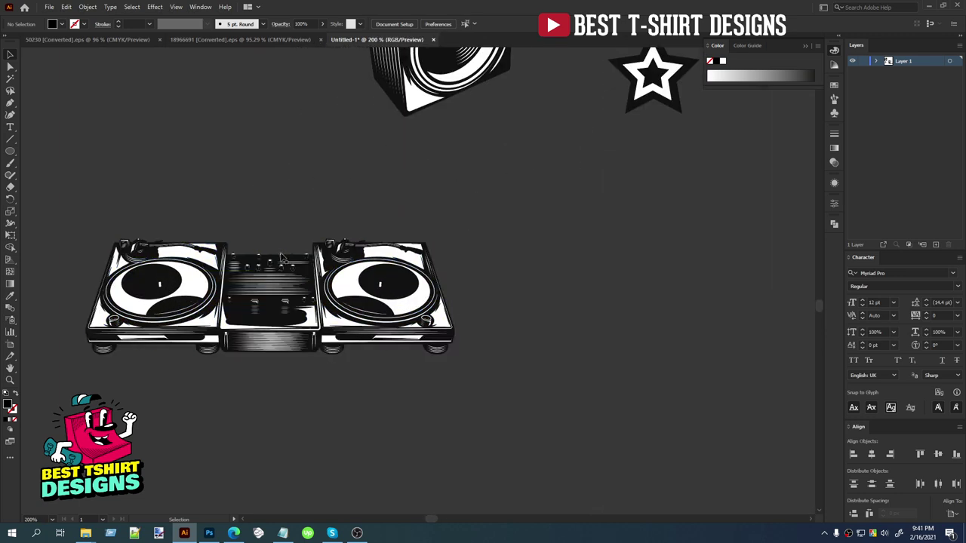
left_click_drag(483, 401, 500, 411)
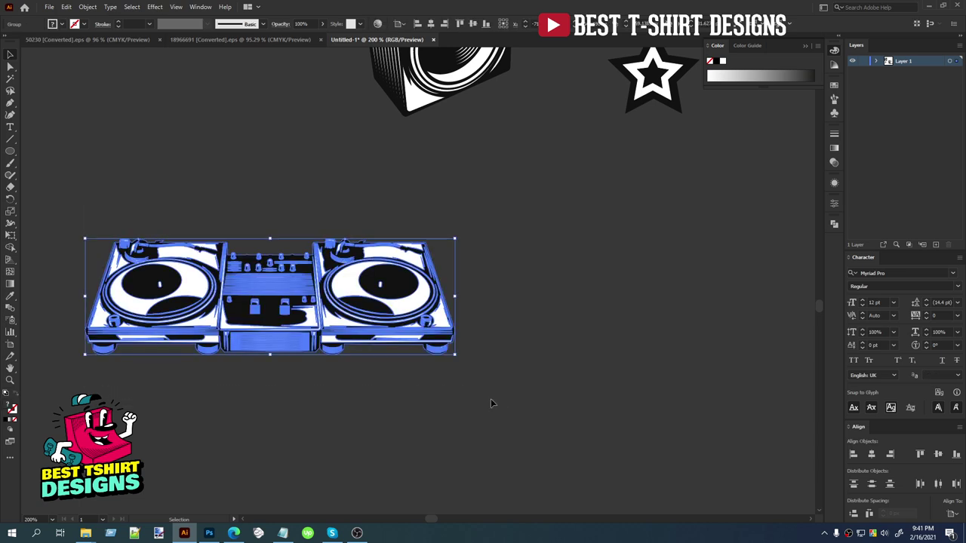
left_click(427, 420)
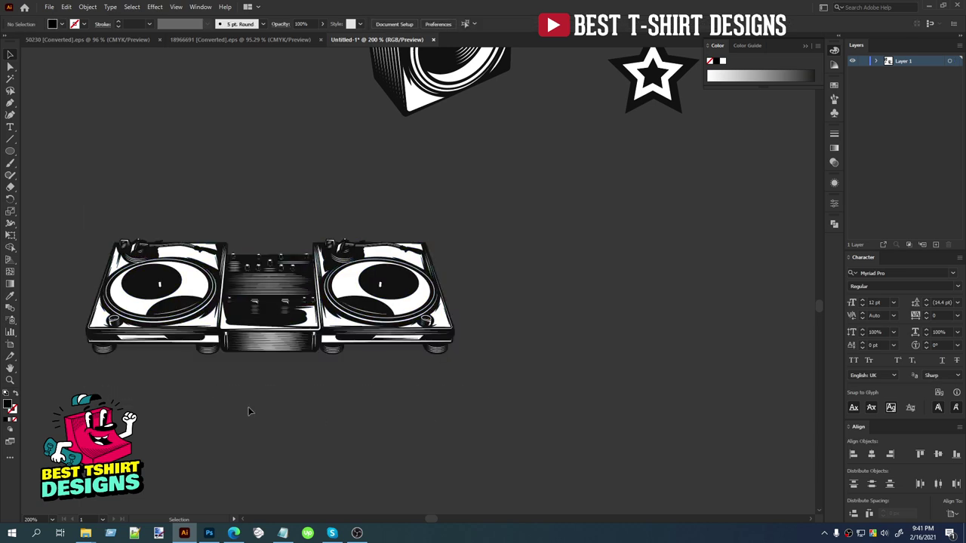
key("F10")
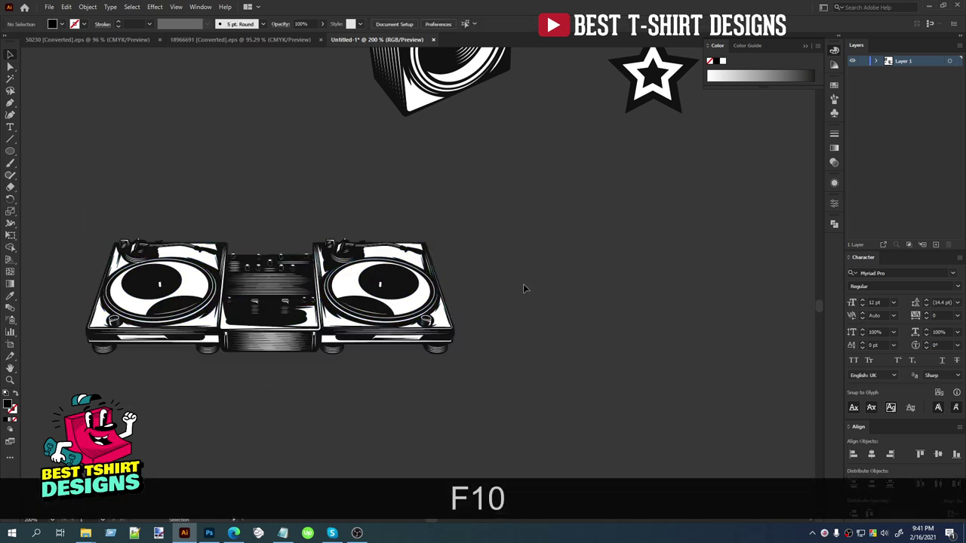
left_click(368, 310)
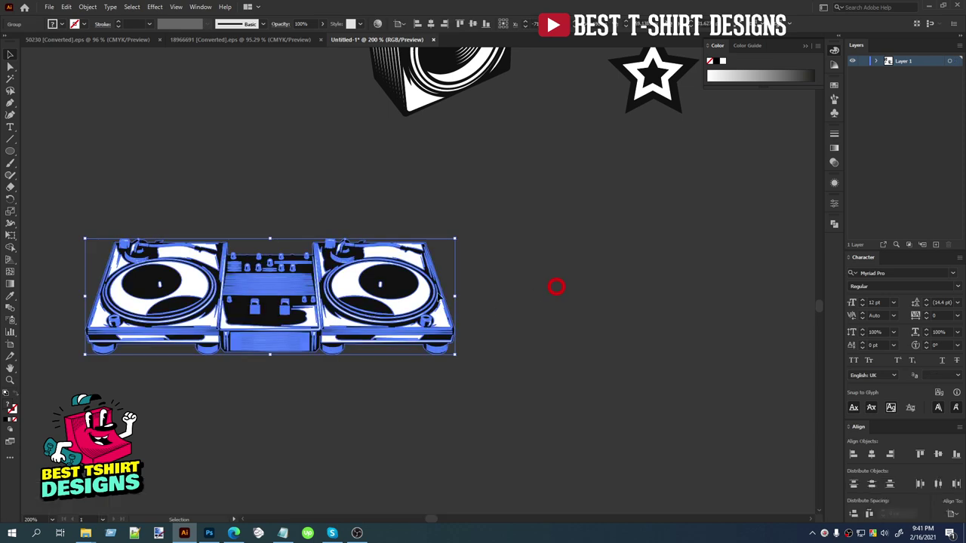
left_click(524, 290)
left_click_drag(529, 417, 532, 415)
left_click(524, 381)
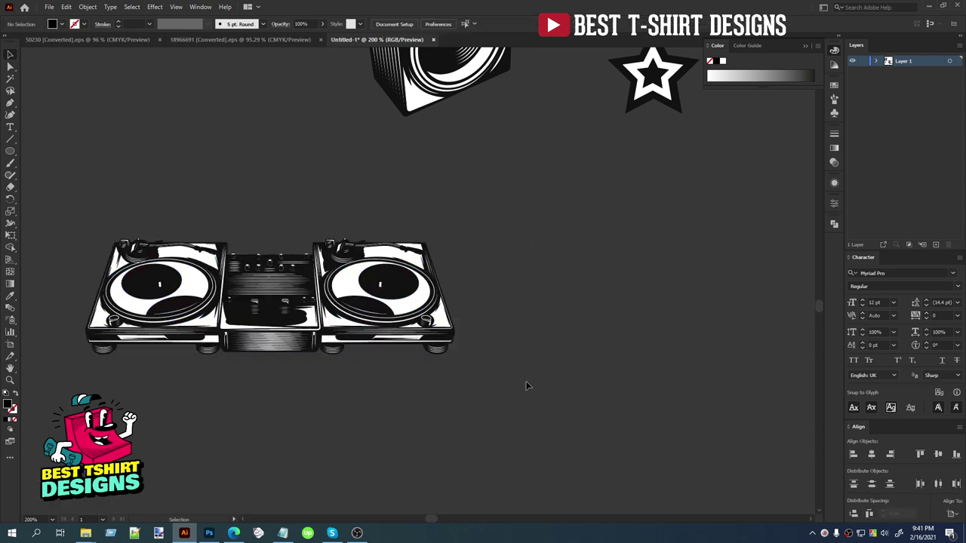
Step: Apply the Pathfinder Trim operation to the turntable graphic
left_click(299, 327)
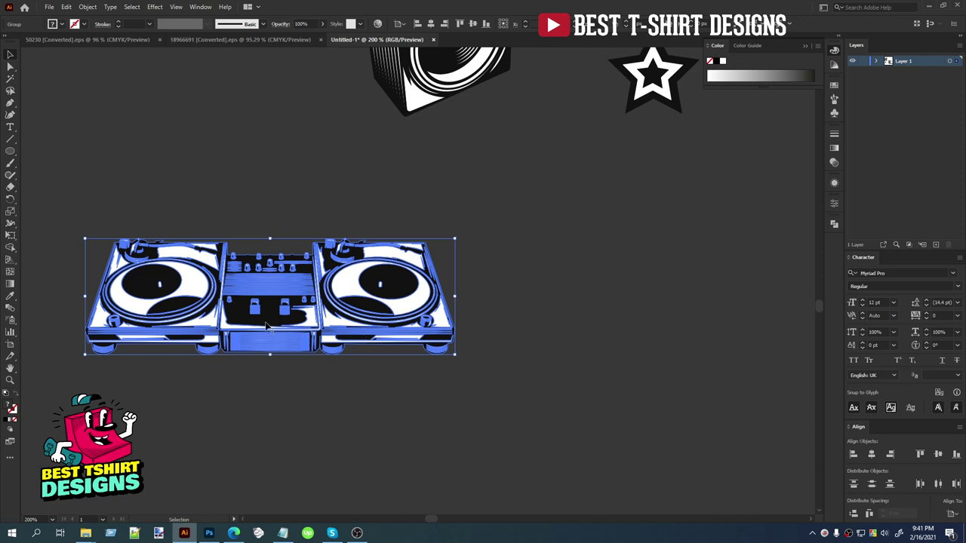
left_click(834, 226)
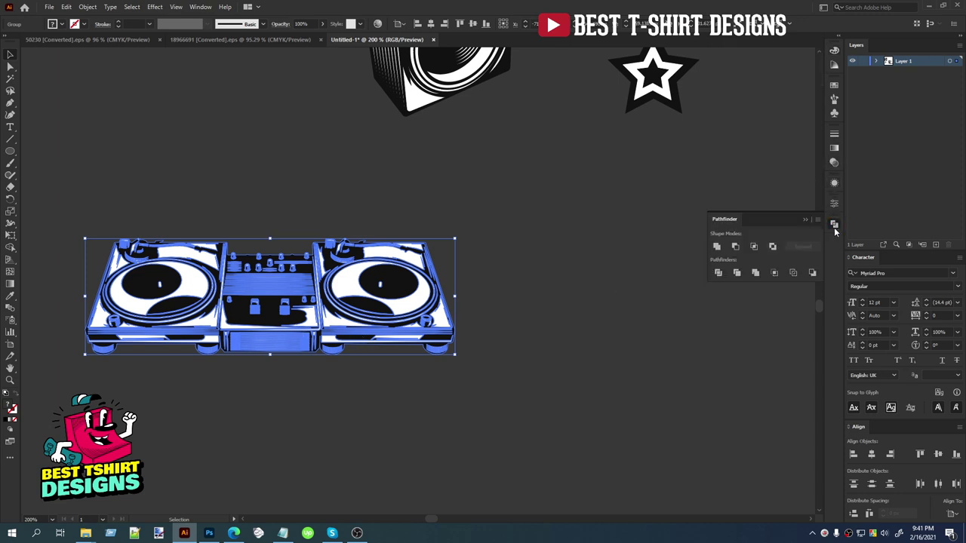
left_click(736, 273)
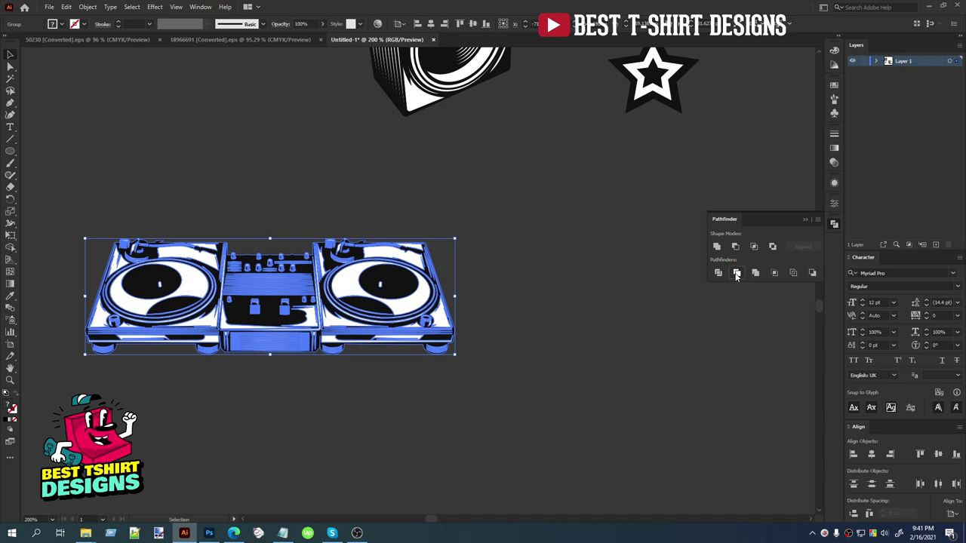
left_click(257, 373)
Step: Isolate the turntable group, select all its white-filled shapes with the Magic Wand and delete them
left_click(190, 282)
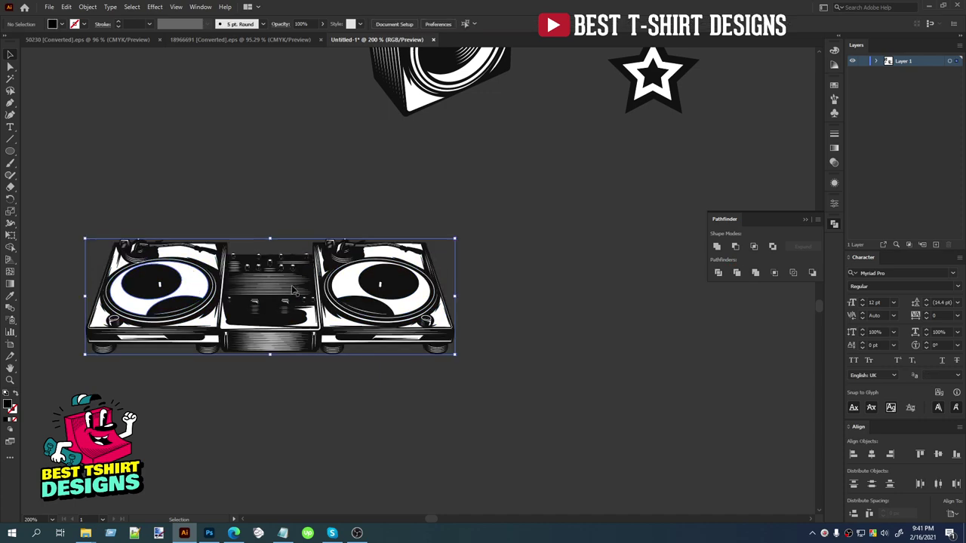
double_click(427, 291)
left_click(10, 79)
left_click(191, 276)
left_click(190, 276)
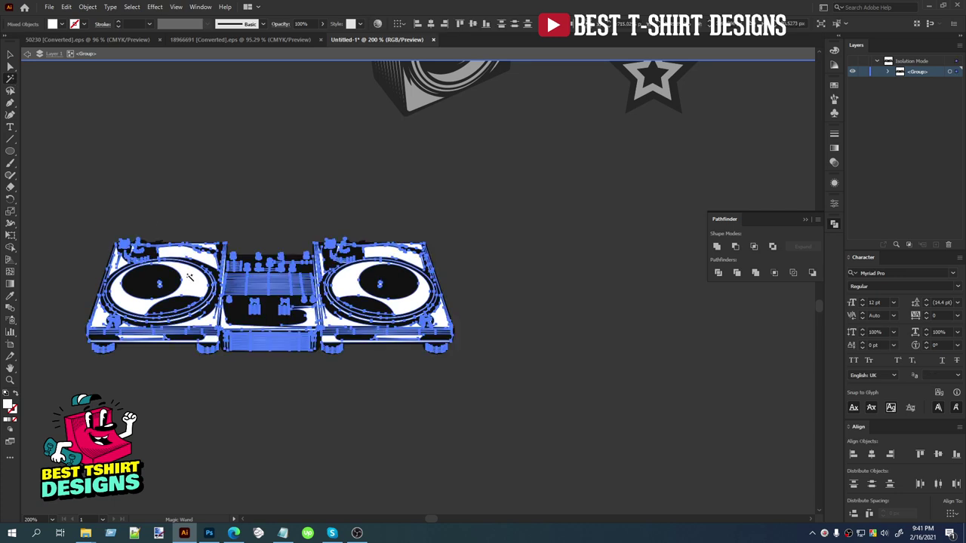
key("Delete")
Step: Fill all remaining turntable shapes with solid black and exit isolation mode
key("v")
left_click_drag(470, 402, 513, 416)
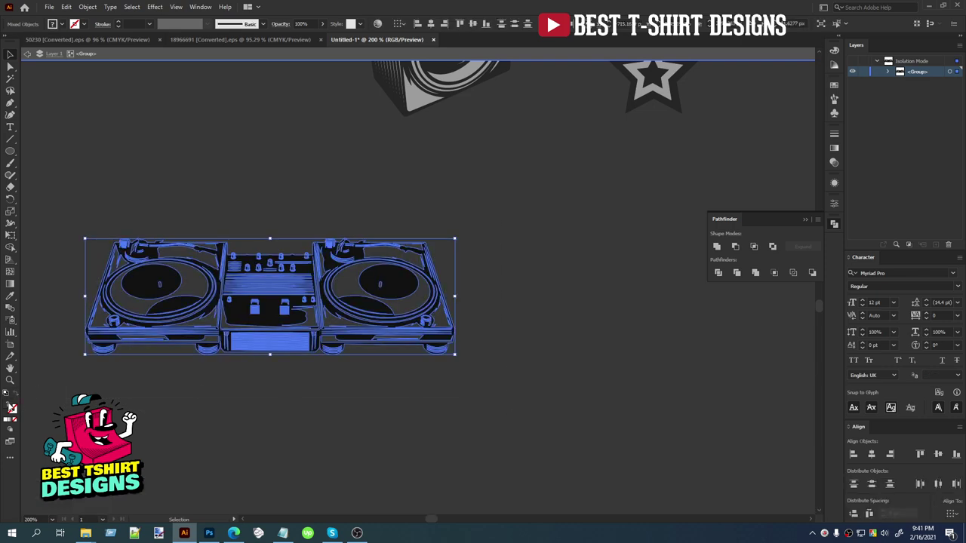
left_click_drag(553, 274, 527, 306)
left_click(770, 172)
left_click(510, 283)
scroll(300, 326, "down", 1)
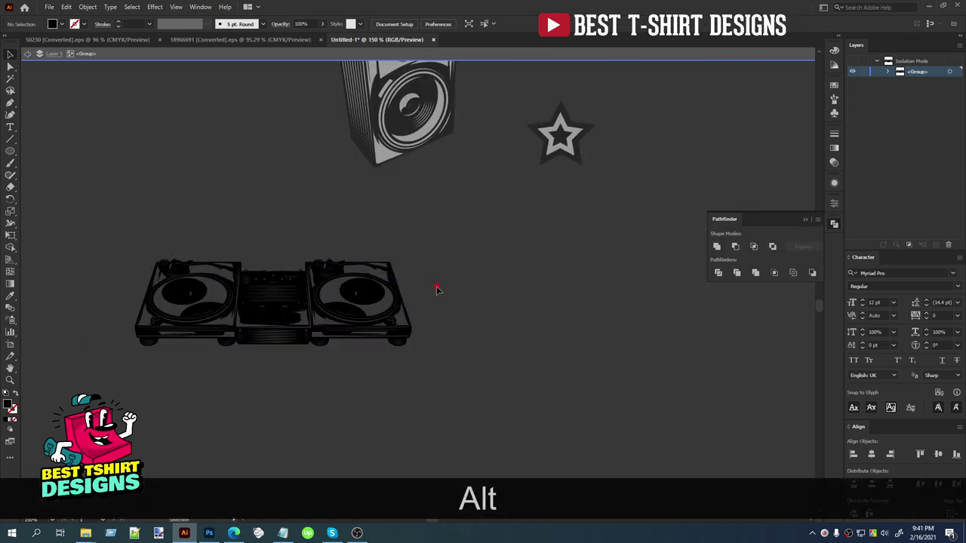
double_click(436, 292)
Step: Trim the speaker graphic with Pathfinder, and delete all its white-filled shapes in isolation mode
scroll(431, 257, "up", 4)
left_click(428, 246)
left_click(736, 272)
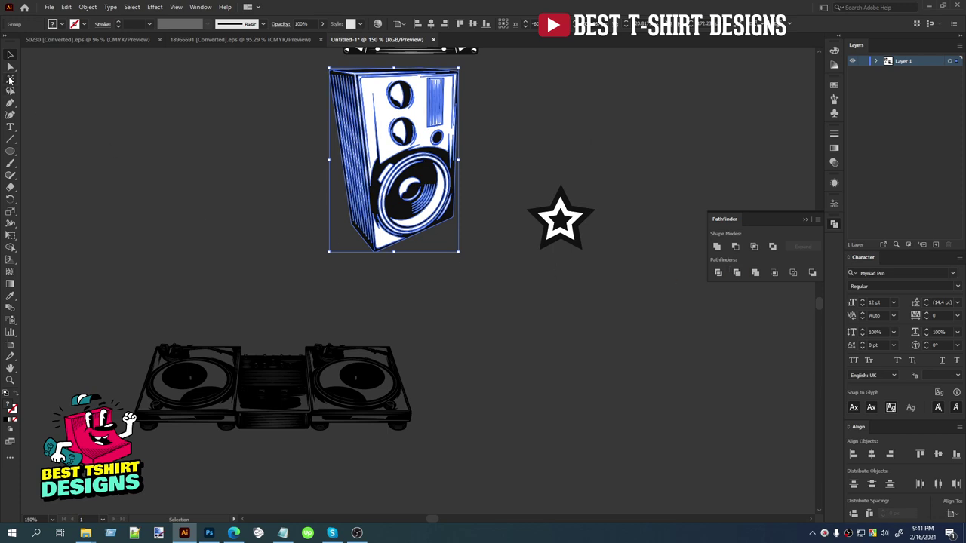
double_click(389, 121)
left_click(11, 78)
left_click(386, 119)
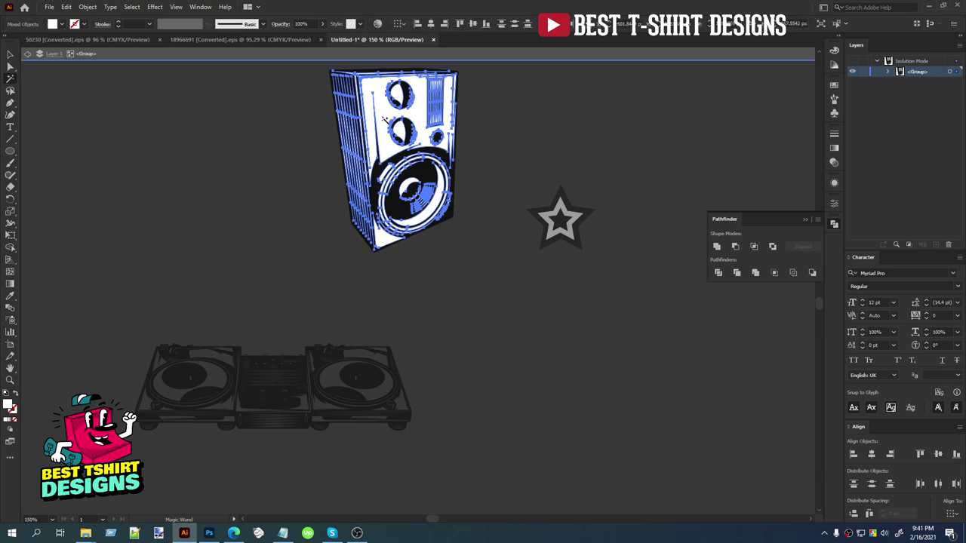
key("Delete")
Step: Apply the turntables' black fill to the remaining speaker shapes with the Eyedropper and exit isolation mode
key("v")
scroll(384, 132, "up", 1)
left_click_drag(297, 81, 337, 147)
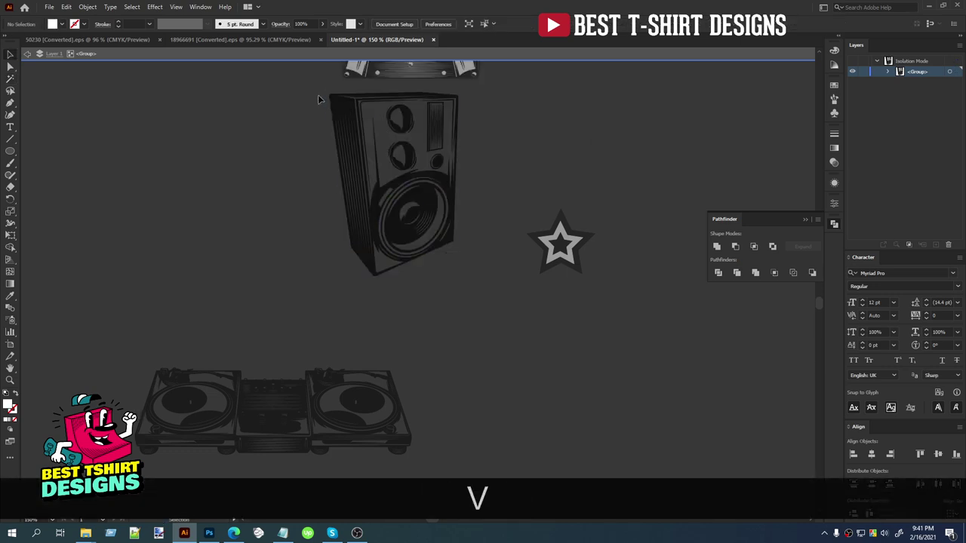
left_click_drag(505, 318, 506, 319)
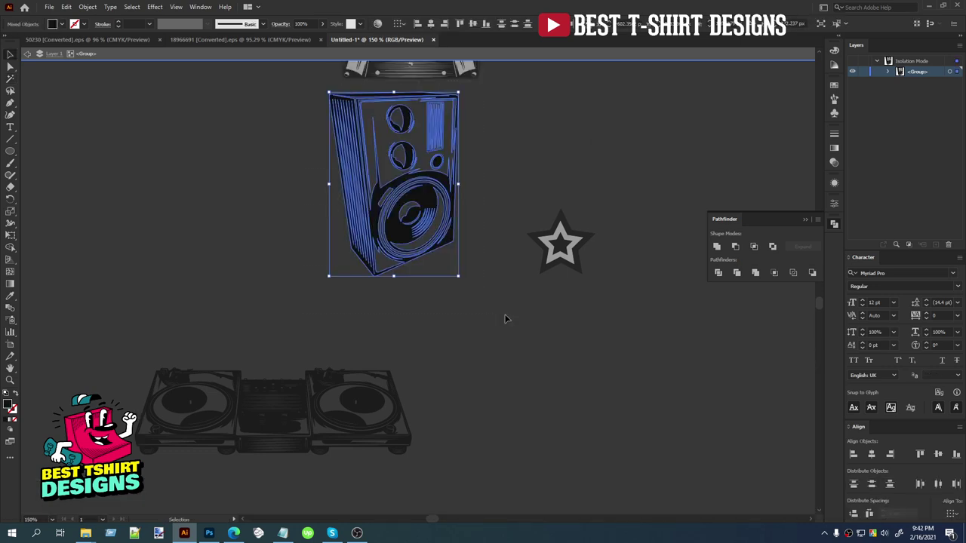
key("i")
left_click(298, 383)
key("v")
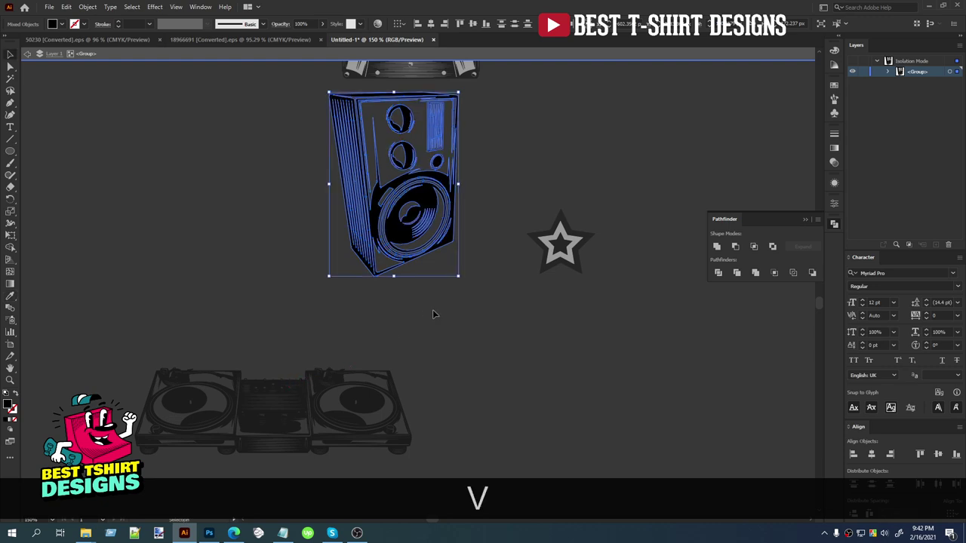
left_click(436, 315)
double_click(435, 315)
scroll(426, 351, "up", 2)
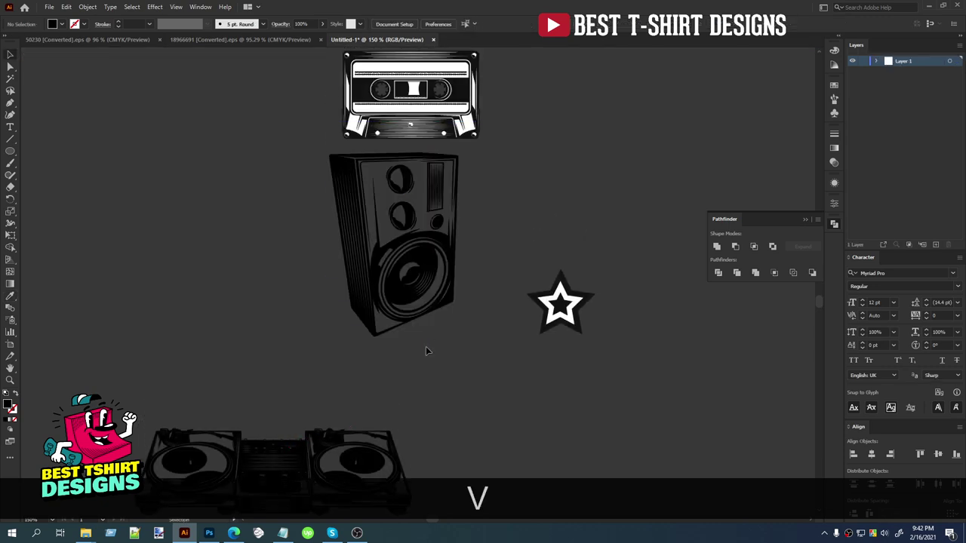
left_click(10, 79)
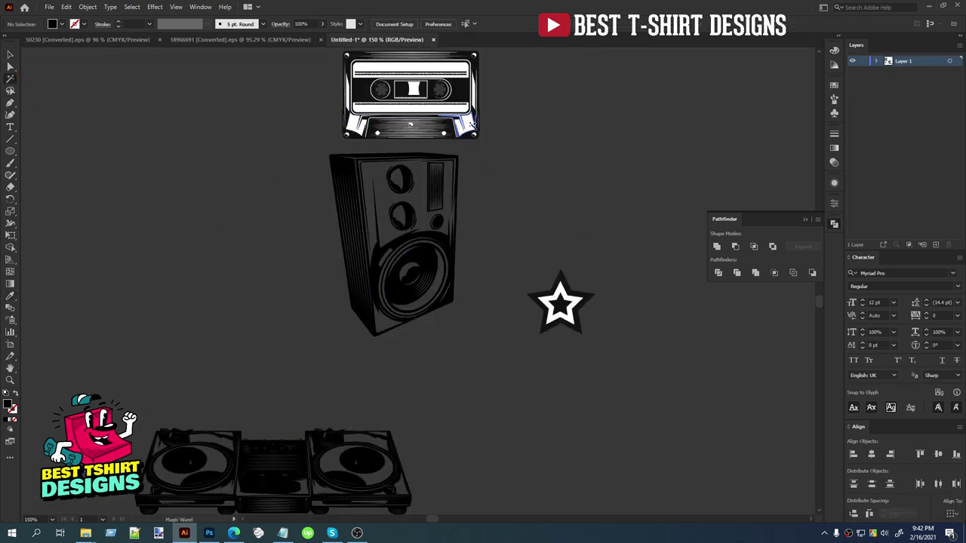
left_click(464, 122)
scroll(464, 272, "up", 2)
scroll(459, 269, "down", 5)
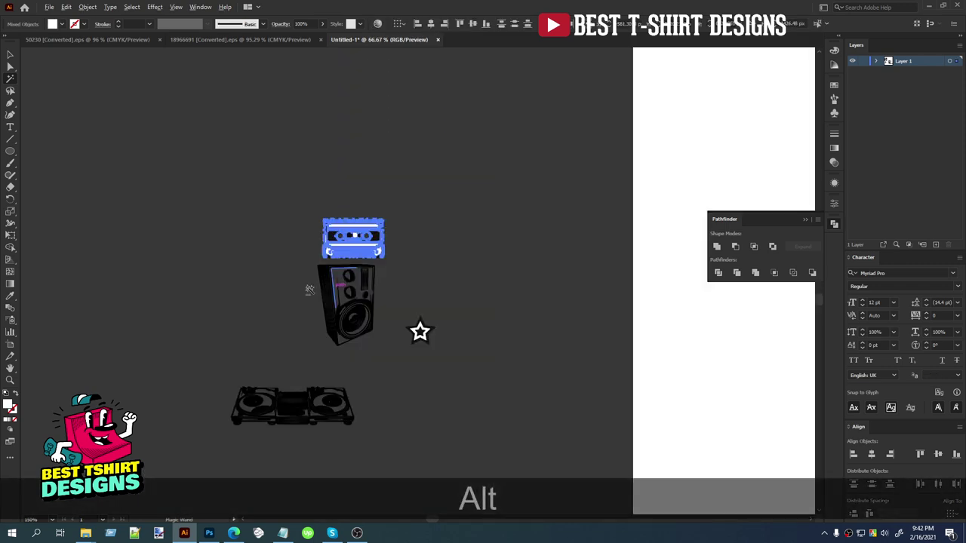
scroll(361, 195, "up", 1)
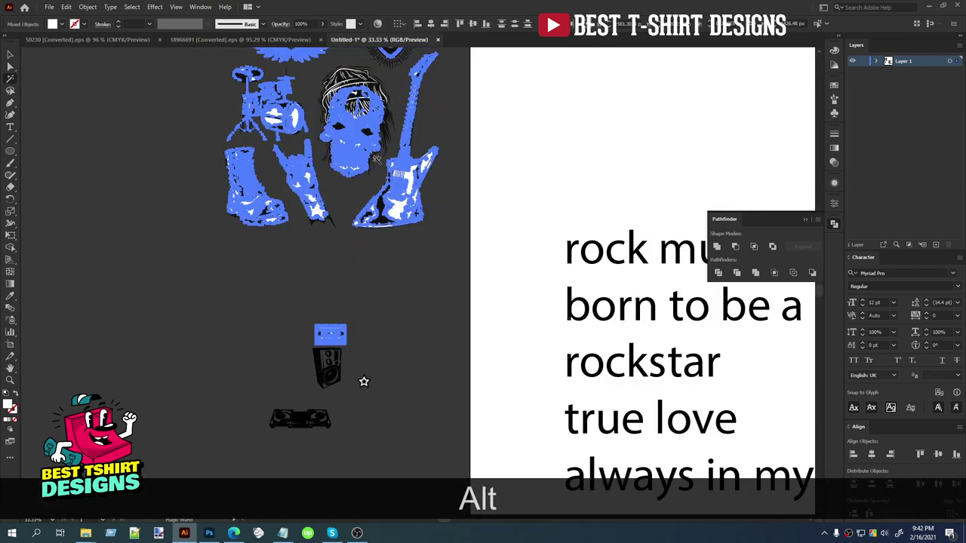
scroll(327, 365, "up", 3)
key("v")
left_click(405, 294)
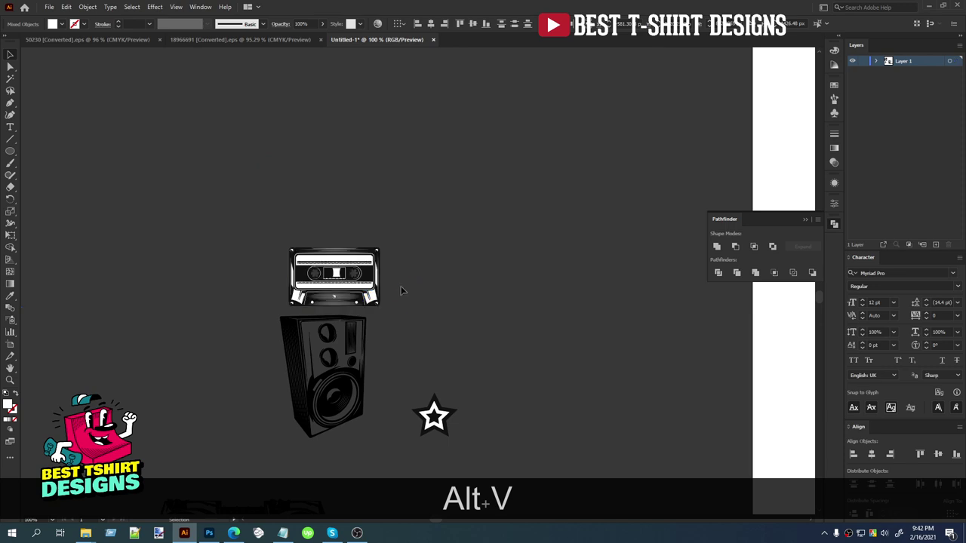
Step: Trim the cassette graphic with Pathfinder and open its group in isolation mode
left_click(376, 279)
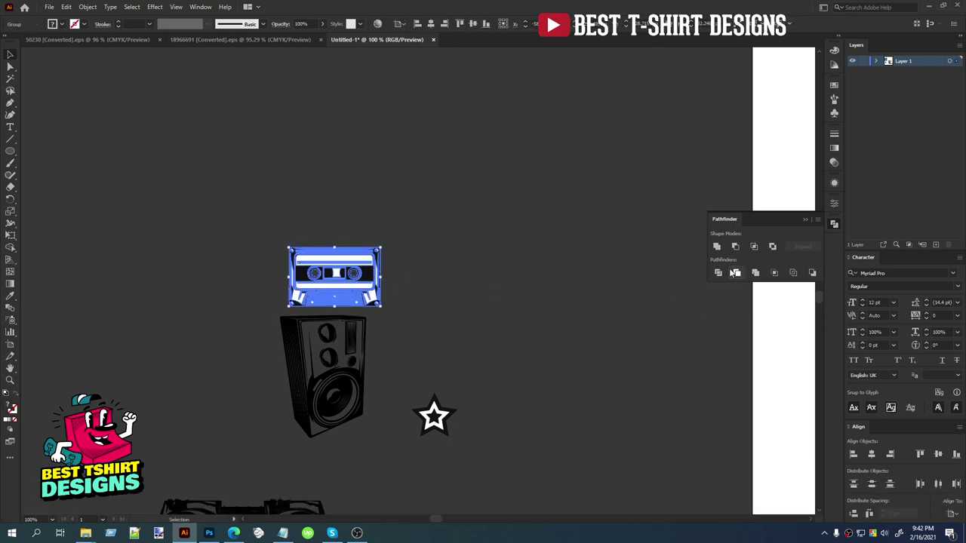
double_click(341, 288)
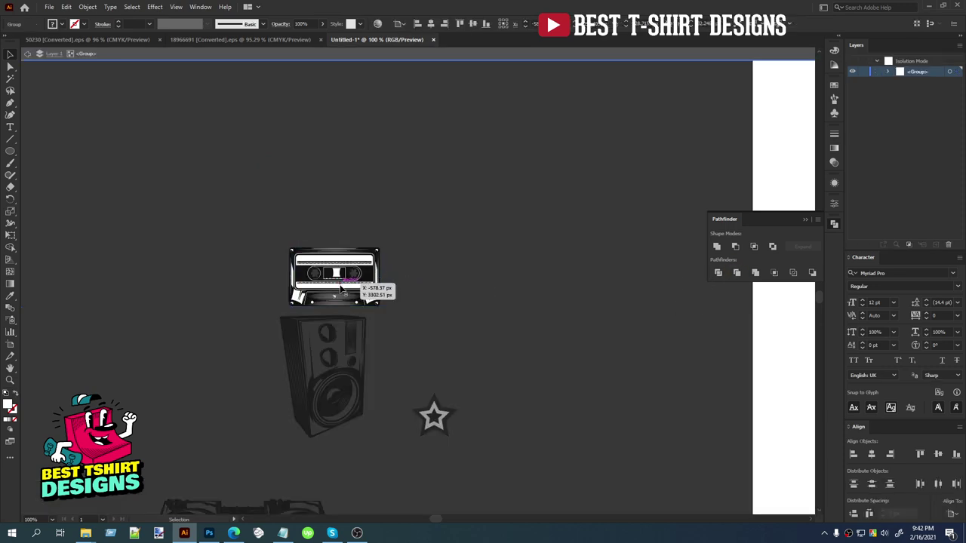
scroll(332, 283, "up", 2)
scroll(468, 315, "down", 3)
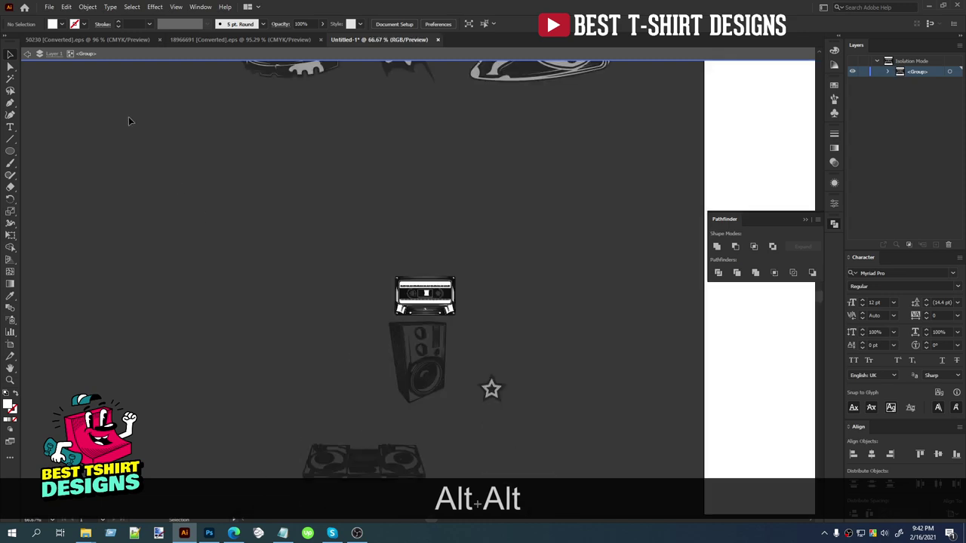
Step: Select all white-filled shapes in the isolated cassette with the Magic Wand and delete them
left_click(11, 78)
scroll(432, 282, "up", 2)
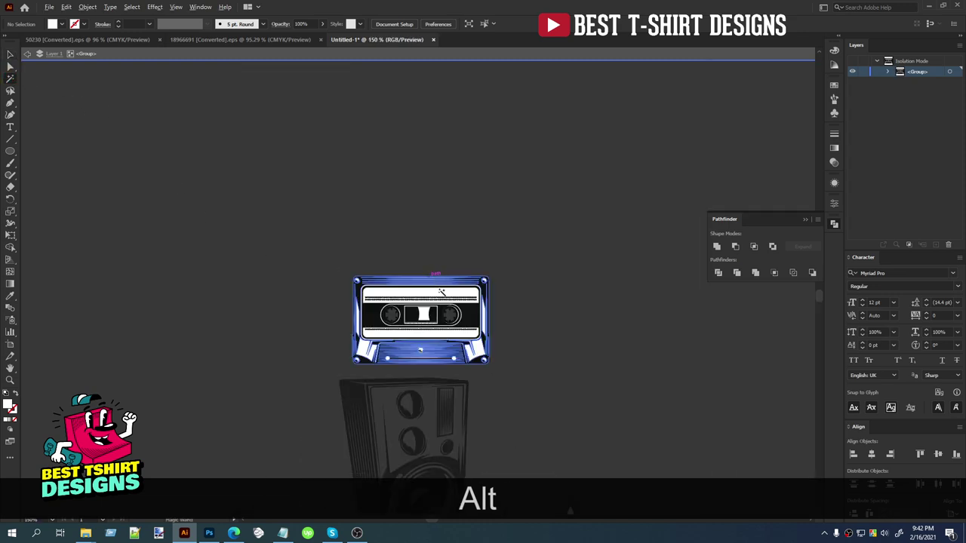
left_click(440, 292)
scroll(257, 272, "down", 3)
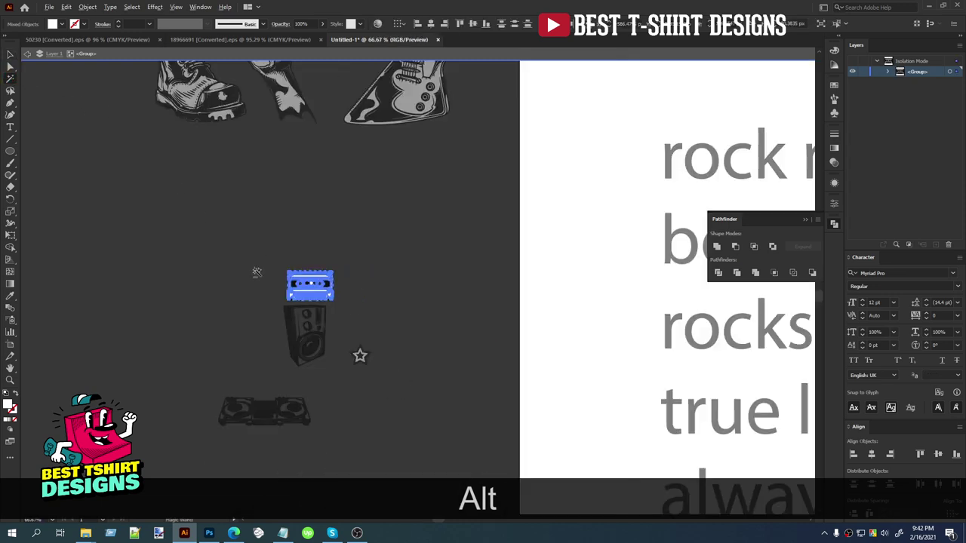
scroll(348, 253, "up", 2)
scroll(350, 307, "up", 3)
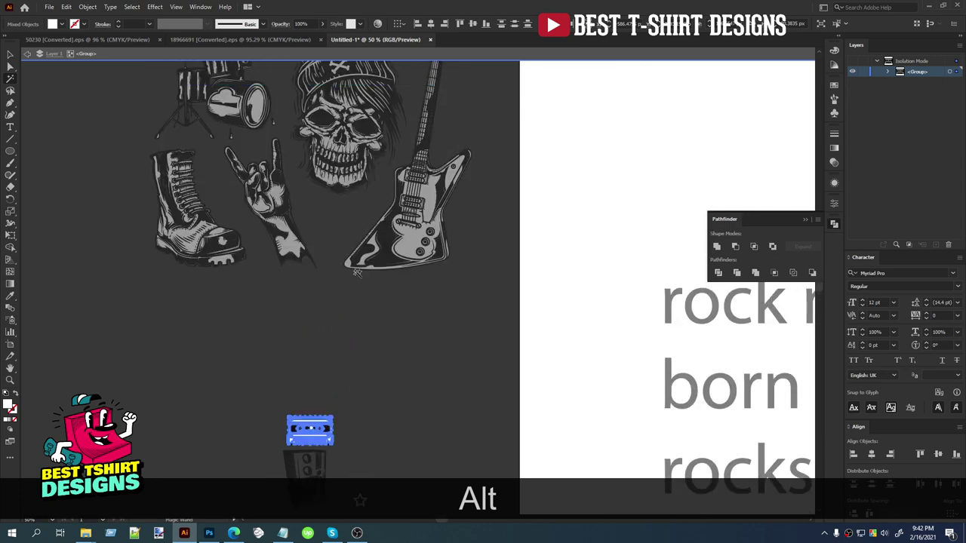
scroll(302, 339, "down", 3)
scroll(298, 344, "up", 3)
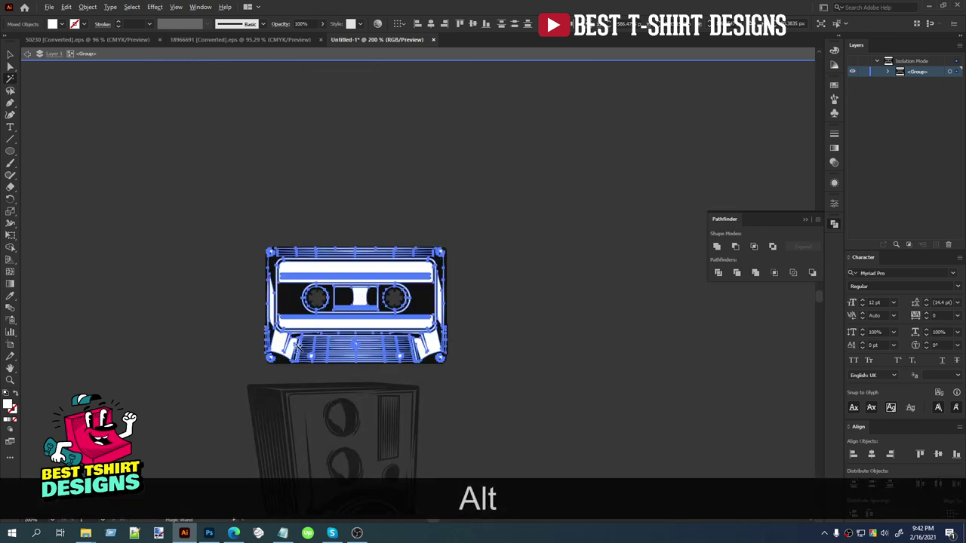
key("Delete")
key("v")
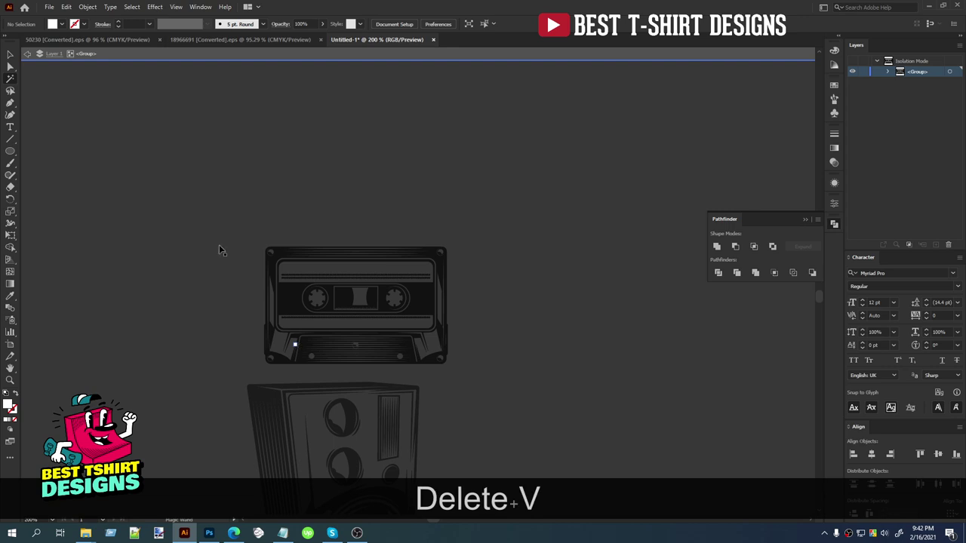
Step: Apply the speaker's black fill to all remaining cassette shapes with the Eyedropper and exit isolation mode
key("i")
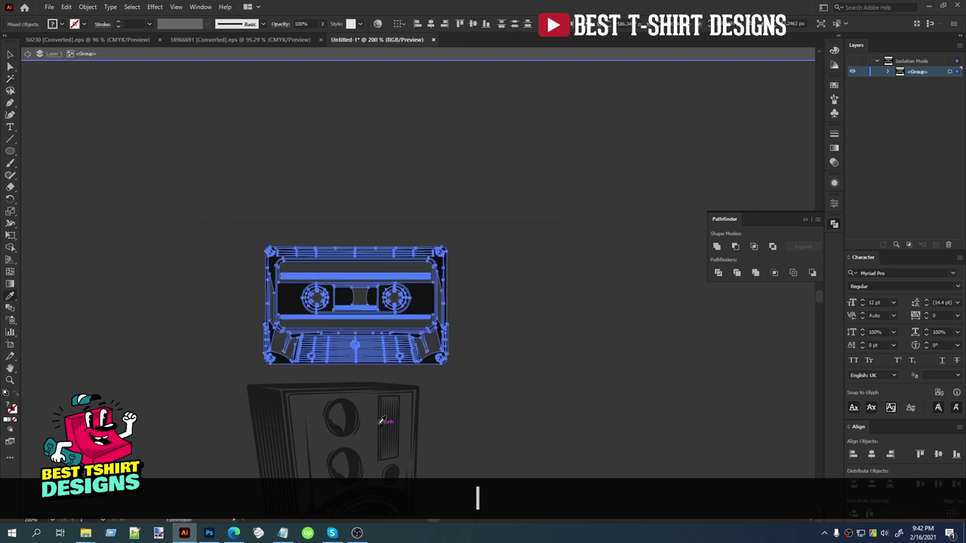
left_click(351, 404)
key("v")
double_click(519, 349)
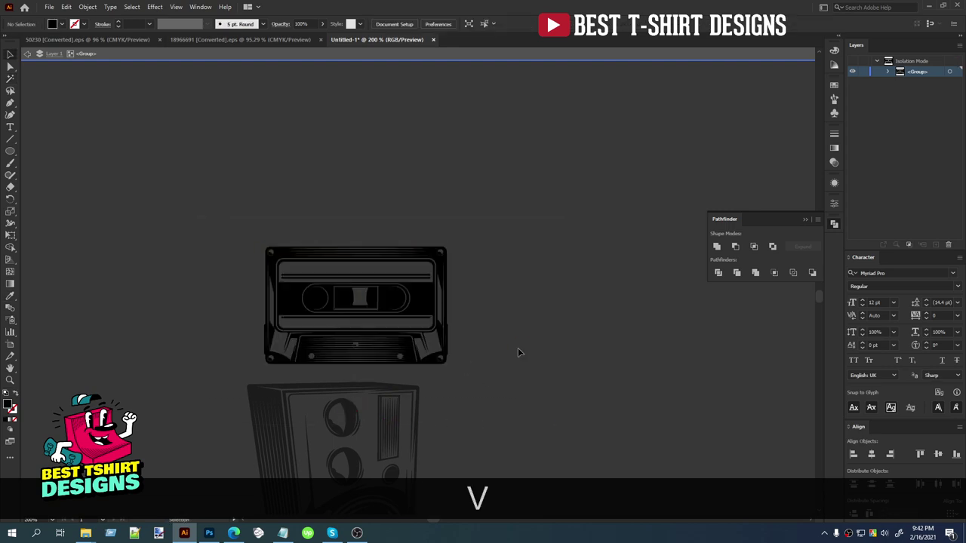
Step: Isolate the group holding the wings, guitar pick, drum kit, skull, boot, rock hand and guitar
scroll(319, 308, "down", 2)
scroll(319, 309, "down", 3, "alt")
scroll(400, 306, "up", 6)
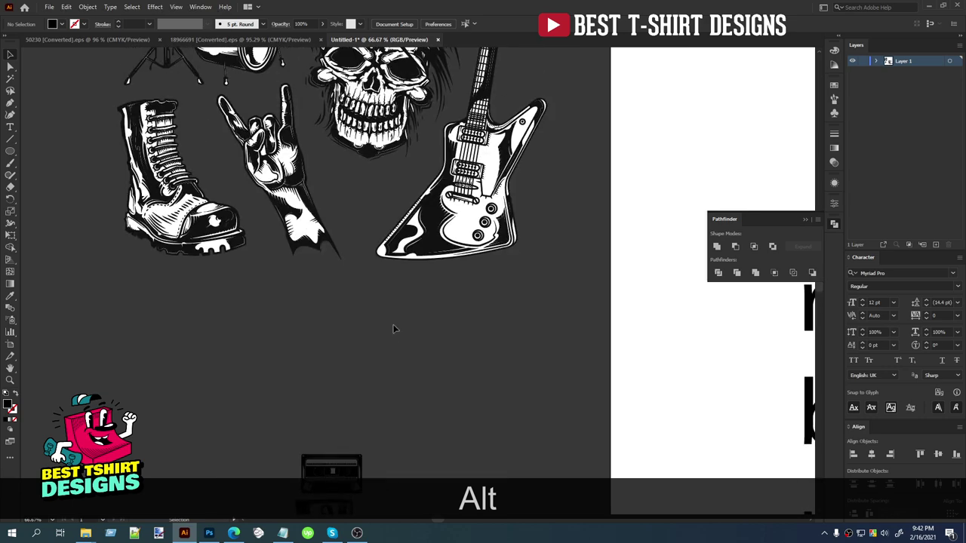
scroll(385, 336, "down", 1, "alt")
left_click(327, 245)
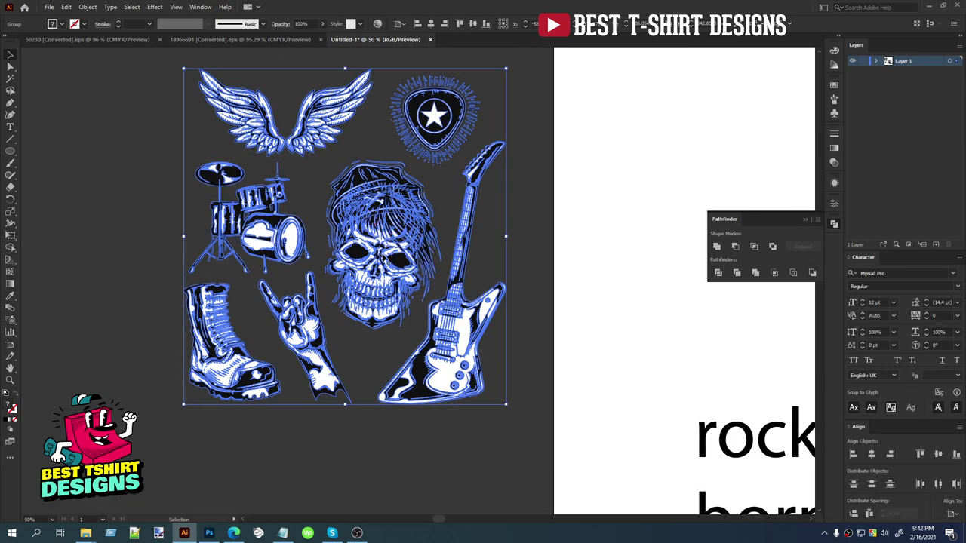
double_click(383, 258)
left_click(385, 258)
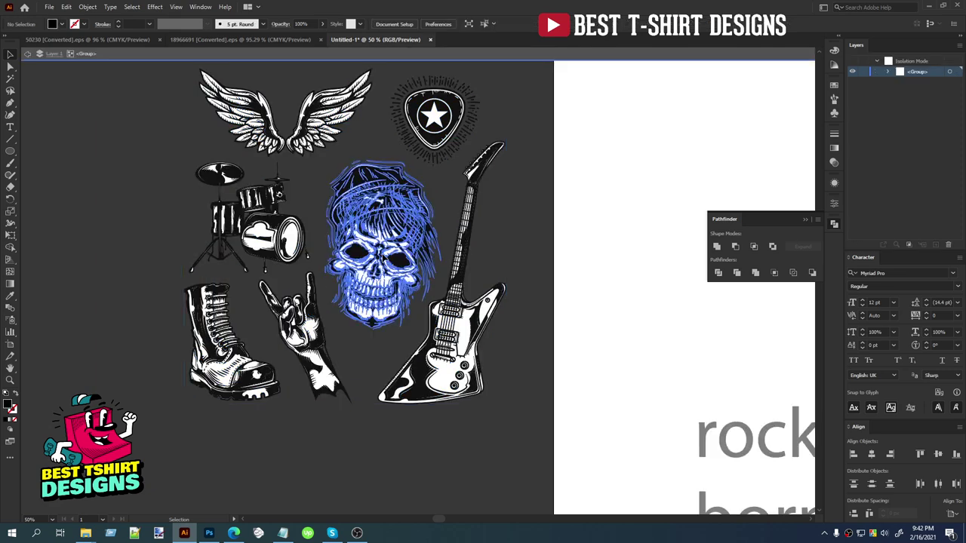
Step: Trim the guitar, skull, rock hand and wings one by one with Pathfinder inside the isolated group
left_click(447, 336)
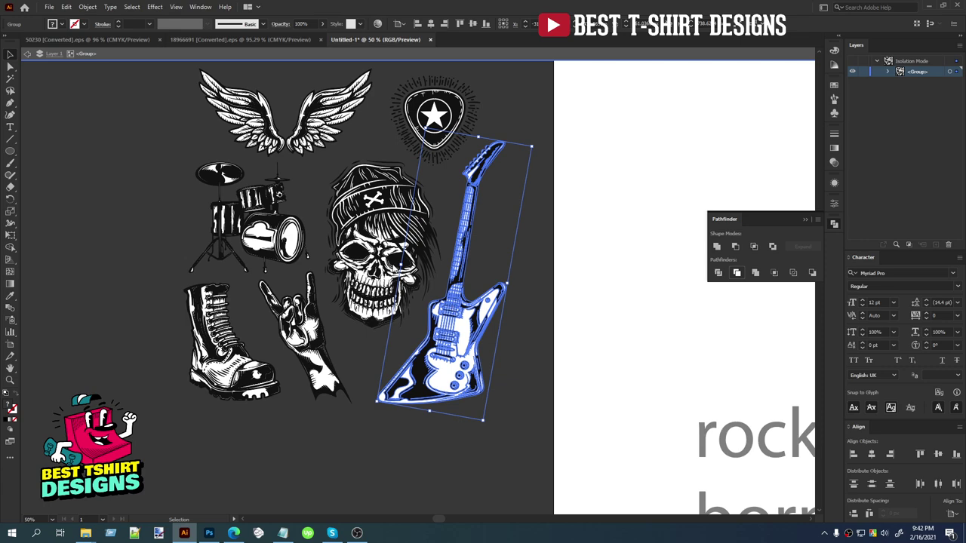
left_click(392, 262)
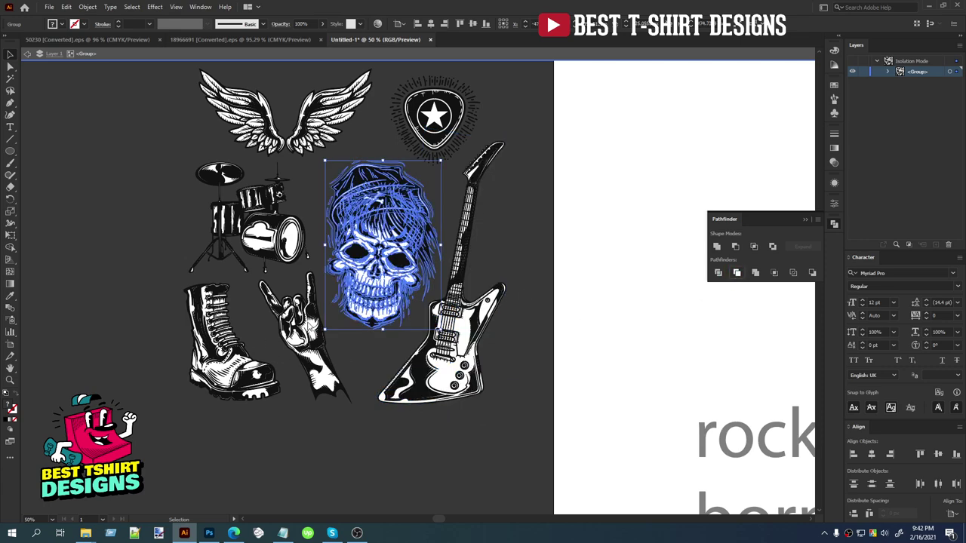
left_click(303, 317)
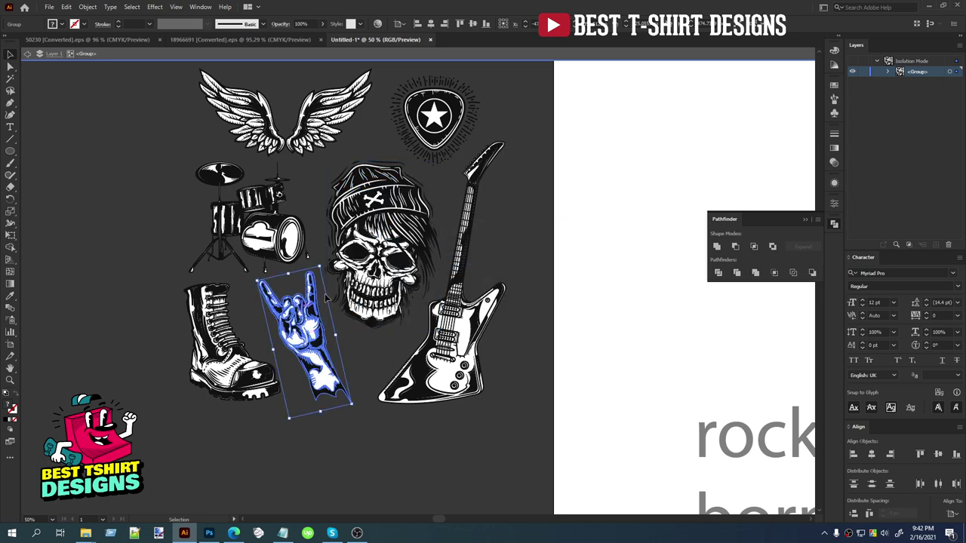
left_click(738, 273)
left_click(317, 133)
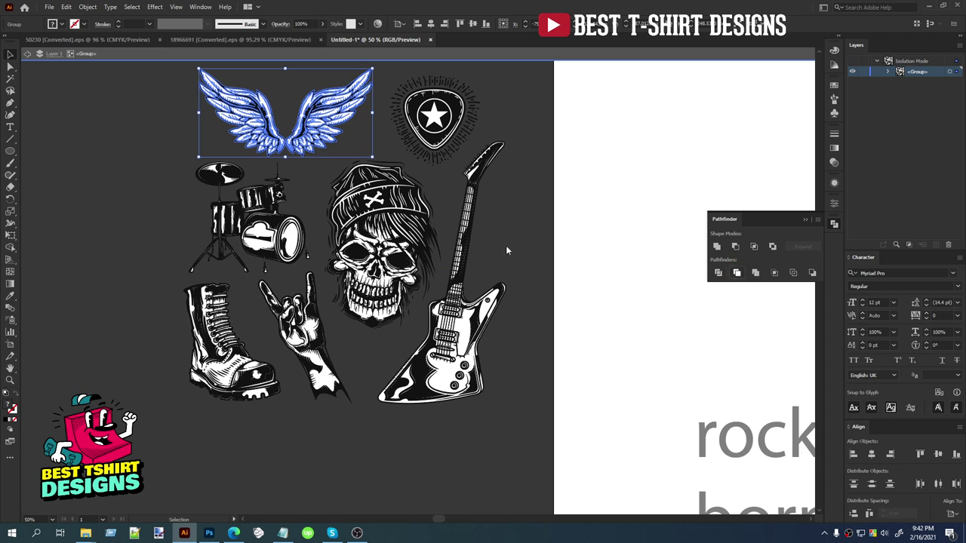
left_click(315, 179)
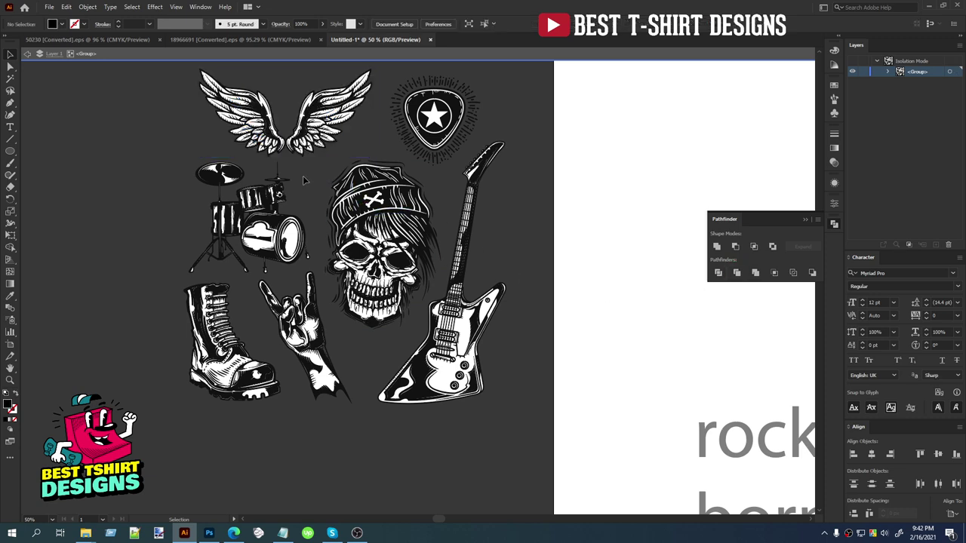
Step: Select the guitar's white fill and all matching shapes in the group with the Magic Wand, and delete them
left_click(12, 79)
left_click(456, 372)
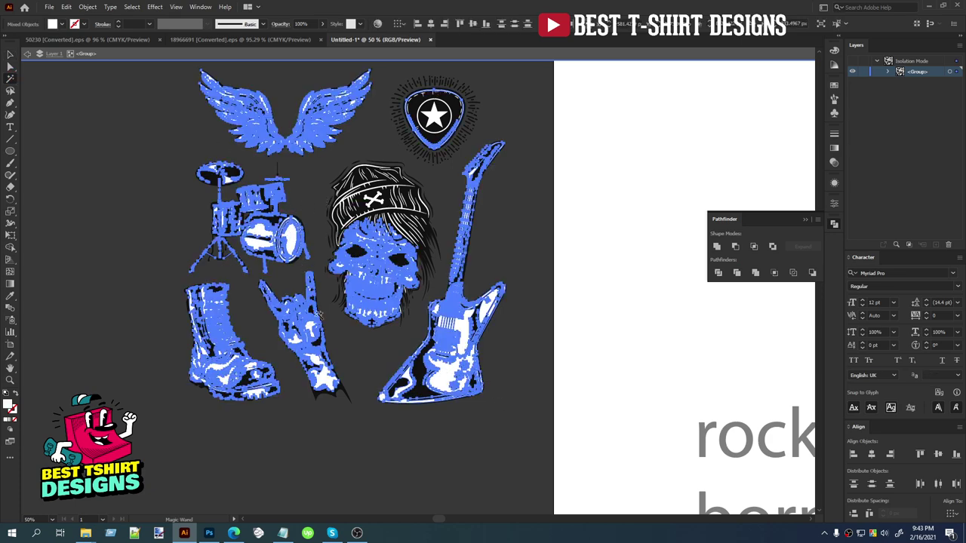
key("Delete")
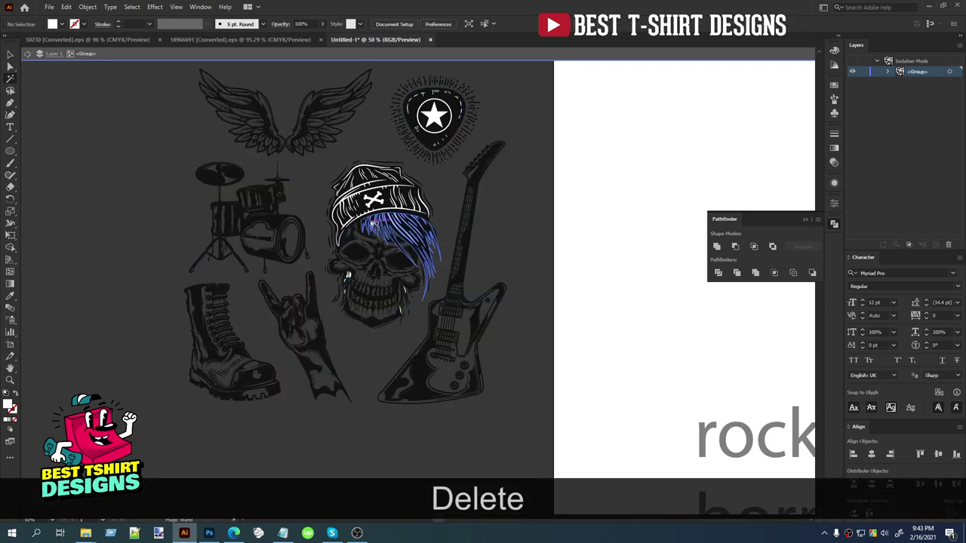
Step: Select the remaining white shapes on the skull's beanie and the guitar pick with the Magic Wand and delete them
key("alt")
scroll(377, 196, "up", 8)
left_click(356, 229)
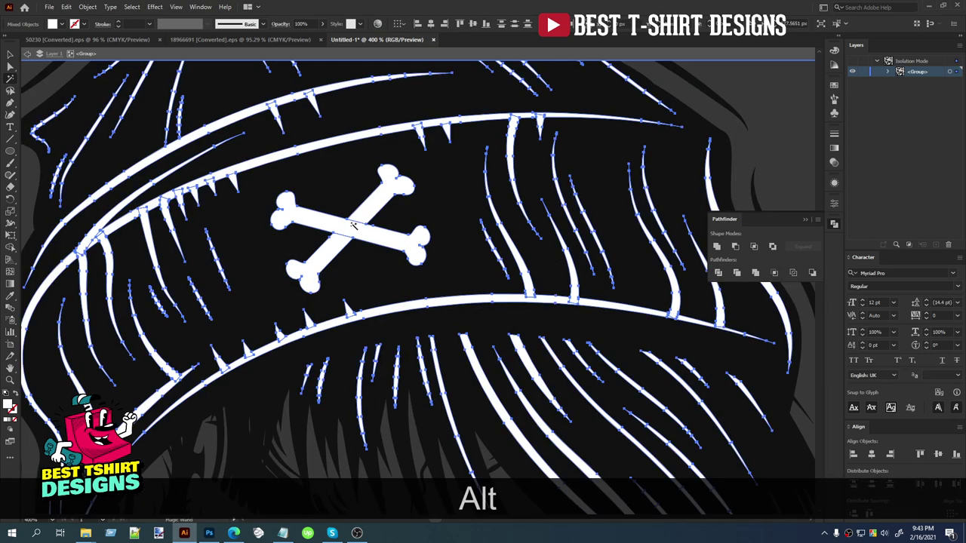
scroll(356, 229, "down", 5)
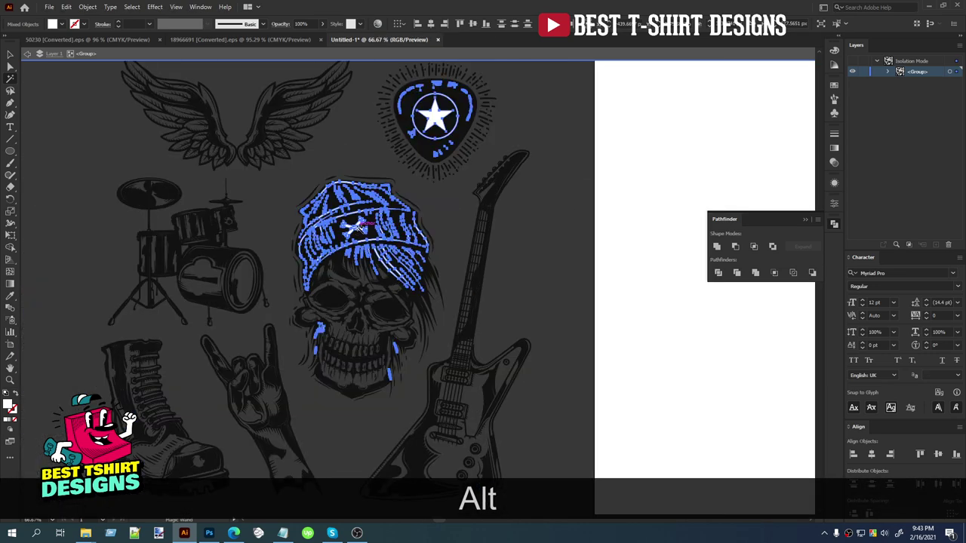
key("Delete")
key("v")
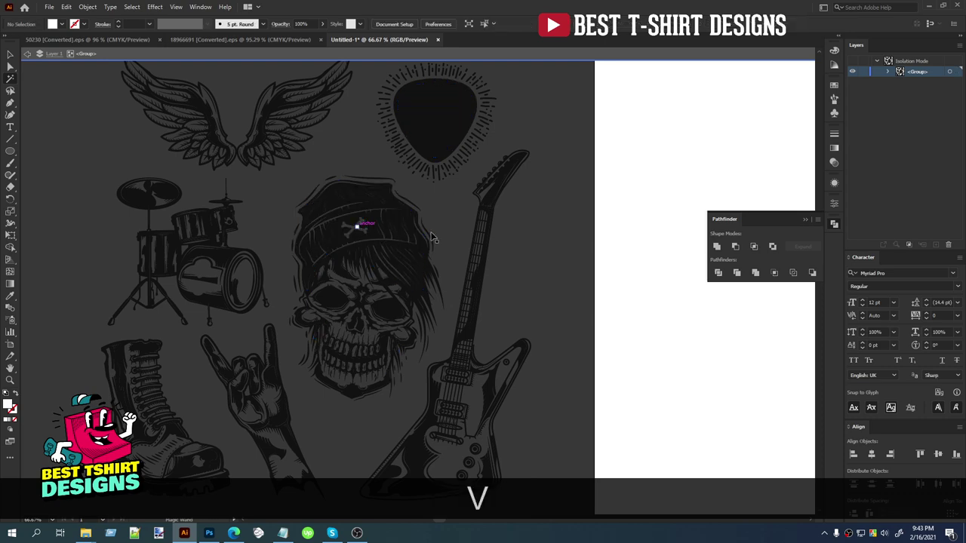
left_click(373, 211)
scroll(373, 211, "down", 2)
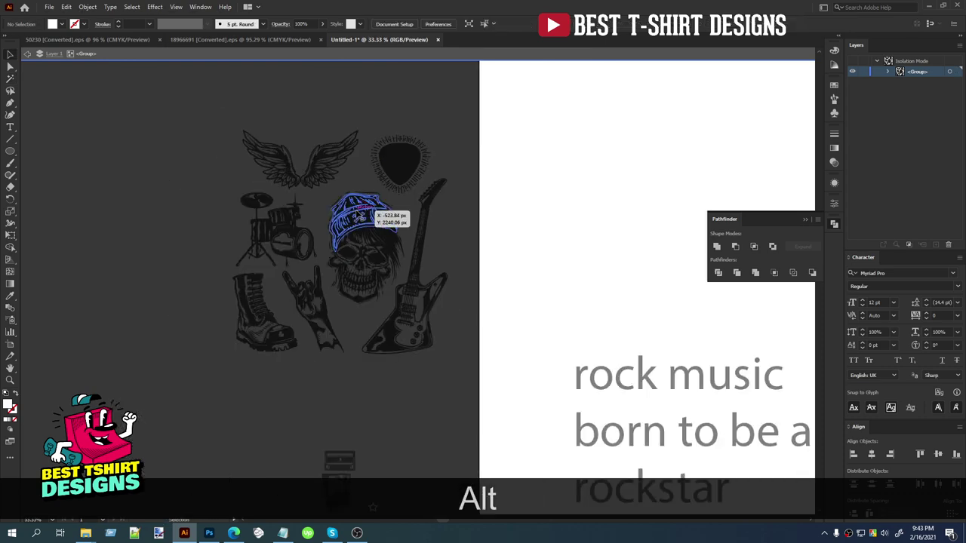
left_click(438, 299)
left_click(350, 228)
left_click(321, 172)
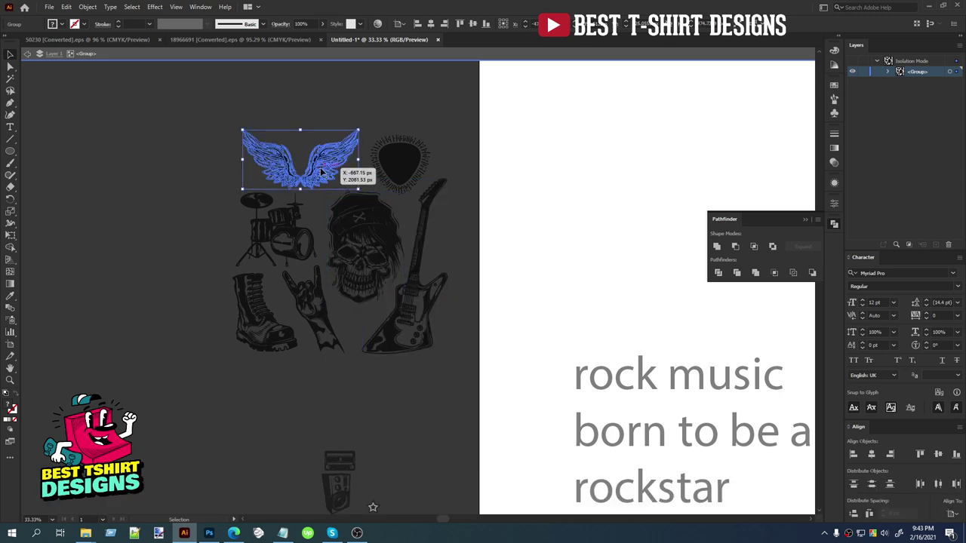
left_click(315, 296)
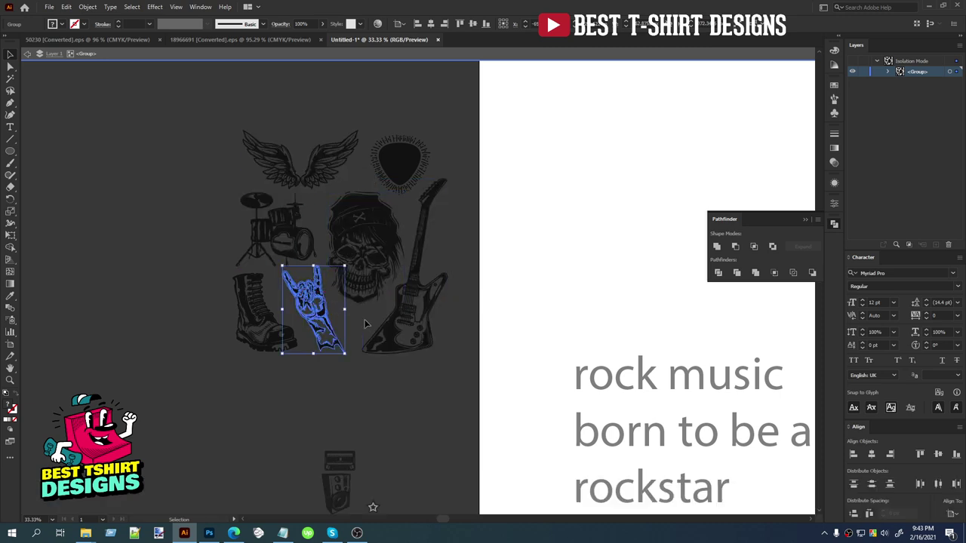
Step: Cut the guitar, skull, rock hand and wings out of the group and paste them in front, outside isolation mode
left_click(411, 305)
left_click(375, 258, "shift")
left_click(321, 298, "shift")
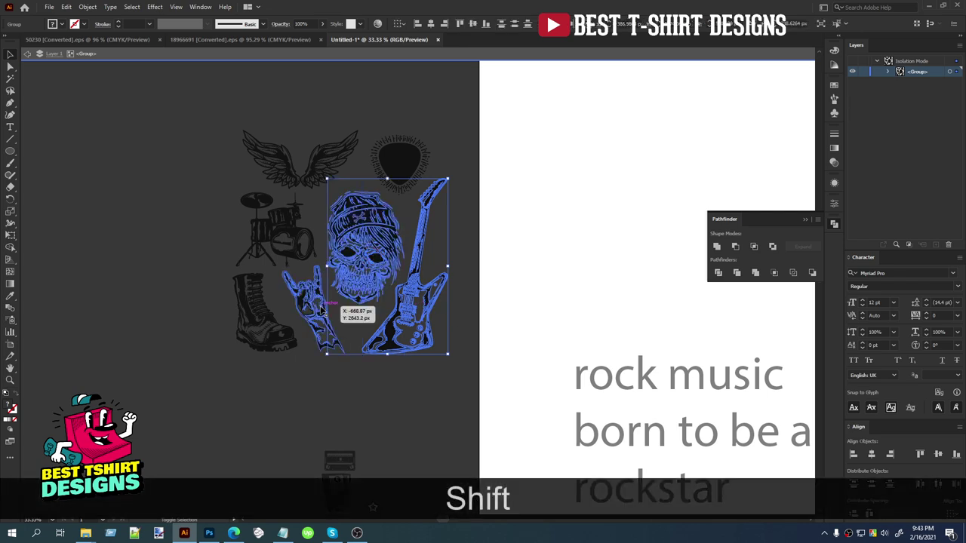
left_click(320, 170, "shift")
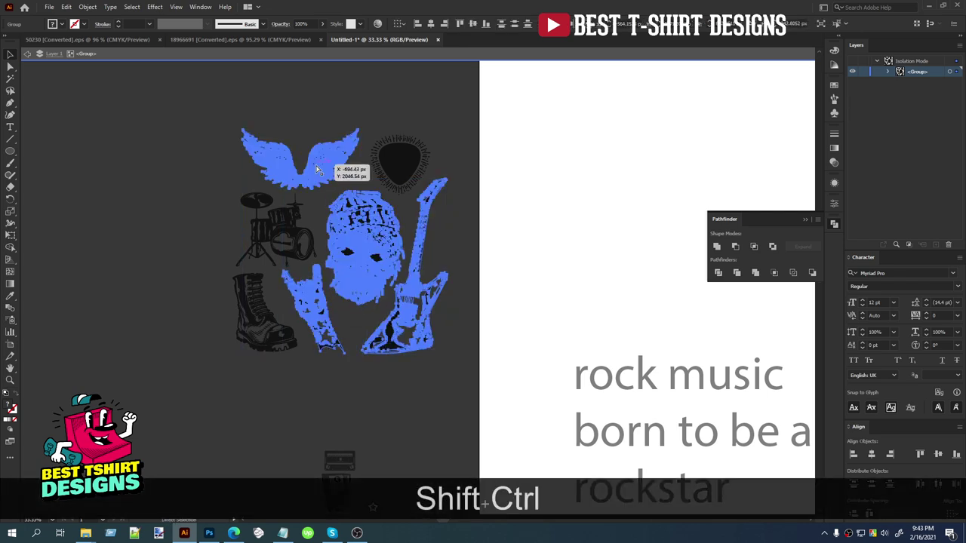
key("ctrl+shift+x")
key("ctrl+f")
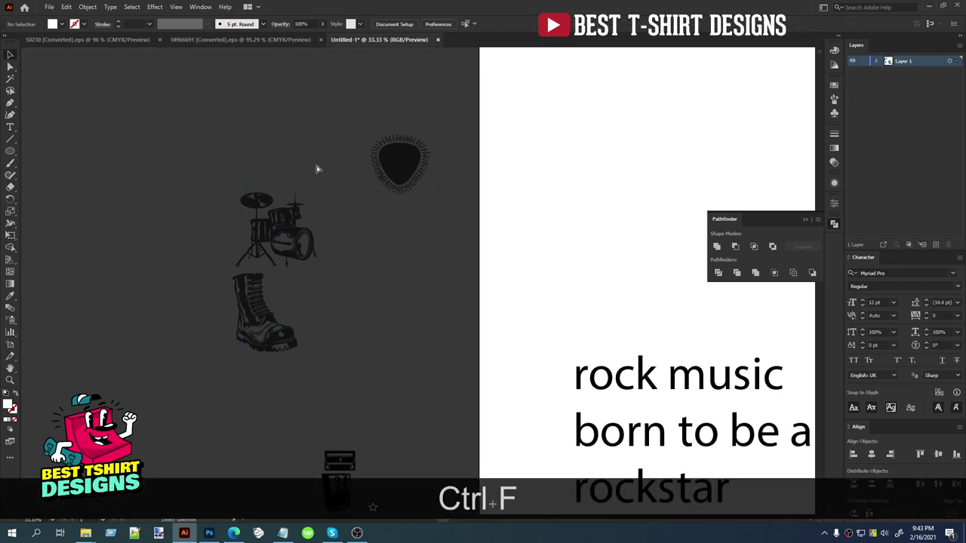
Step: Move the rock graphics and the music equipment graphics from the pasteboard over to the artboard
scroll(202, 173, "down", 1)
left_click_drag(292, 221, 558, 157)
left_click(483, 244)
left_click_drag(221, 377, 317, 477)
left_click_drag(313, 414, 721, 138)
Step: Delete the white band from the star graphic on the pasteboard, leaving only its black shapes
scroll(334, 424, "up", 7, "alt")
scroll(335, 427, "up", 1, "alt")
left_click(347, 397)
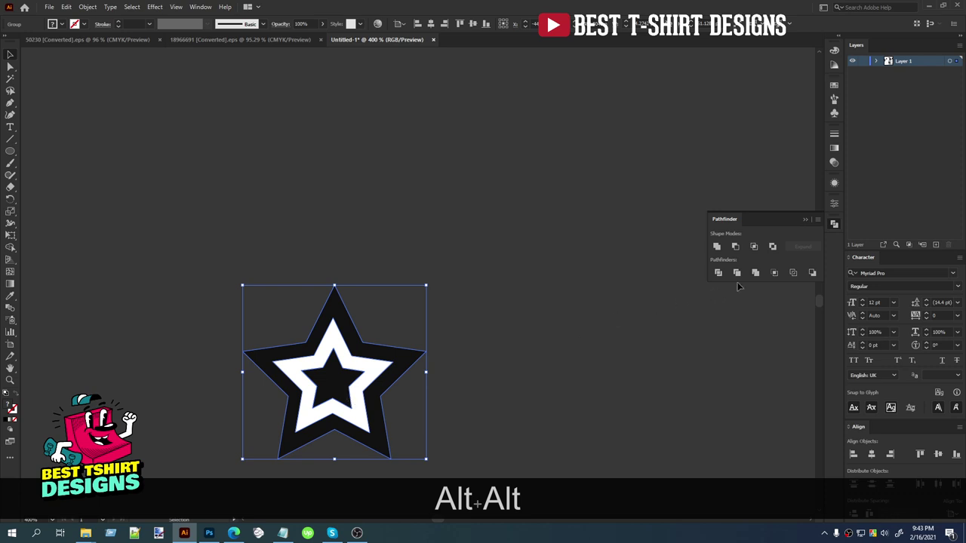
double_click(370, 371)
left_click(372, 370)
key("Delete")
double_click(434, 383)
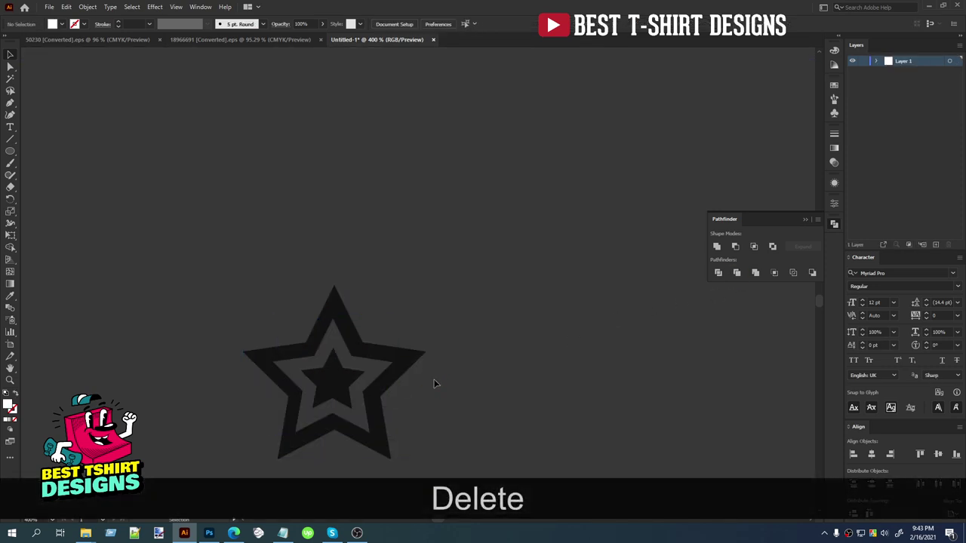
Step: Move the star onto the artboard, enlarge it proportionally and place it in the empty area beyond the music equipment
scroll(253, 361, "down", 6)
left_click_drag(253, 361, 691, 89)
key("space")
left_click_drag(267, 301, 229, 349)
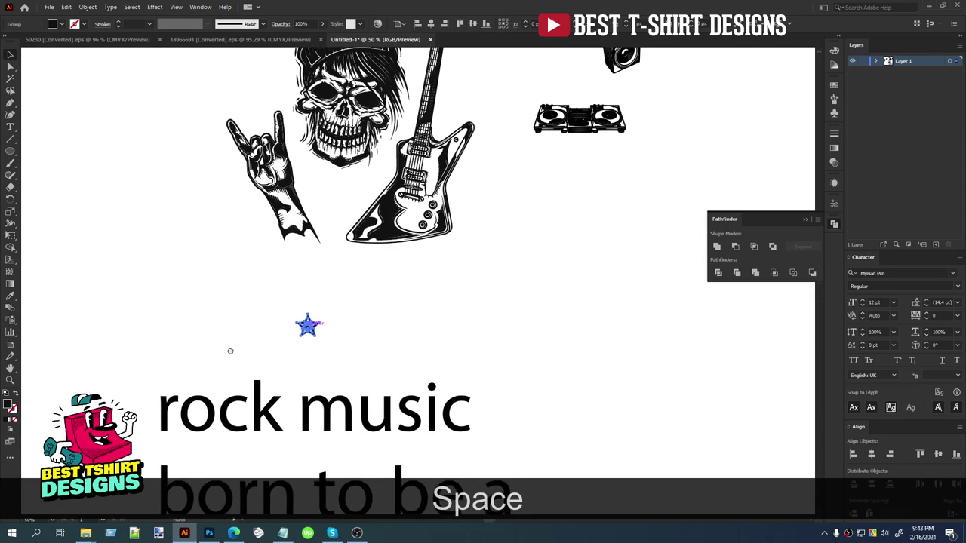
left_click_drag(322, 338, 408, 416)
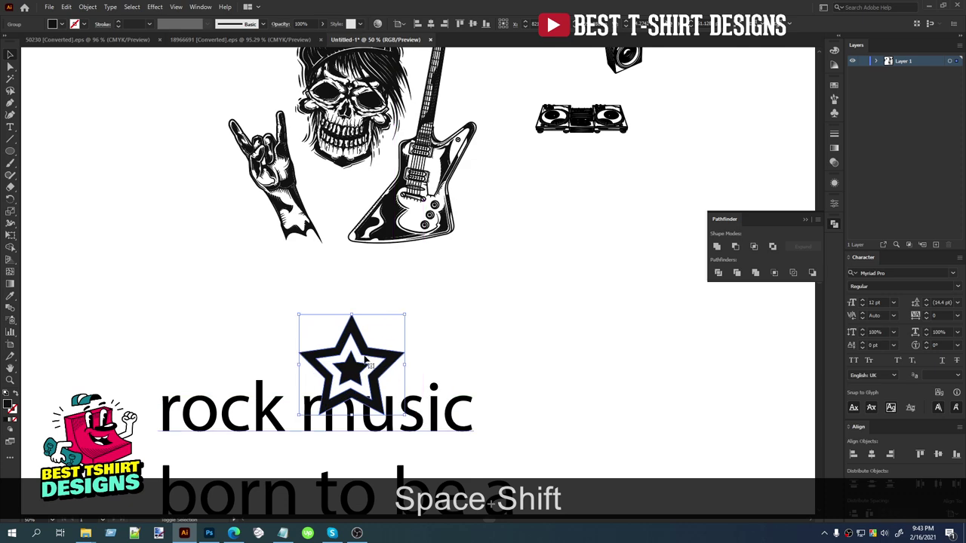
left_click_drag(359, 352, 625, 342)
scroll(427, 348, "down", 1)
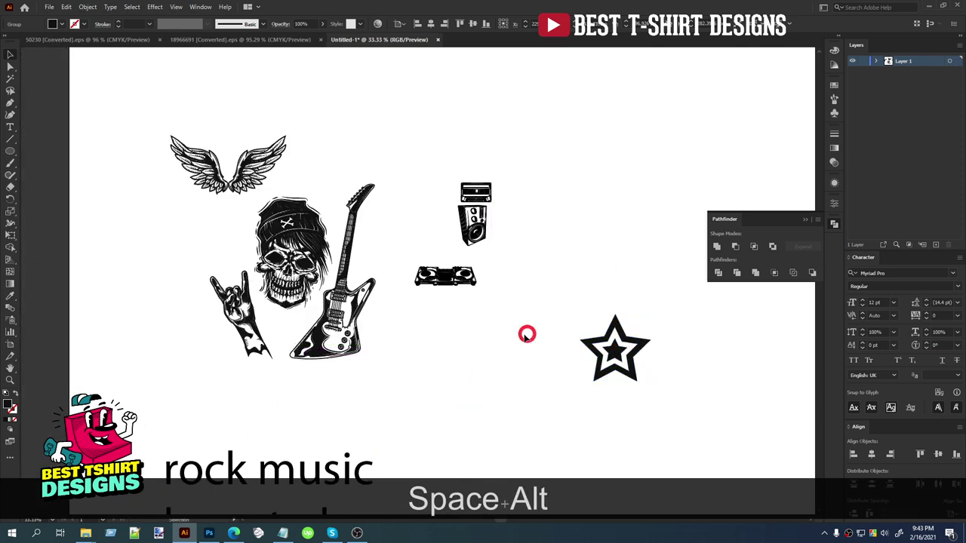
left_click(526, 334)
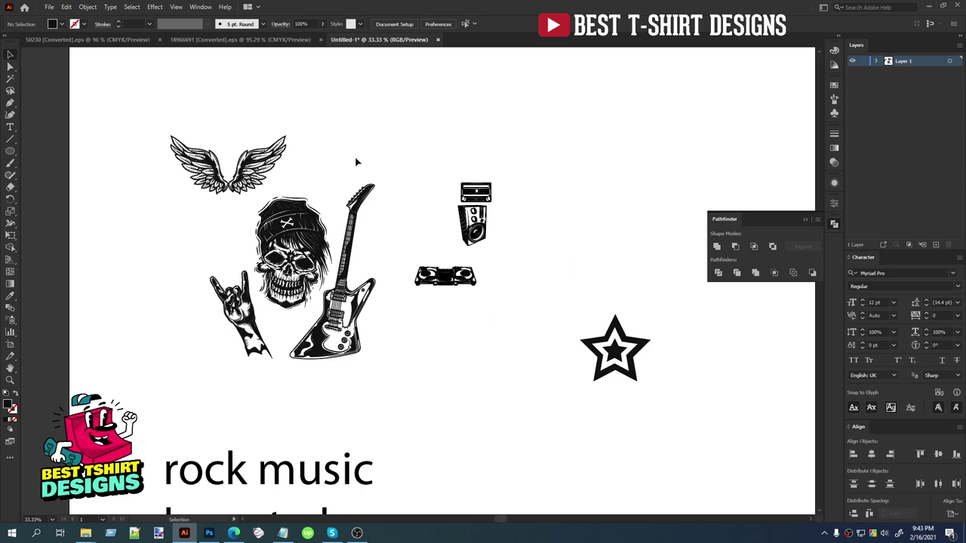
Step: Move the guitar above the star and shift the speaker closer to the skull, apart from the cassette
left_click_drag(355, 305, 641, 222)
left_click(384, 332)
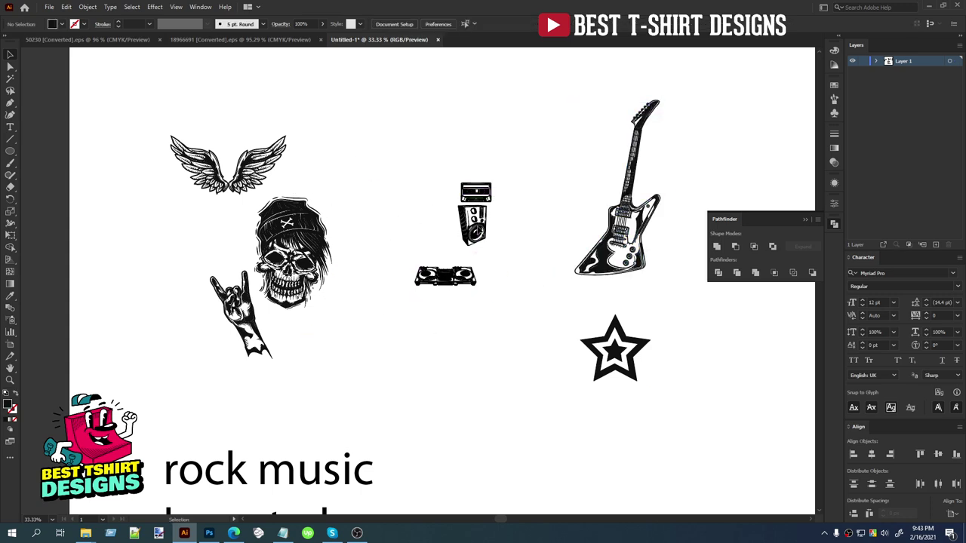
left_click_drag(485, 221, 411, 226)
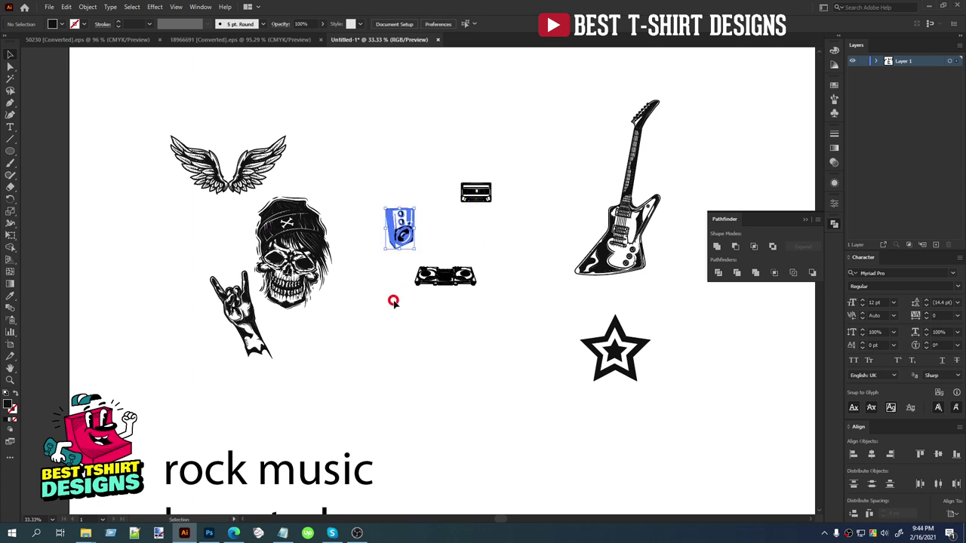
left_click(476, 322)
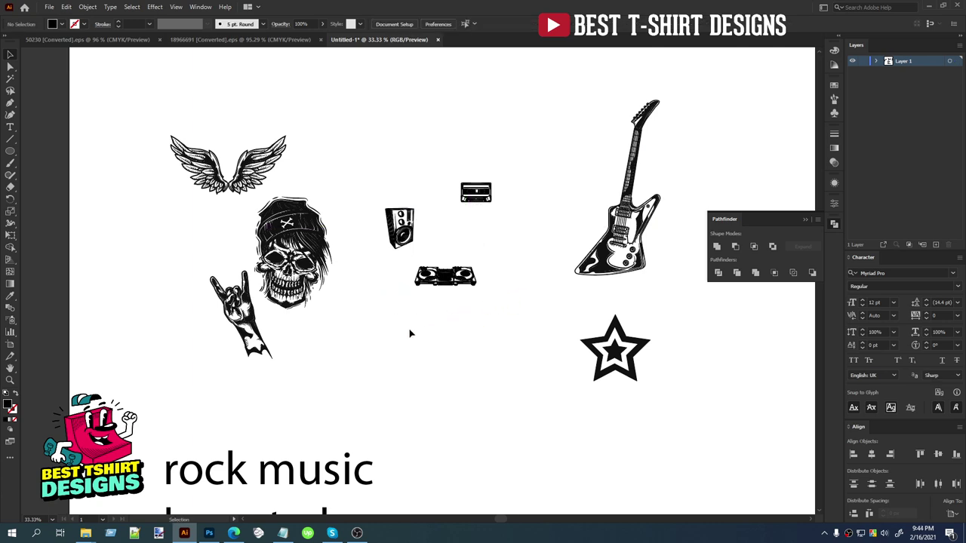
Step: Move the DJ turntables down into free space, rotate them slightly counterclockwise and enlarge them proportionally
scroll(513, 271, "up", 1)
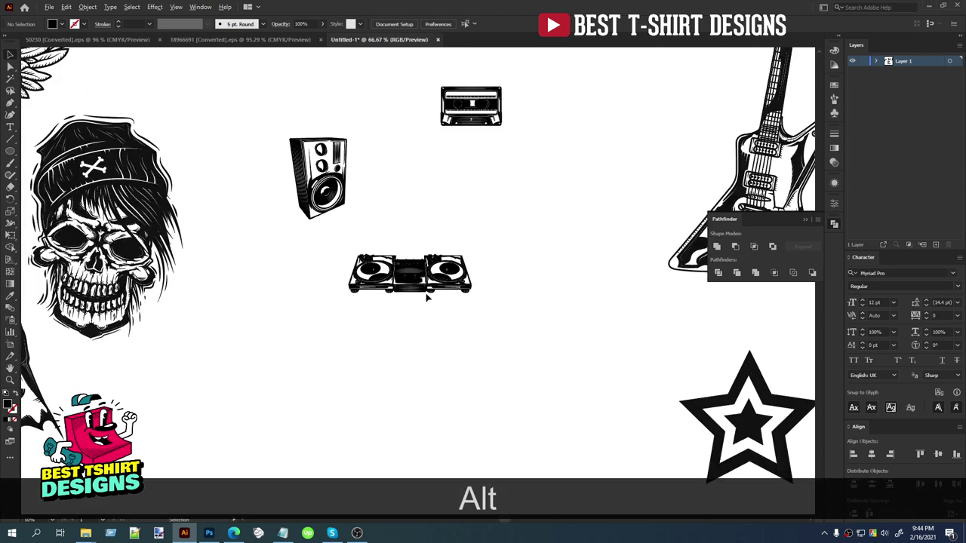
left_click_drag(410, 310, 403, 391)
scroll(433, 386, "up", 3)
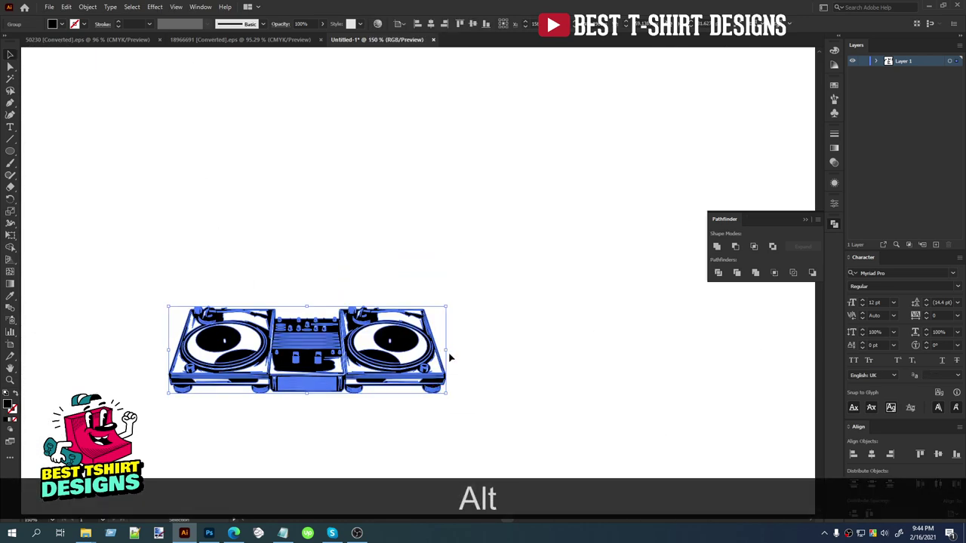
left_click_drag(449, 350, 453, 341)
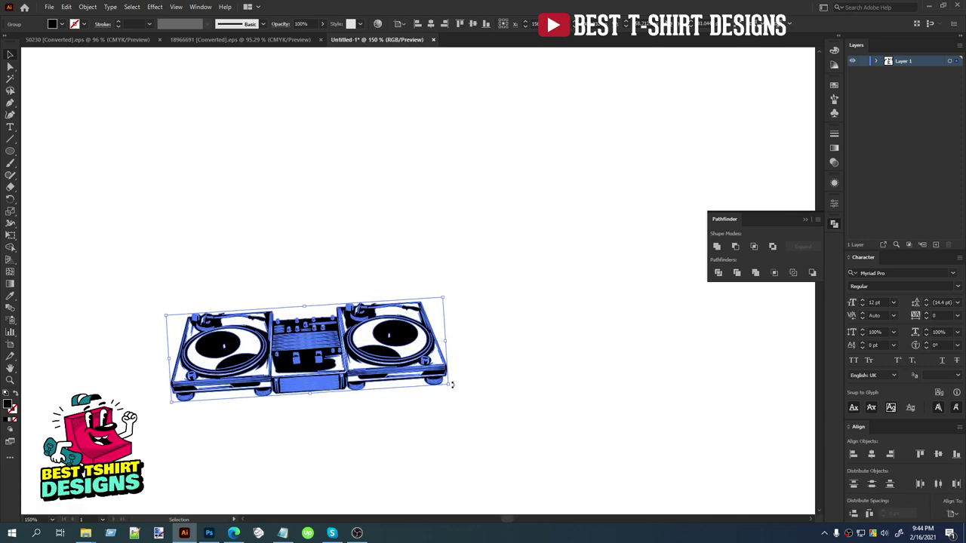
left_click_drag(453, 387, 549, 345)
scroll(351, 258, "down", 3)
left_click(345, 243)
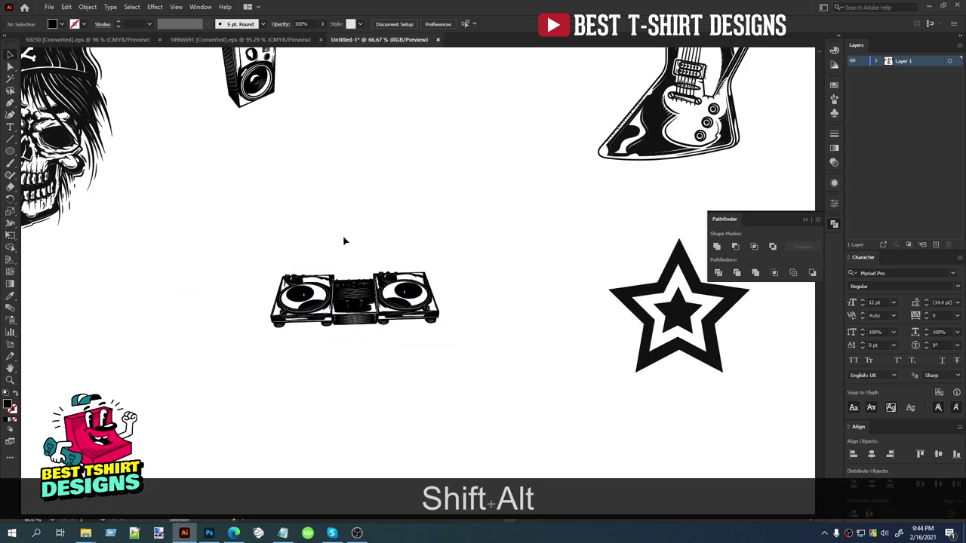
scroll(355, 300, "down", 1)
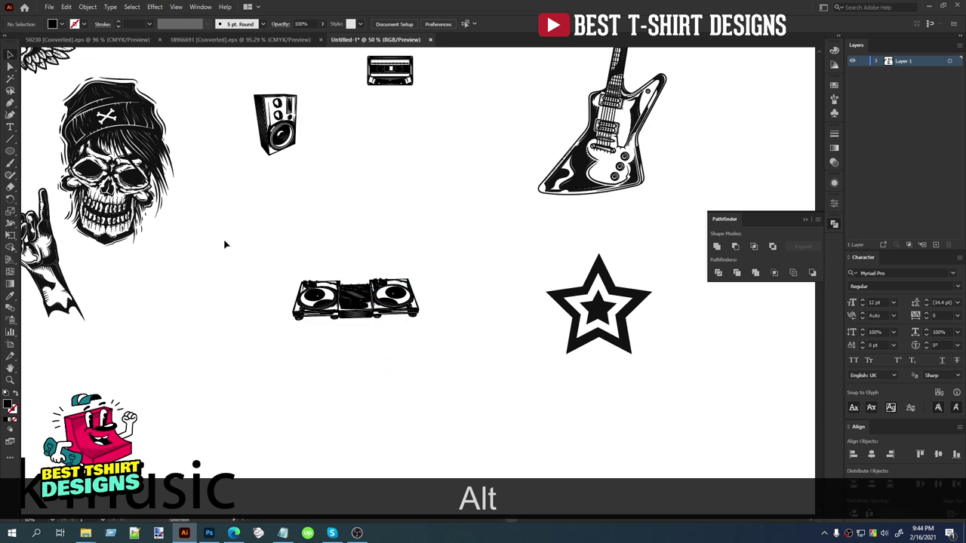
Step: Move the skull above the DJ turntables and scale it down so its chin rests over the mixer
left_click_drag(151, 184, 429, 195)
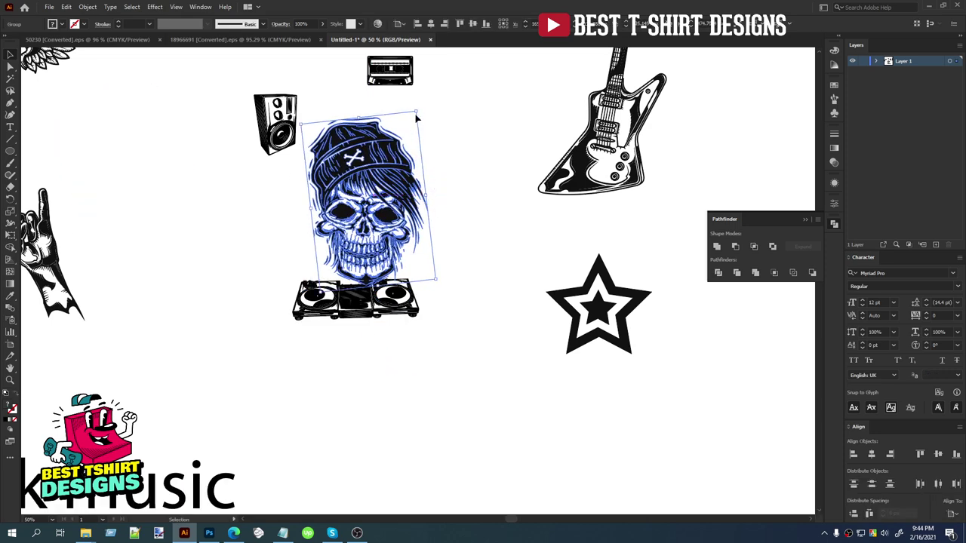
left_click_drag(416, 118, 384, 159)
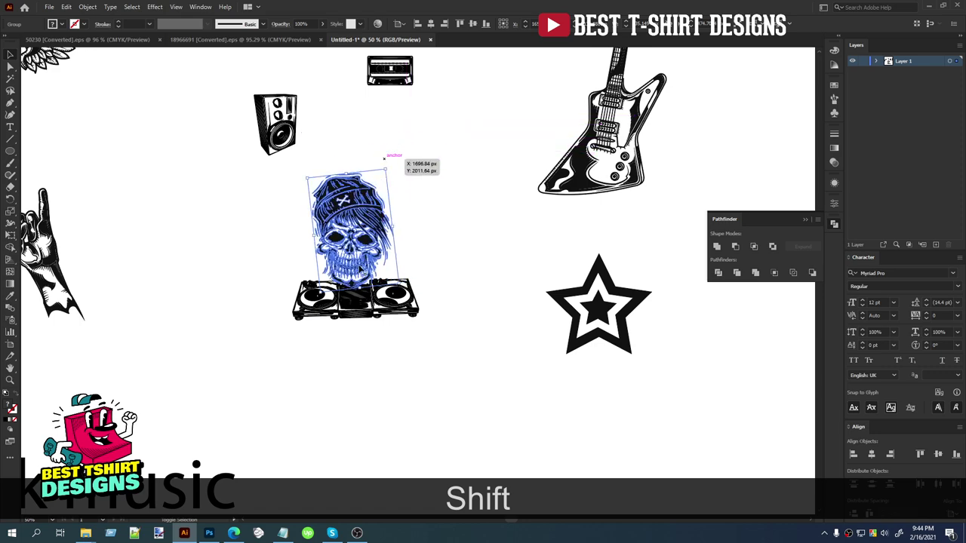
scroll(363, 275, "up", 2)
left_click_drag(375, 213, 379, 197)
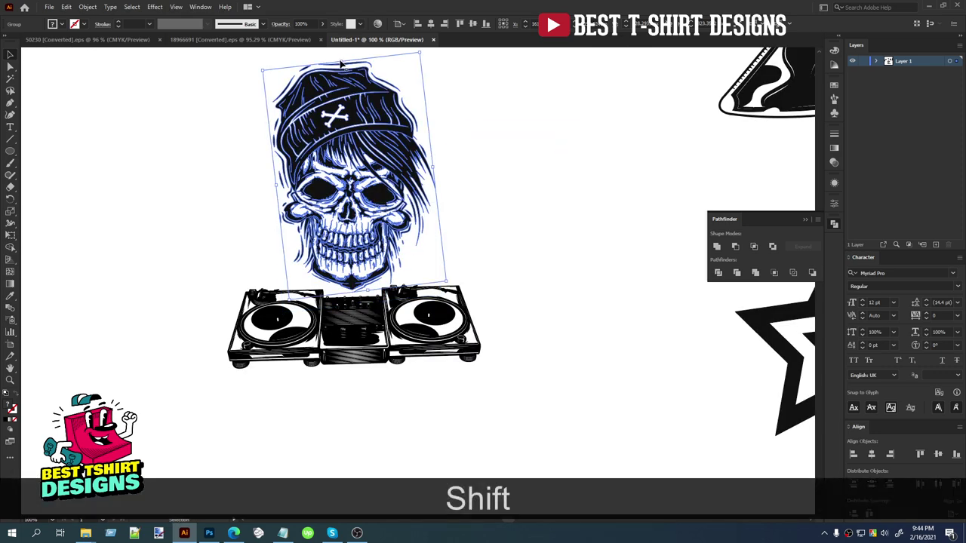
left_click_drag(343, 61, 346, 125)
left_click_drag(375, 223, 371, 223)
Step: Select the skull and turntables together and align their centres horizontally
left_click_drag(470, 403, 263, 110)
left_click(432, 25)
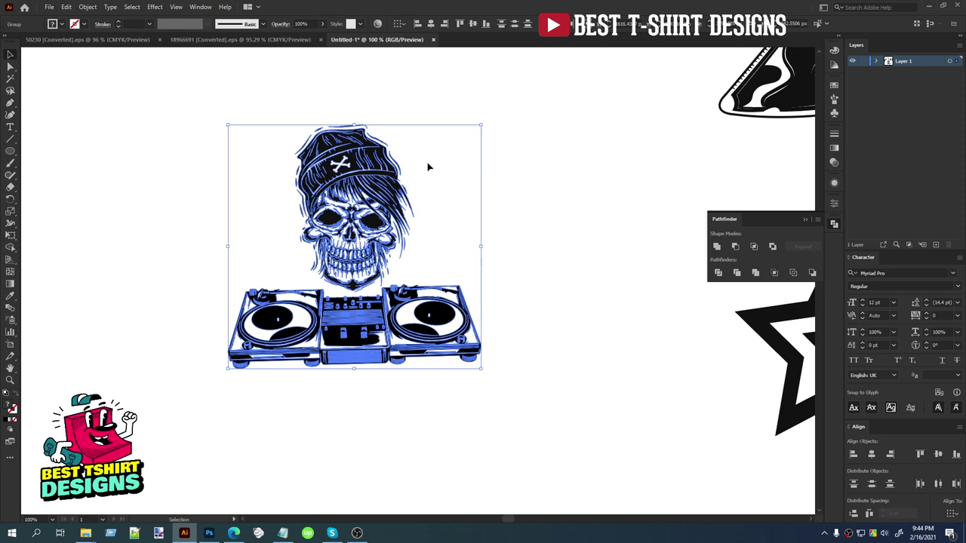
left_click(429, 168)
scroll(427, 264, "down", 1)
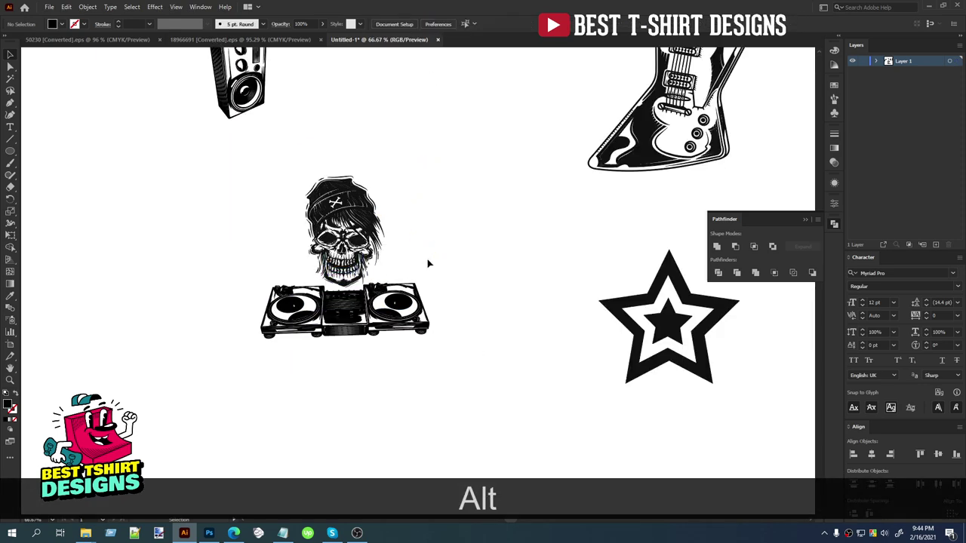
scroll(426, 260, "down", 1)
scroll(410, 245, "up", 1)
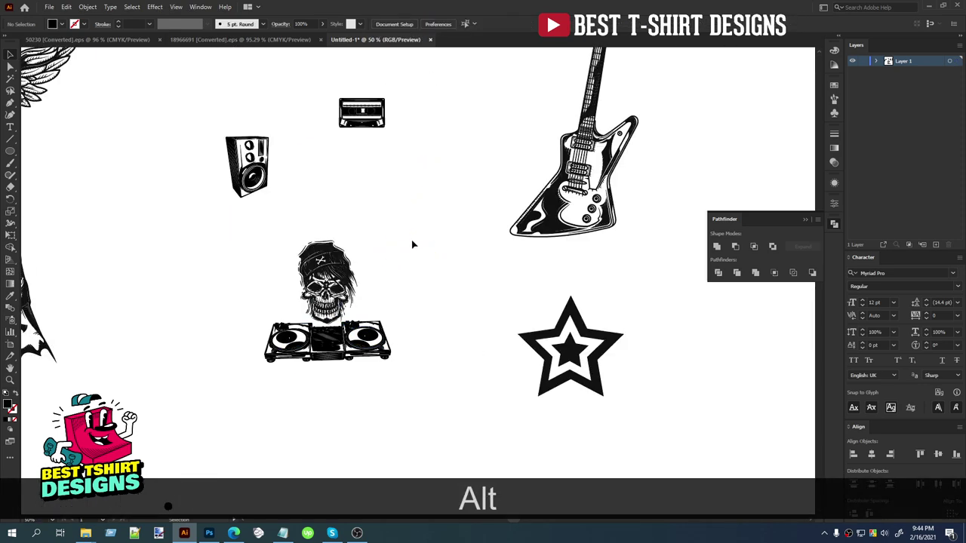
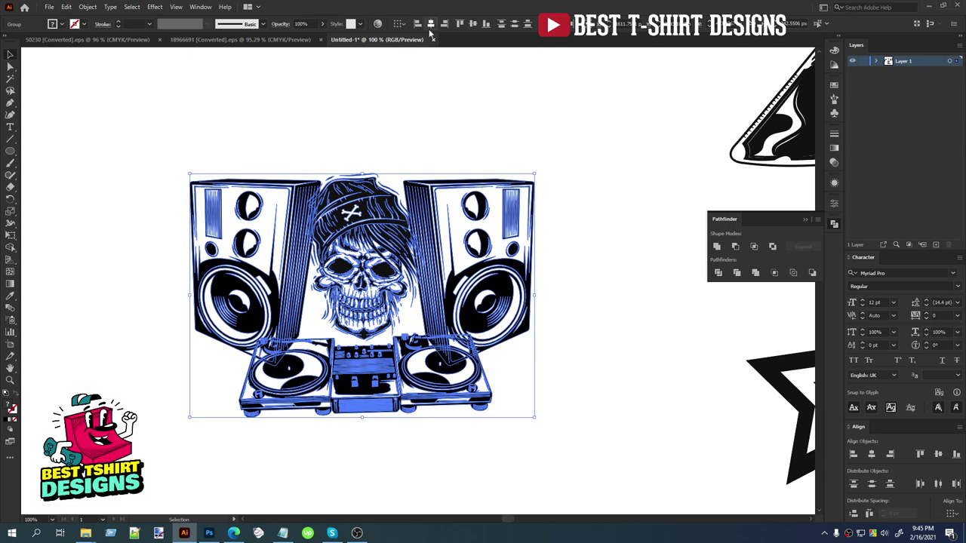
Step: Align the horizontal centres of the speaker pair, skull and turntables
left_click(429, 24)
left_click(378, 93)
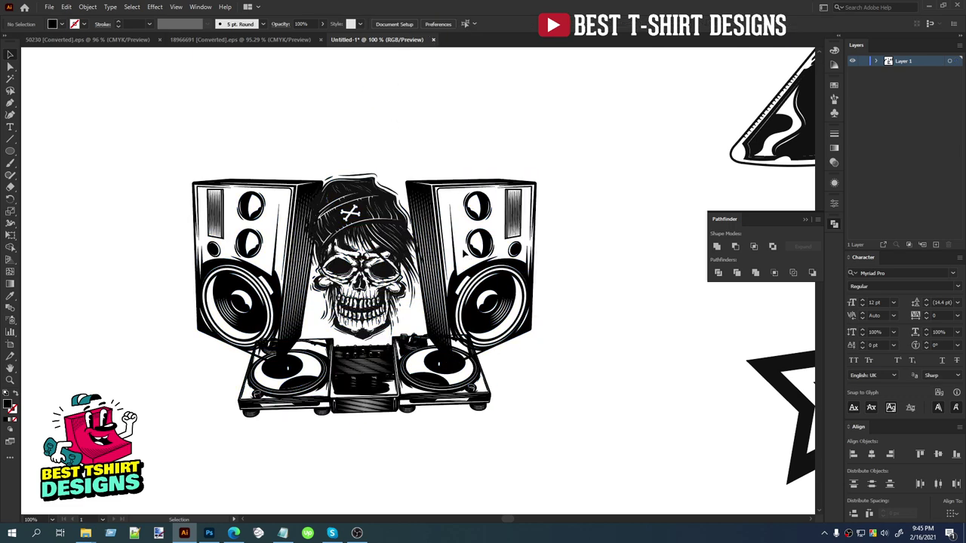
left_click(436, 246)
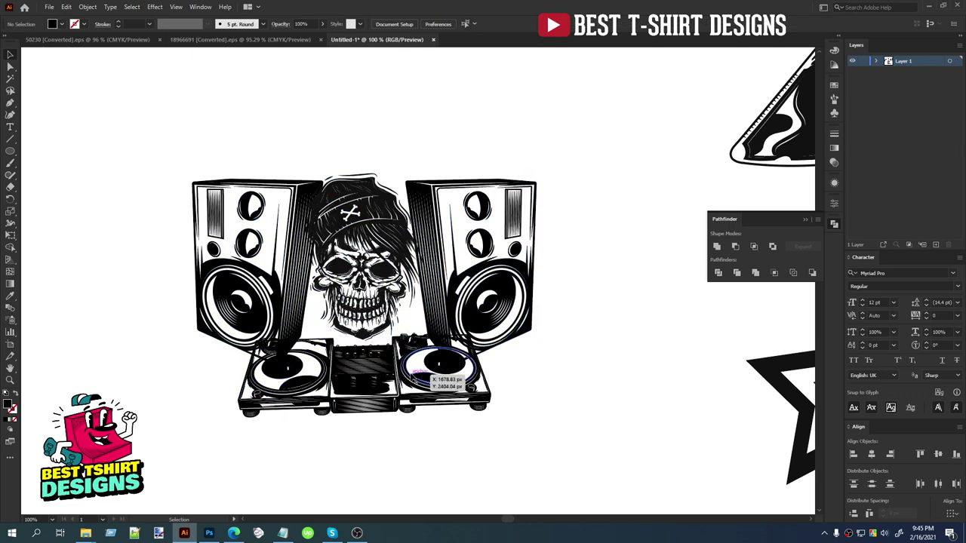
Step: Enlarge the turntables proportionally from their centre and nudge them down to sit just below the skull's chin
left_click(427, 369)
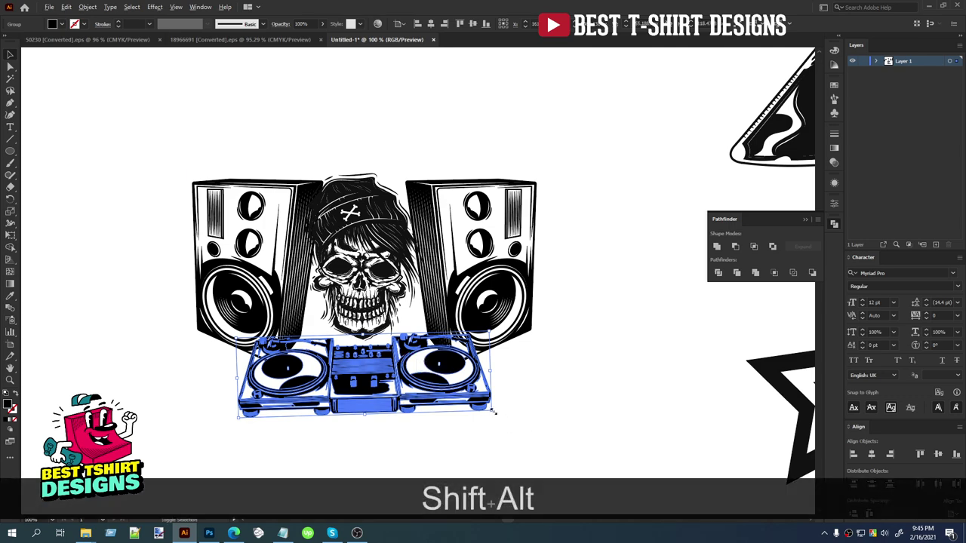
left_click_drag(495, 411, 513, 429)
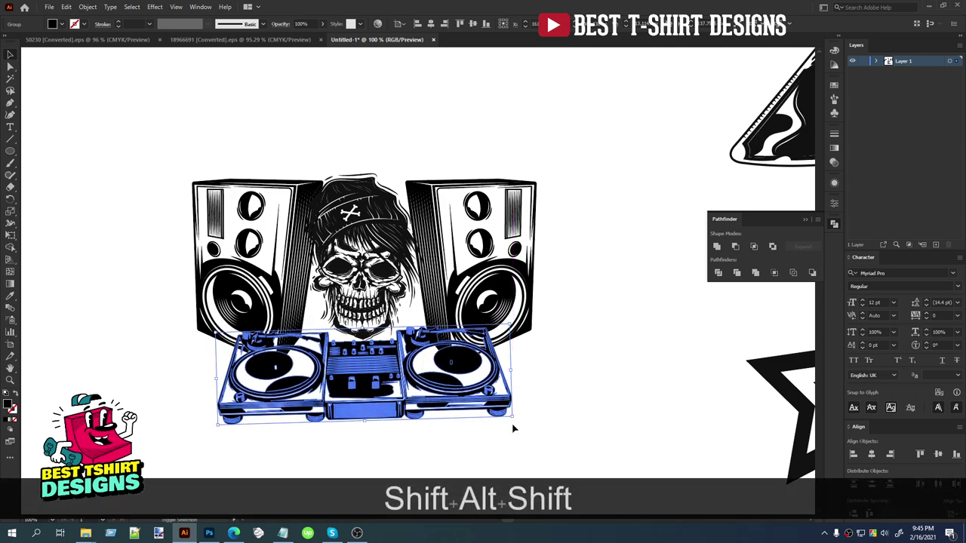
key("shift+Down")
key("Up")
key("Up")
key("Up")
key("Up")
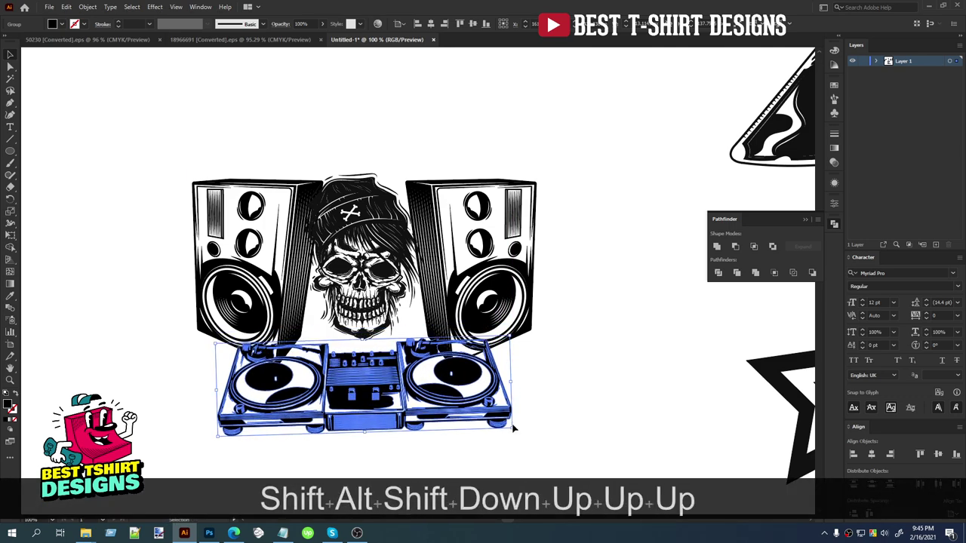
left_click(533, 400)
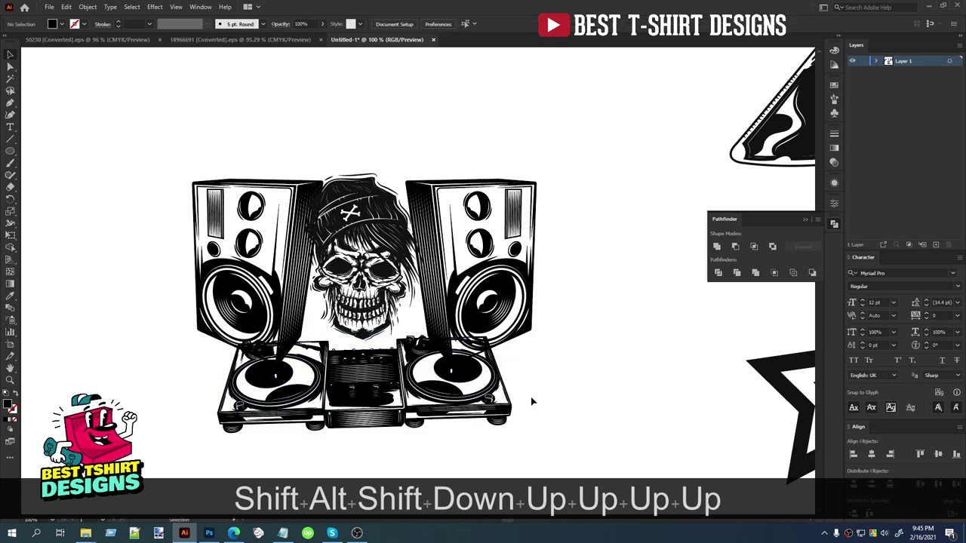
Step: Copy the DJ turntables artwork
left_click(472, 381)
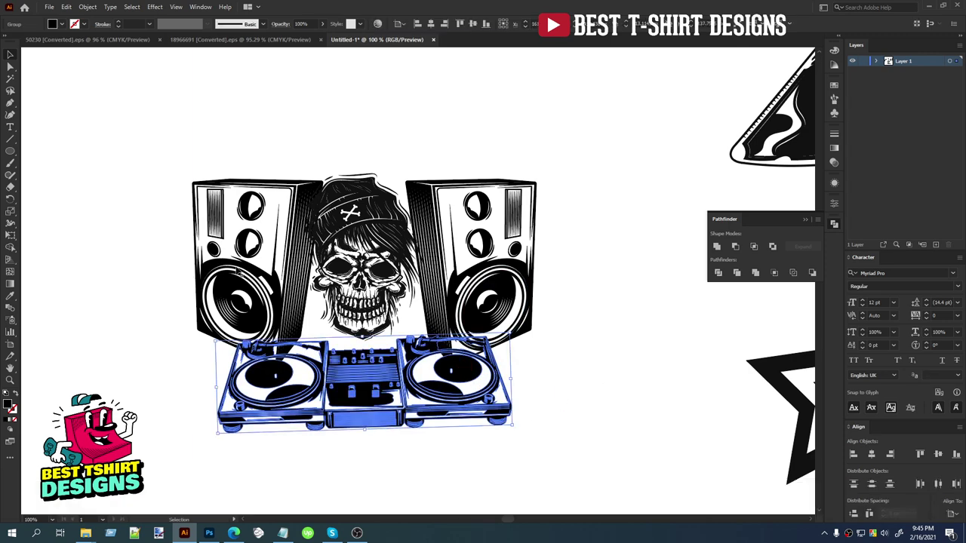
key("ctrl+c")
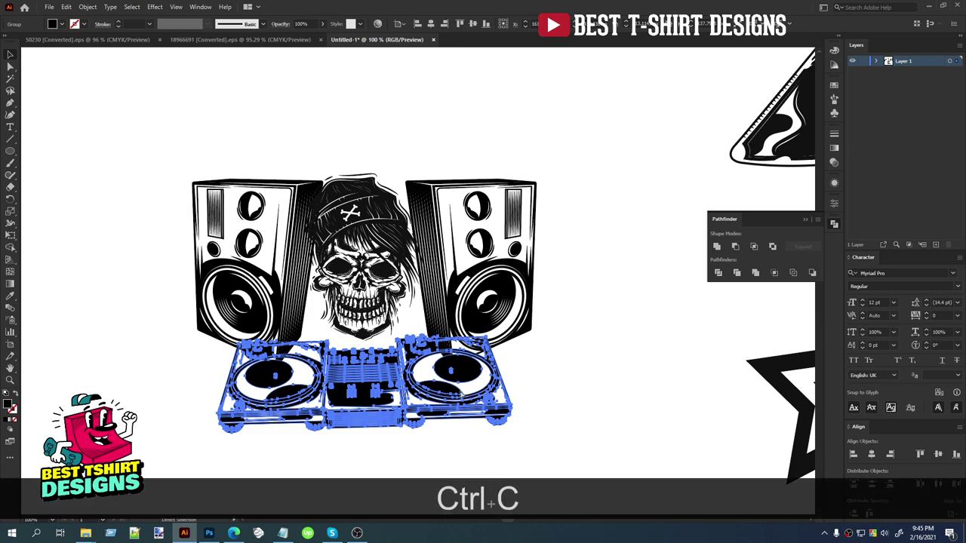
left_click(492, 301)
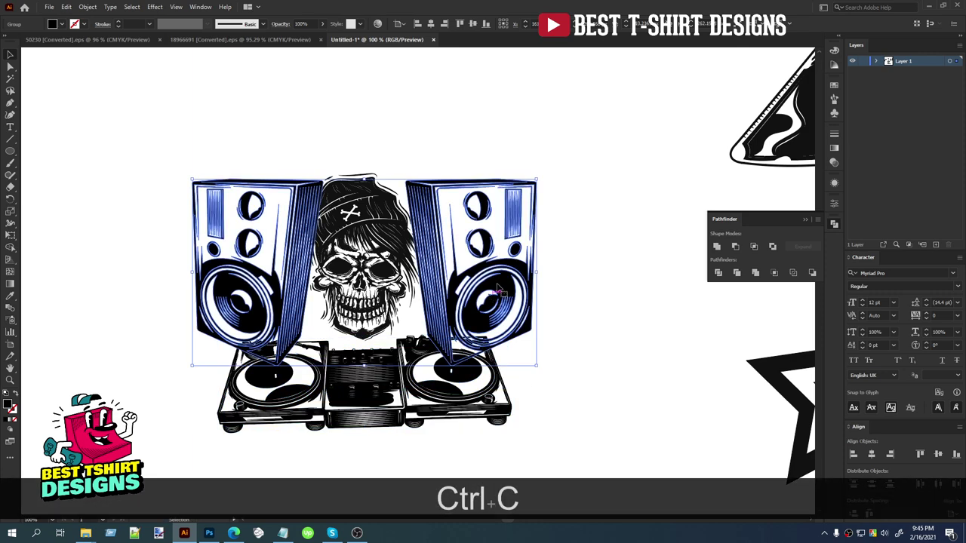
left_click(455, 374)
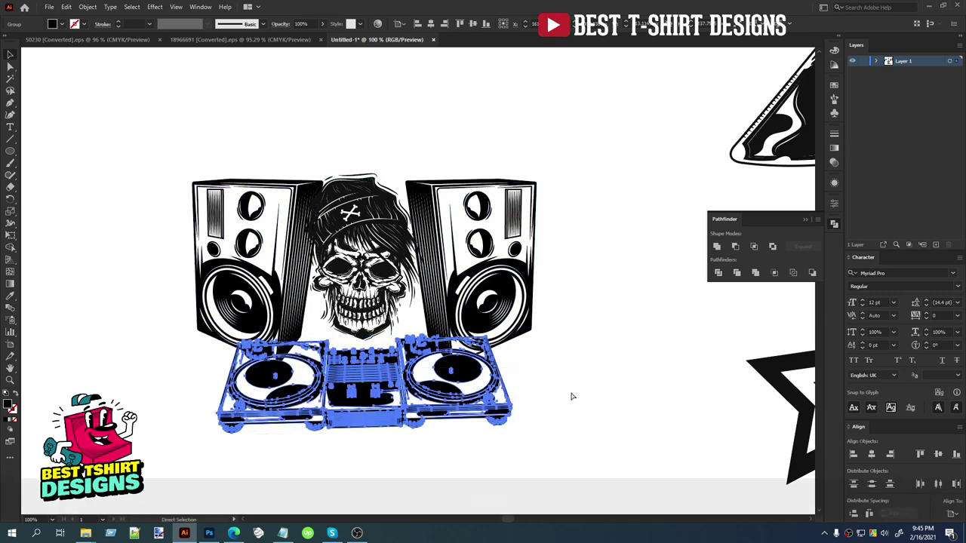
key("ctrl+c")
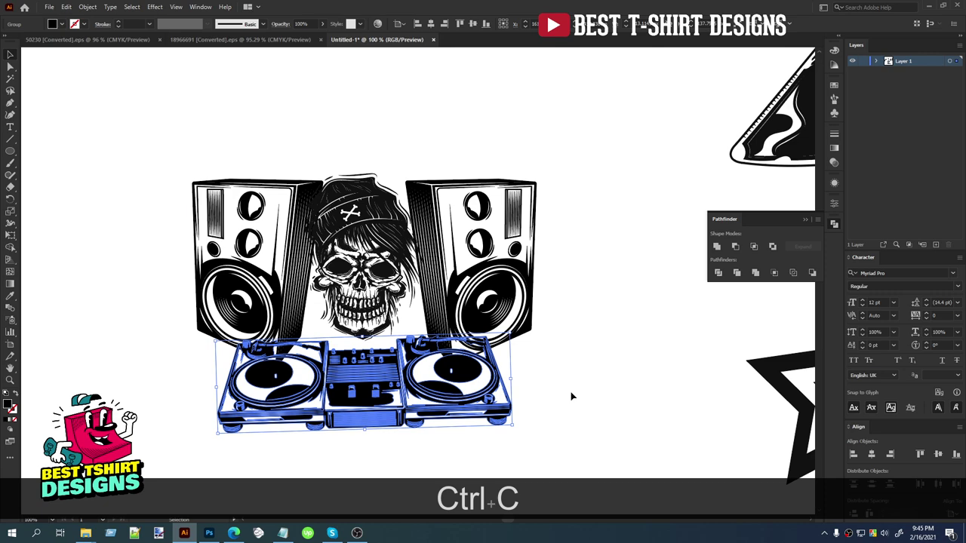
Step: Create an opacity mask on the speaker pair with Clip turned off
left_click(486, 310)
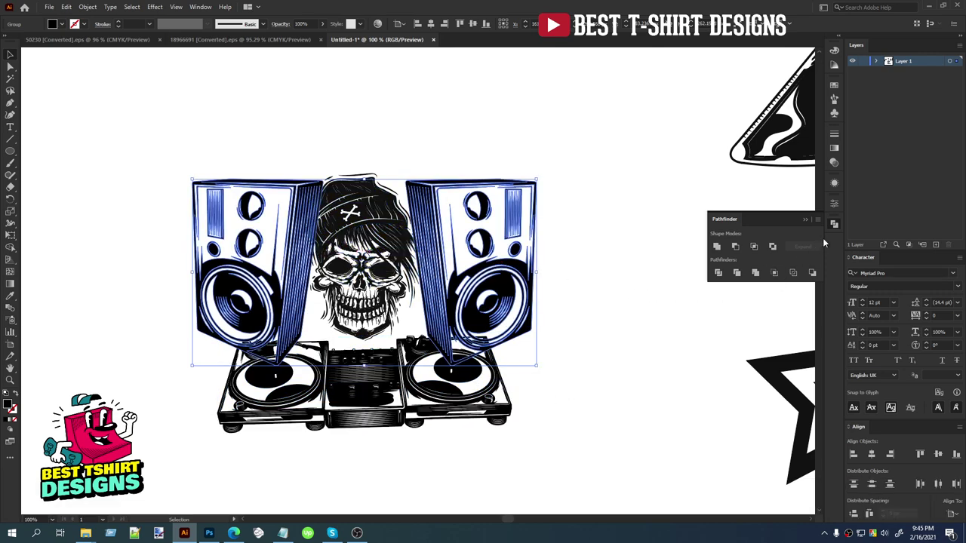
left_click(834, 182)
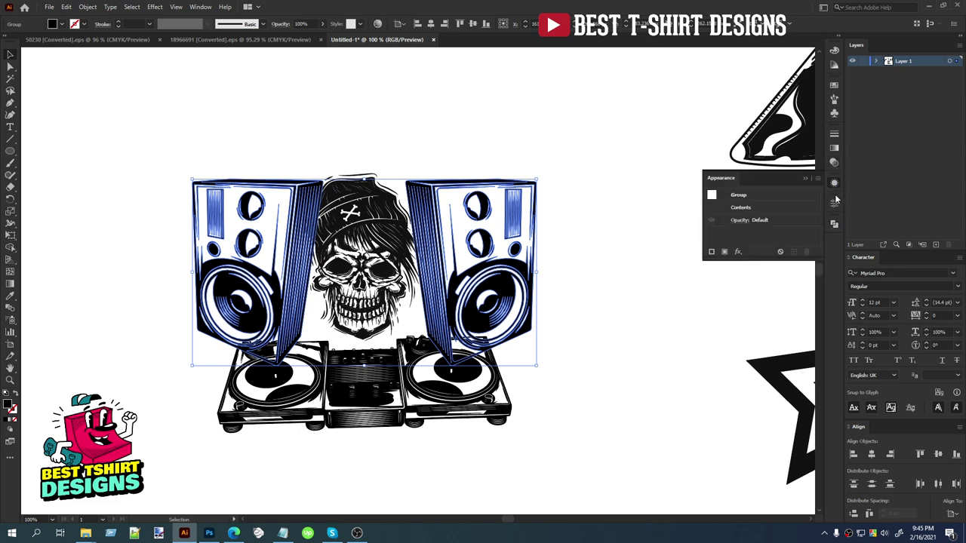
left_click(833, 162)
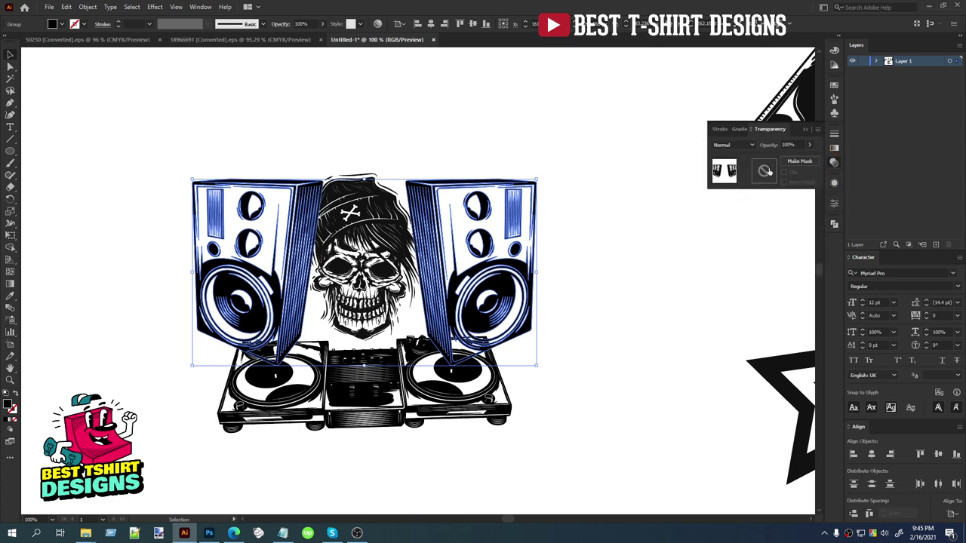
left_click(764, 172)
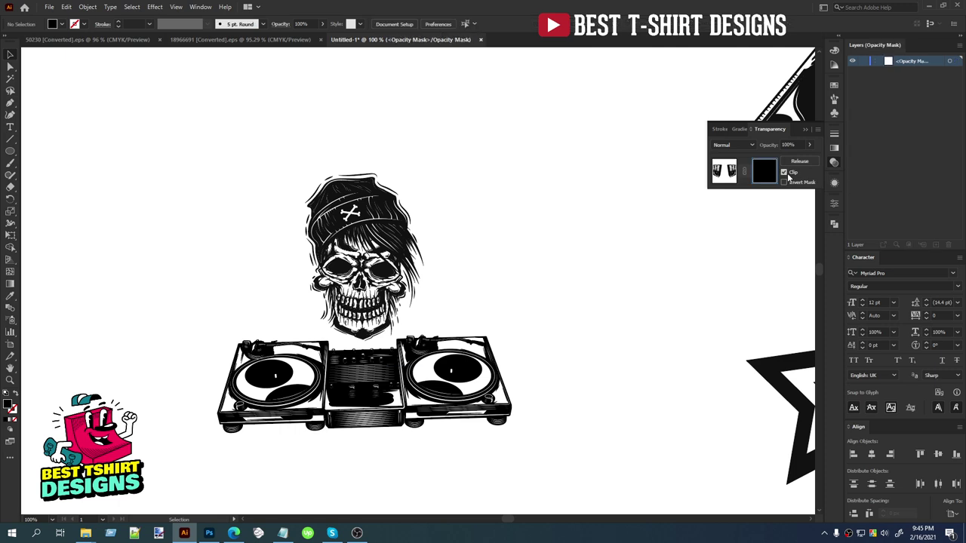
left_click(784, 173)
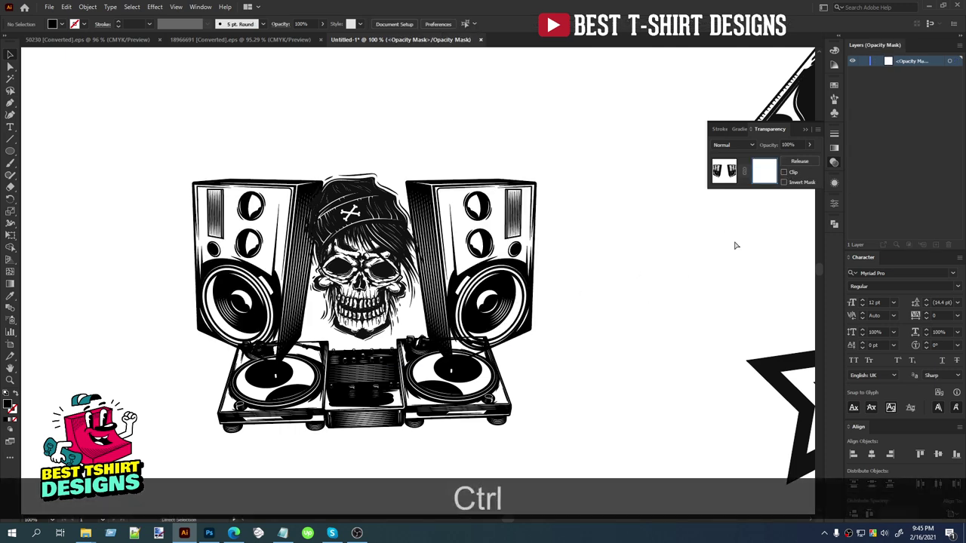
Step: Paste the turntables in place inside the speakers' mask and merge them with Pathfinder into a solid black silhouette
key("ctrl+f")
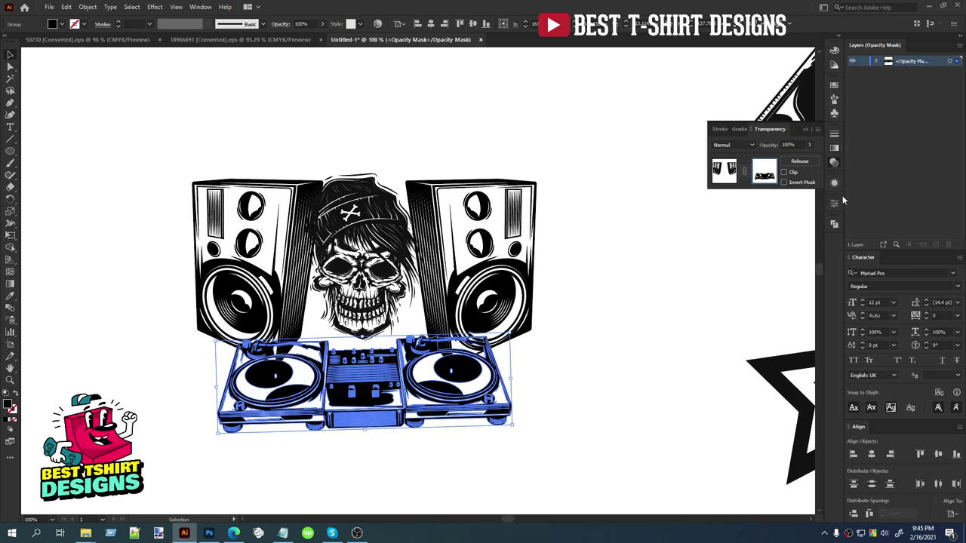
left_click(834, 227)
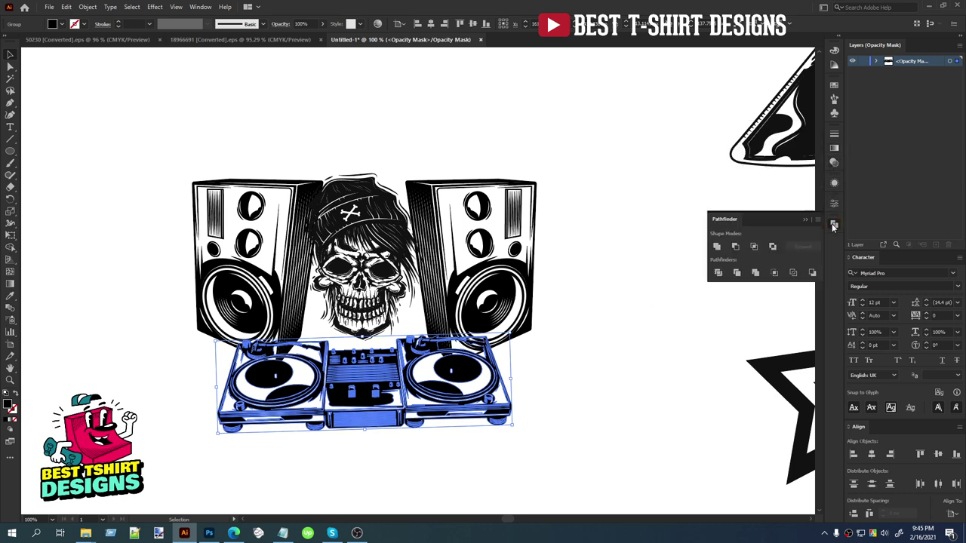
left_click(755, 272)
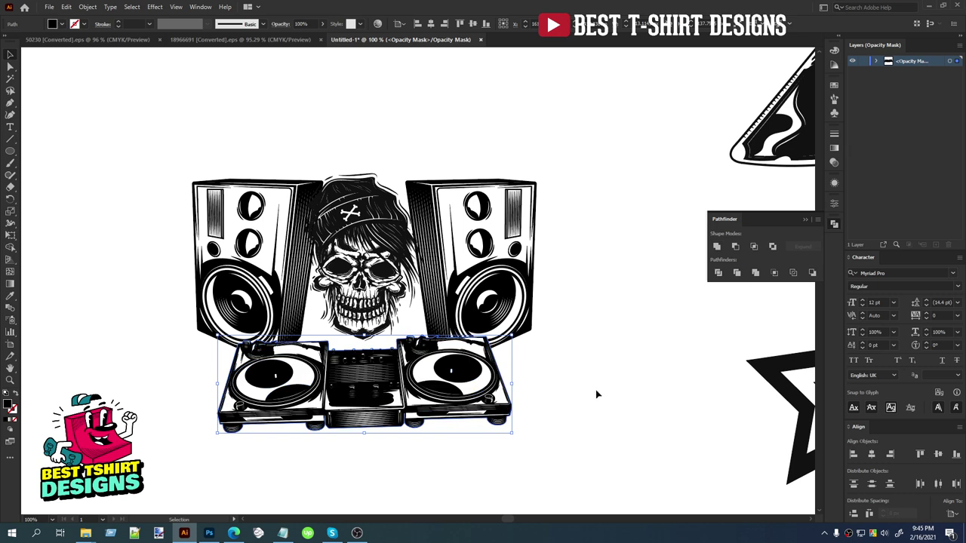
left_click_drag(554, 445, 223, 358)
left_click(834, 163)
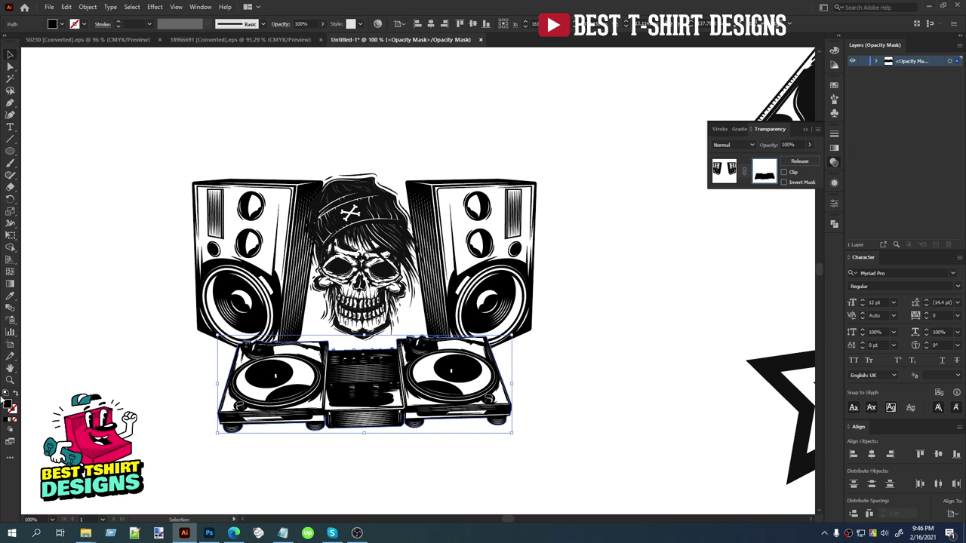
double_click(10, 408)
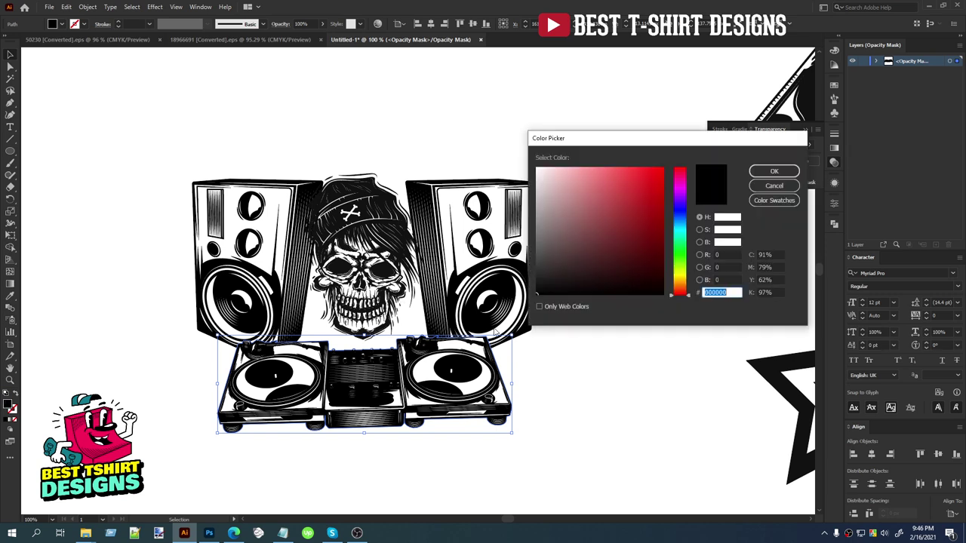
left_click(777, 171)
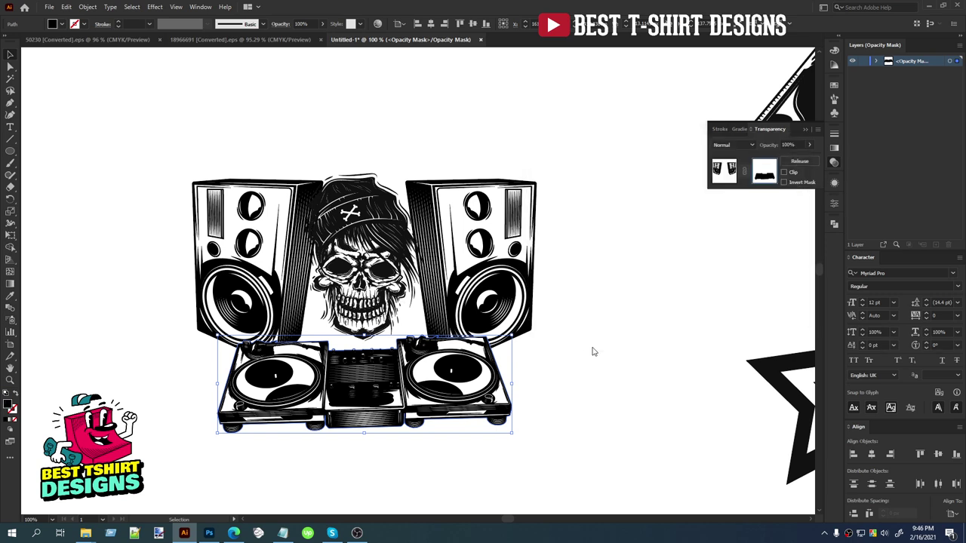
left_click(566, 365)
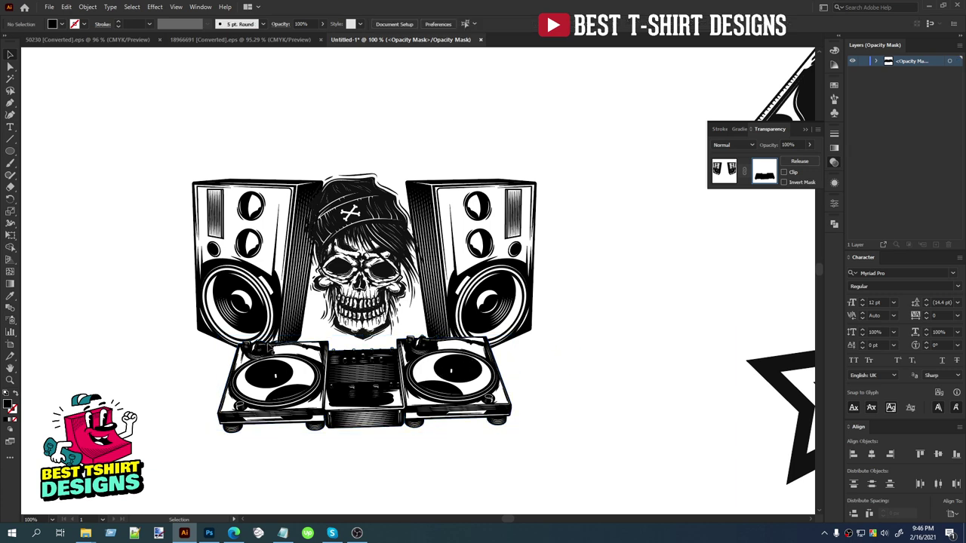
Step: Check the masked edges where the speakers meet the turntables and exit opacity mask editing
scroll(477, 345, "up", 6, "alt")
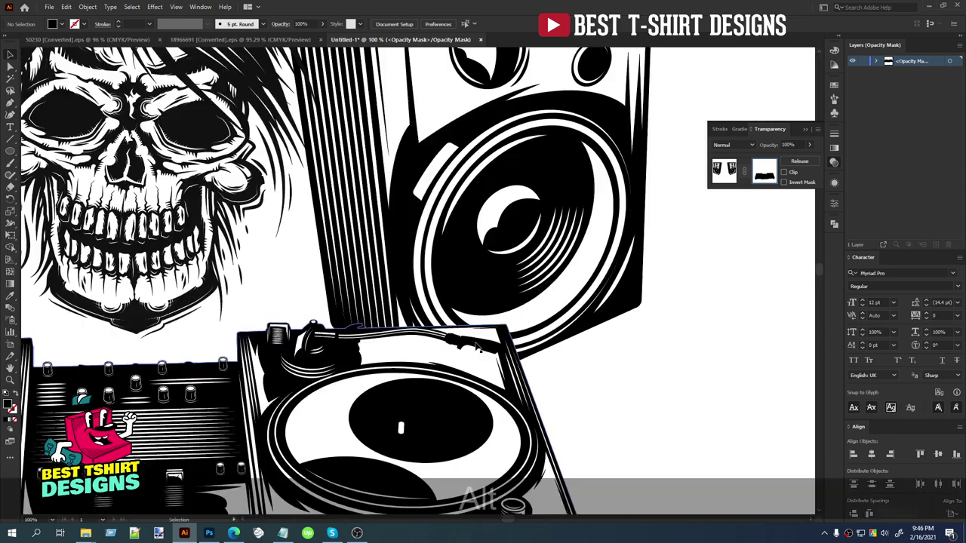
scroll(477, 346, "down", 7, "alt")
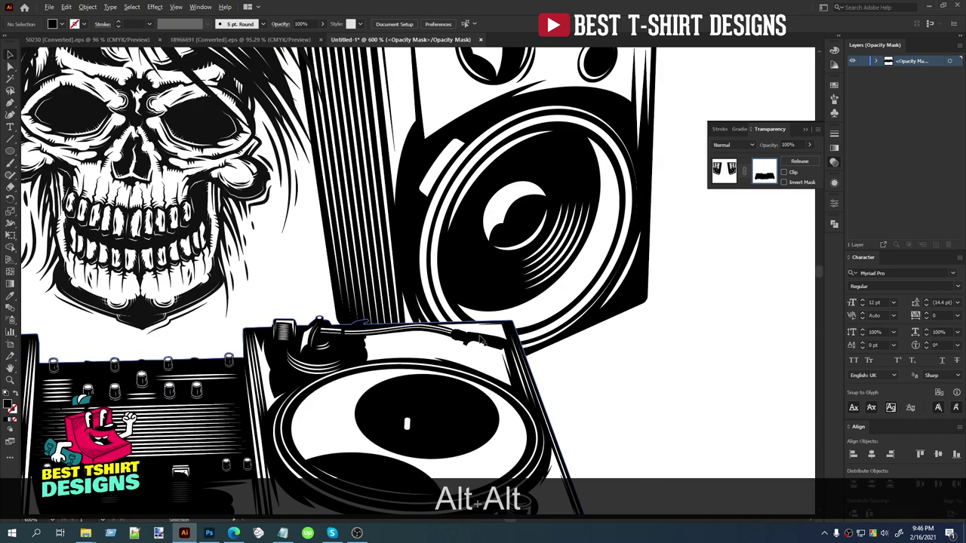
scroll(220, 343, "up", 3, "alt")
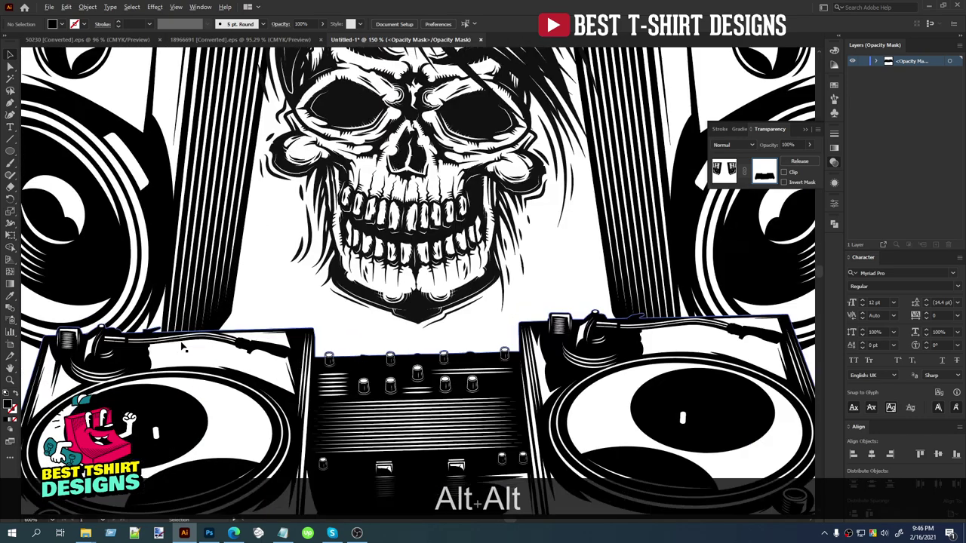
scroll(276, 264, "down", 2, "alt")
scroll(318, 284, "down", 1, "alt")
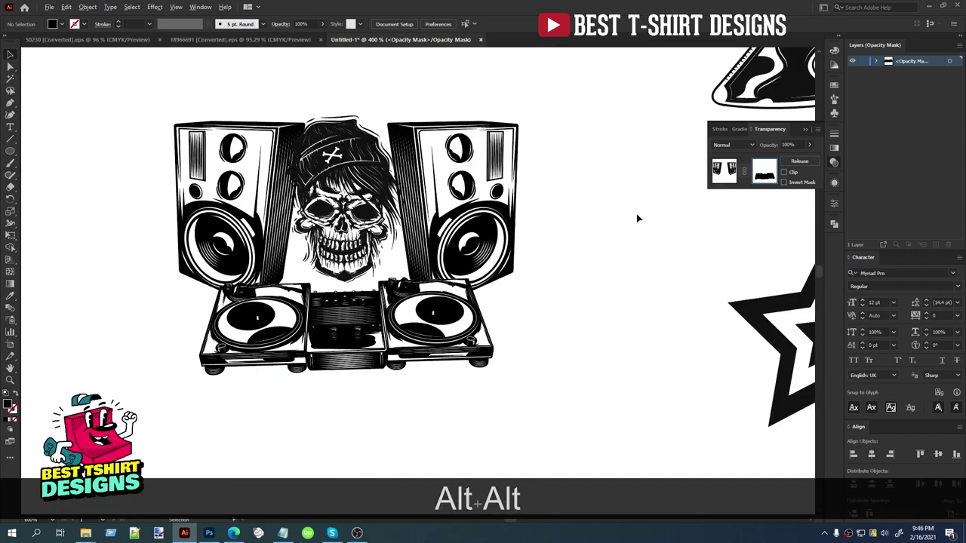
left_click(723, 169)
left_click(603, 328)
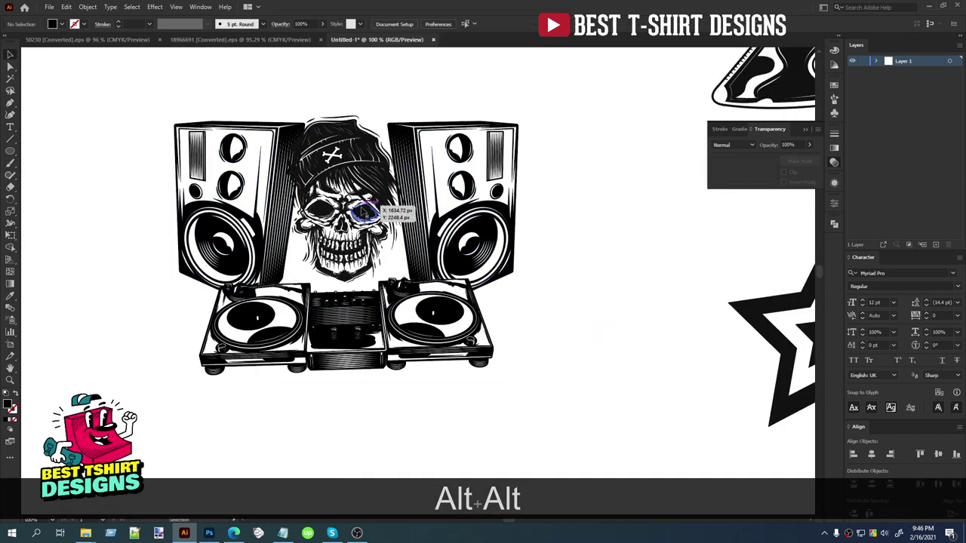
Step: Move the skull out of the composition to the empty area beside the speakers and place the star below it
left_click(364, 211)
scroll(363, 212, "down", 1, "alt")
left_click_drag(364, 212, 606, 217)
left_click(513, 317)
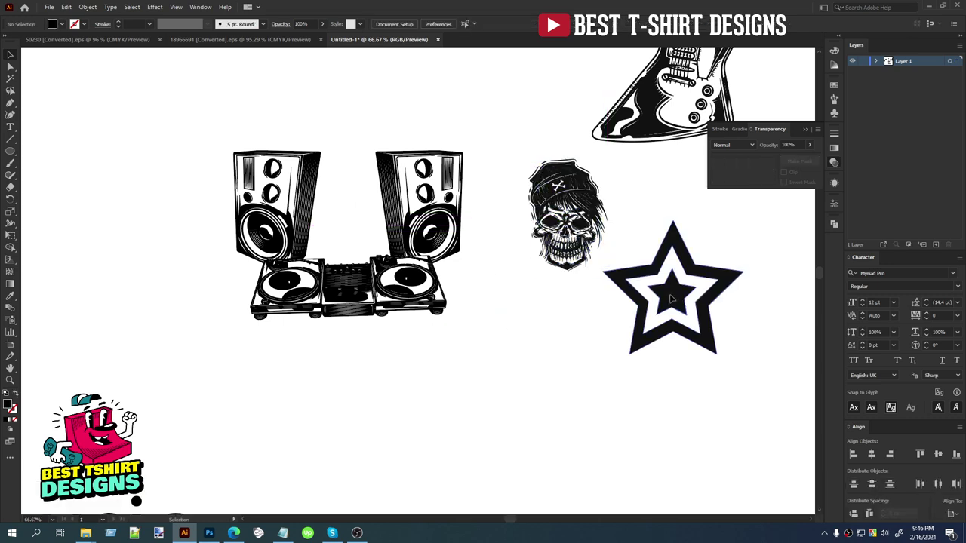
left_click_drag(681, 298, 606, 378)
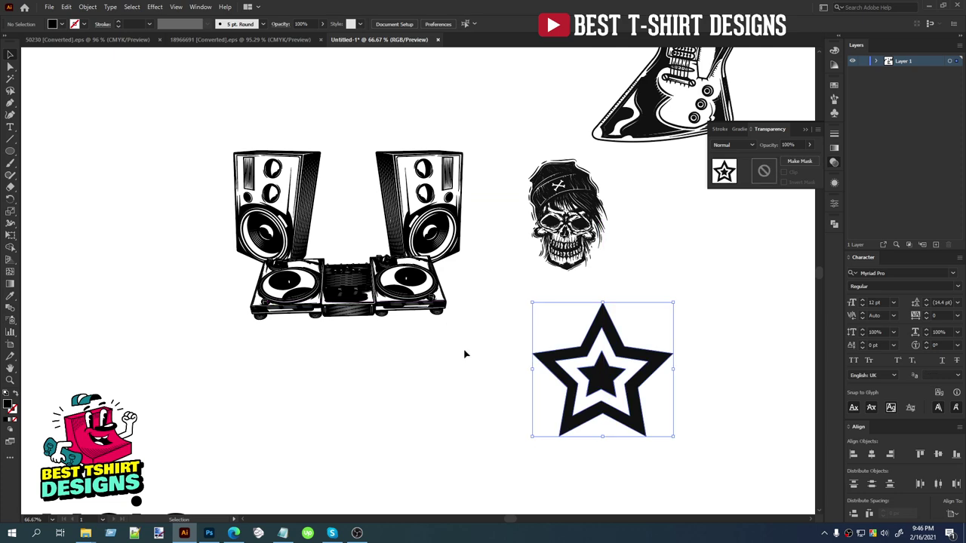
Step: Group the speaker pair and the turntables together
left_click_drag(464, 351, 218, 133)
key("ctrl+g")
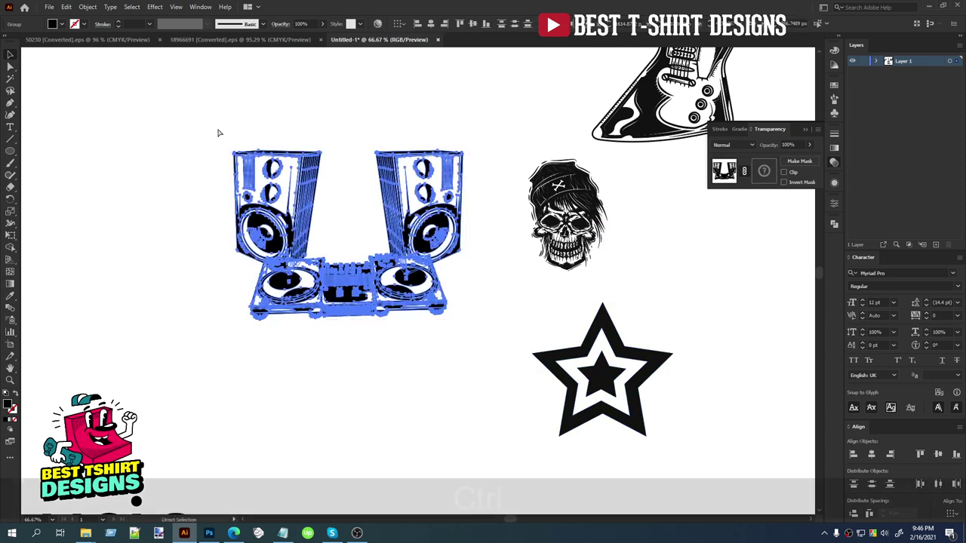
left_click(354, 222)
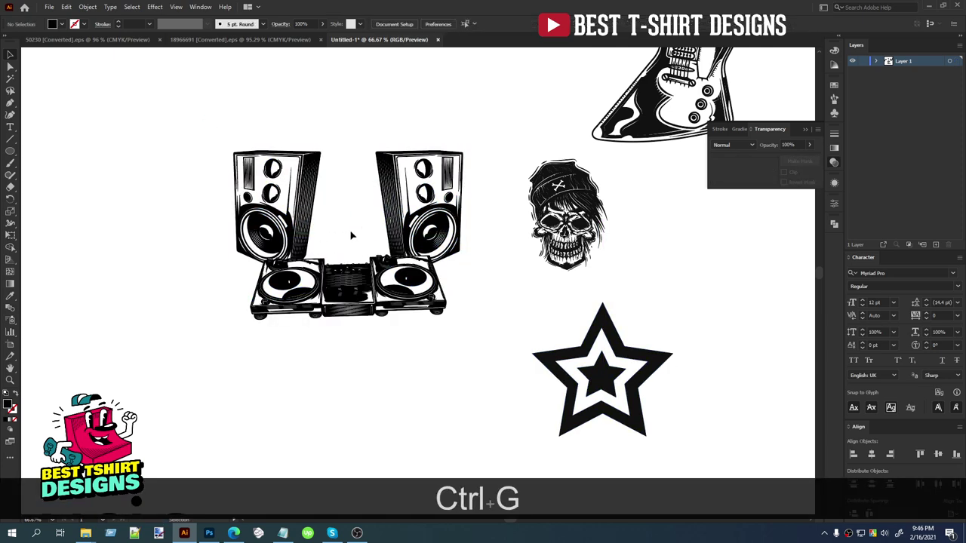
Step: Place the star between the speakers above the mixer and align its horizontal centre with the speaker and turntable group
left_click_drag(600, 378, 344, 200)
key("alt")
scroll(340, 170, "up", 2)
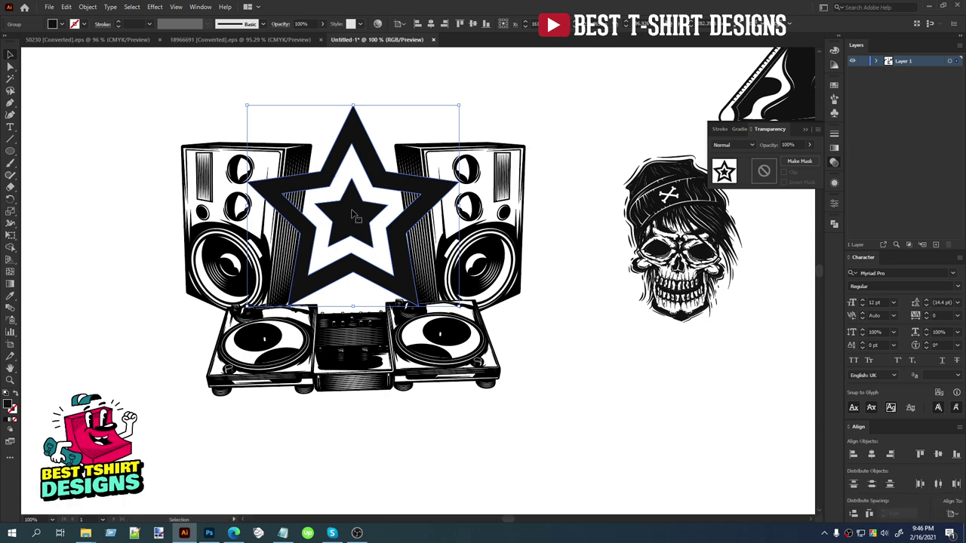
left_click_drag(352, 214, 351, 222)
left_click(485, 393, "shift")
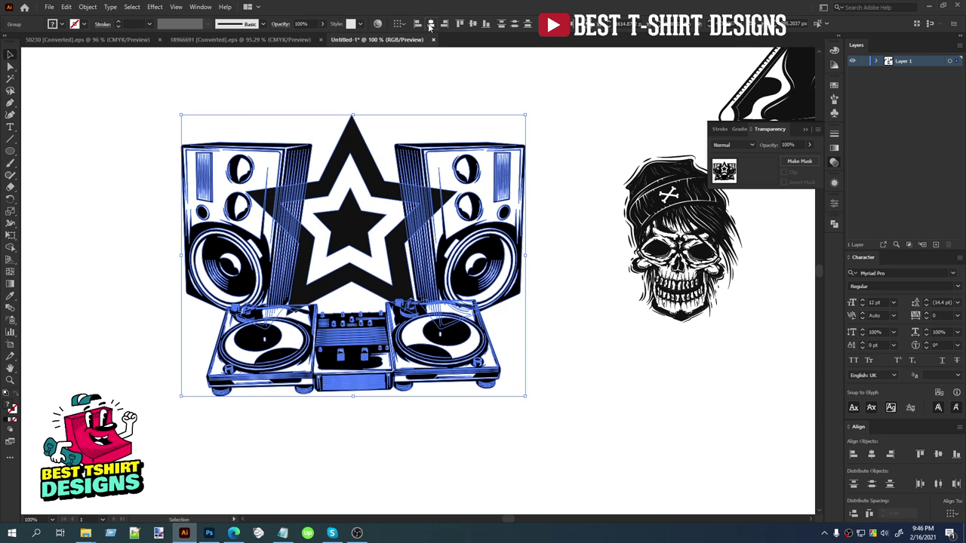
left_click(390, 96)
Step: Copy the star and paste it in place into a new opacity mask, with Clip off, on the speaker and turntable group
left_click(362, 154)
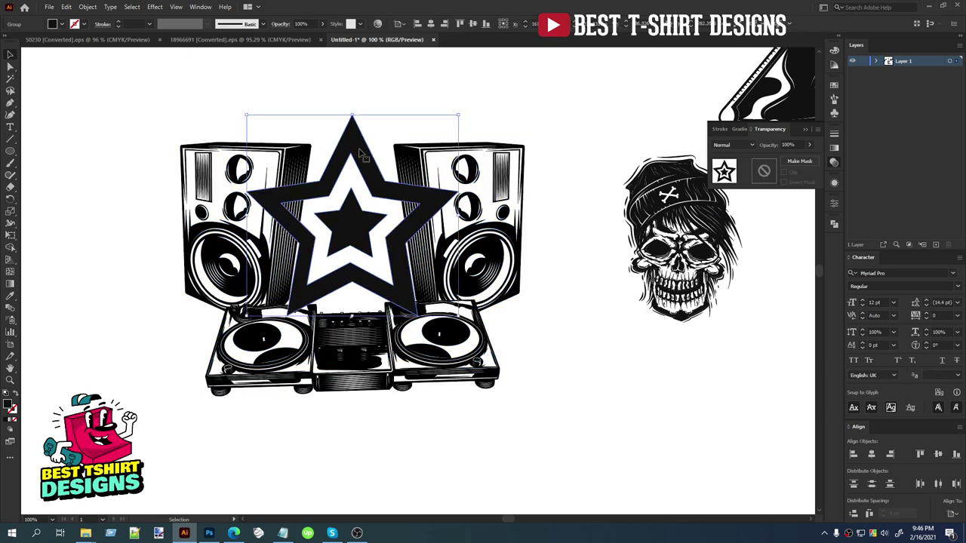
key("ctrl+c")
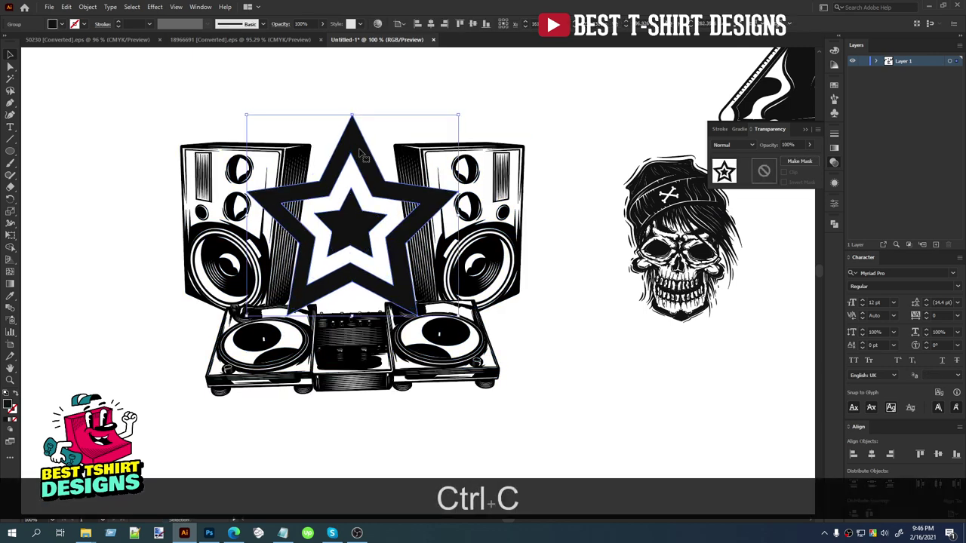
left_click(408, 170)
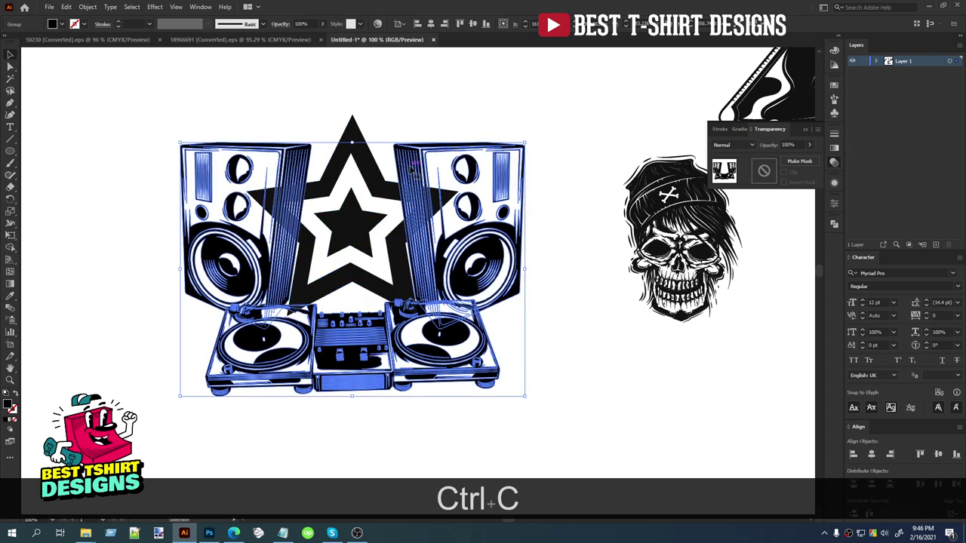
left_click(775, 172)
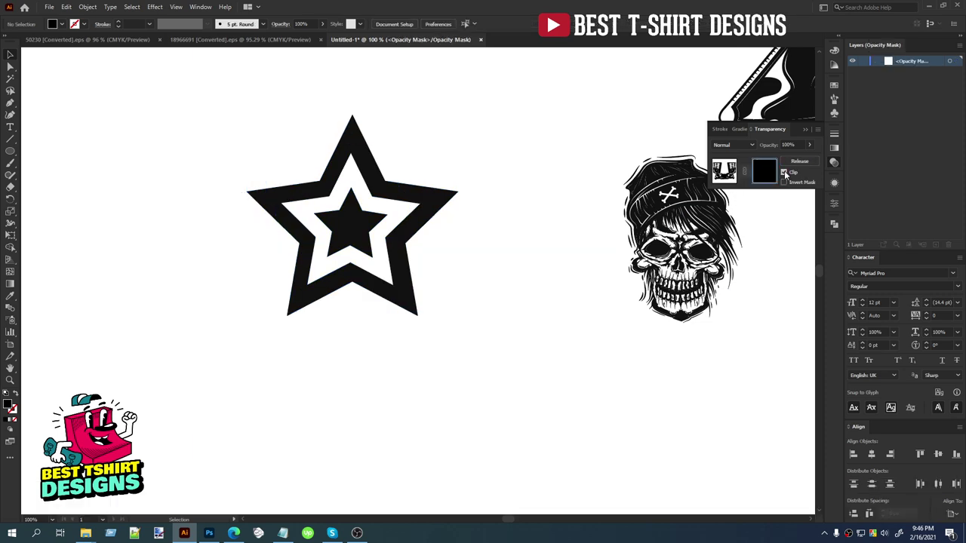
key("ctrl+f")
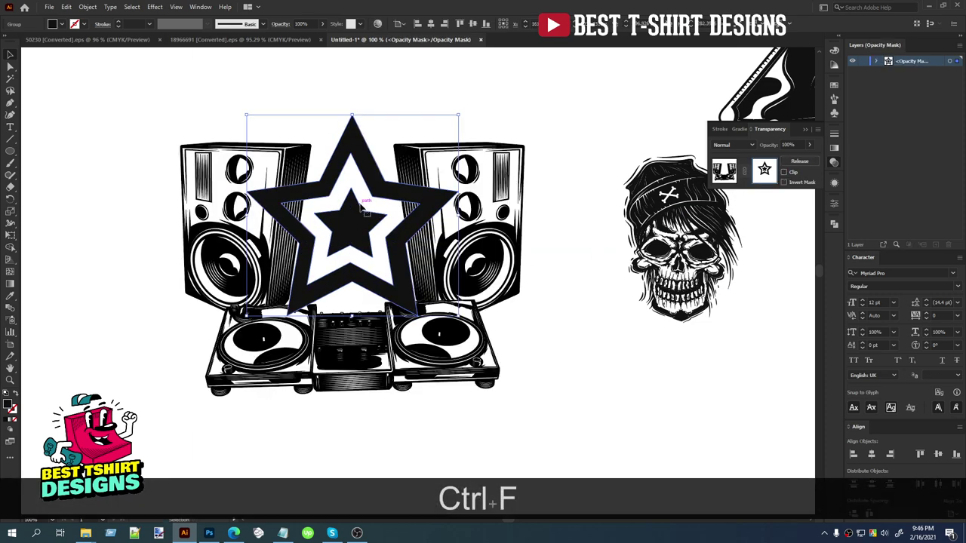
Step: Merge the inner areas of the star in the opacity mask into one solid star silhouette with the Shape Builder
key("shift+m")
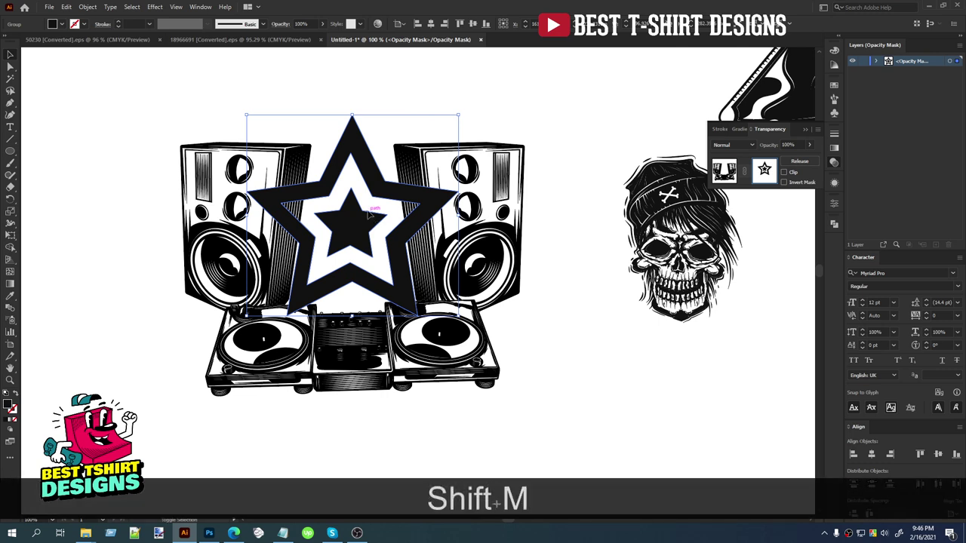
left_click_drag(374, 187, 328, 269)
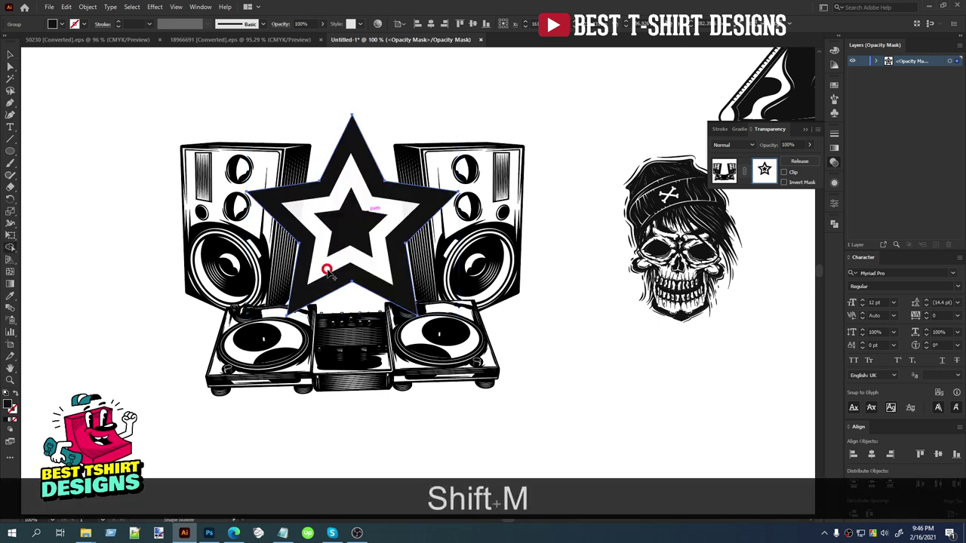
key("v")
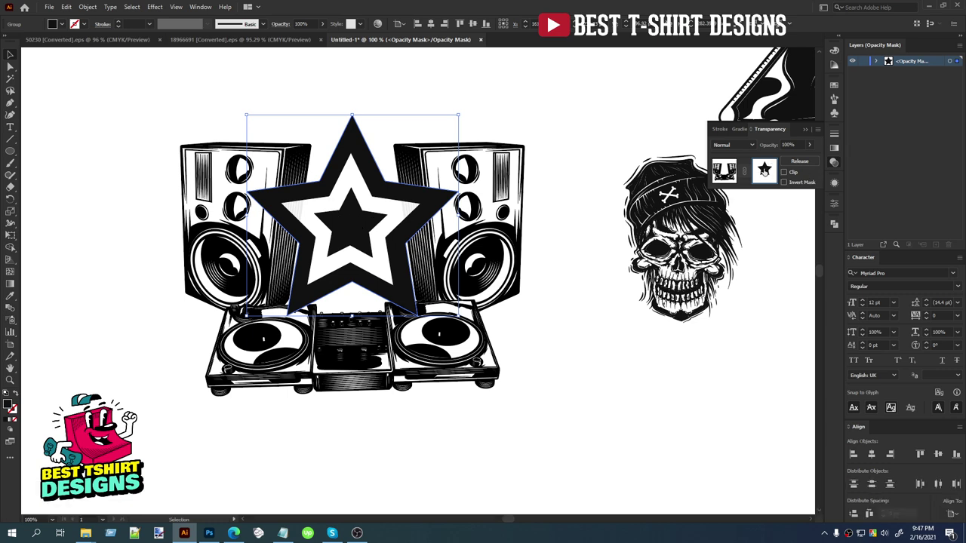
left_click(534, 340)
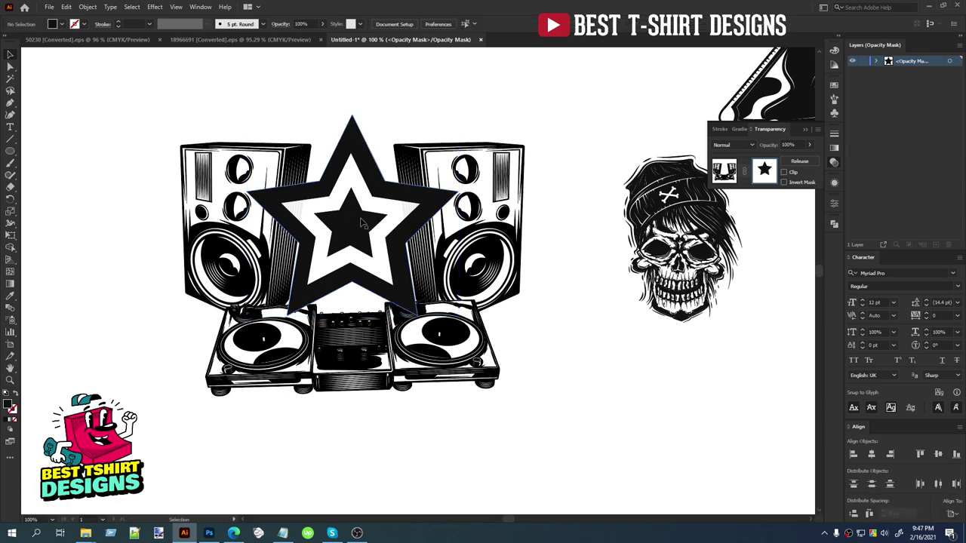
Step: Set the fill of the solid star in the mask to black 000000 and return to the main artwork
left_click(313, 215)
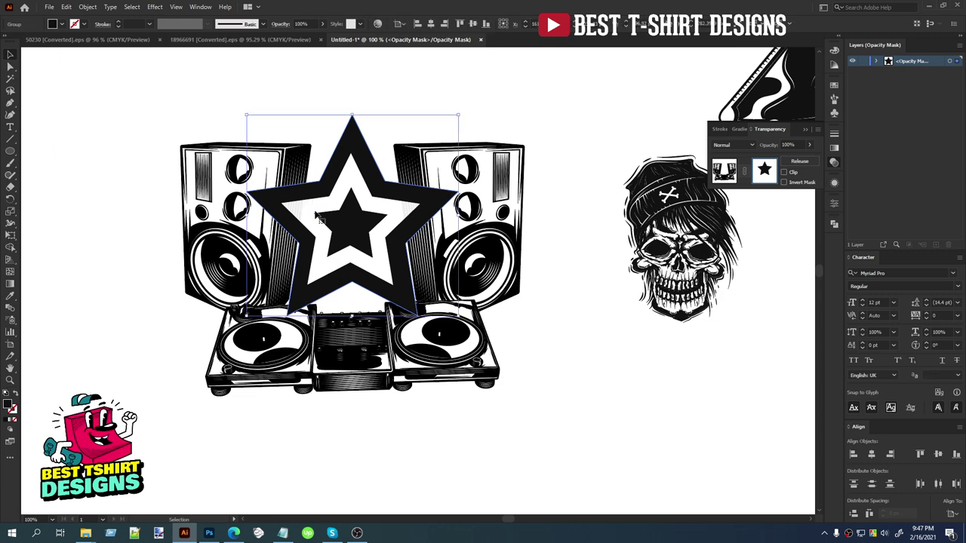
scroll(324, 219, "up", 5)
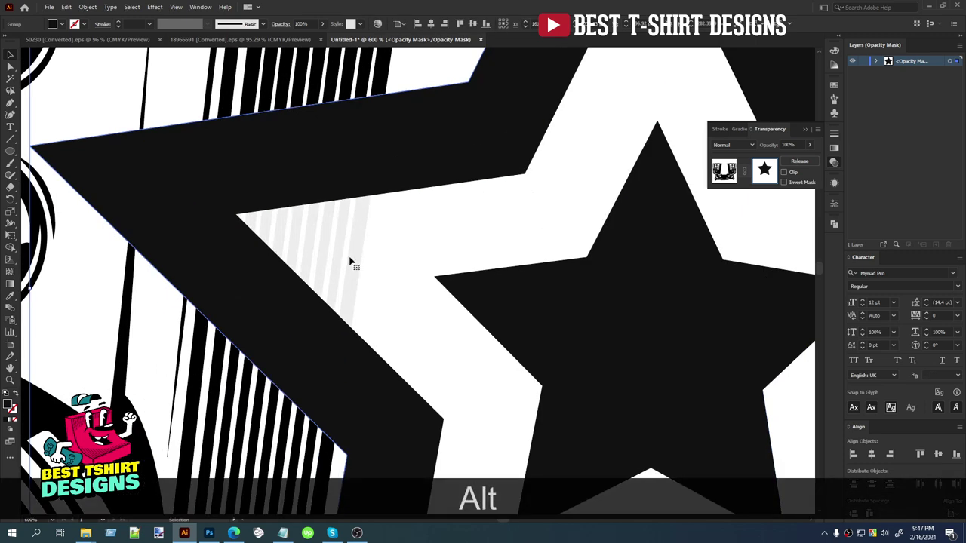
scroll(311, 226, "down", 3)
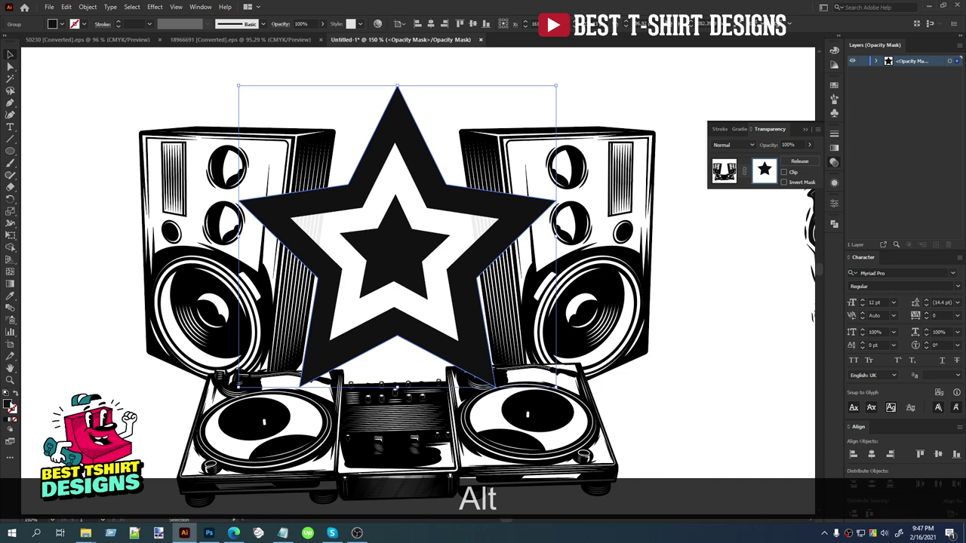
double_click(10, 405)
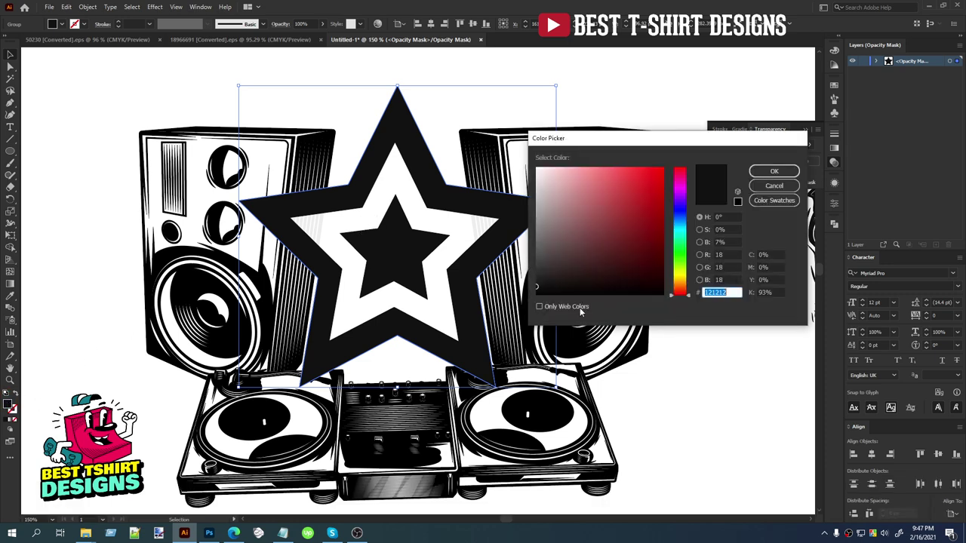
left_click_drag(541, 286, 535, 297)
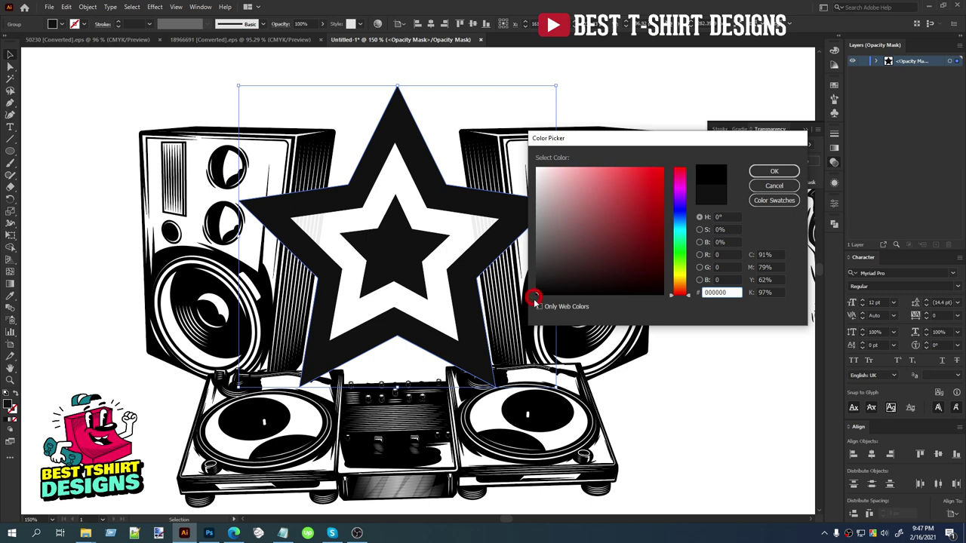
left_click(774, 172)
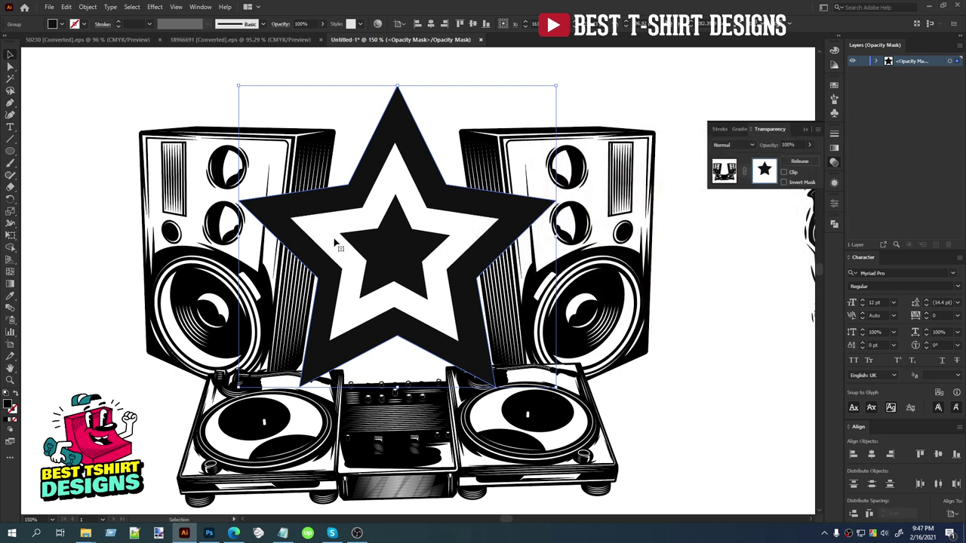
scroll(330, 235, "up", 2)
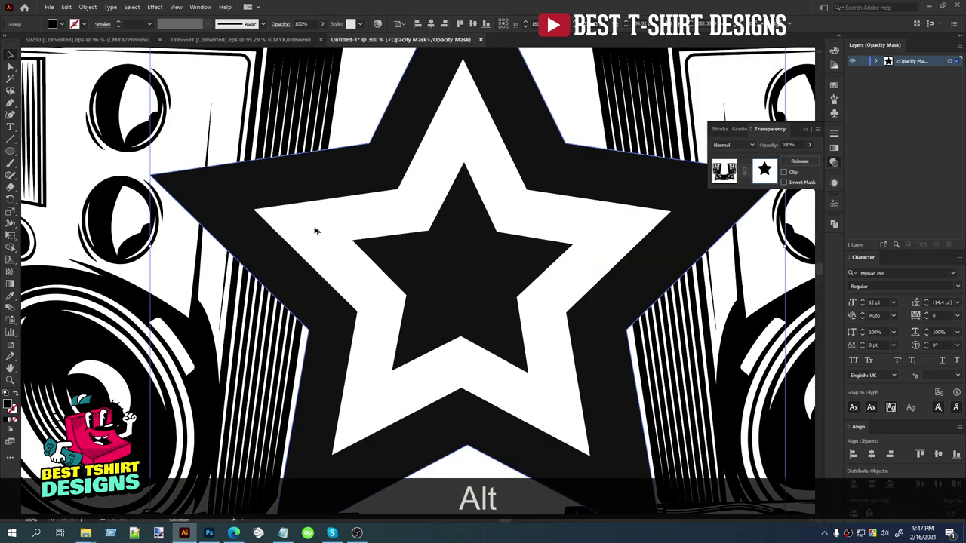
scroll(316, 231, "down", 3)
left_click(418, 111)
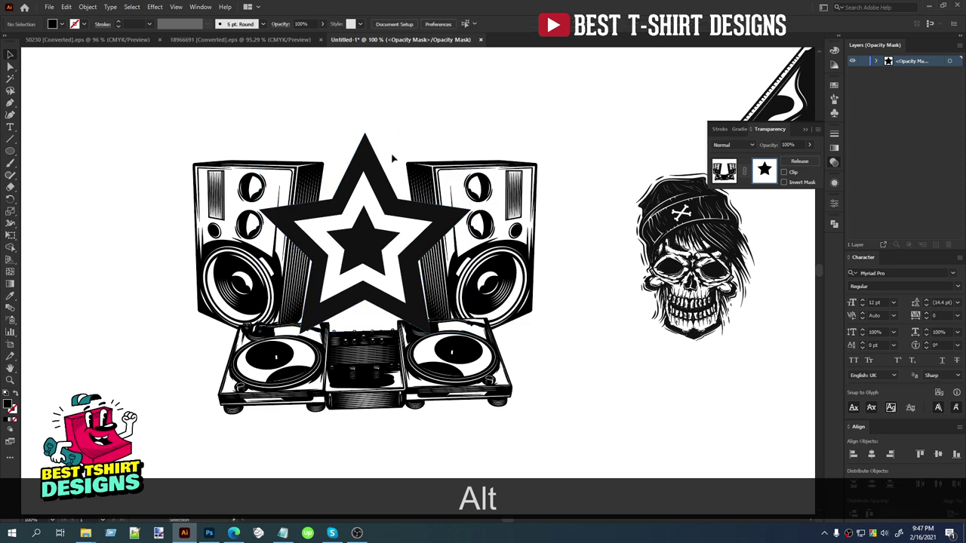
left_click(727, 173)
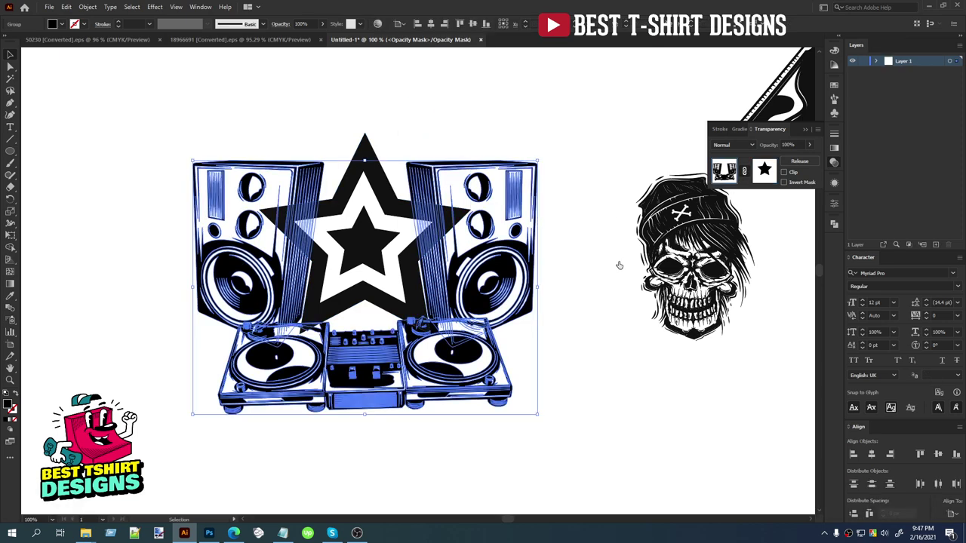
left_click(603, 264)
Step: Move the skull onto the centre of the star between the speakers and enlarge it up to the star's upper tip
left_click_drag(696, 267, 268, 264)
left_click_drag(356, 260, 356, 258)
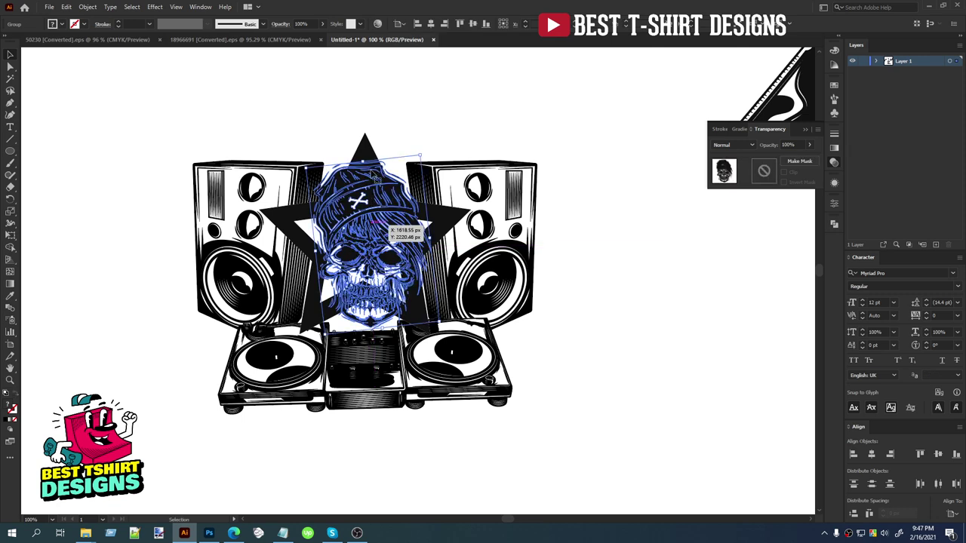
left_click(362, 156, "shift")
left_click(401, 142)
left_click(369, 175)
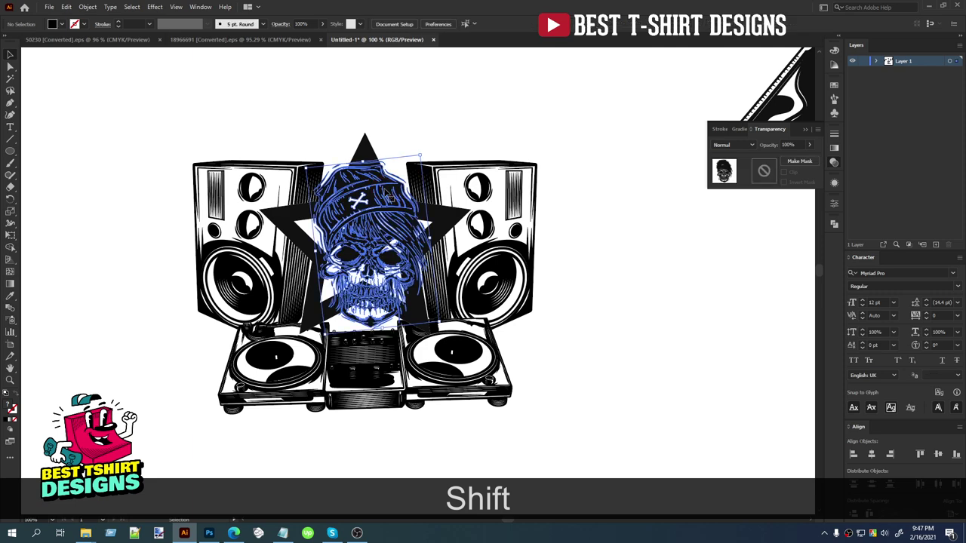
left_click_drag(364, 158, 363, 133)
left_click(480, 122)
Step: Copy the skull and paste it in place into the opacity mask of the speaker and turntable group
left_click(377, 198)
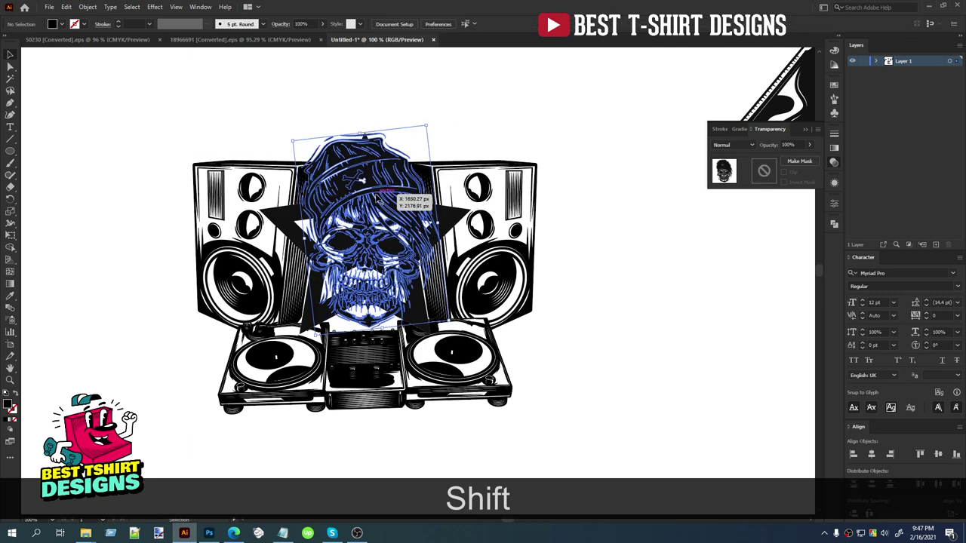
key("ctrl+c")
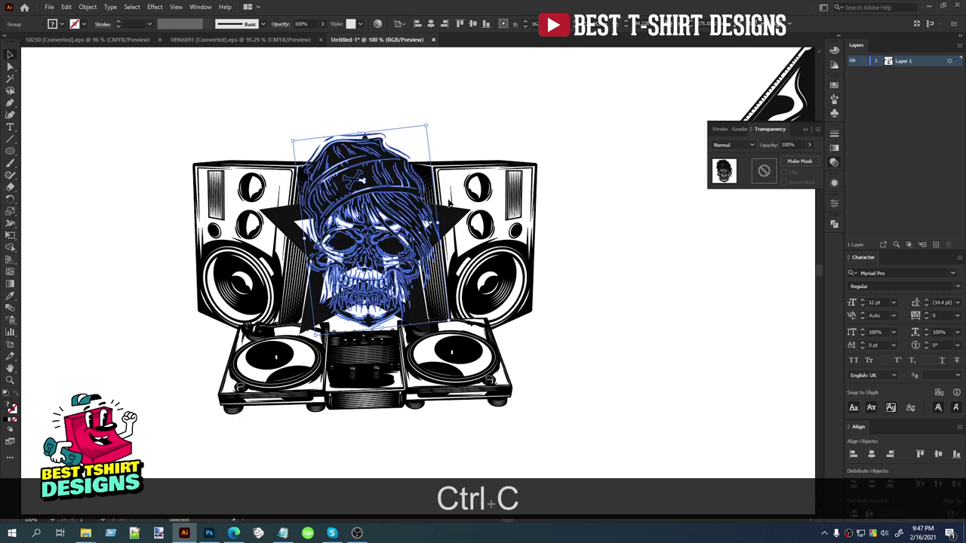
left_click(447, 195)
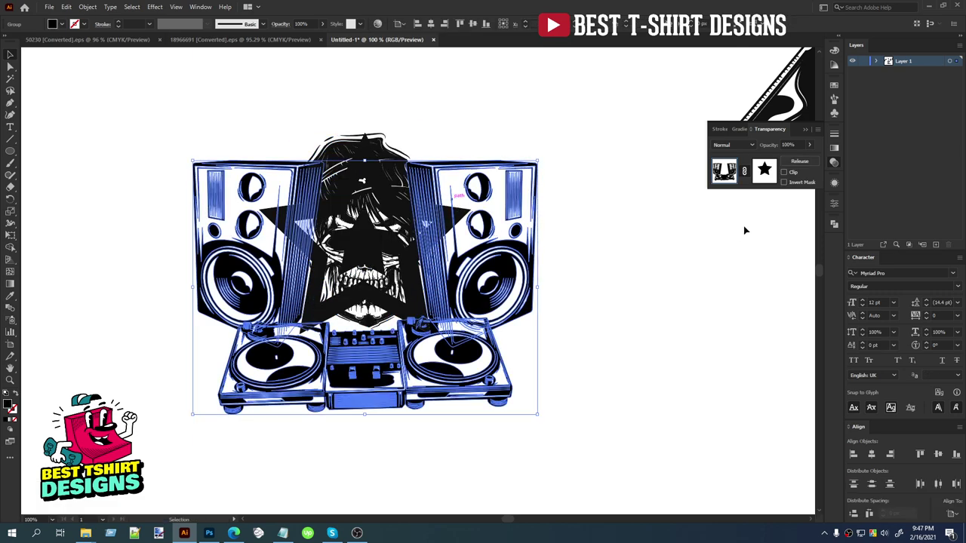
left_click(764, 172)
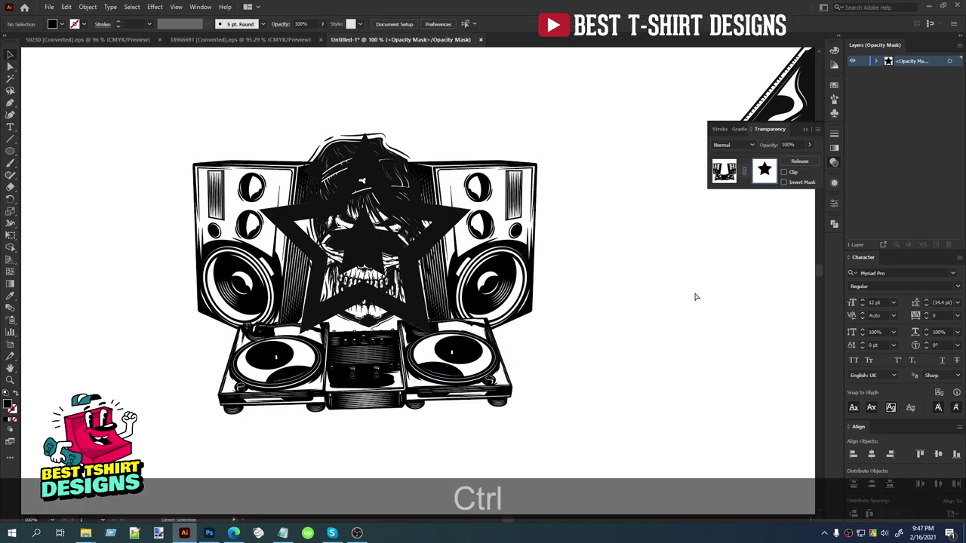
key("ctrl+f")
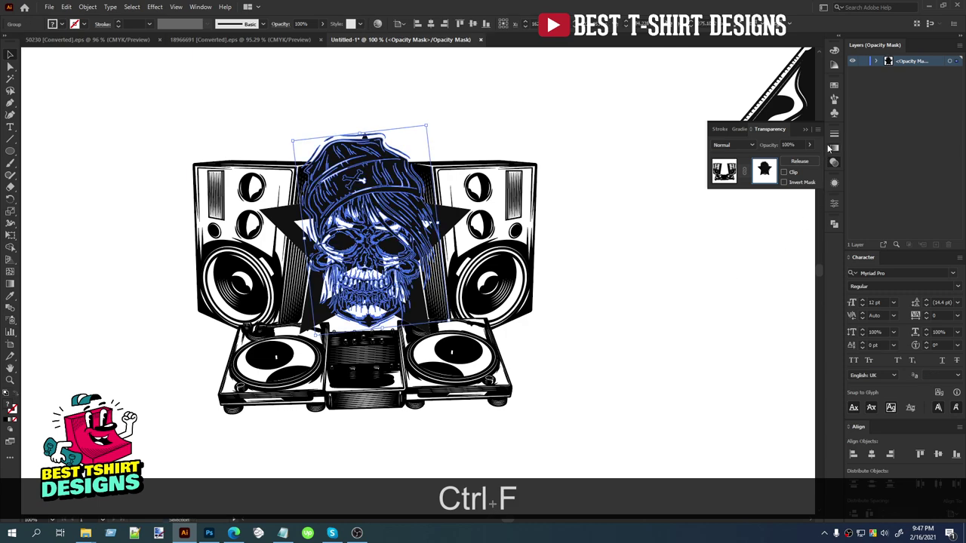
Step: Unite the skull copy in the mask into a solid silhouette and fill it with pure black
left_click(833, 224)
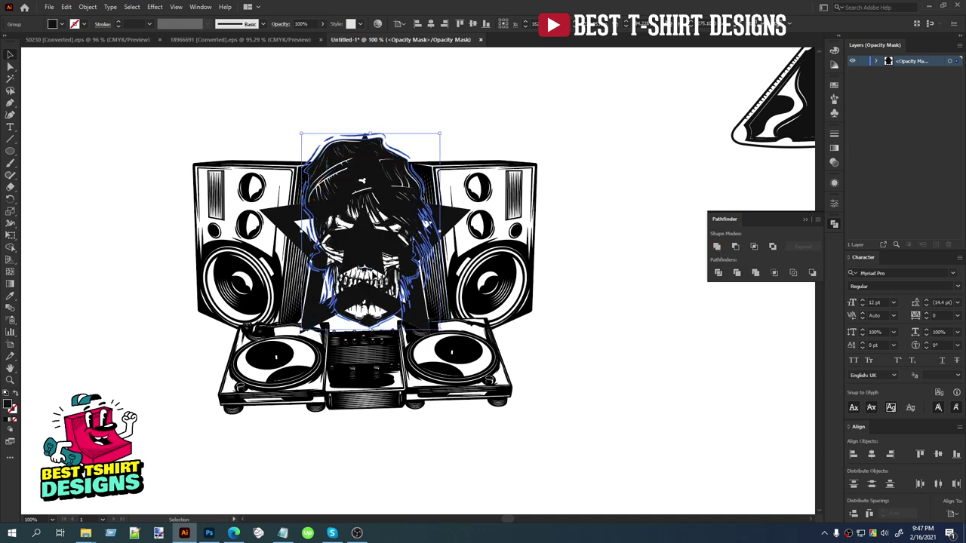
left_click(835, 164)
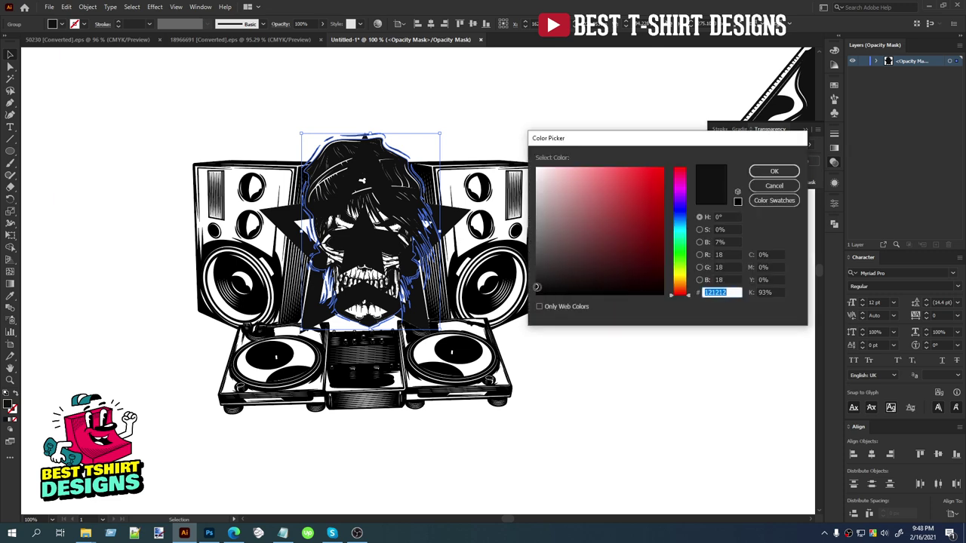
left_click_drag(537, 288, 534, 297)
left_click(755, 171)
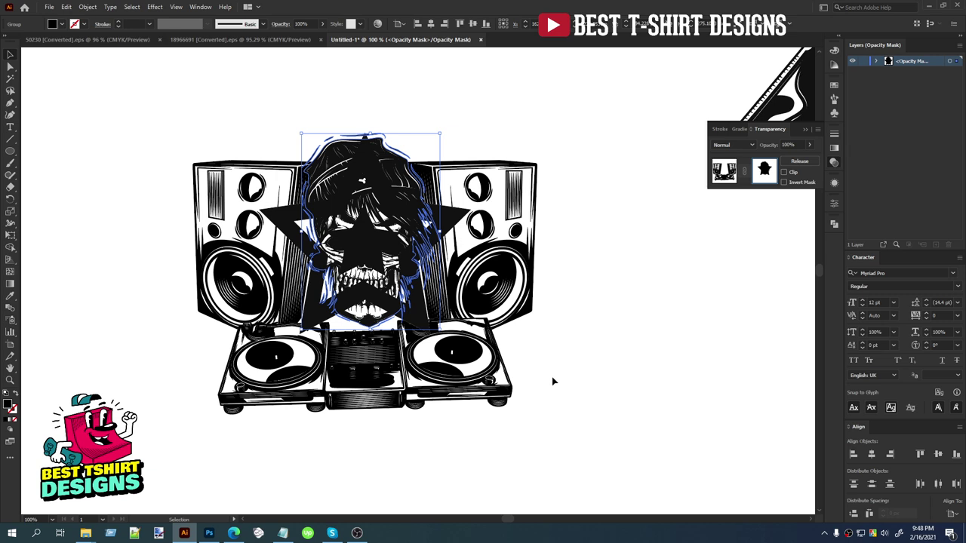
Step: Copy the solid skull silhouette and paste it in place into a new opacity mask, with Clip off, on the star
key("ctrl")
key("ctrl+c")
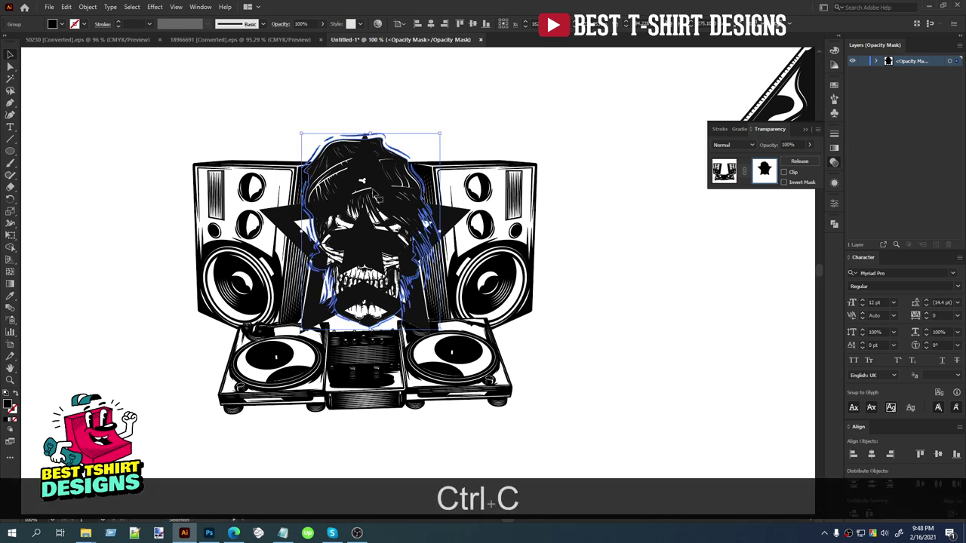
left_click(718, 171)
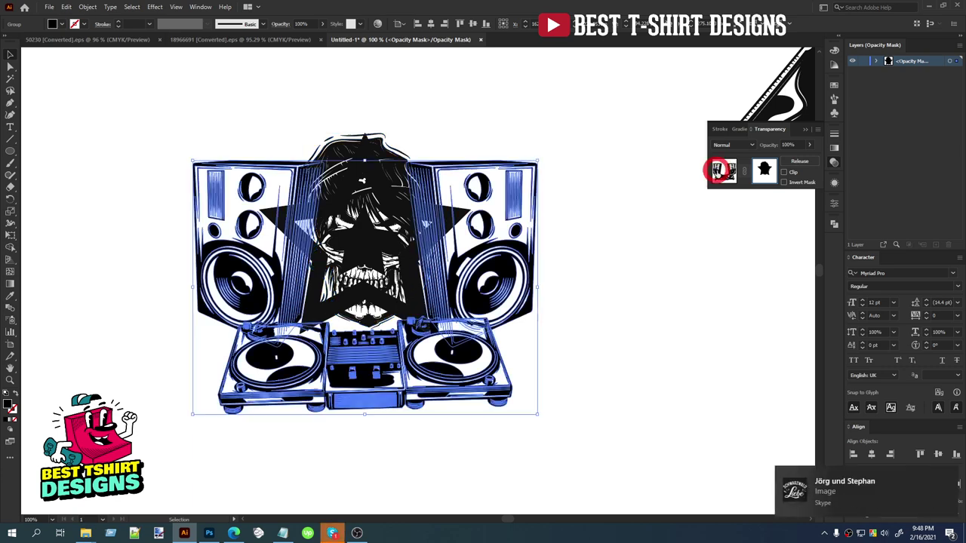
left_click(649, 334)
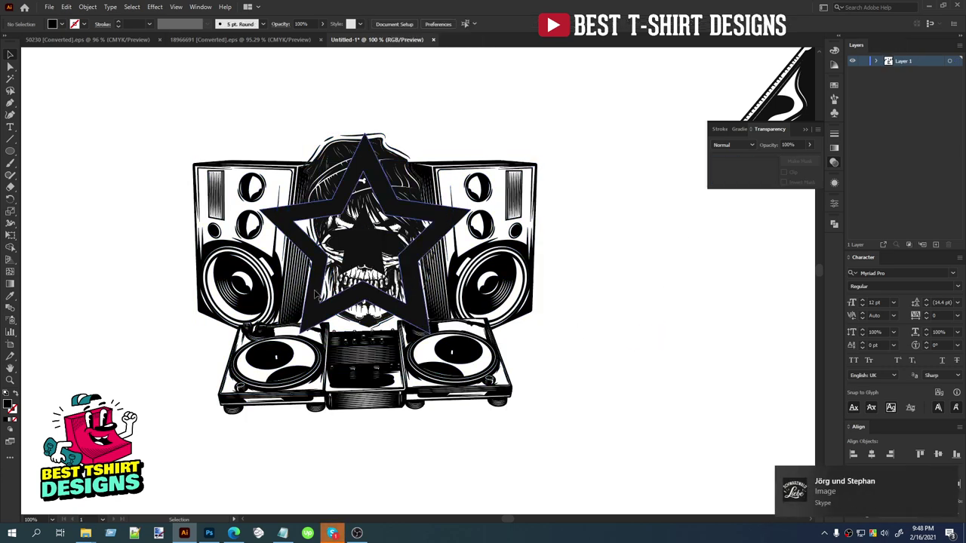
left_click(317, 296)
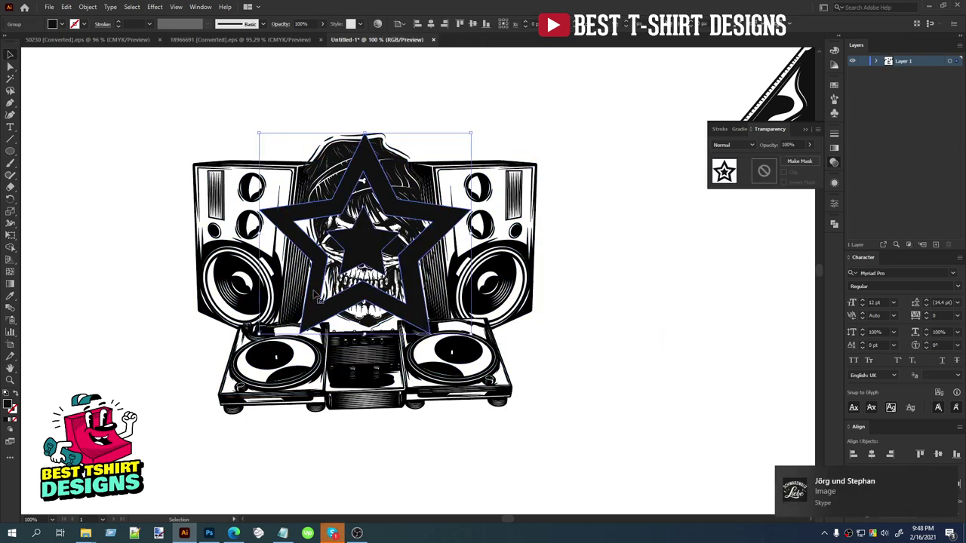
left_click(764, 172)
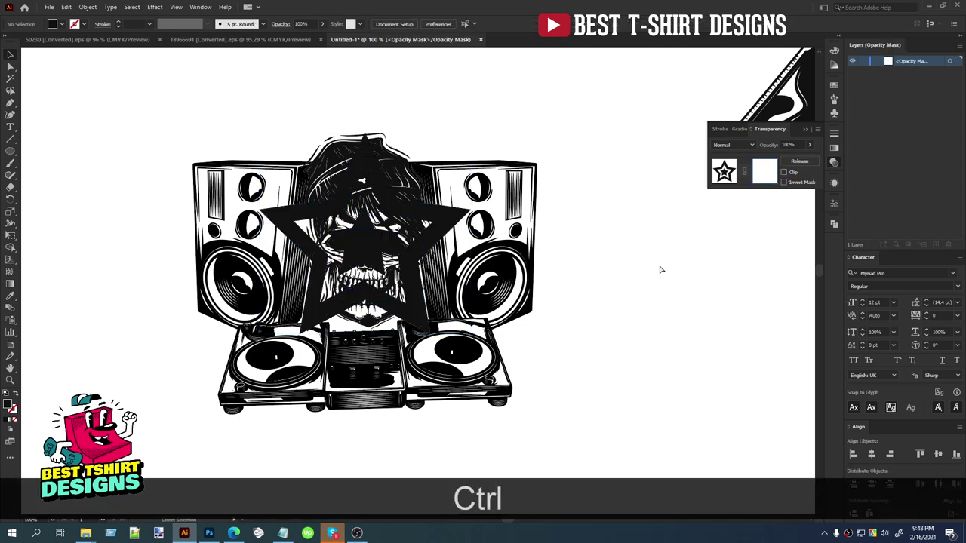
key("ctrl+f")
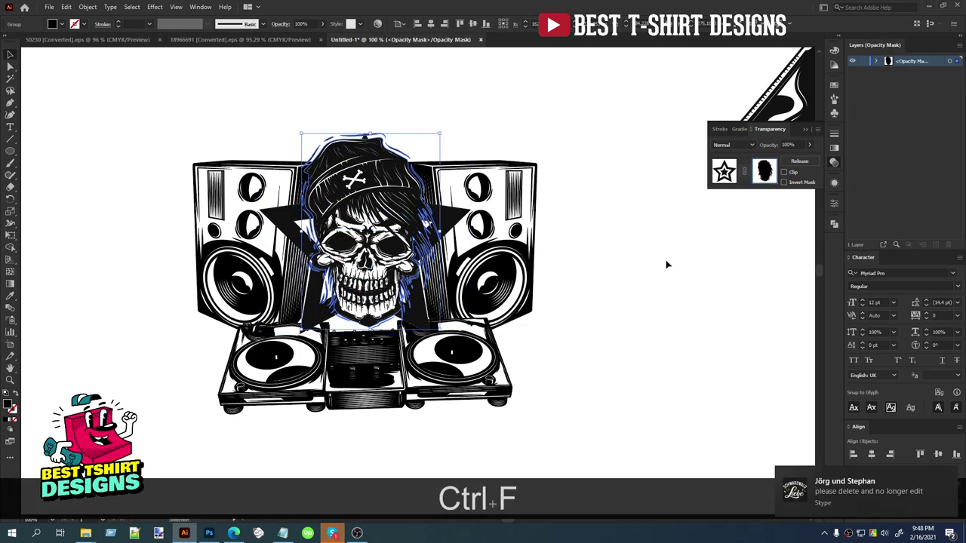
left_click(609, 305)
left_click(719, 180)
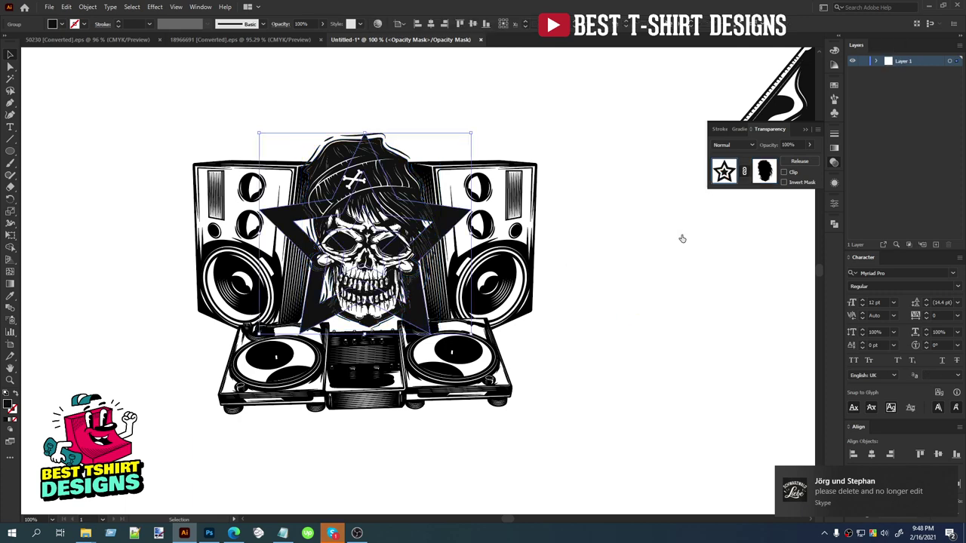
left_click(615, 328)
Step: Move the guitar down to the empty area beside the speaker, skull and turntable composition
scroll(250, 290, "down", 1)
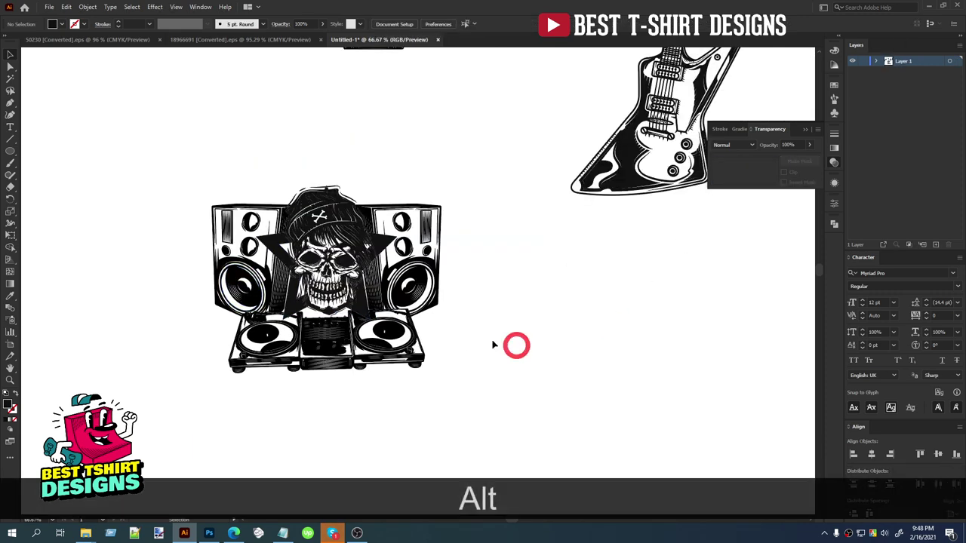
scroll(315, 294, "up", 1)
scroll(341, 302, "down", 1)
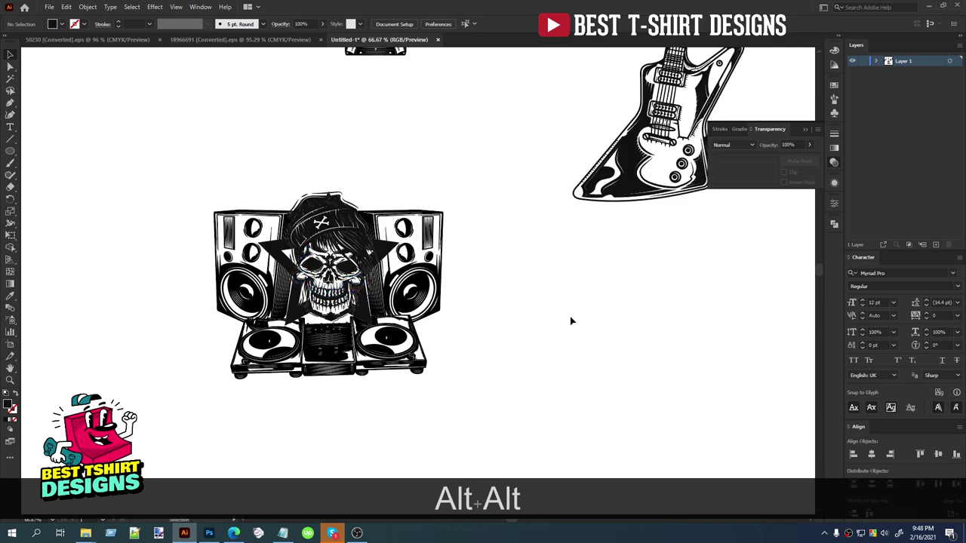
left_click(519, 307)
scroll(330, 323, "down", 1)
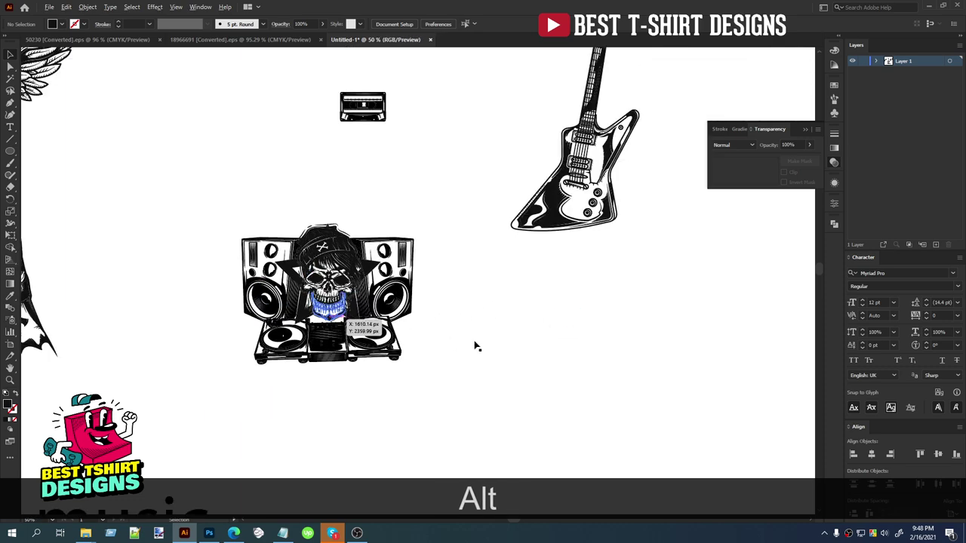
left_click(474, 341)
scroll(301, 261, "up", 1)
scroll(305, 260, "down", 1)
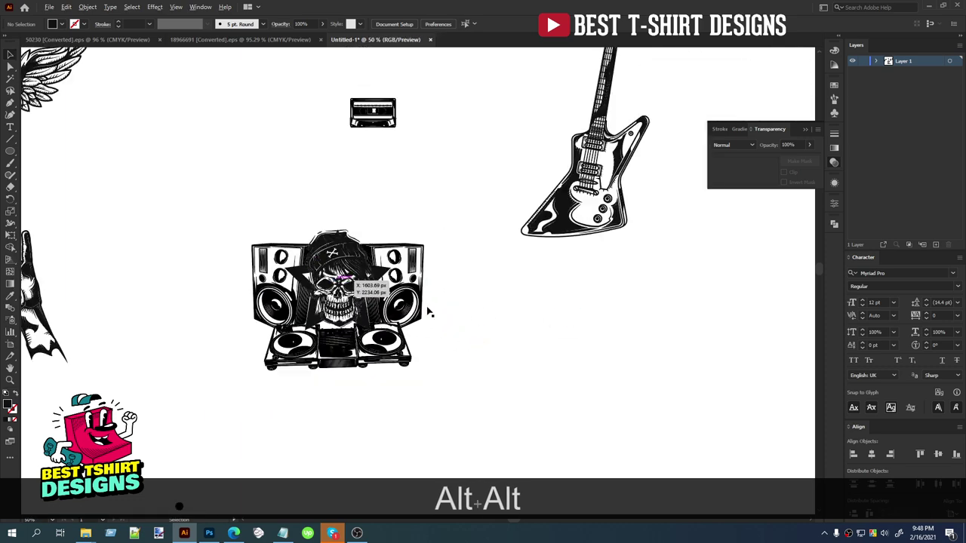
left_click_drag(629, 216, 571, 367)
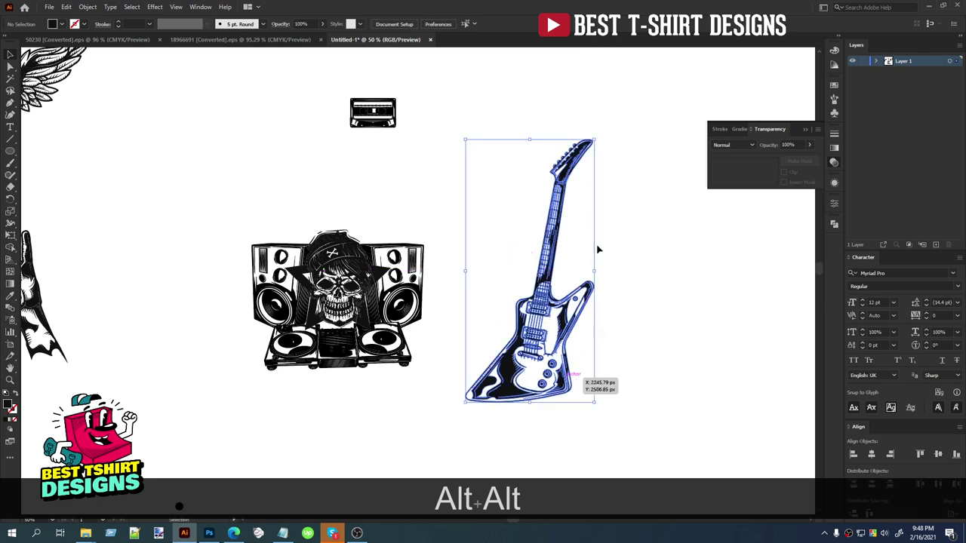
Step: Scale the guitar down and move it over the skull in the speaker composition
left_click_drag(532, 140, 530, 267)
left_click_drag(477, 318, 321, 253)
left_click_drag(381, 277, 349, 207)
Step: Rotate the small guitar to a steep angle with its neck leaning outward and place it beside the skull's hat, by the right speaker
left_click_drag(287, 182, 458, 184)
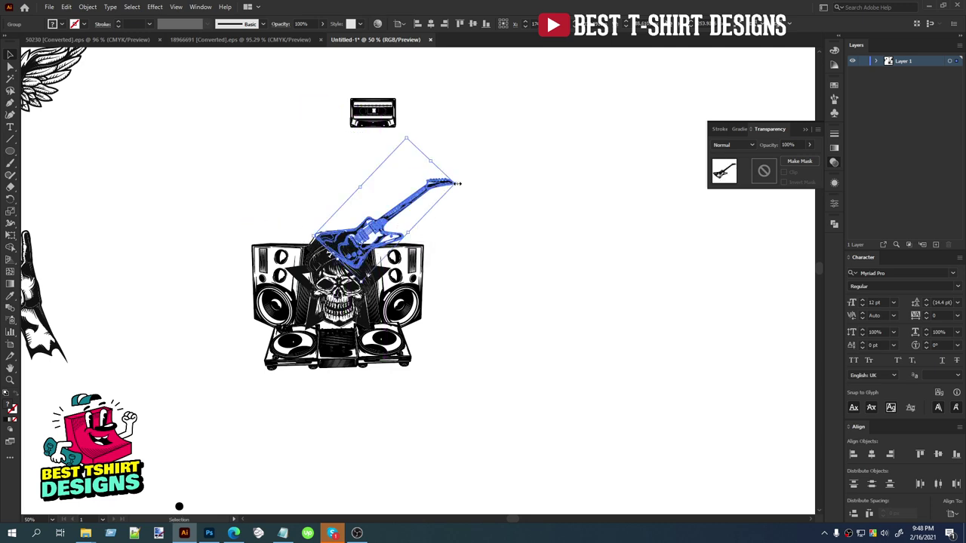
left_click(458, 180)
left_click(446, 183)
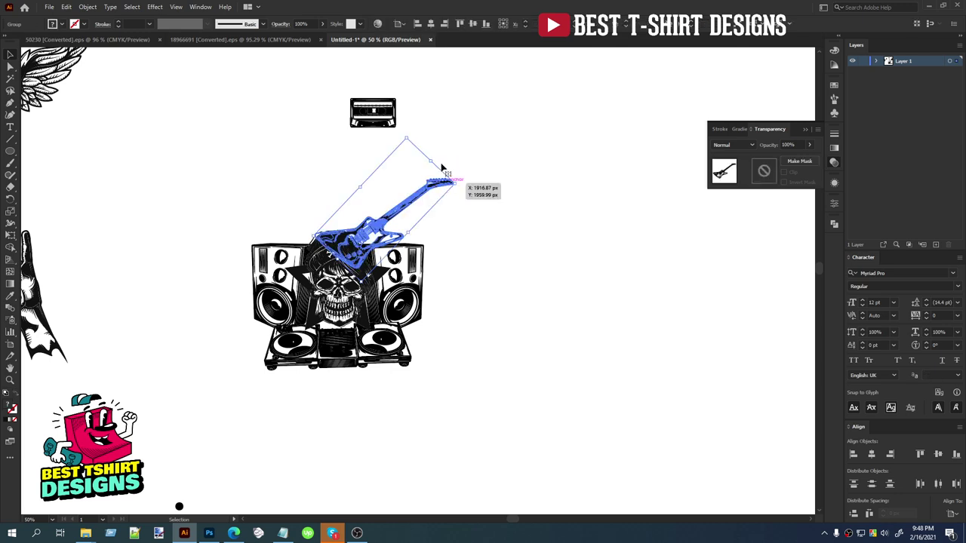
left_click_drag(434, 159, 398, 143)
left_click(470, 242)
mouse_move(401, 228)
left_mouse_down()
mouse_move(386, 236)
mouse_move(384, 219)
left_mouse_up()
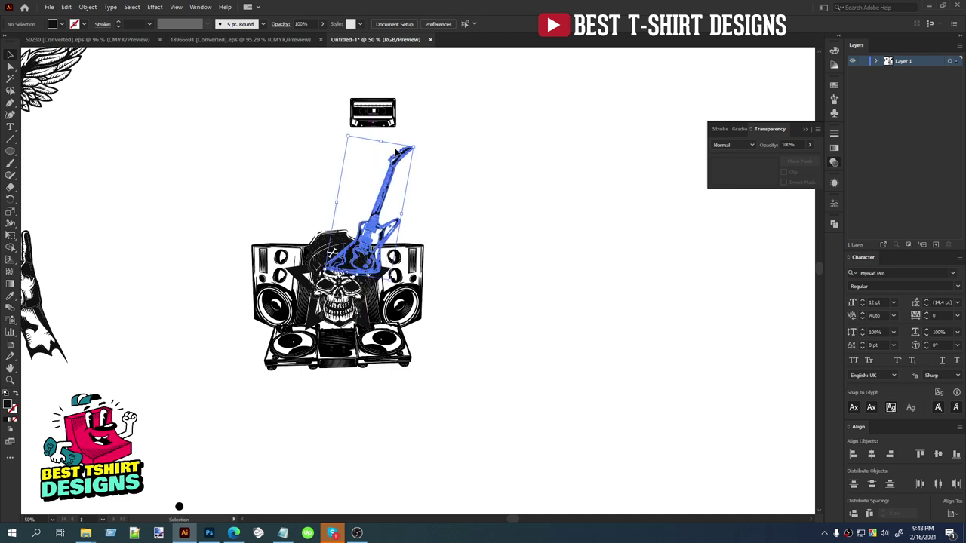
Step: Duplicate the guitar onto the other side of the skull's hat and reflect the copy across the vertical axis
key("shift")
left_click_drag(382, 143, 301, 223)
left_click(437, 226)
scroll(356, 233, "up", 2)
right_click(300, 225)
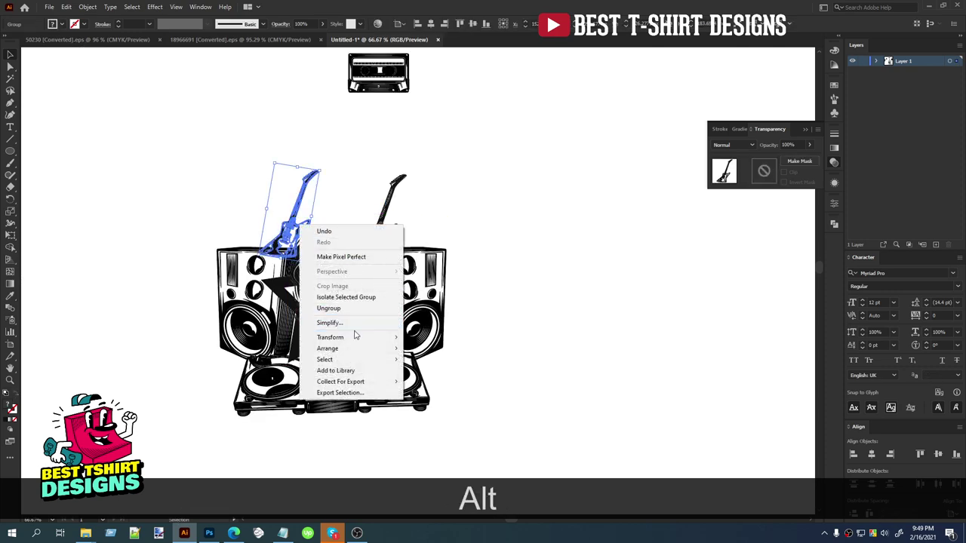
mouse_move(355, 336)
left_click(433, 375)
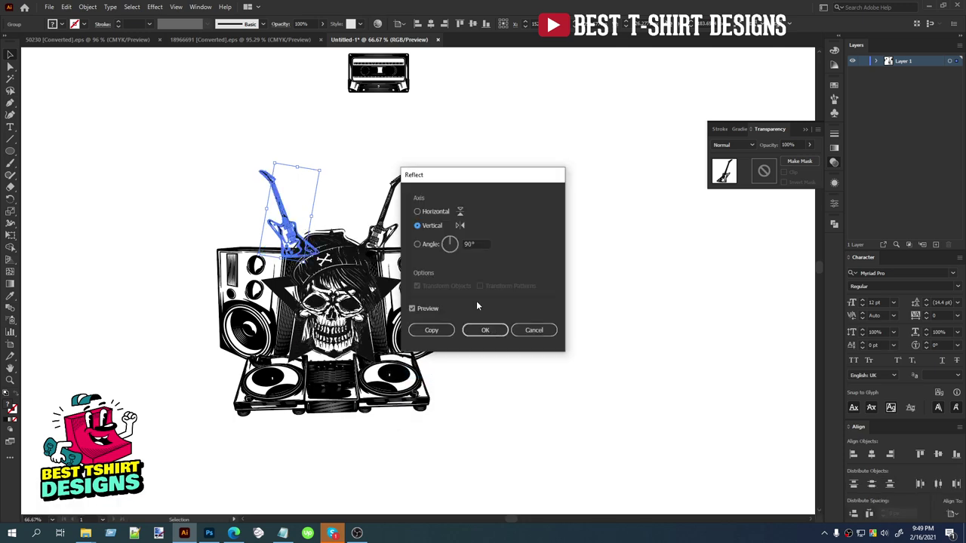
left_click(496, 334)
Step: Align the two guitars by their vertical centers and group them
left_click_drag(222, 169, 426, 208)
left_click(474, 24)
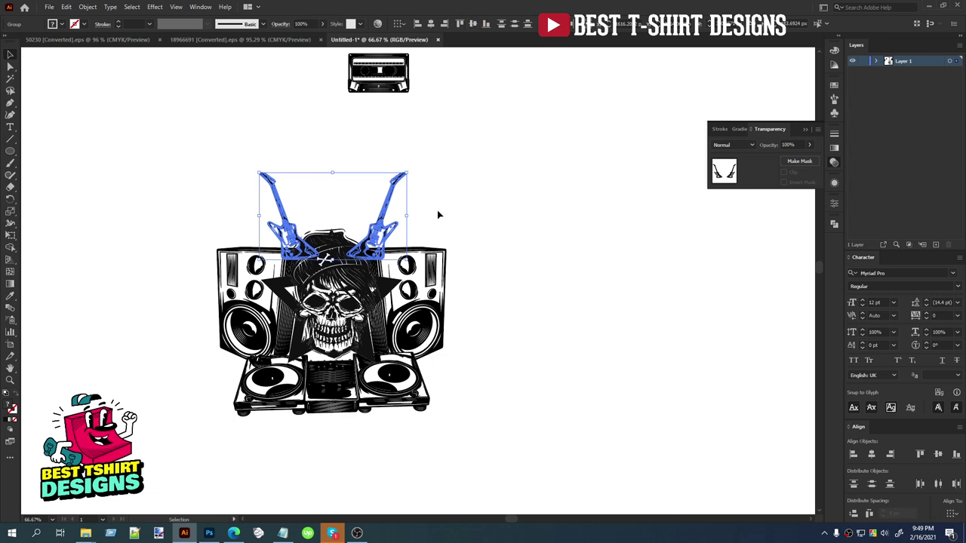
key("ctrl+g")
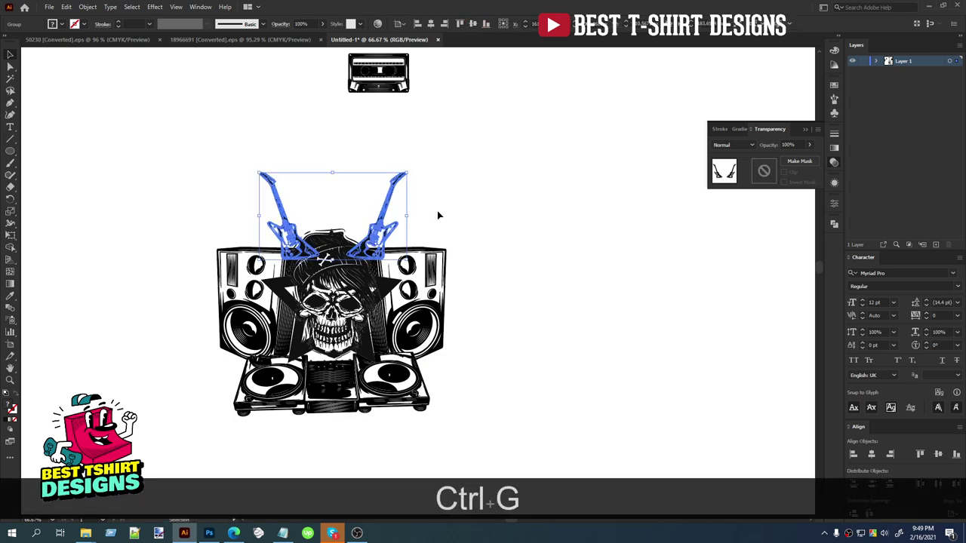
left_click(451, 276)
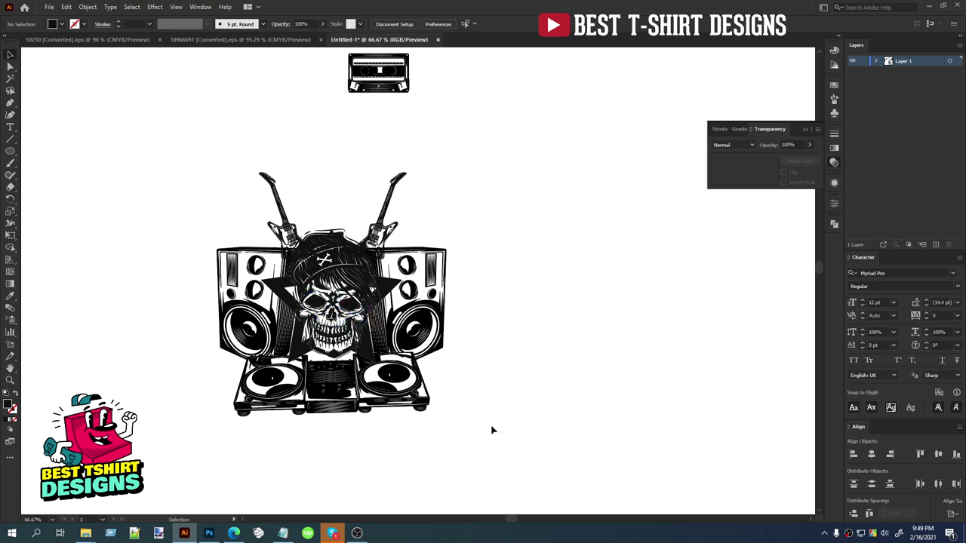
Step: Group the skull, star, speakers and turntables together, leaving the guitars out
left_click_drag(492, 430, 166, 289)
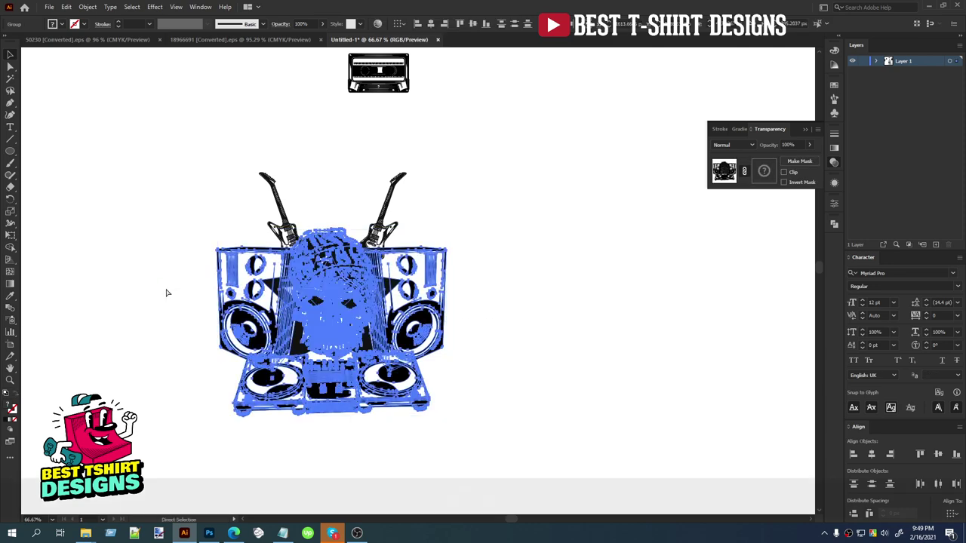
key("ctrl+g")
left_click(510, 332)
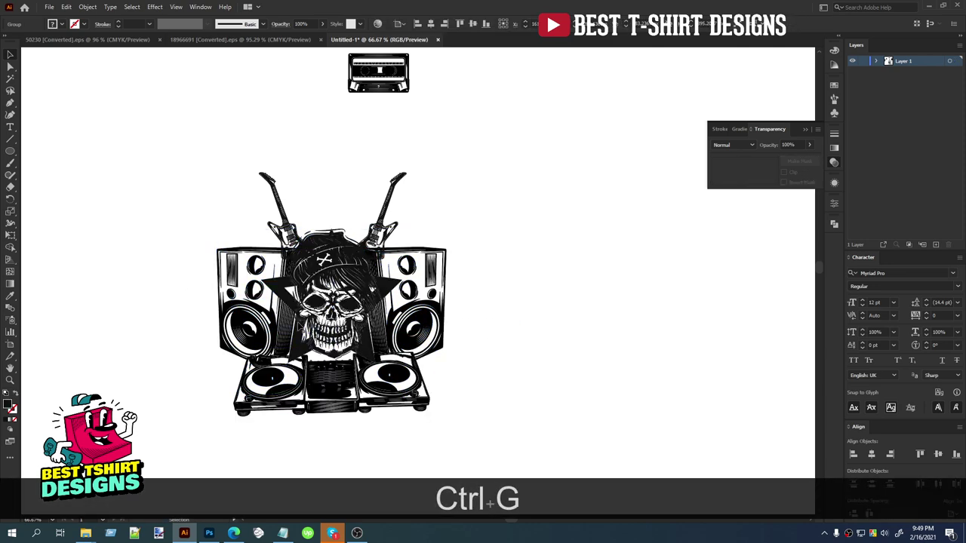
left_click_drag(221, 210, 470, 424)
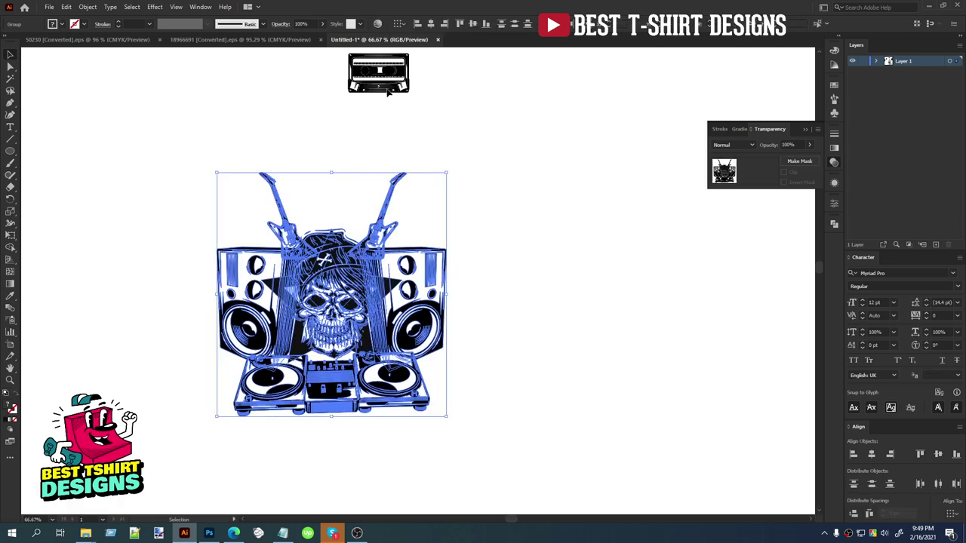
left_click(293, 147)
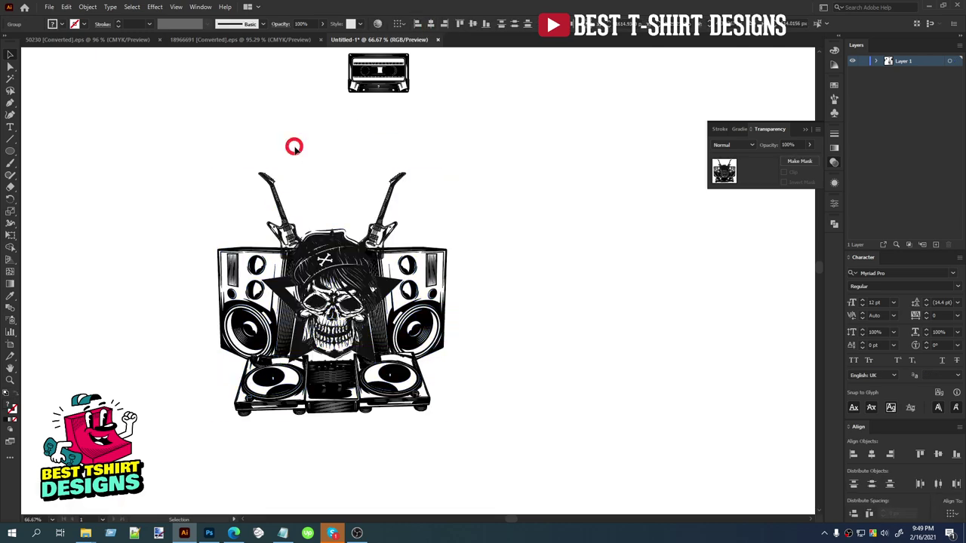
Step: Enlarge the guitar pair proportionally so the bodies extend further down over the speakers
left_click(276, 198)
left_click(276, 197)
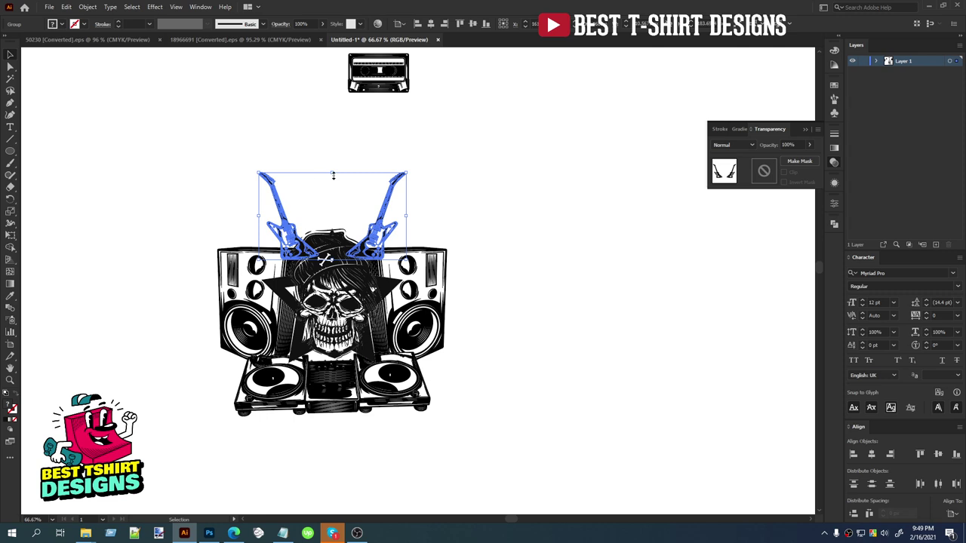
left_click_drag(335, 174, 331, 275)
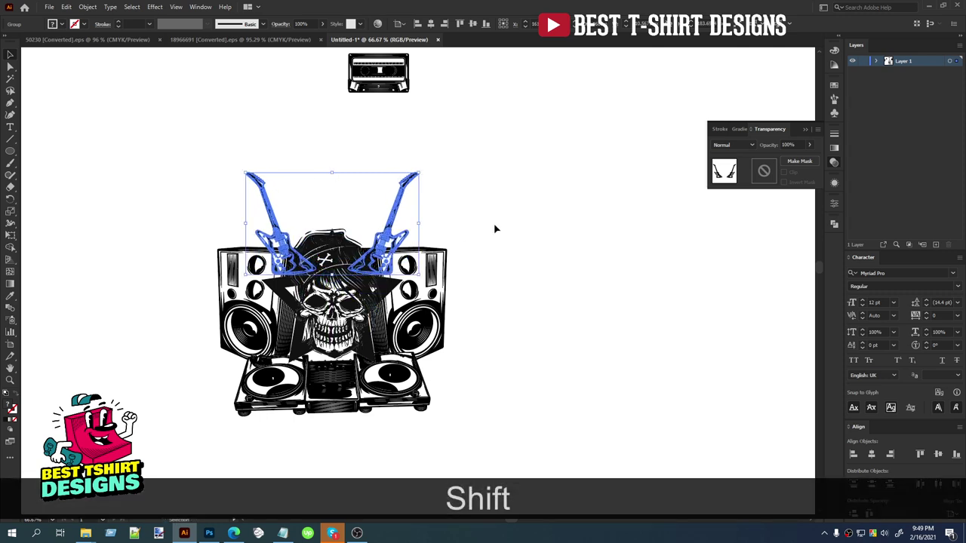
left_click(494, 228)
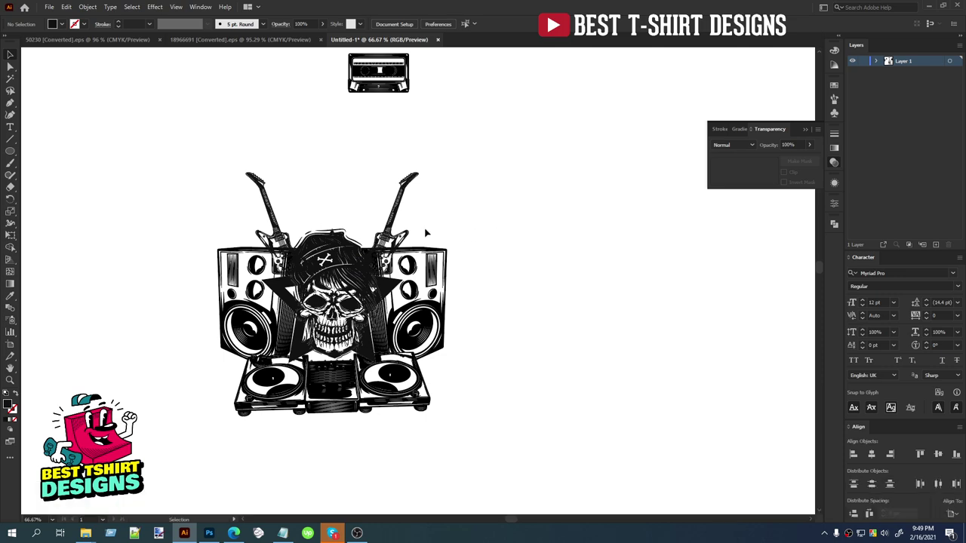
Step: Copy the guitar pair and paste it in place into the opacity mask of the speakers
left_click(405, 243)
scroll(391, 268, "up", 1)
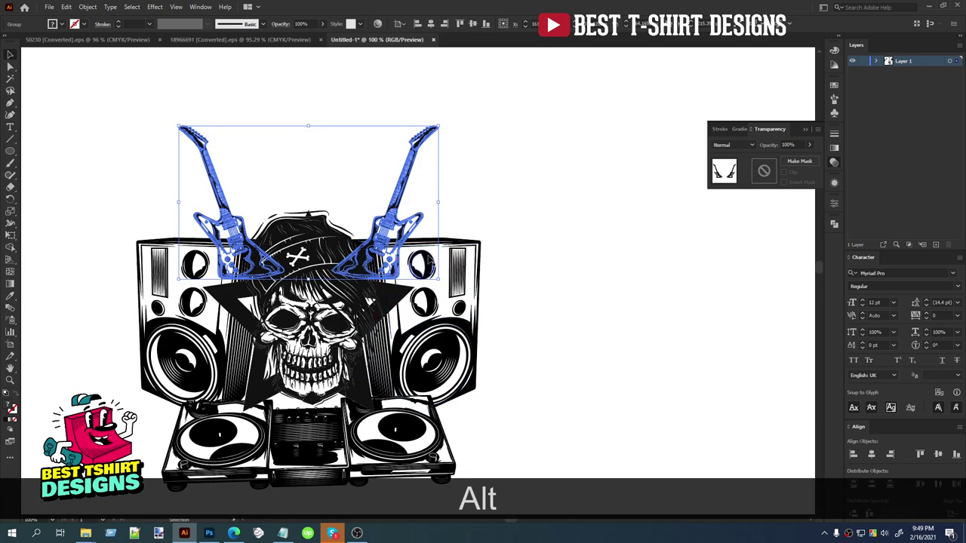
key("ctrl+c")
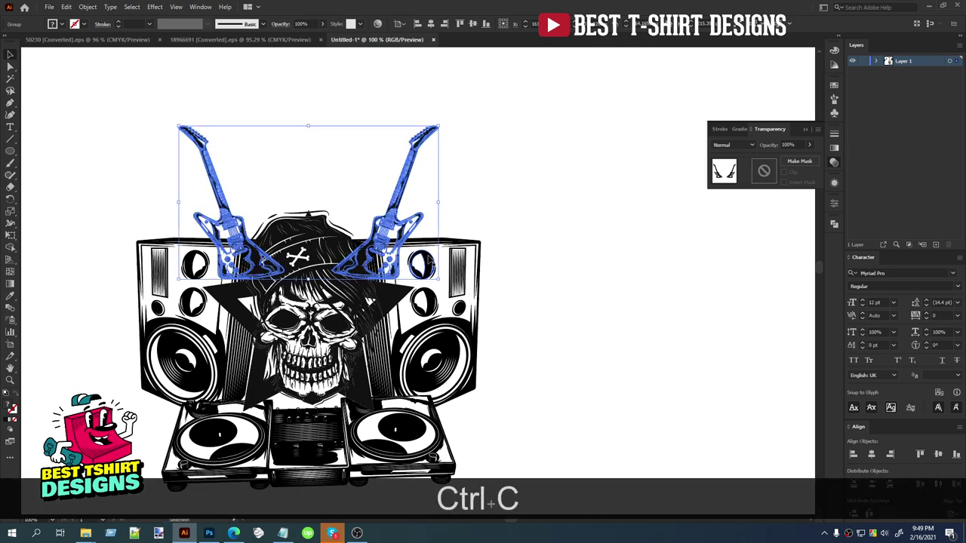
left_click(457, 254)
double_click(458, 262)
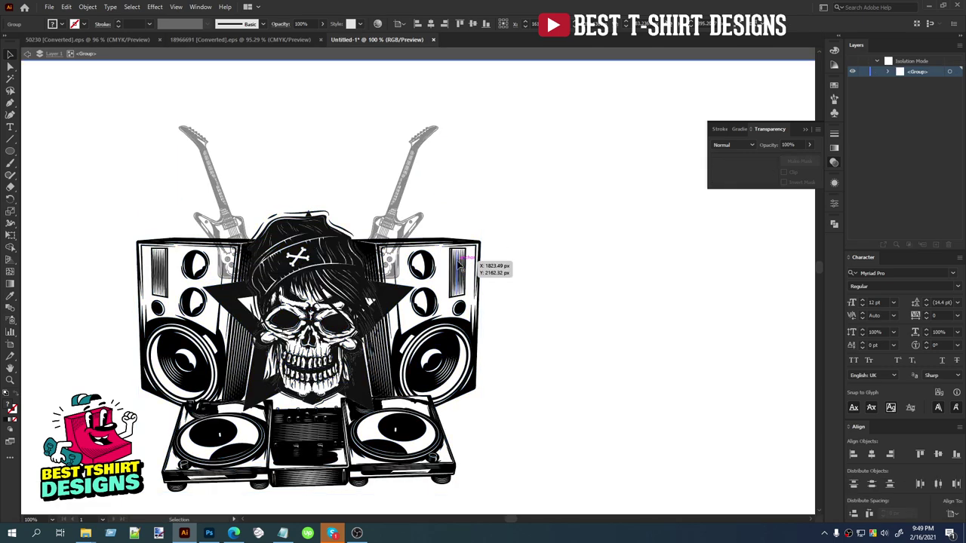
left_click(458, 263)
double_click(458, 263)
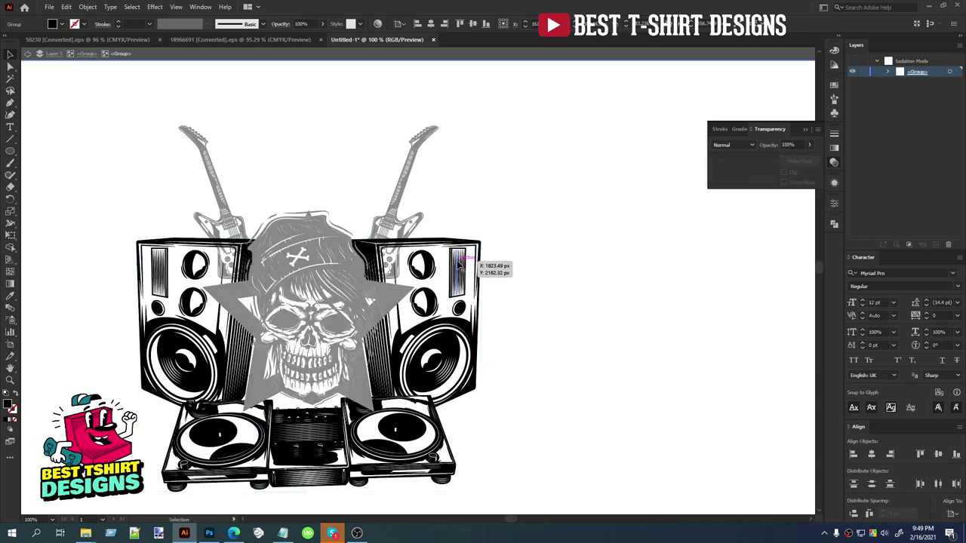
left_click(458, 262)
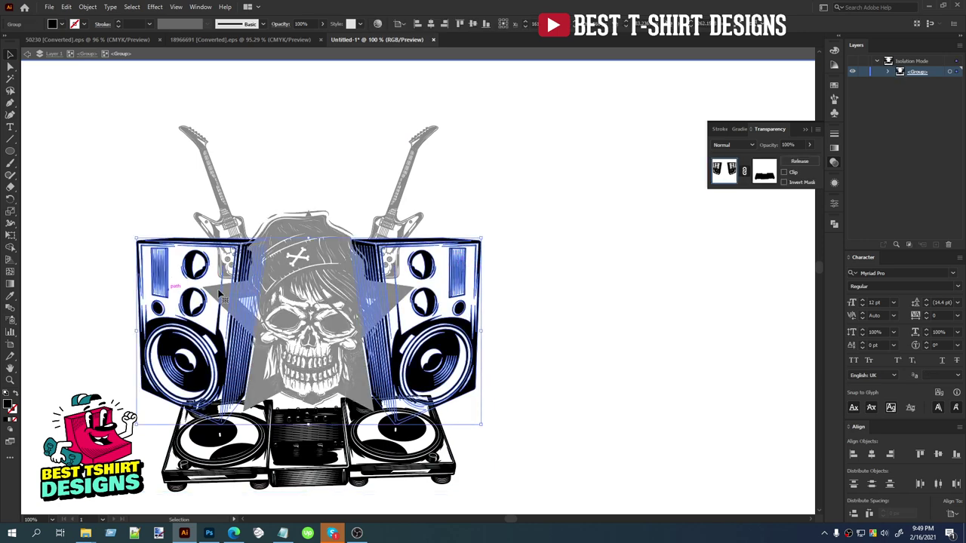
left_click(765, 173)
key("ctrl+f")
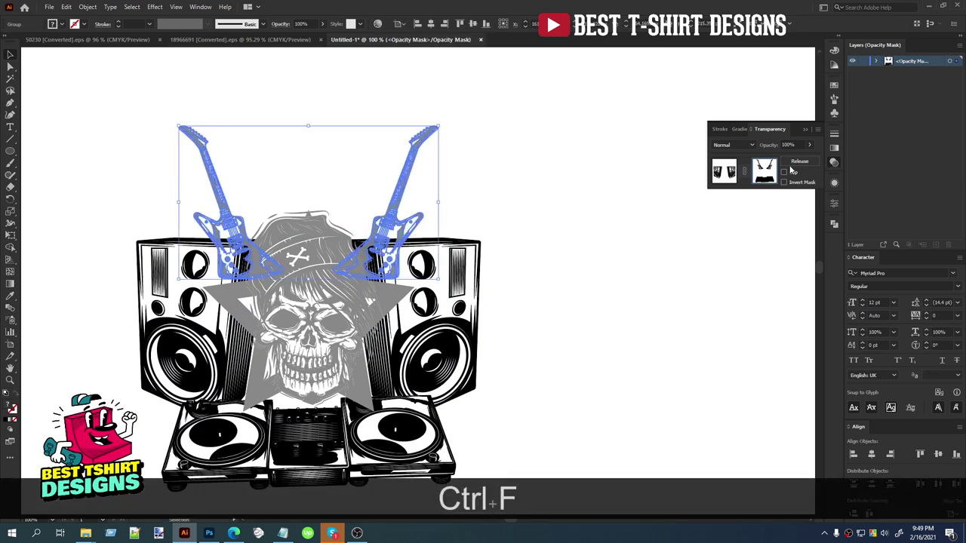
Step: Unite the guitar copies in the mask into solid silhouettes, fill them with black, and return to the artwork
left_click(834, 224)
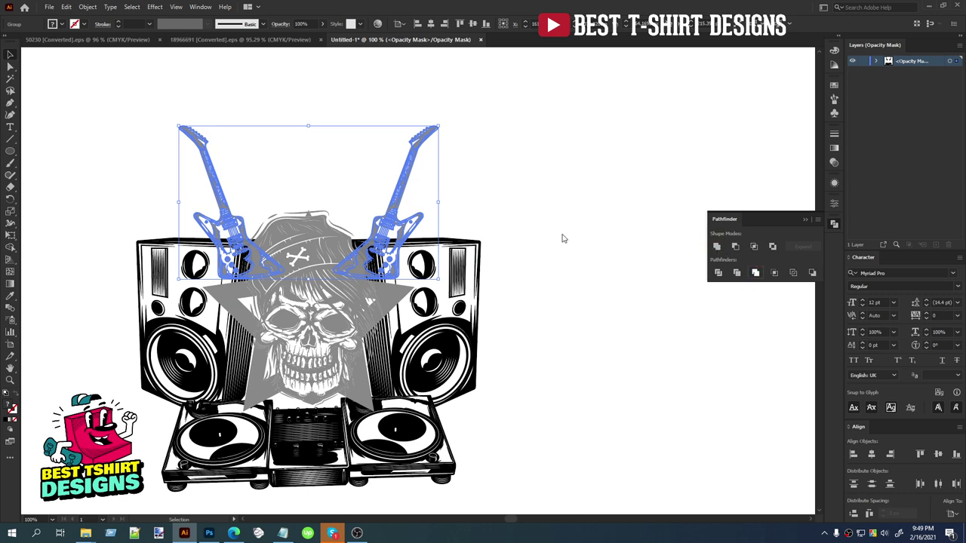
left_click_drag(118, 134, 473, 265)
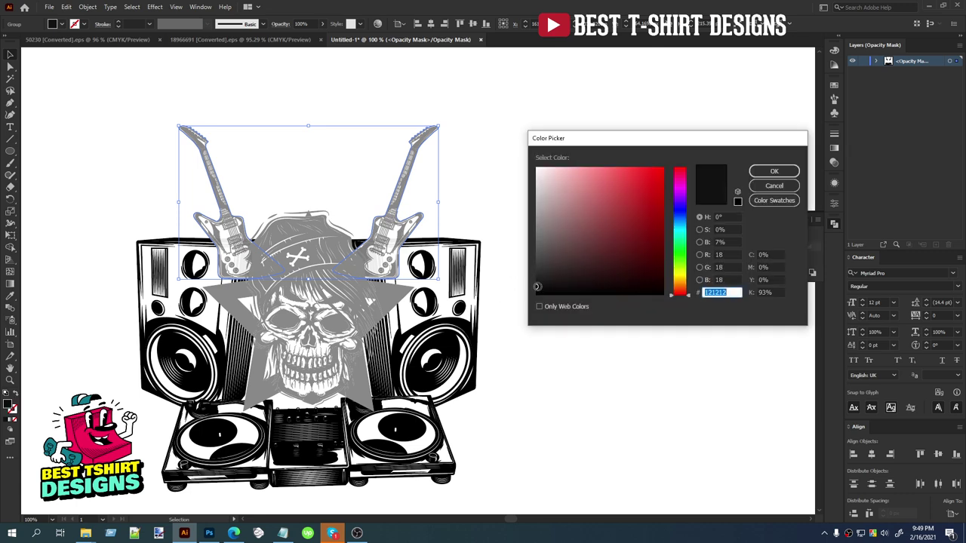
left_click(774, 171)
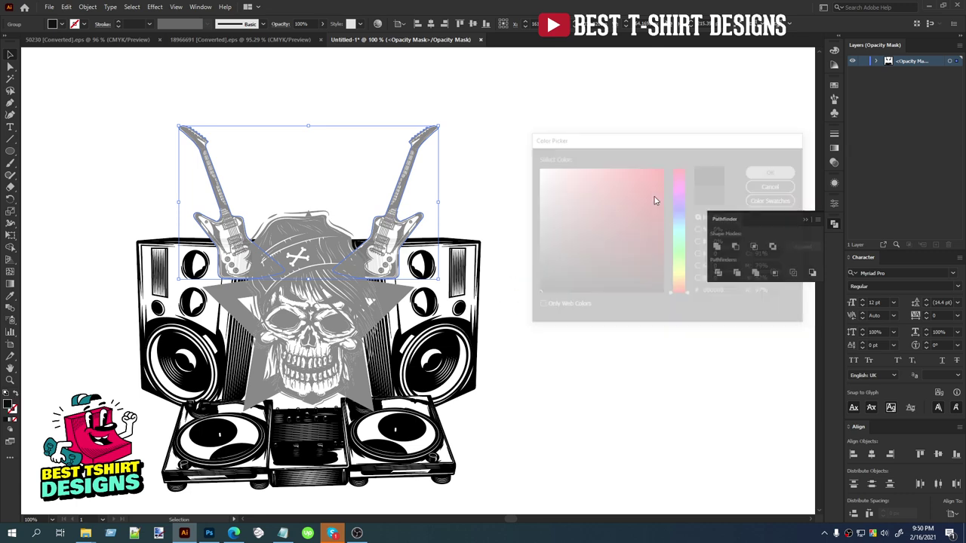
left_click(498, 202)
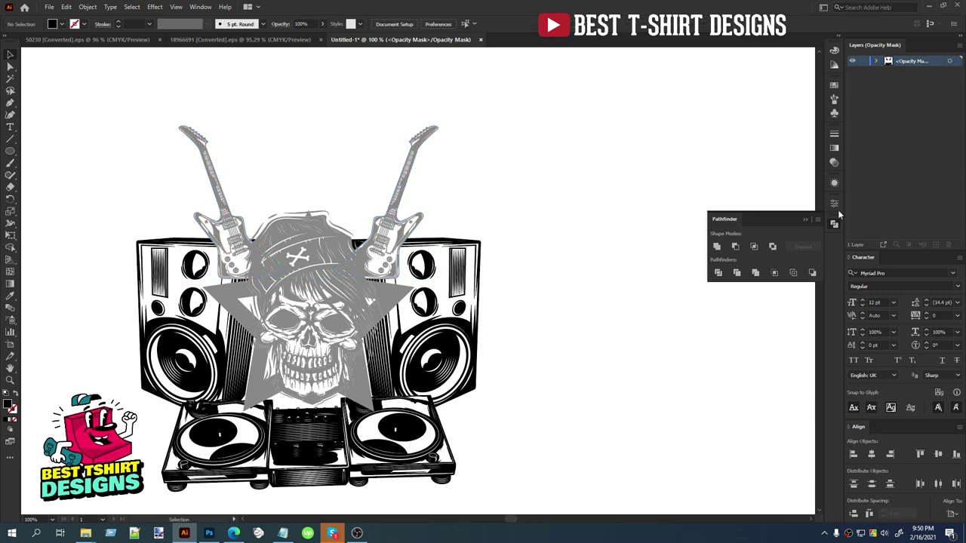
left_click(833, 163)
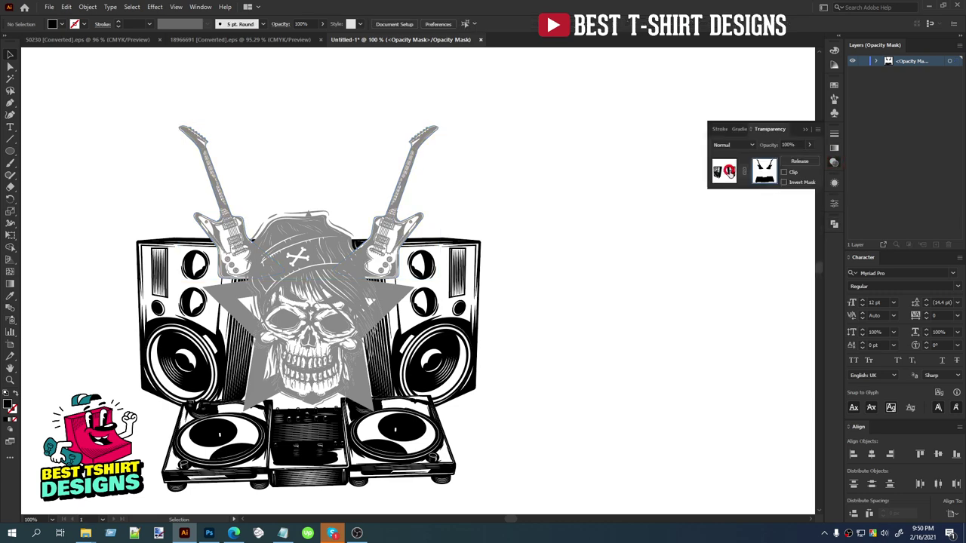
left_click(728, 170)
left_click(481, 187)
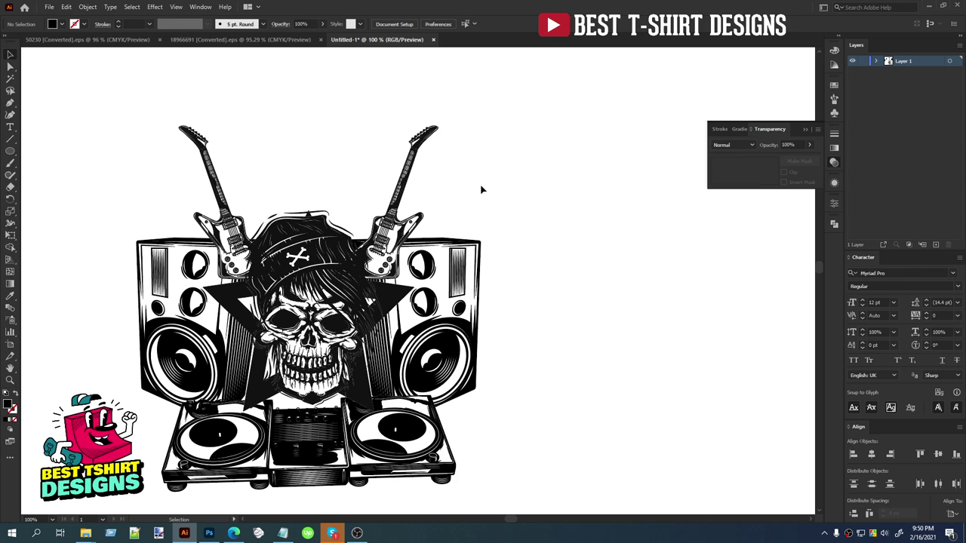
Step: Enlarge the guitar pair proportionally and move it down until the guitar bodies rest at the top edge of the turntables
left_click(390, 261)
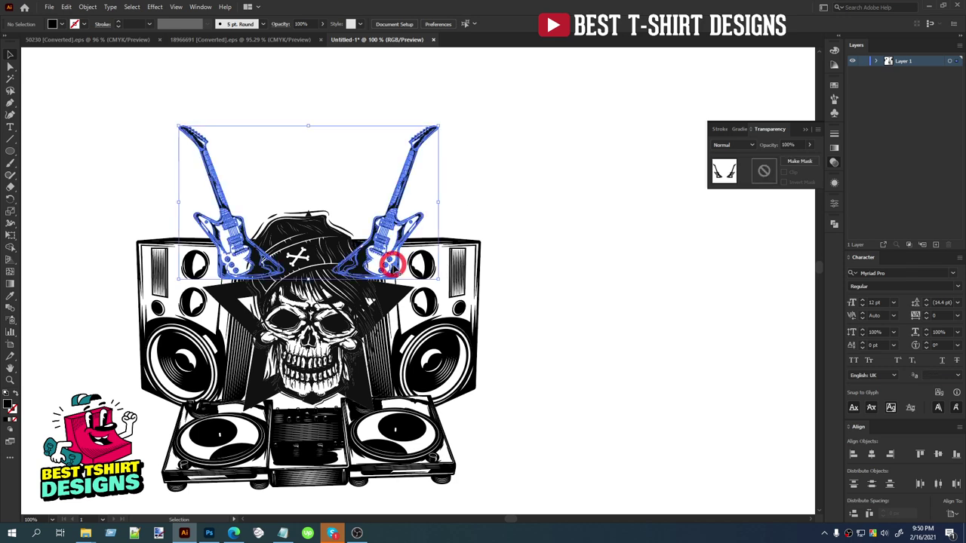
left_click_drag(311, 279, 314, 311)
key("shift+Down")
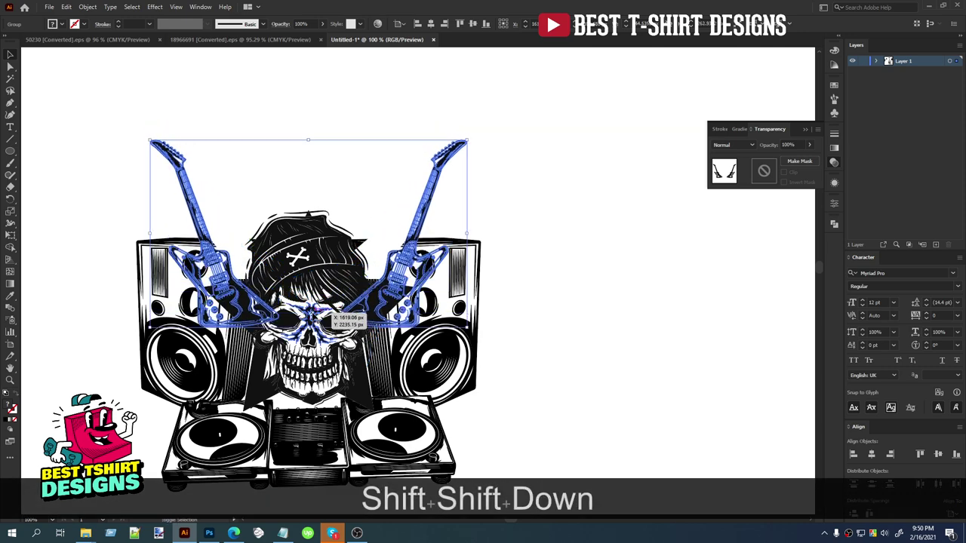
key("shift+Down")
key("shift+Down")
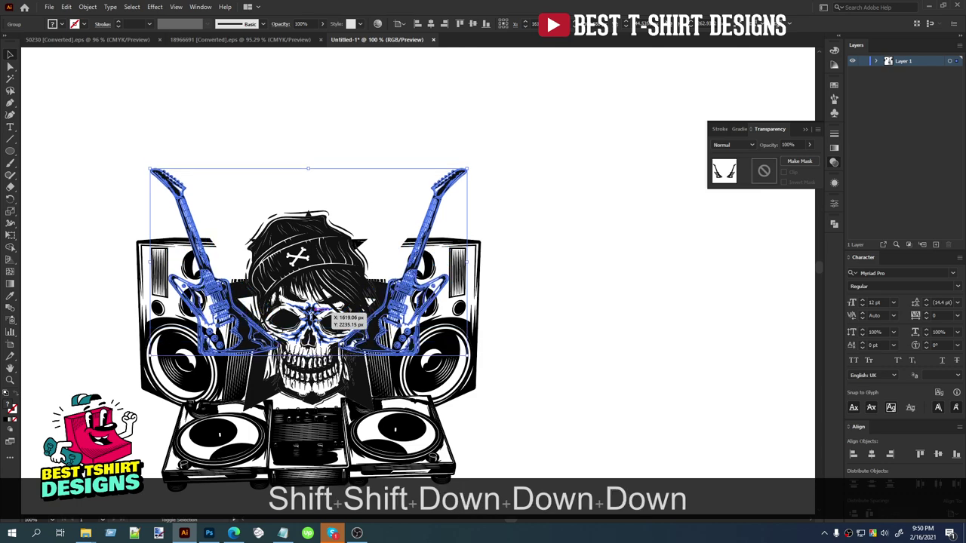
key("shift+Up")
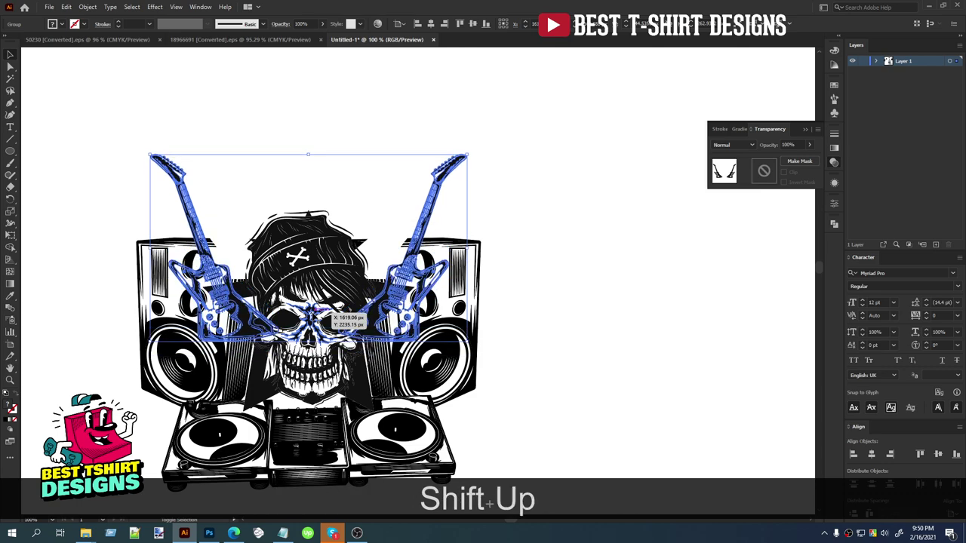
key("shift+Down")
key("shift+Down")
key("shift+Down")
key("shift+Down")
key("shift+Down")
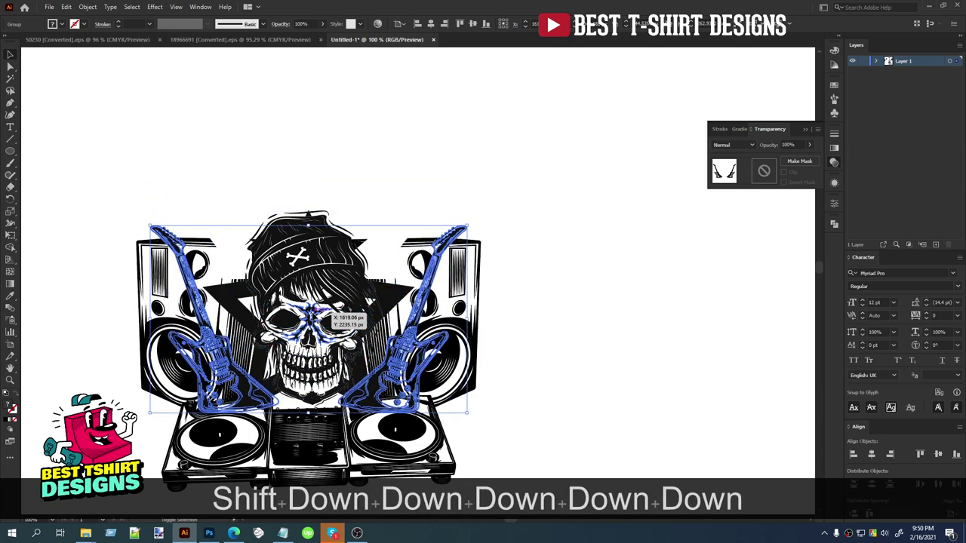
Step: Enlarge the guitar pair proportionally upward until the headstocks reach the height of the skull's hat
key("shift")
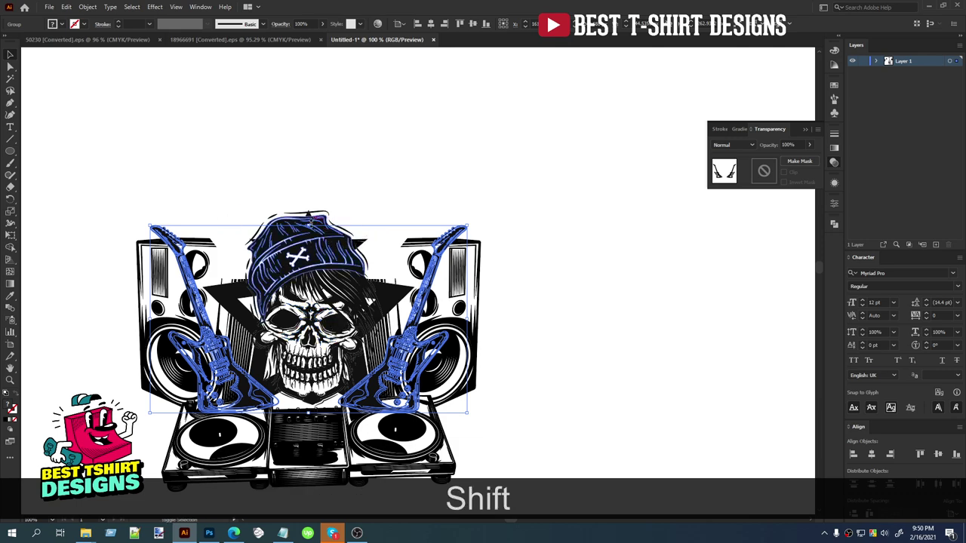
left_click_drag(309, 221, 309, 212)
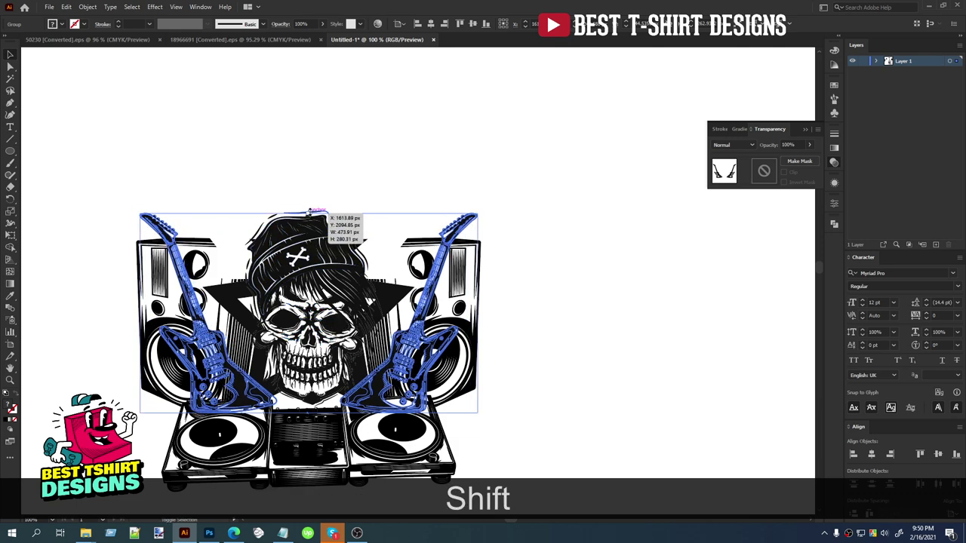
left_click(552, 332)
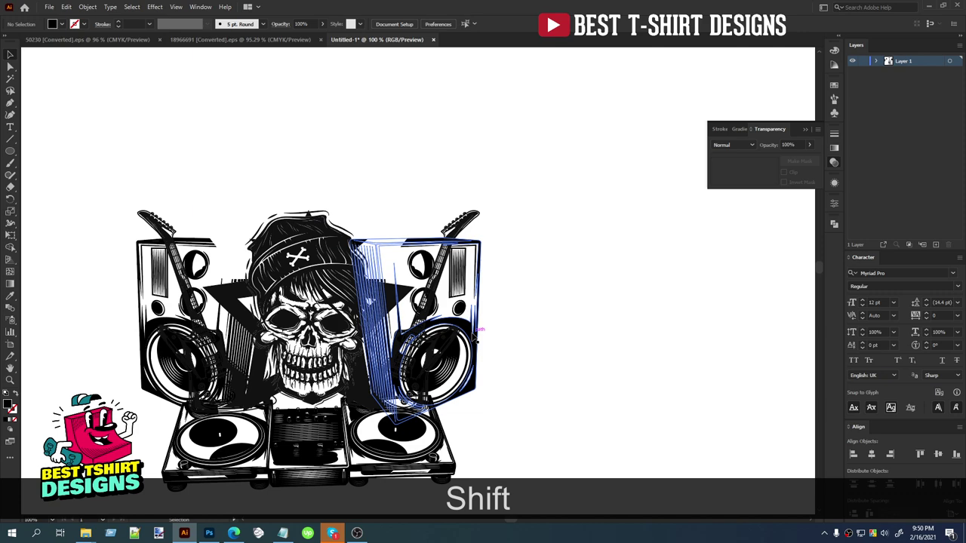
Step: Copy the enlarged guitar pair and open the opacity mask of the speakers group for editing
left_click(473, 219)
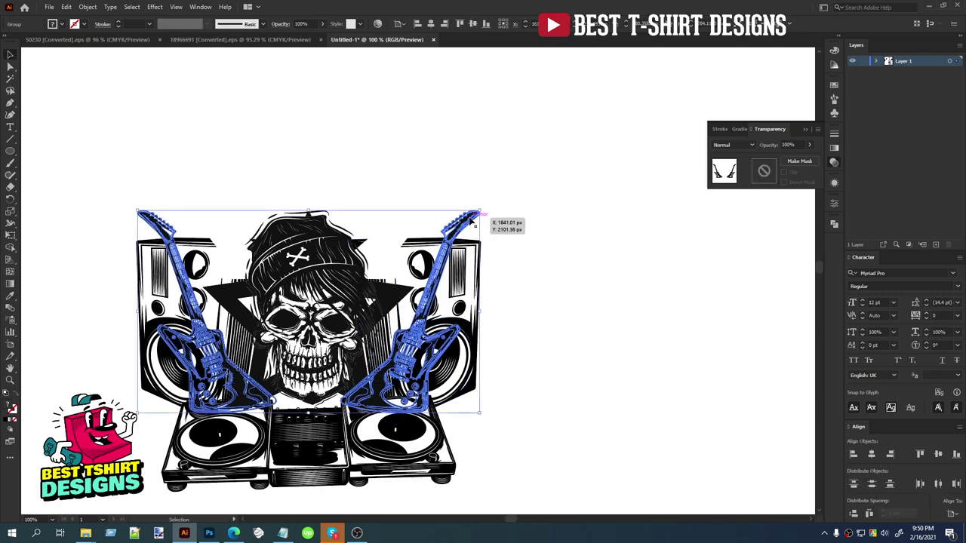
key("ctrl")
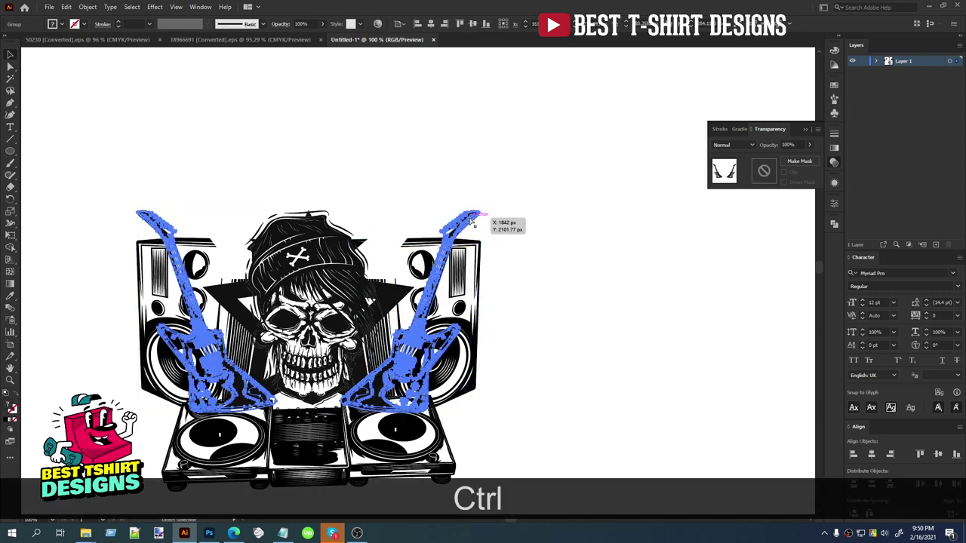
key("ctrl+c")
double_click(466, 266)
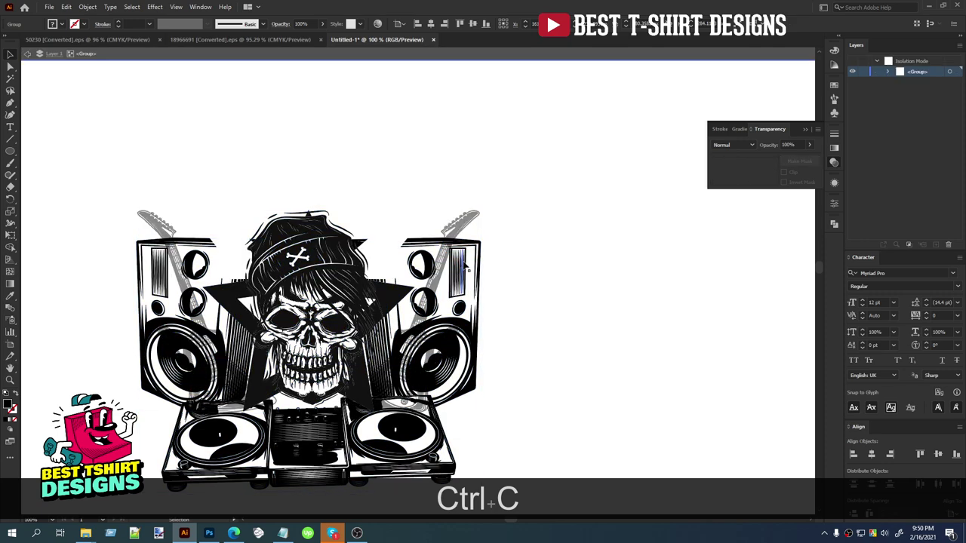
left_click(464, 263)
double_click(464, 263)
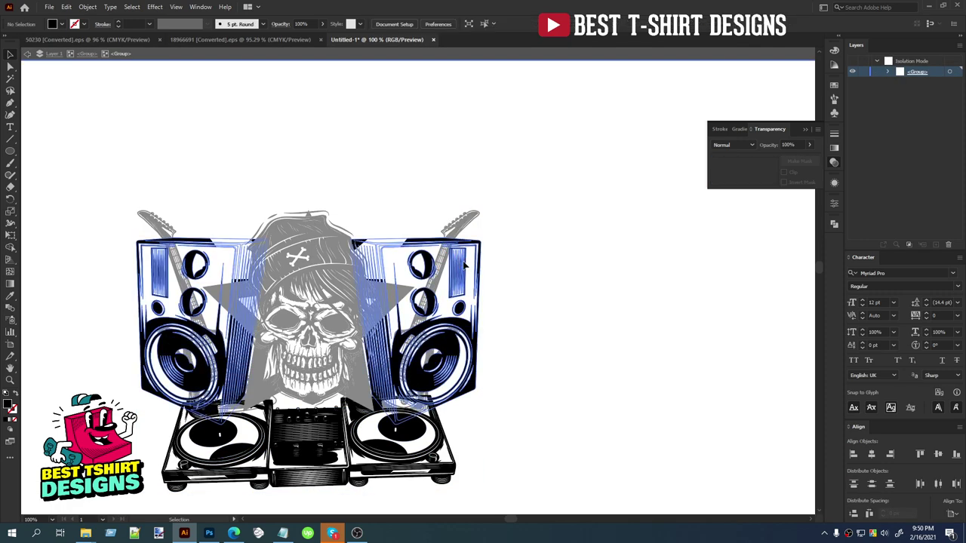
left_click(466, 265)
left_click(757, 175)
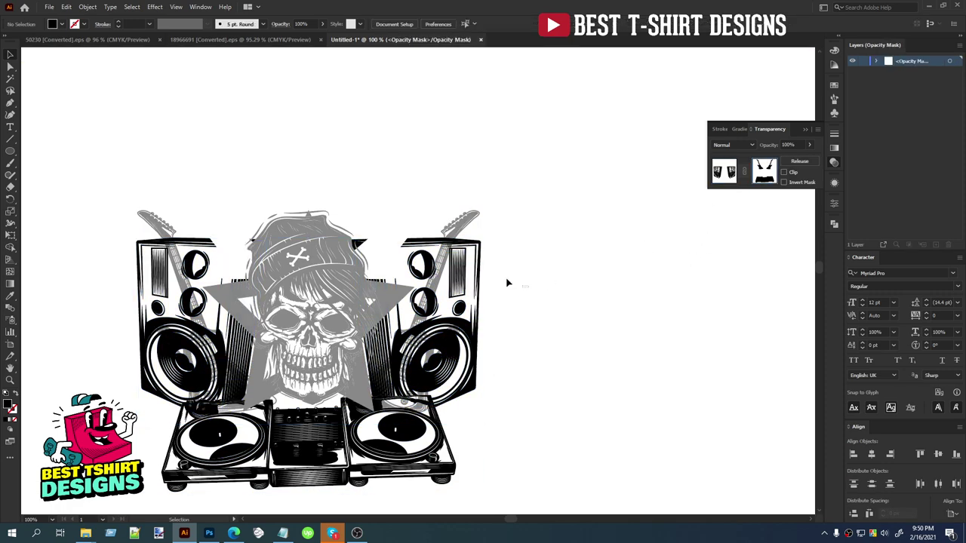
Step: Delete the old guitar silhouettes from the speakers' mask and paste the copied guitar pair in place
left_click_drag(529, 288, 80, 135)
key("Delete")
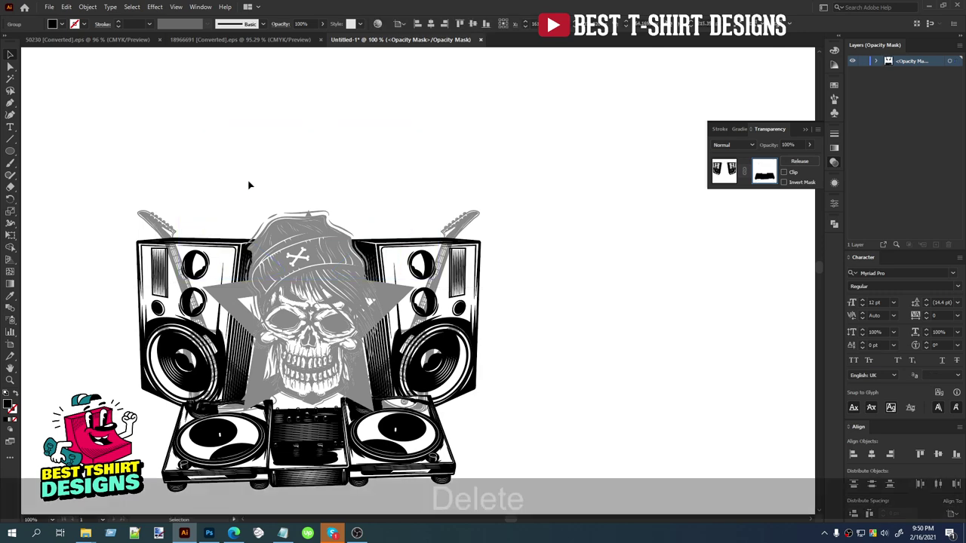
key("ctrl+f")
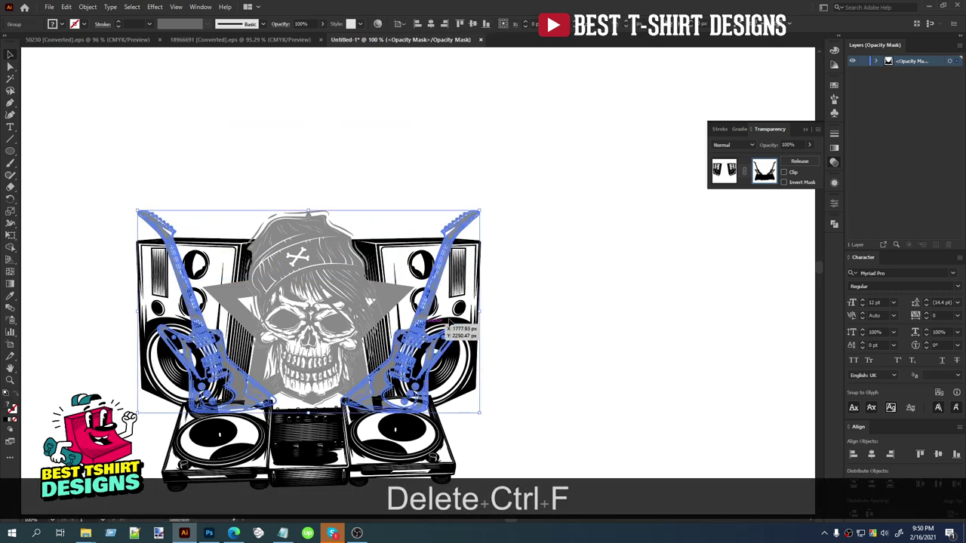
Step: Unite the pasted guitars into solid silhouettes, fill all shapes in the speakers' mask with black (000000), and return to the artwork
left_click(833, 225)
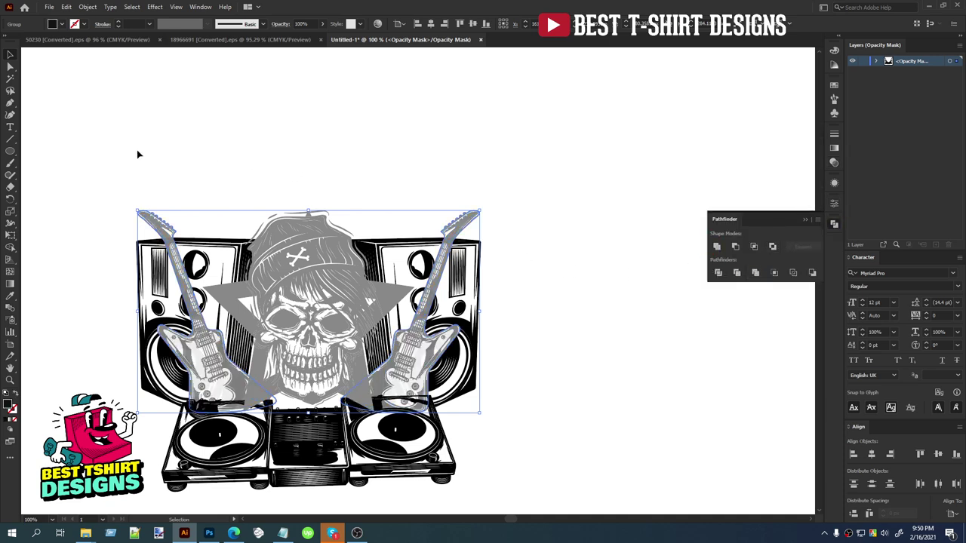
left_click_drag(136, 149, 523, 401)
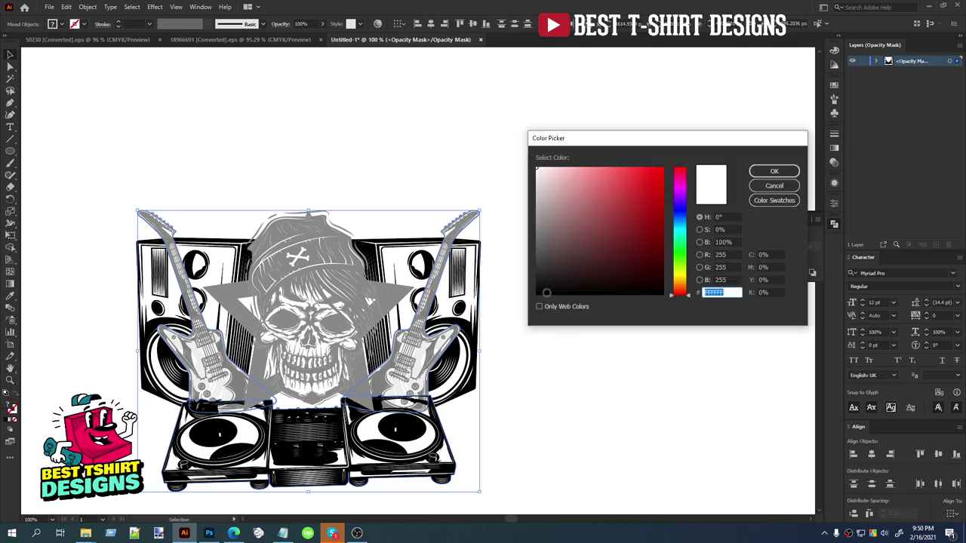
left_click(536, 293)
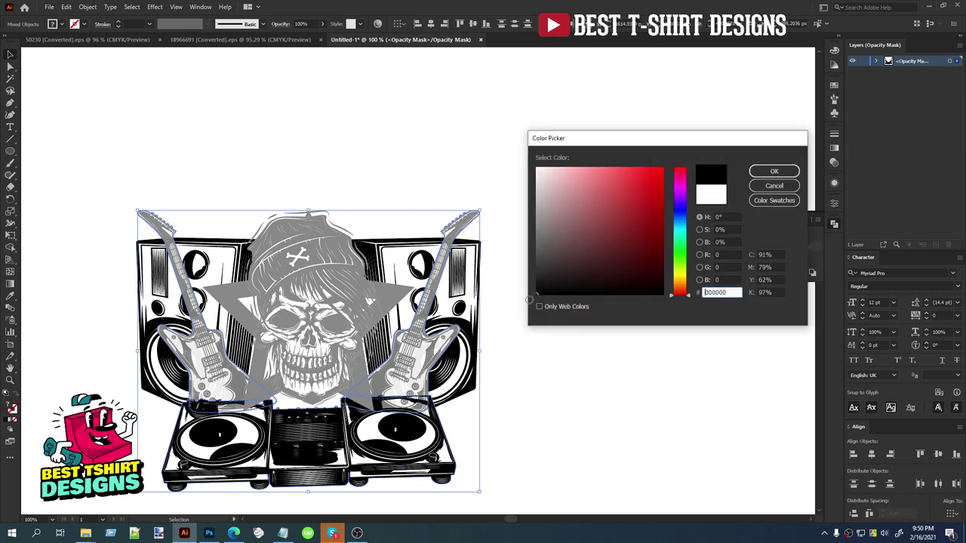
left_click(773, 171)
left_click(536, 329)
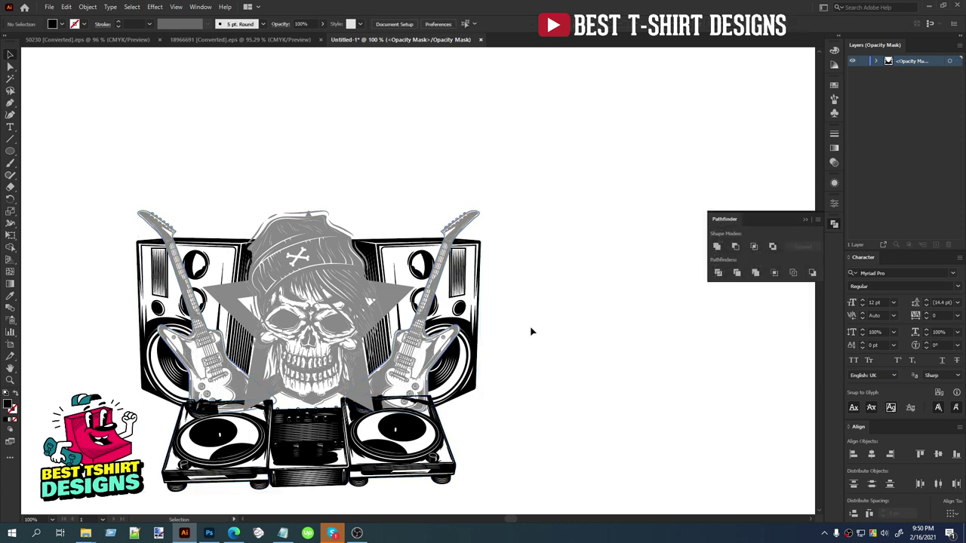
scroll(423, 369, "up", 2, "alt")
scroll(432, 348, "down", 2, "alt")
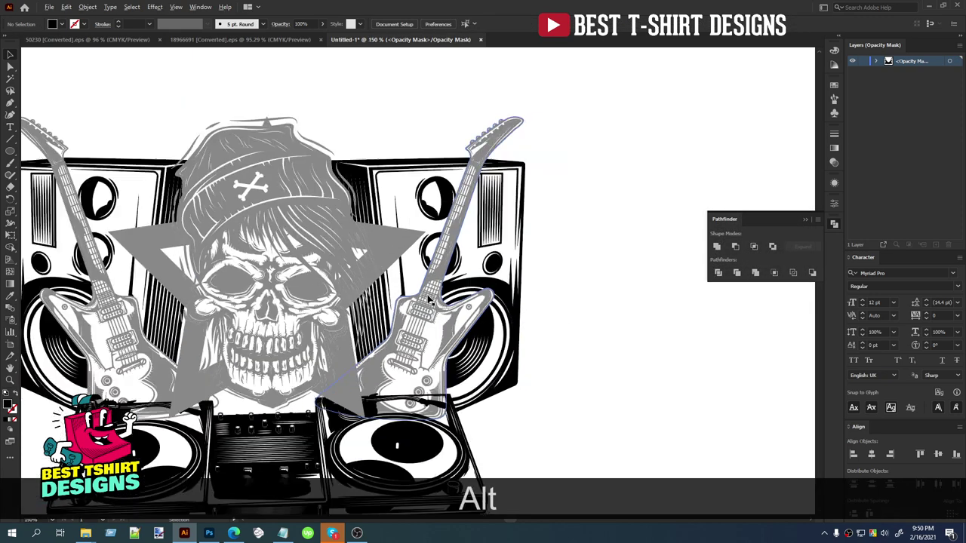
left_click(833, 163)
left_click(724, 172)
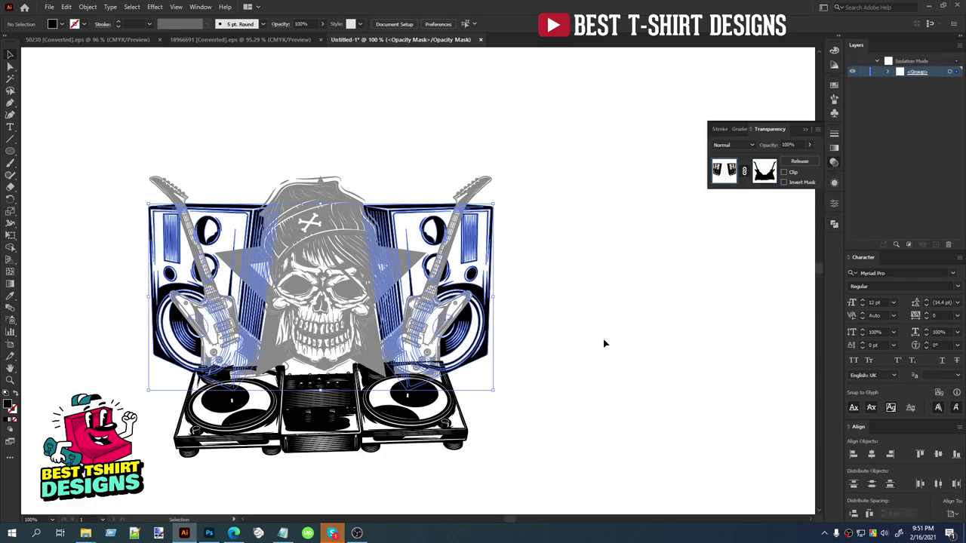
double_click(603, 343)
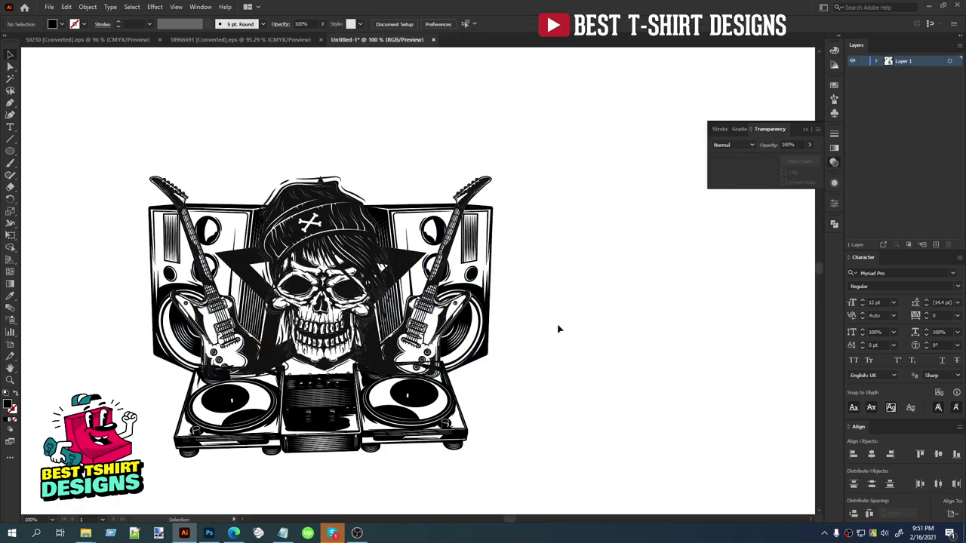
Step: Offset the path of the star behind the skull by 4 px and cut the resulting larger star outlines
scroll(448, 331, "up", 3, "alt")
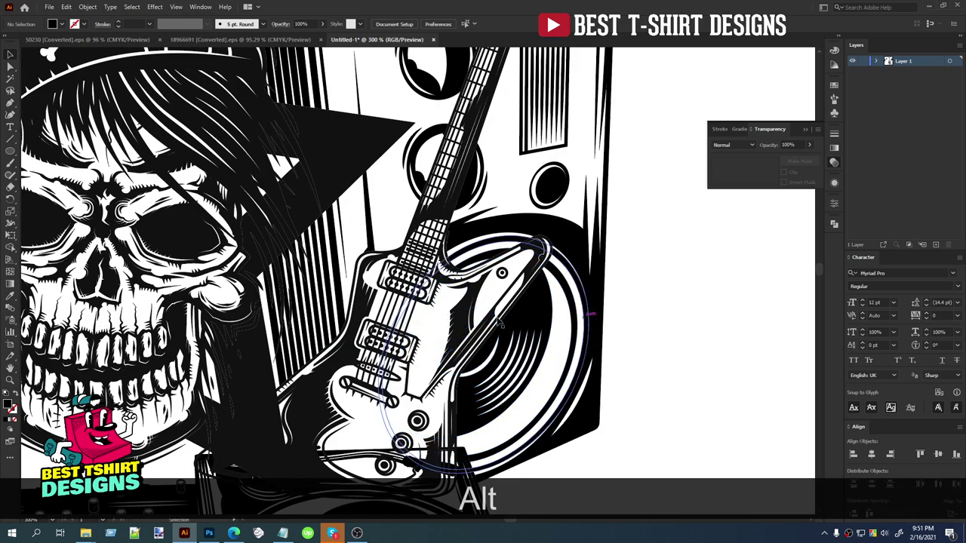
scroll(410, 294, "down", 2)
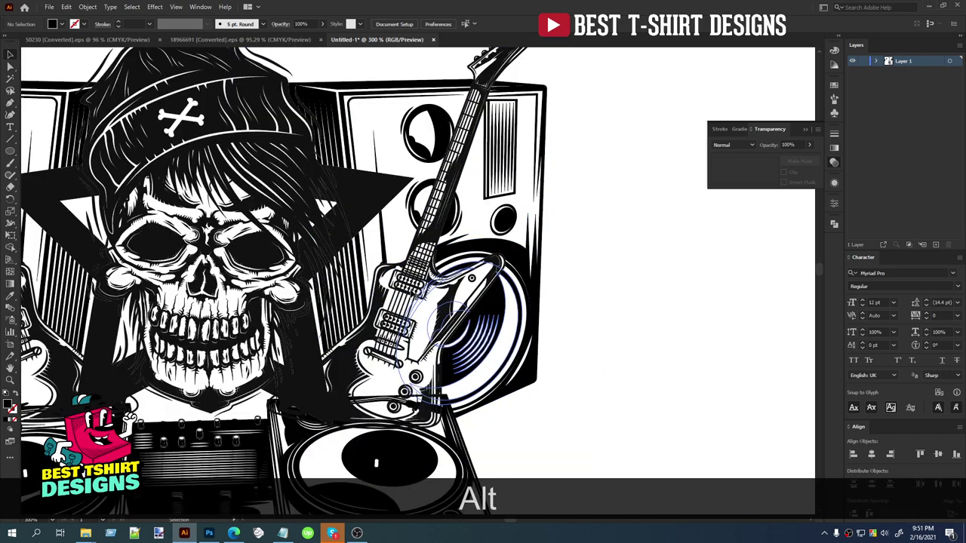
left_click(586, 287)
scroll(488, 295, "down", 1, "alt")
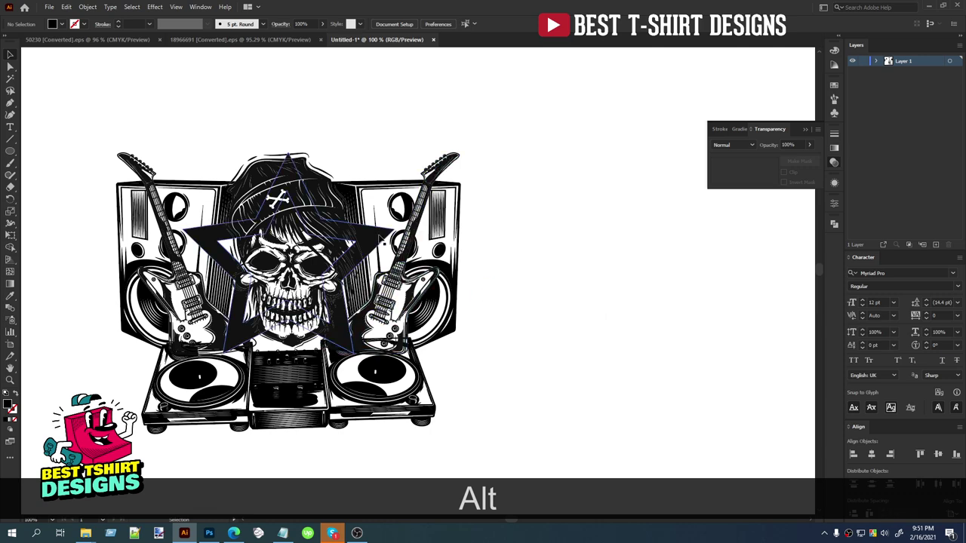
left_click(385, 239)
double_click(385, 240)
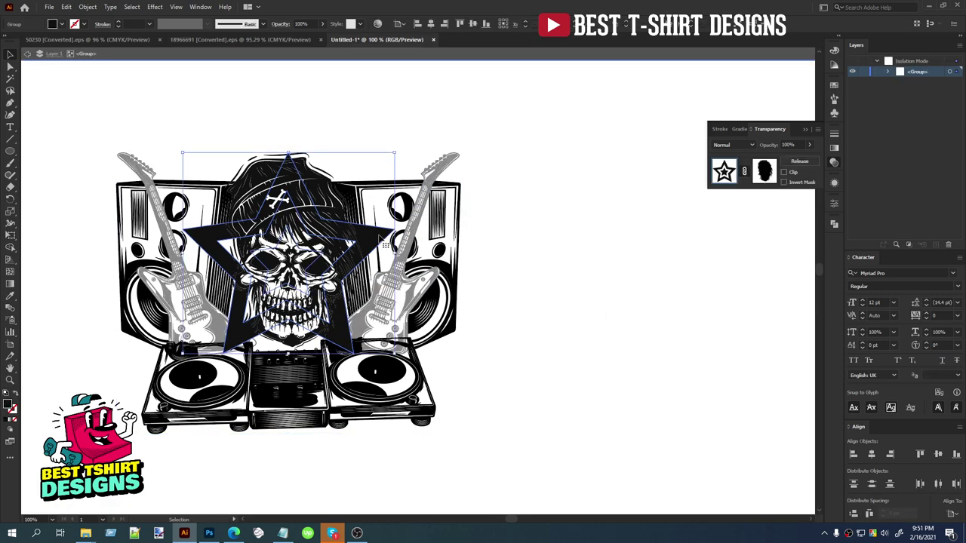
left_click(88, 7)
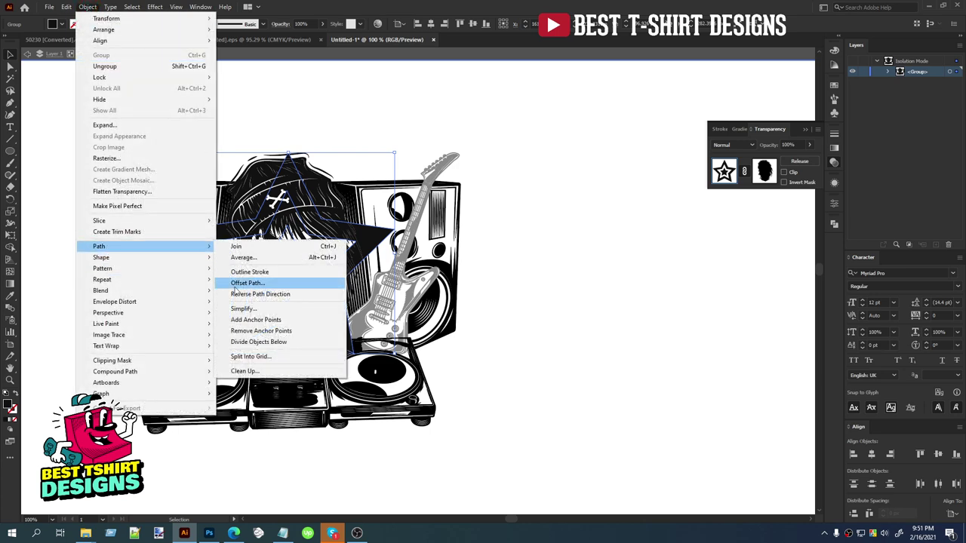
left_click(249, 282)
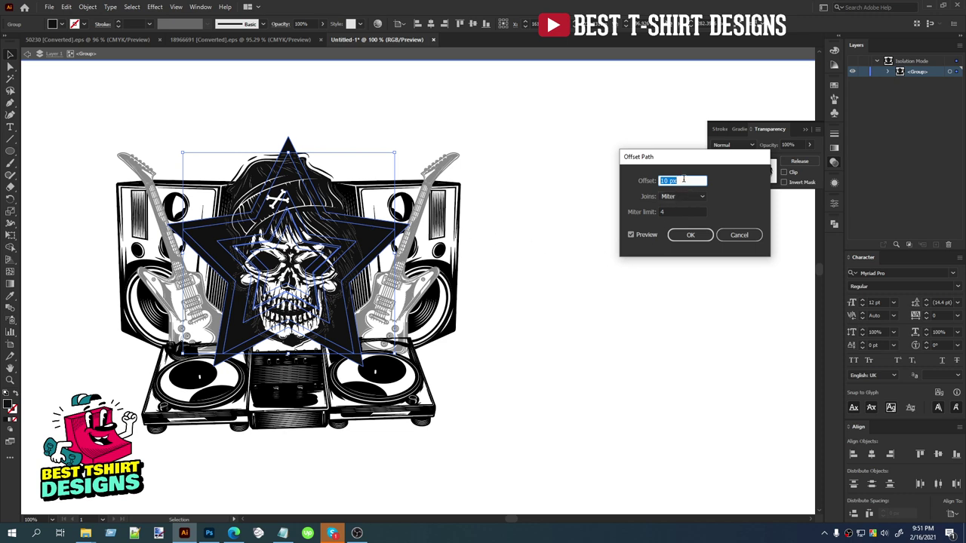
scroll(683, 179, "down", 4)
scroll(683, 180, "down", 1)
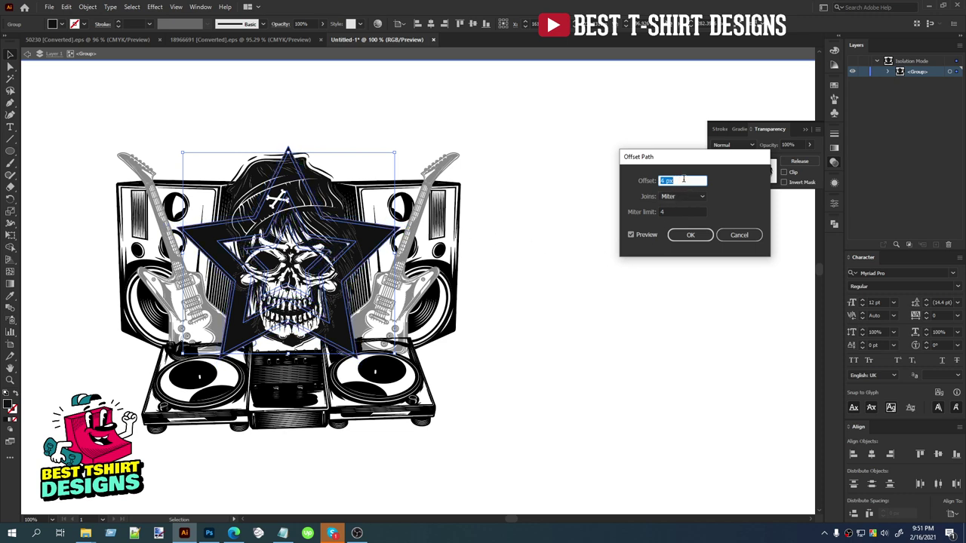
left_click(689, 234)
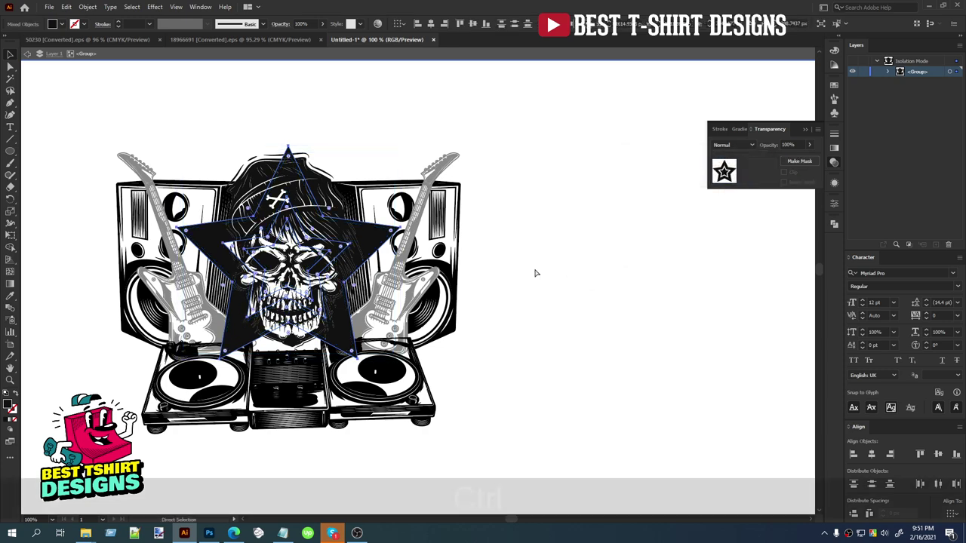
key("ctrl+x")
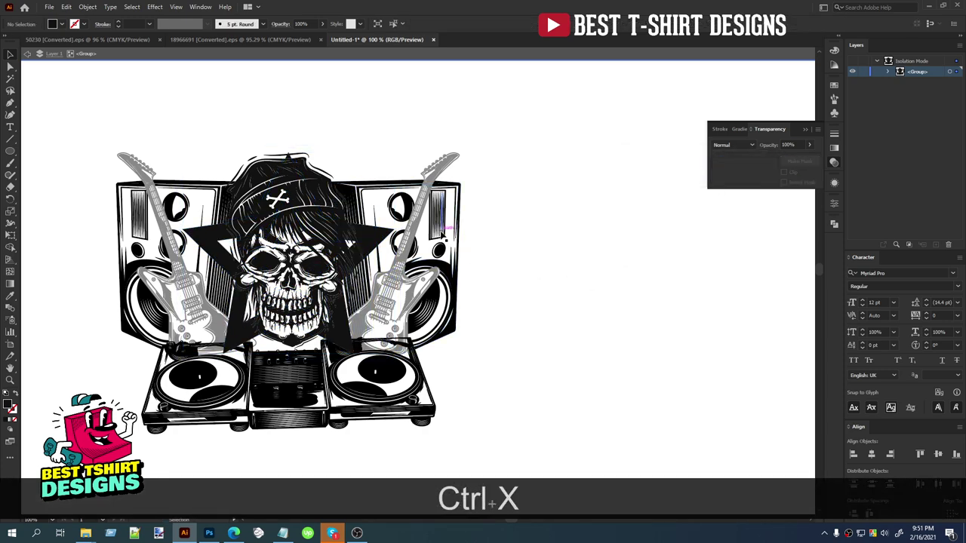
double_click(442, 234)
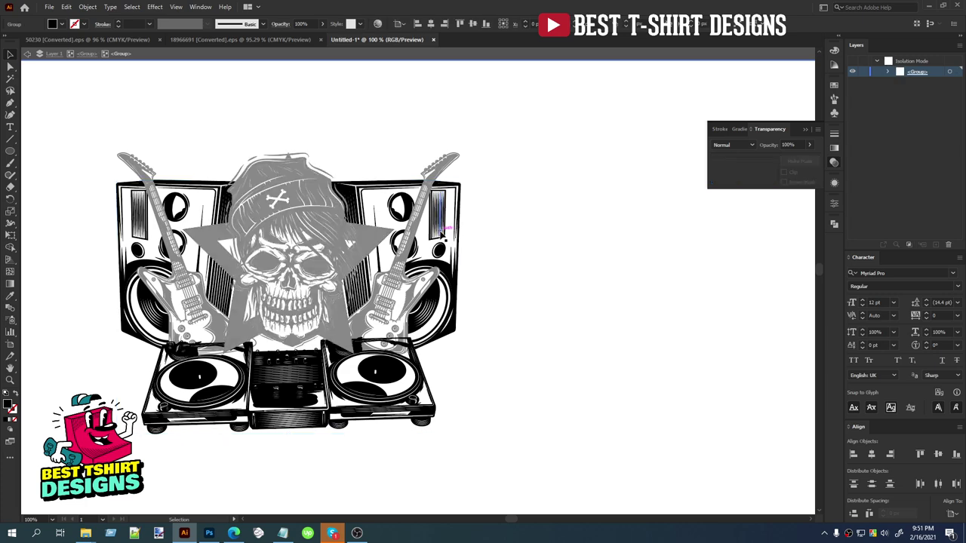
left_click(442, 235)
double_click(443, 237)
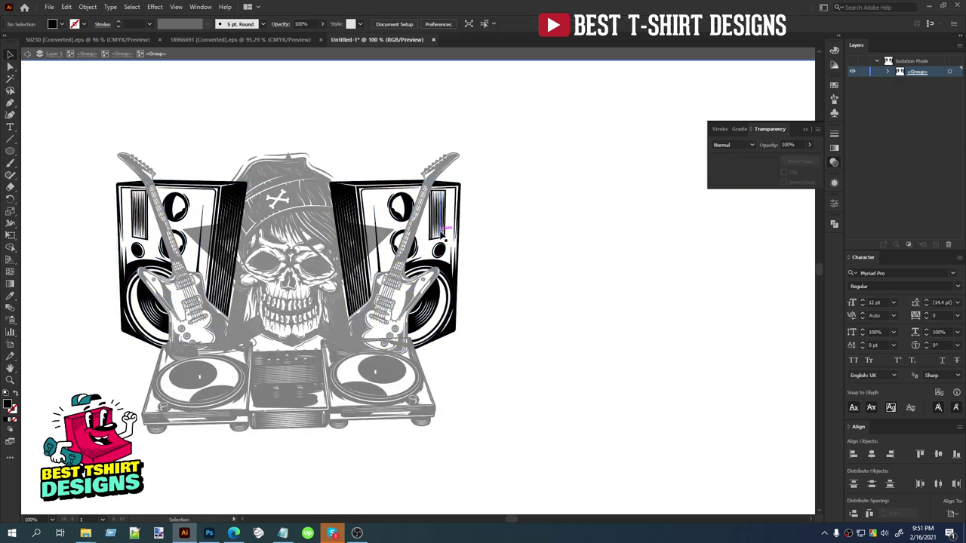
left_click(439, 239)
double_click(509, 257)
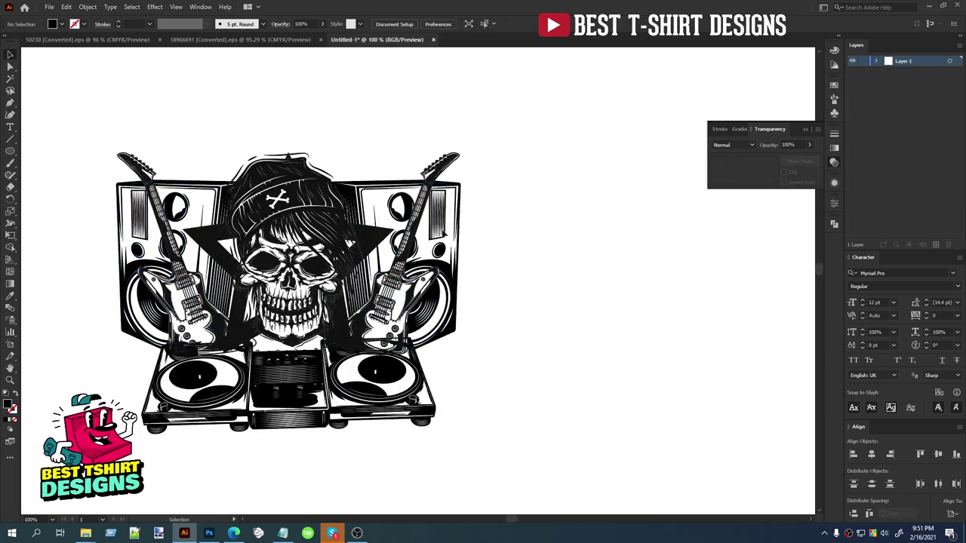
Step: Give the guitar pair an opacity mask without clipping, paste the offset star into it in place, and fill the star with black (000000)
left_click(443, 172)
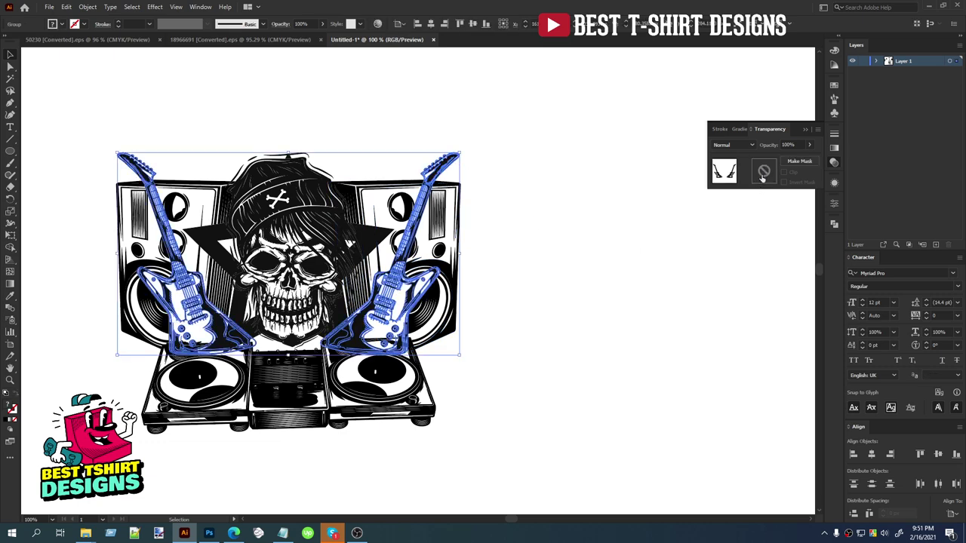
left_click(762, 174)
left_click(783, 172)
key("ctrl+f")
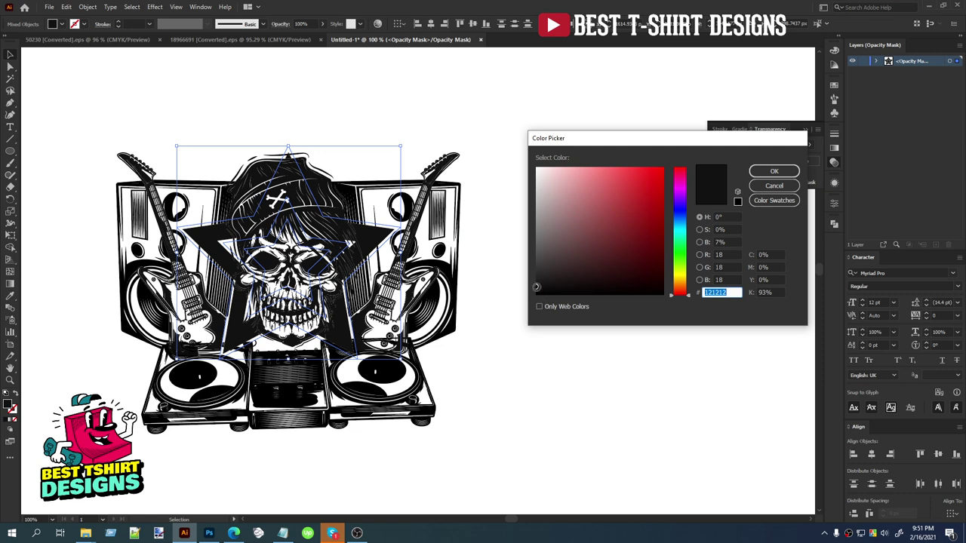
type("000000")
left_click(773, 172)
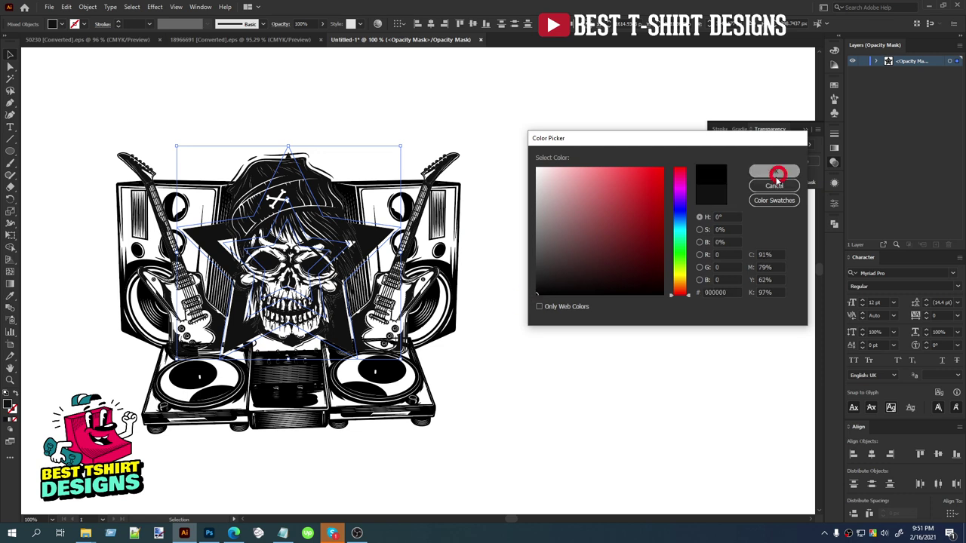
Step: Copy the black star from the guitars' mask and paste it in place into the opacity mask of the speakers
key("ctrl+c")
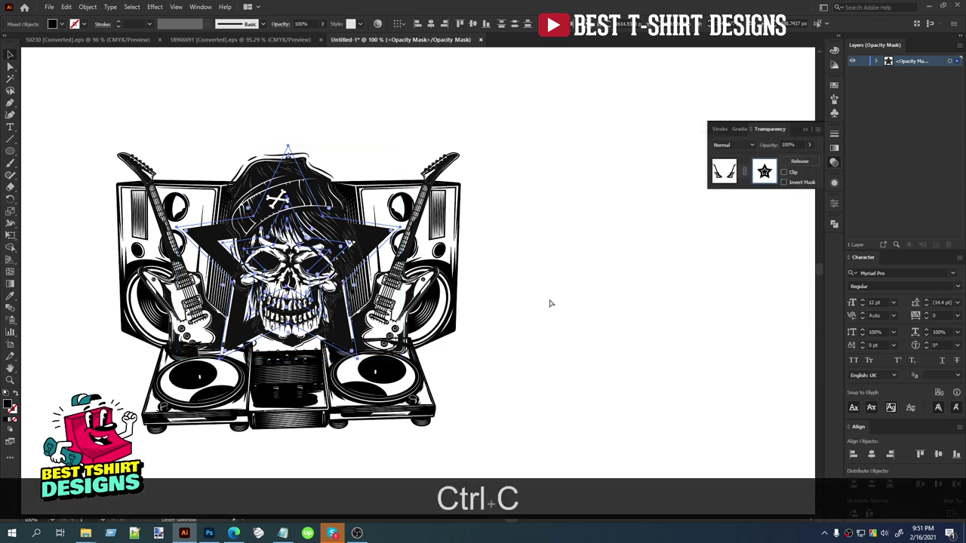
left_click(726, 174)
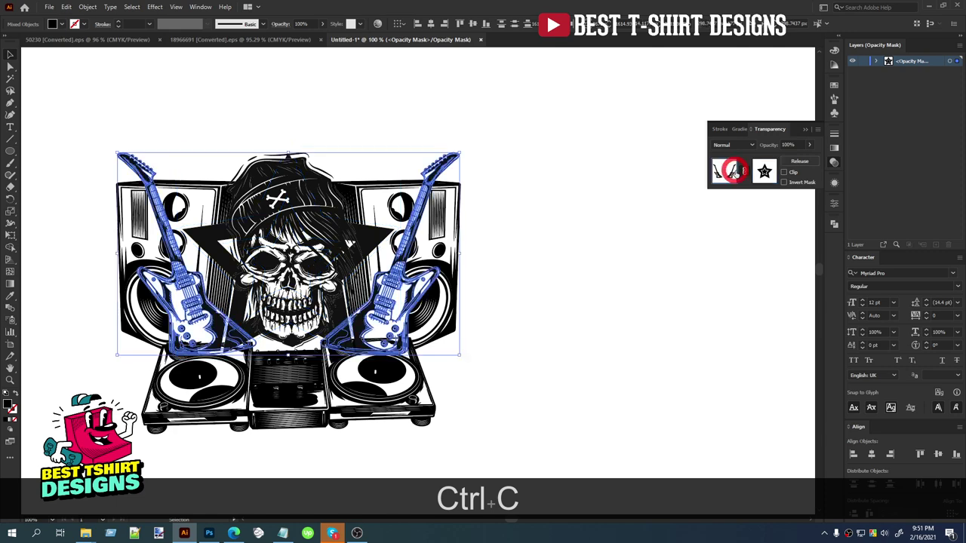
left_click(550, 330)
left_click(457, 279)
double_click(456, 279)
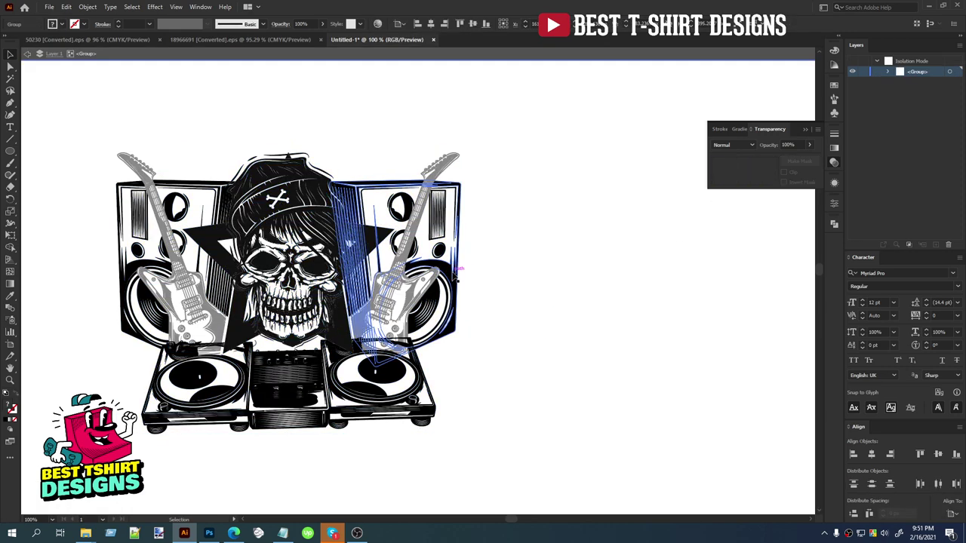
double_click(457, 279)
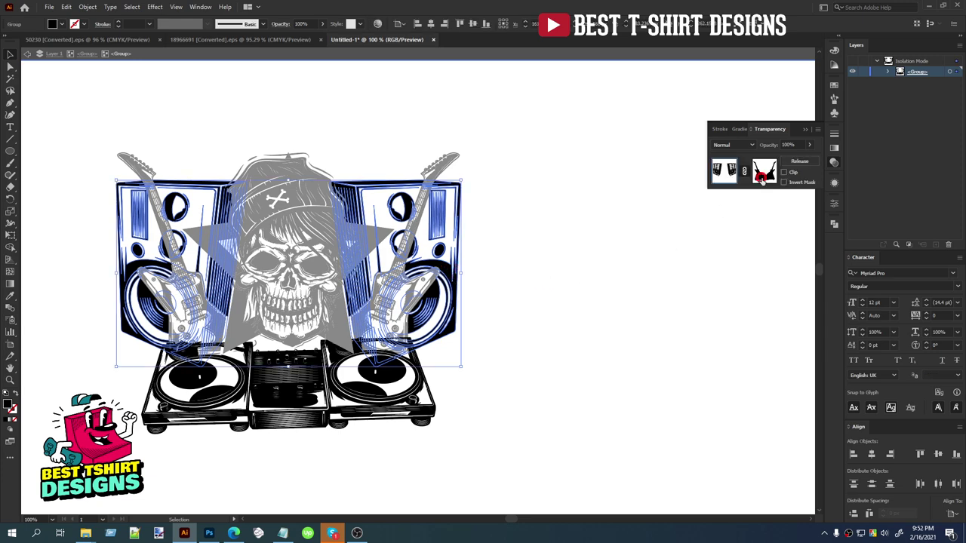
left_click(762, 175)
key("ctrl+f")
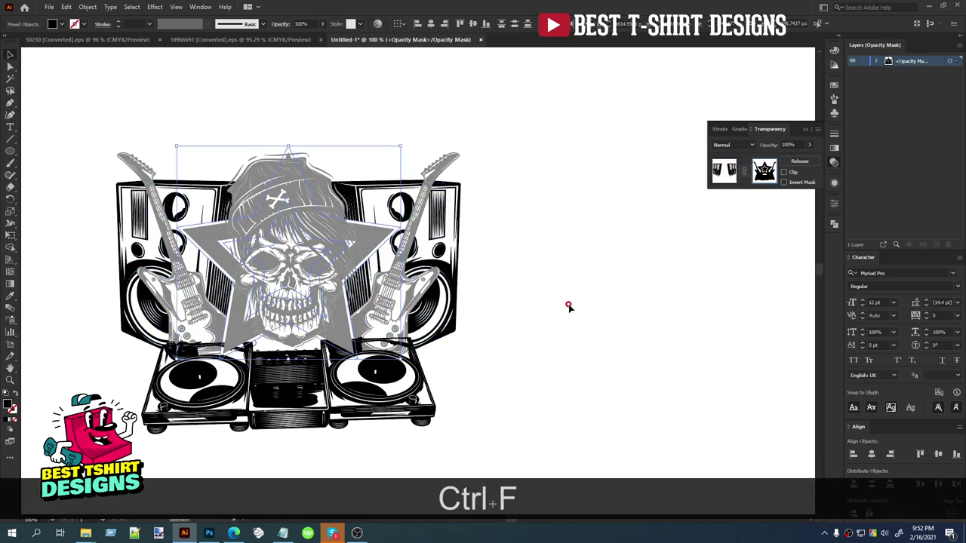
left_click(568, 306)
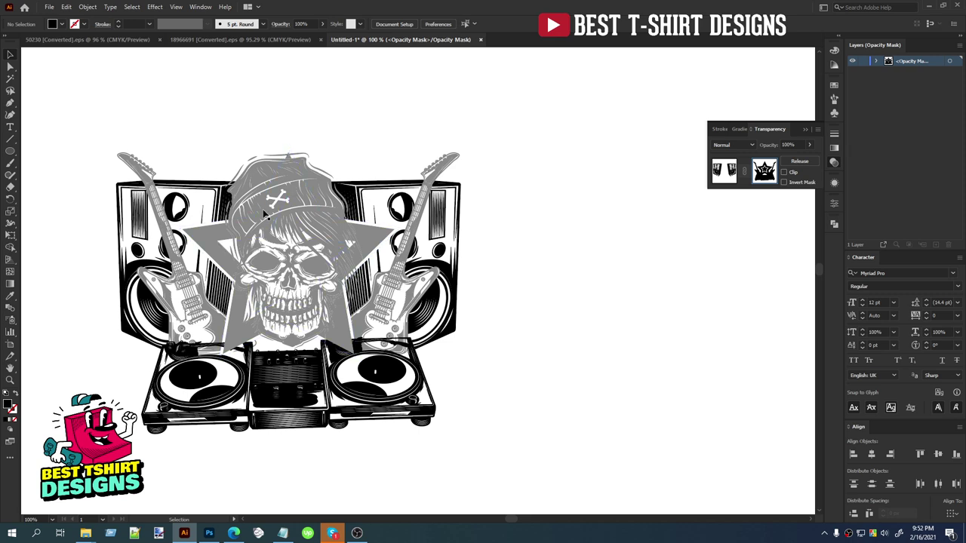
Step: Copy the turntable silhouette from the speakers' opacity mask and return to the artwork
left_click_drag(498, 459, 96, 360)
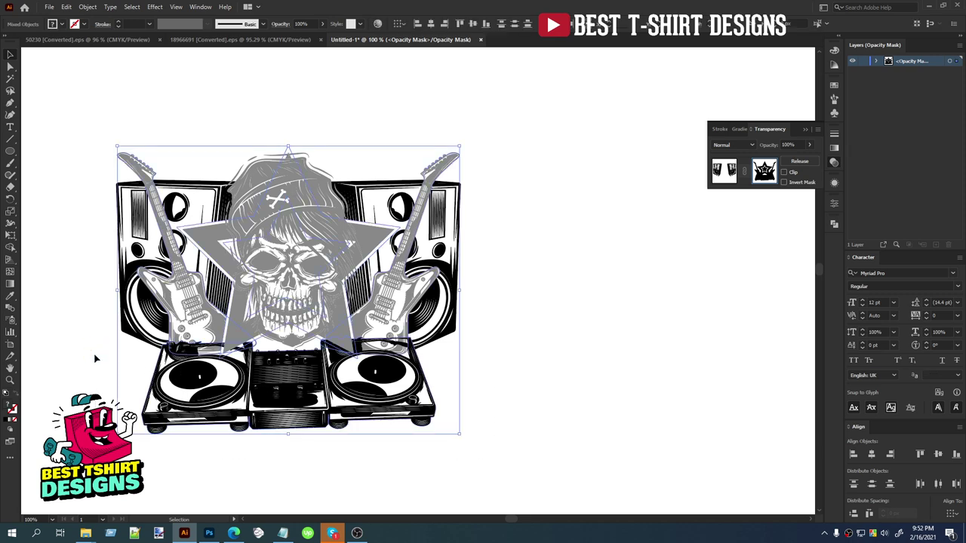
left_click(488, 419)
left_click(423, 411)
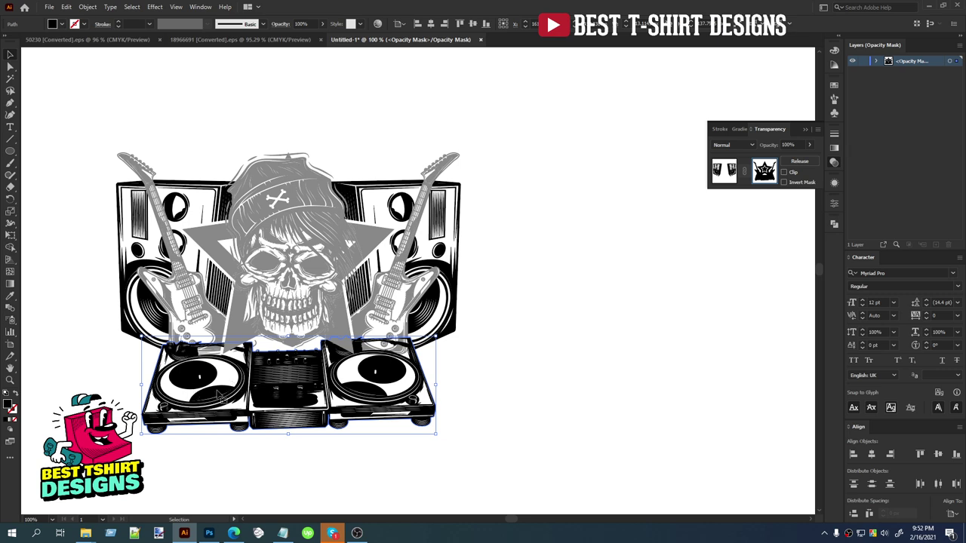
key("ctrl+c")
left_click(489, 371)
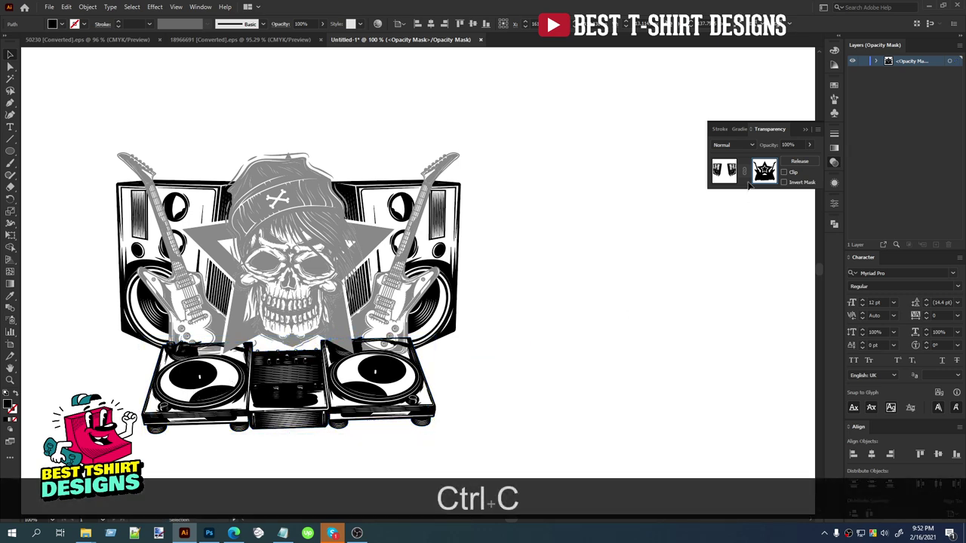
left_click(724, 171)
left_click(557, 287)
left_click(557, 287)
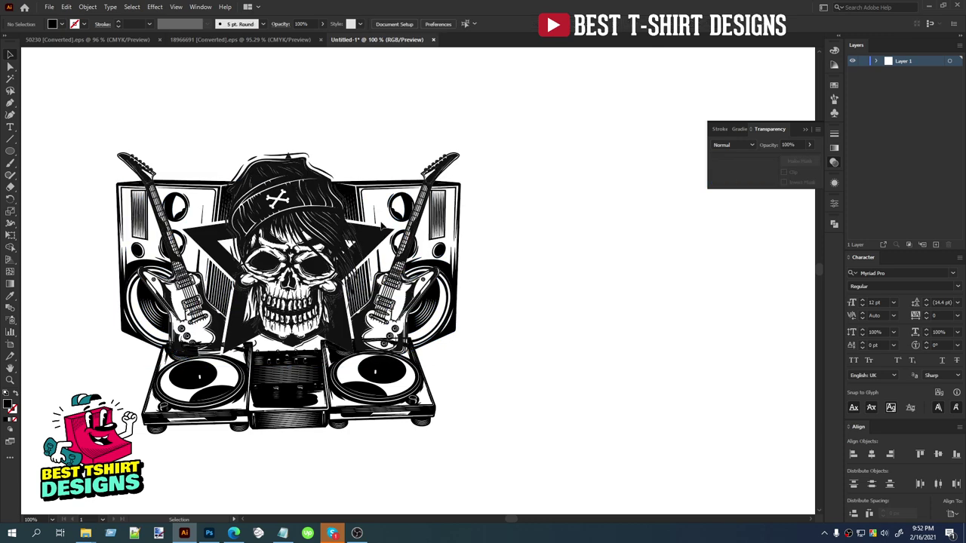
Step: Isolate the star group behind the skull and paste the turntable silhouette in place into its opacity mask
double_click(375, 243)
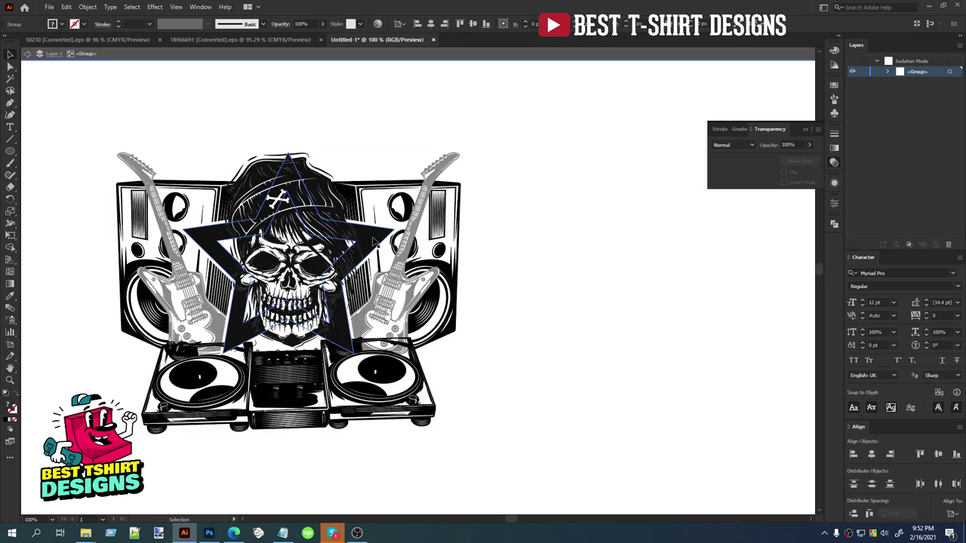
left_click(373, 241)
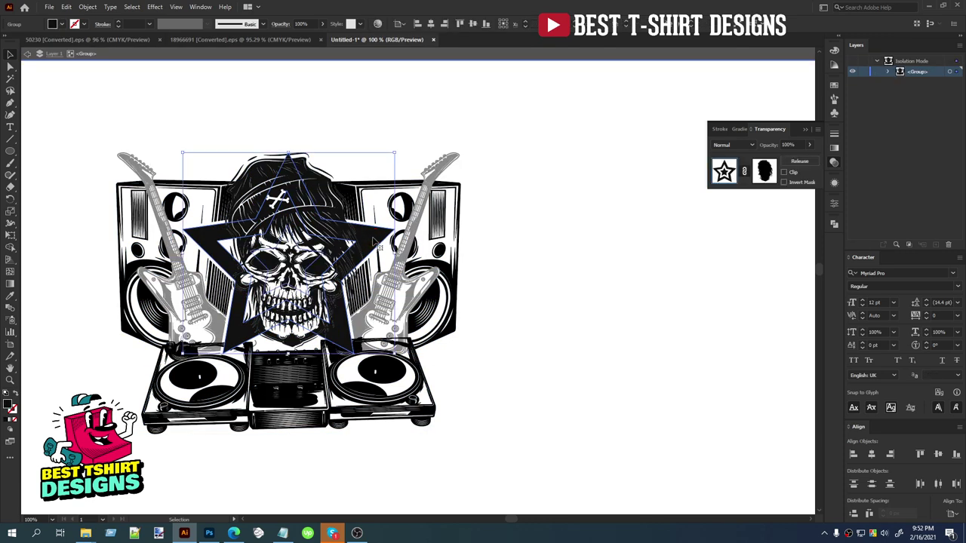
left_click(766, 171)
key("ctrl+f")
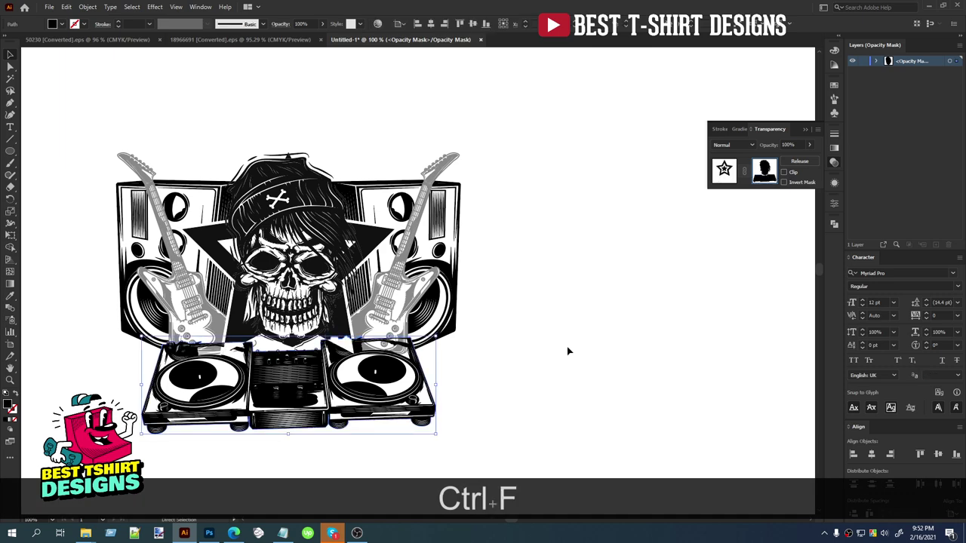
scroll(249, 368, "up", 2)
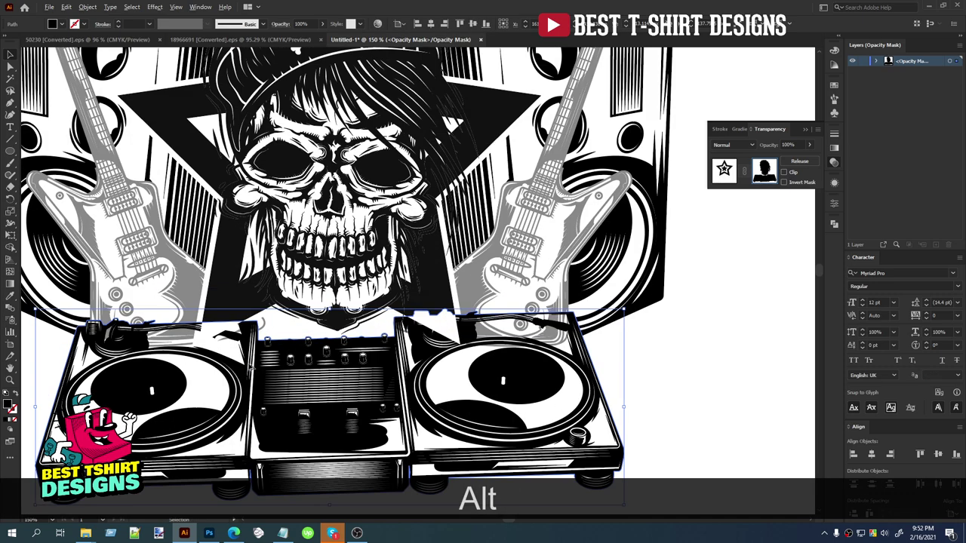
scroll(389, 344, "down", 1)
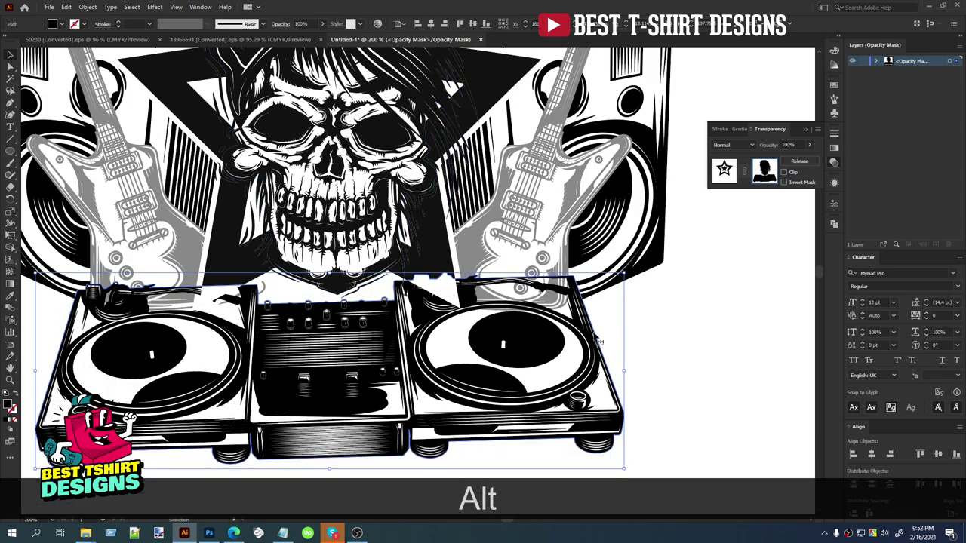
left_click(672, 337)
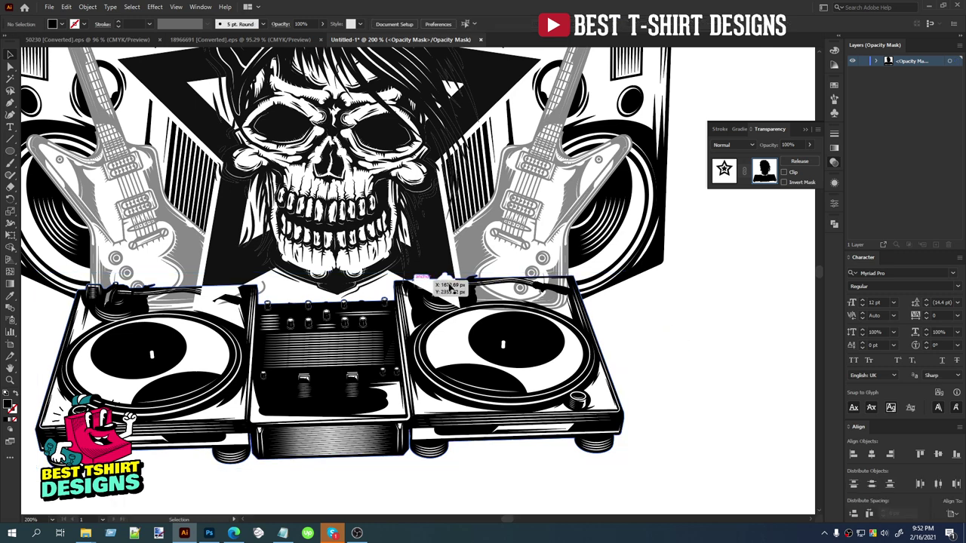
Step: Copy the turntable silhouette inside the star's opacity mask and return to the main artwork
left_click(220, 300)
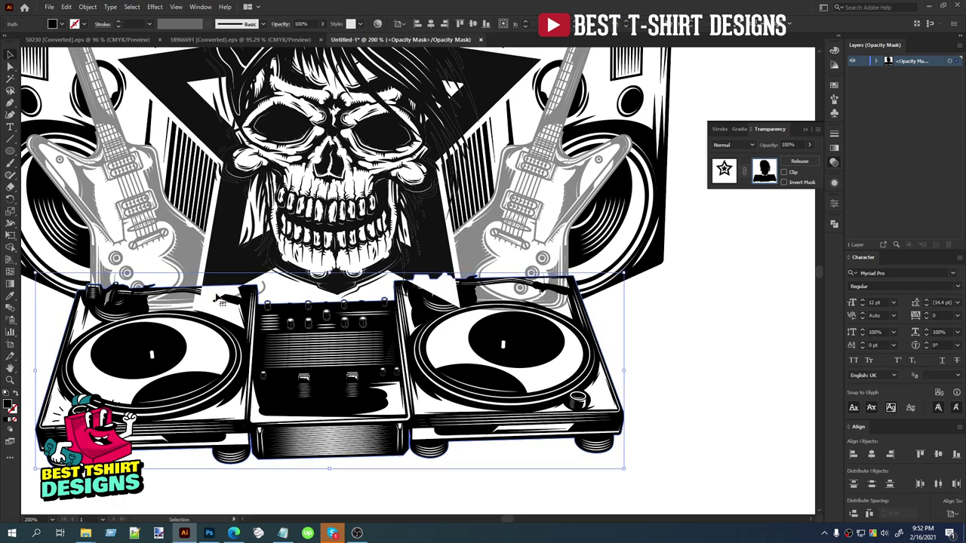
scroll(345, 314, "down", 1)
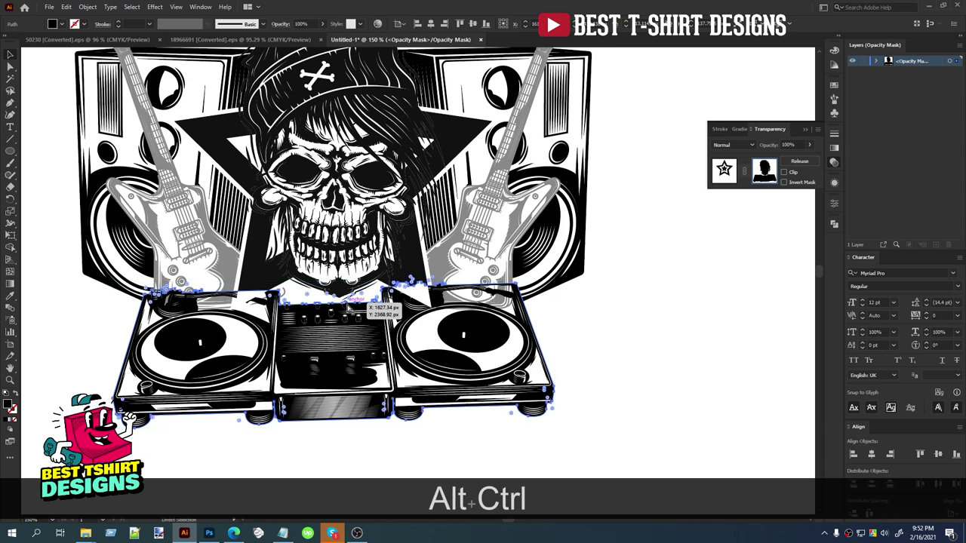
key("ctrl+alt+c")
left_click(568, 316)
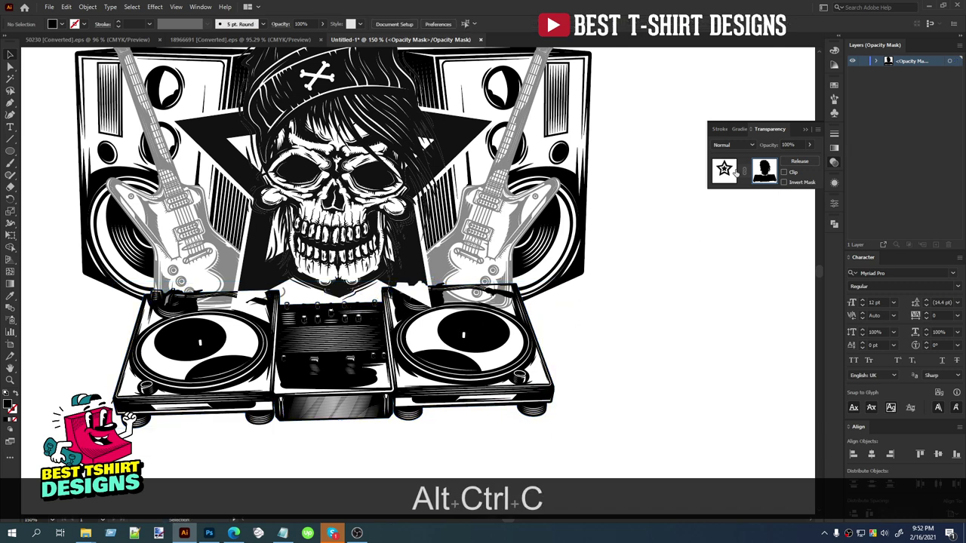
scroll(260, 302, "up", 1)
scroll(249, 302, "up", 2)
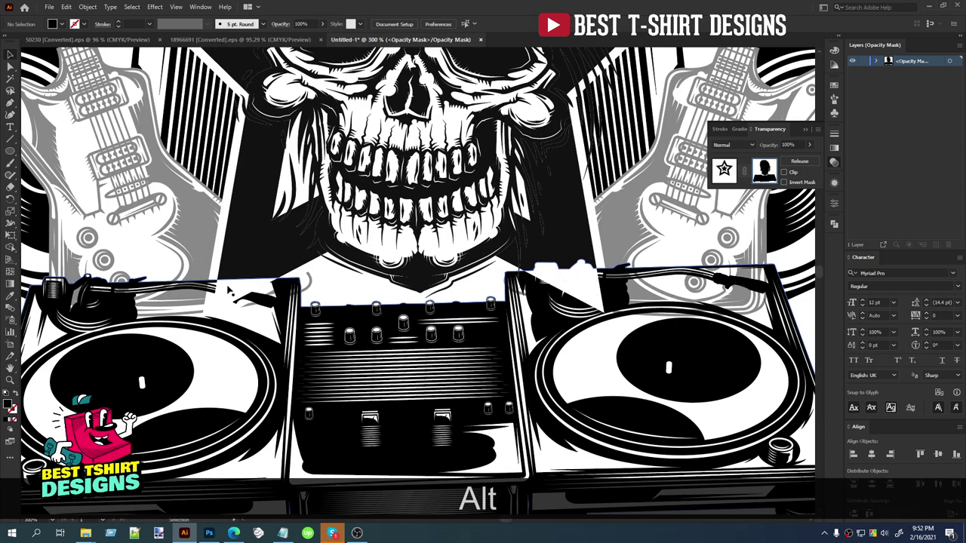
left_click(723, 173)
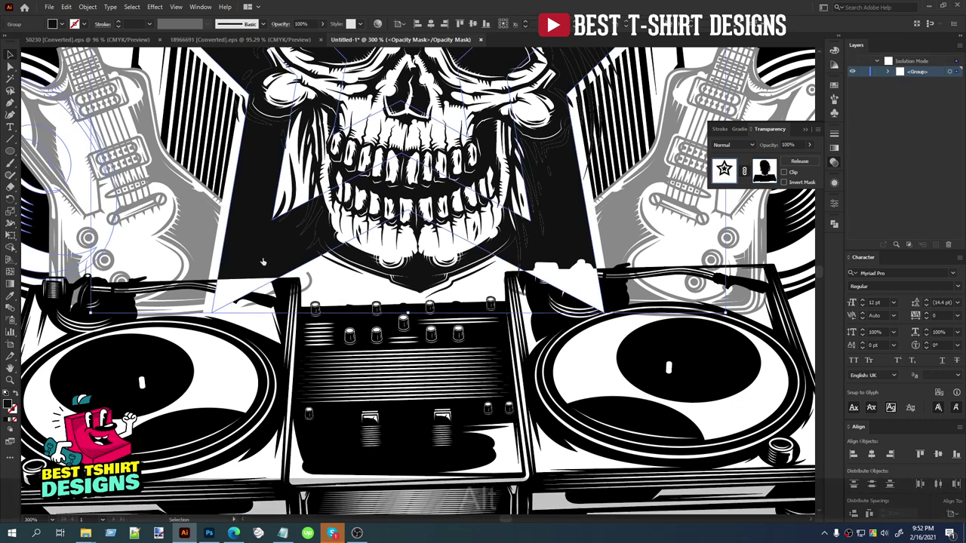
scroll(258, 256, "down", 2)
double_click(566, 326)
left_click(543, 268)
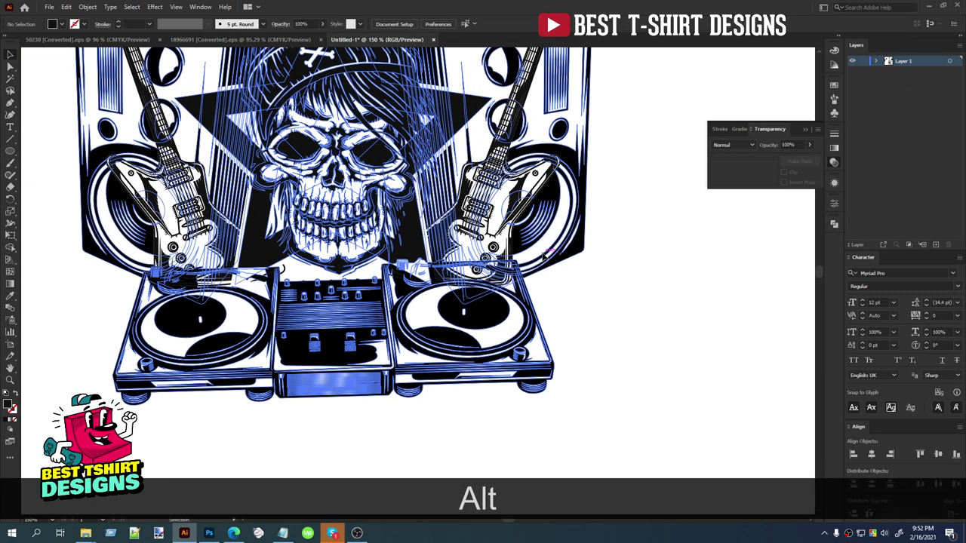
Step: Isolate the speakers inside their nested groups and open their opacity mask for editing
double_click(545, 257)
left_click(548, 258)
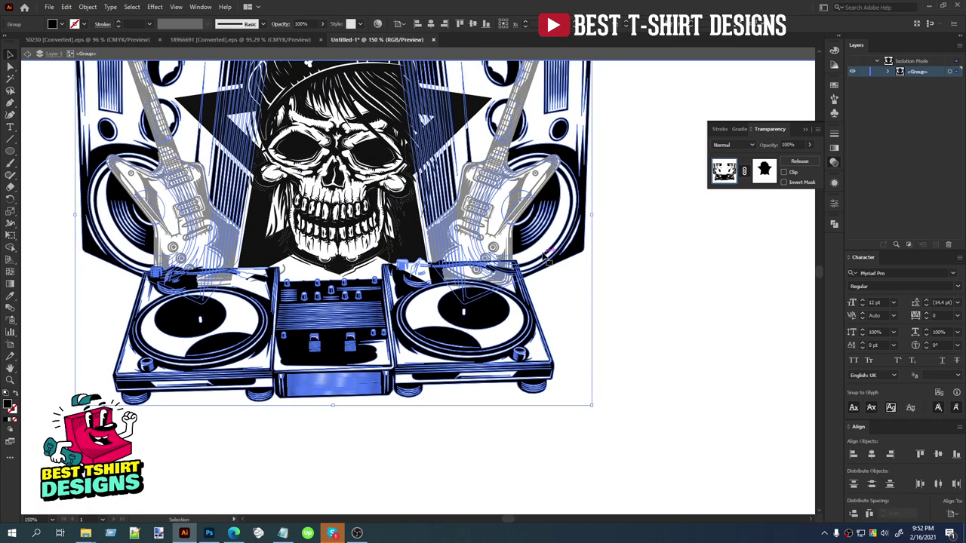
double_click(542, 254)
left_click(553, 258)
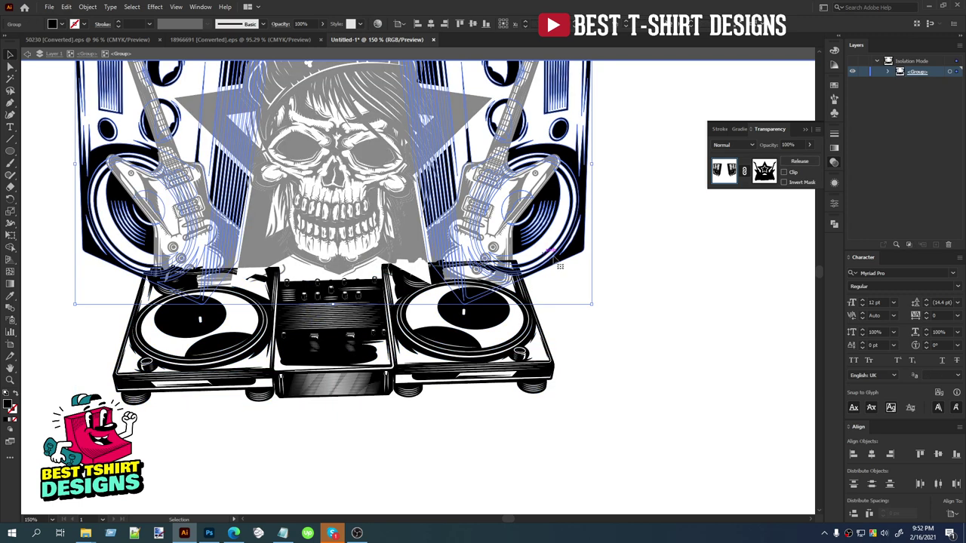
left_click(764, 170)
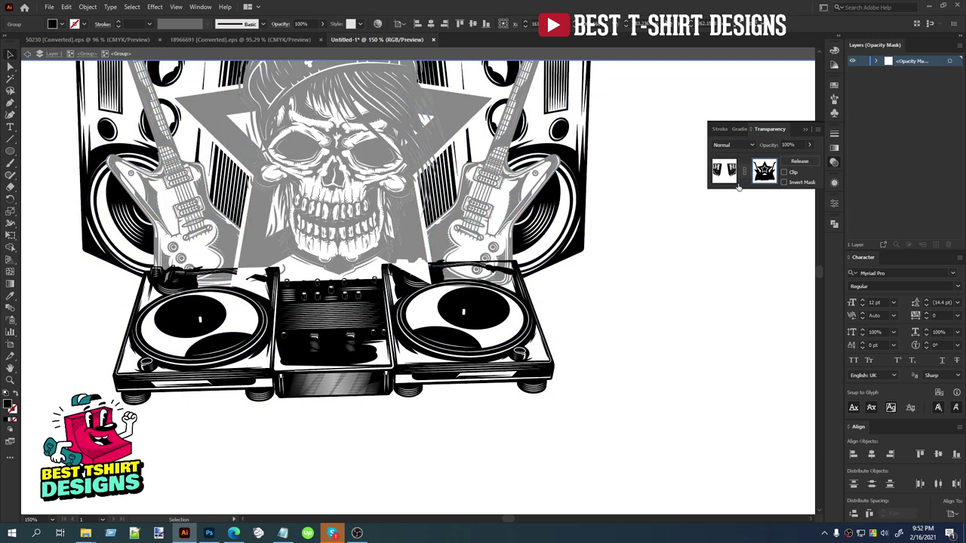
Step: Use Shape Builder to remove the turntable silhouette and the star tips it overlaps from the speakers' mask, and return to the artwork
left_click(445, 317)
left_click(413, 238, "shift")
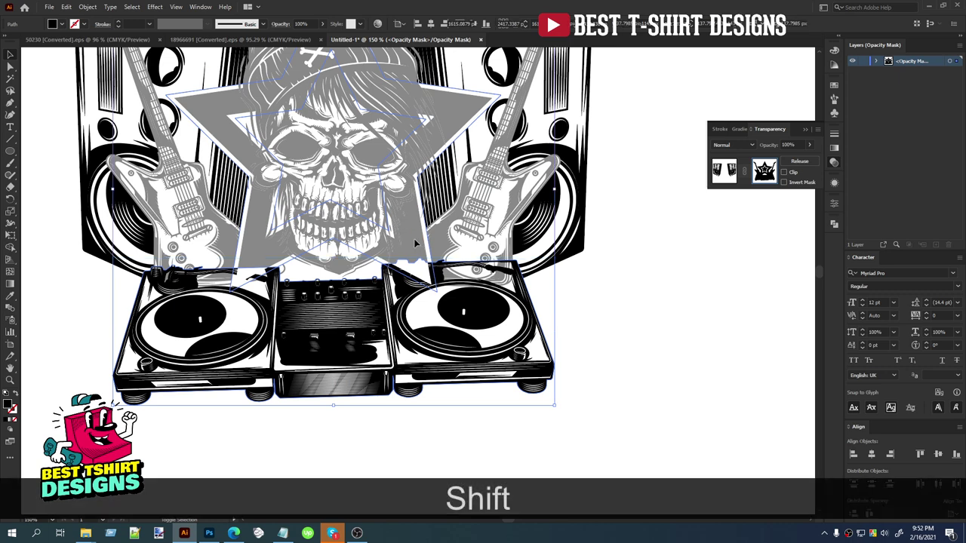
key("shift+m")
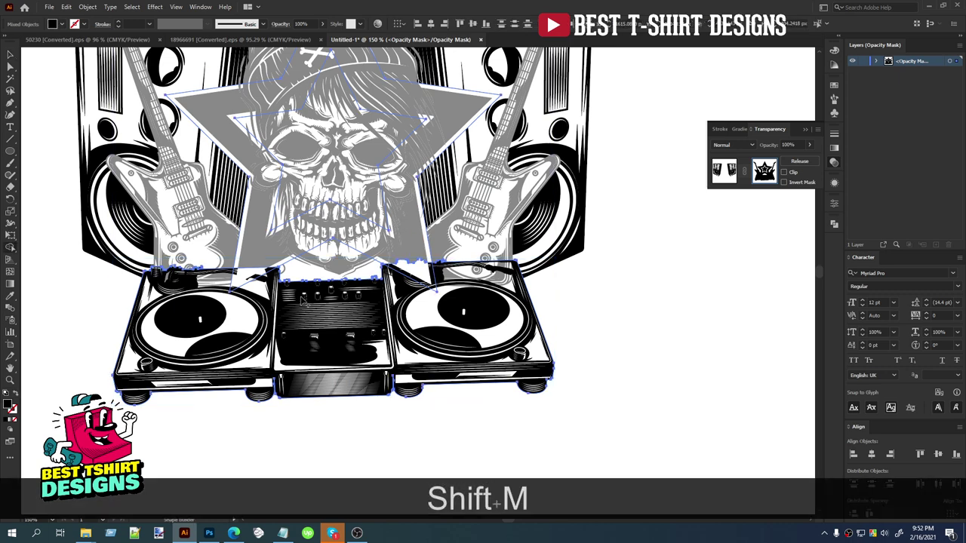
key("alt")
left_click(425, 278, "alt")
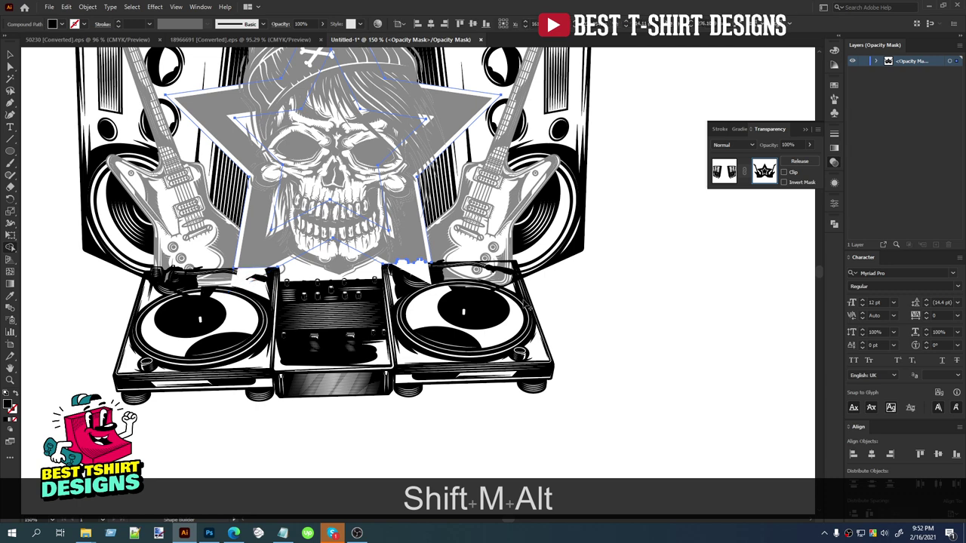
key("v")
left_click(592, 295)
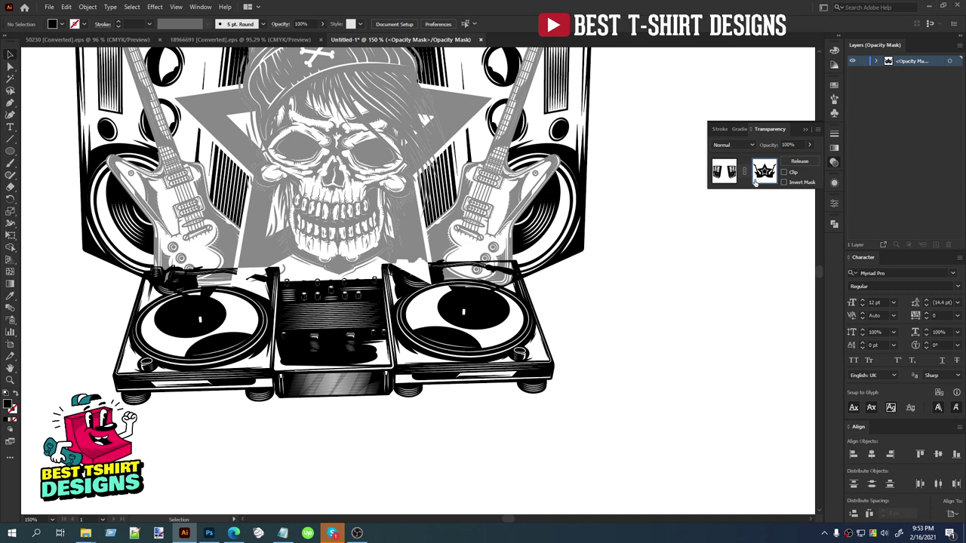
left_click(407, 240)
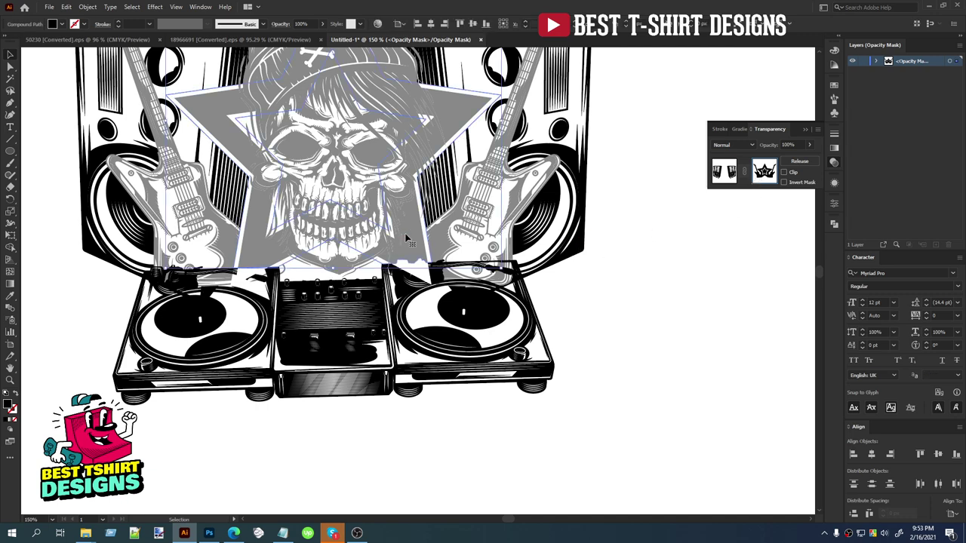
key("shift")
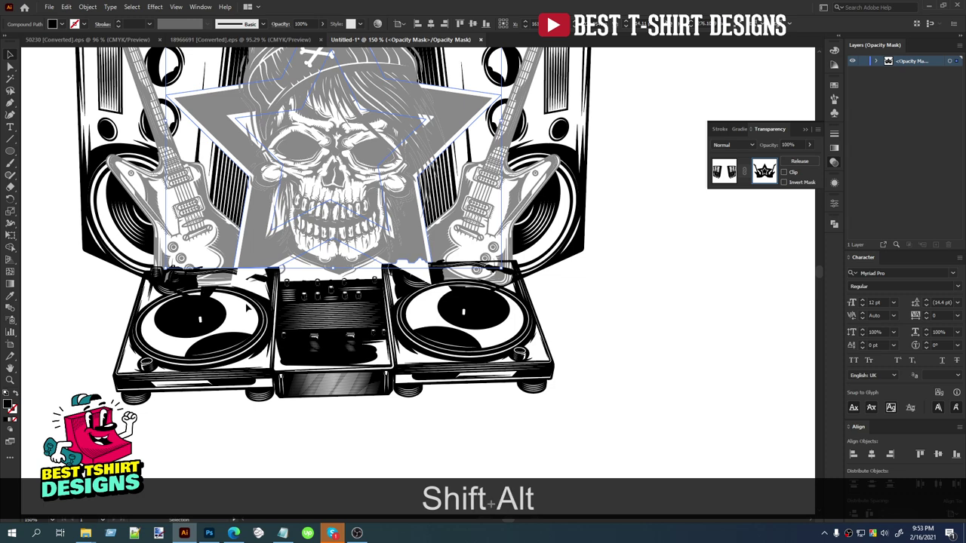
scroll(253, 302, "down", 1)
left_click(721, 173)
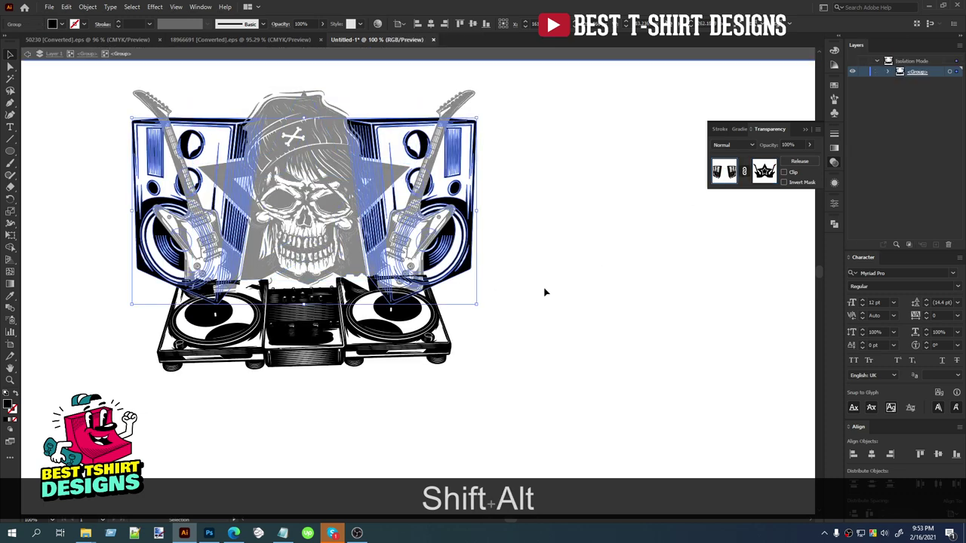
left_click(543, 291)
Step: Paste the turntable silhouette in place into the opacity mask of the guitar pair
left_click(420, 188)
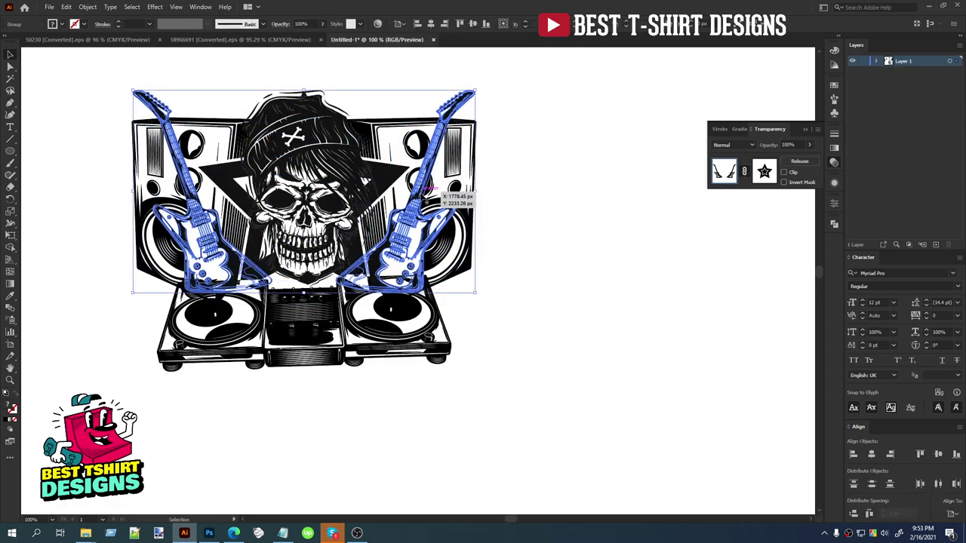
left_click(763, 172)
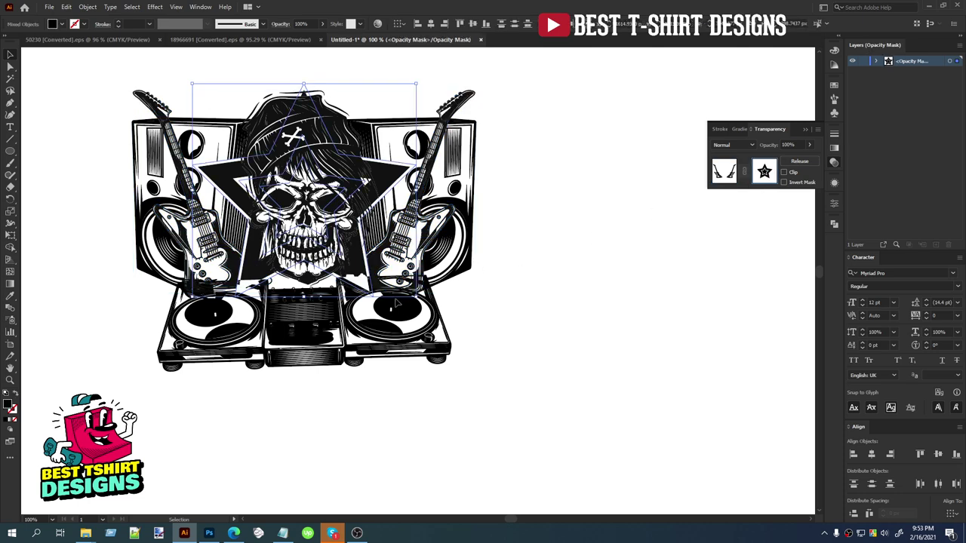
key("ctrl+f")
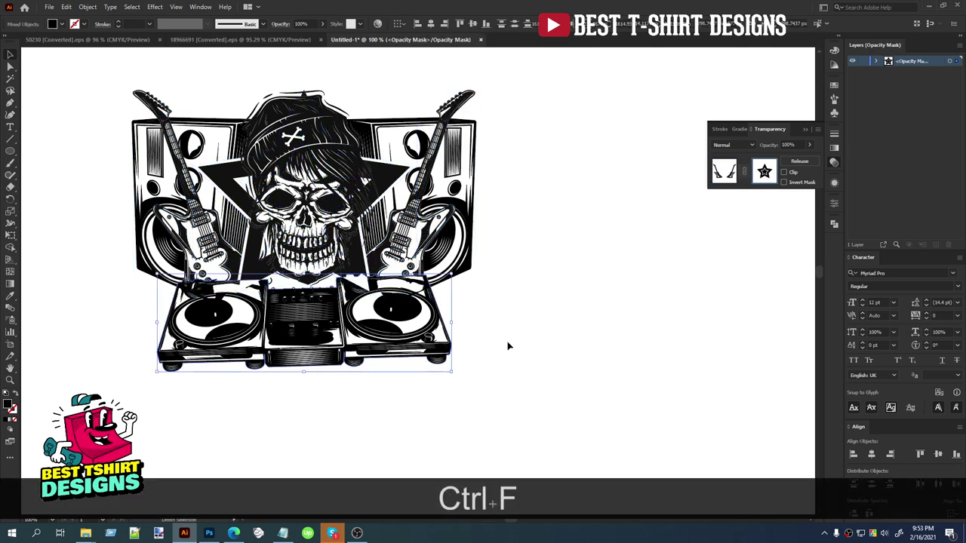
Step: Use Shape Builder to remove the turntable silhouette and the star parts it overlaps from the guitars' mask, and inspect the turntable edges
scroll(422, 311, "up", 1, "alt")
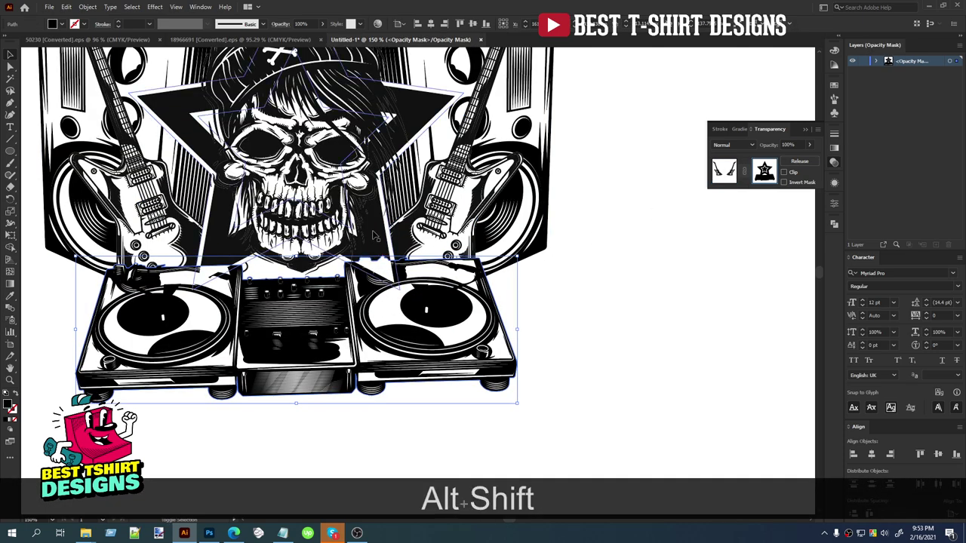
left_click(446, 313, "shift")
key("m")
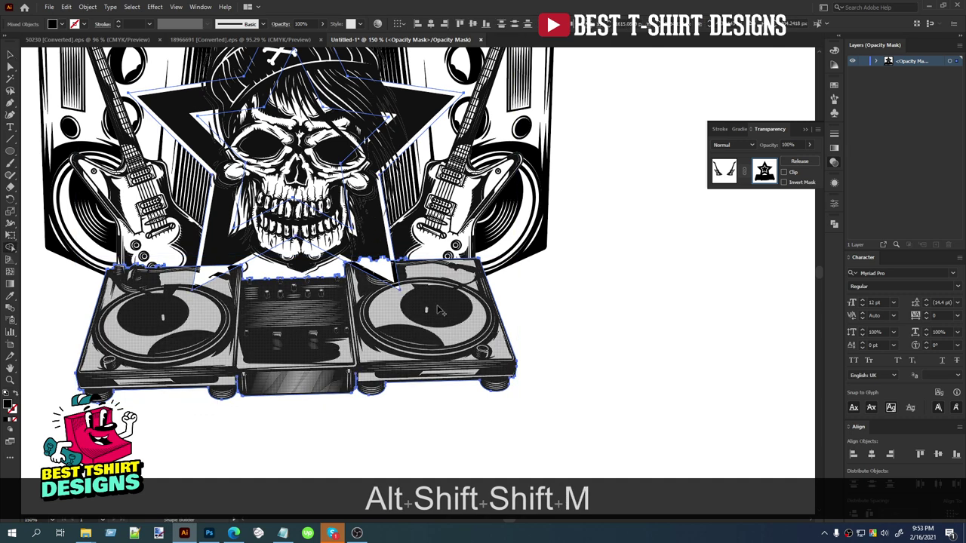
left_click_drag(436, 307, 380, 272, "alt")
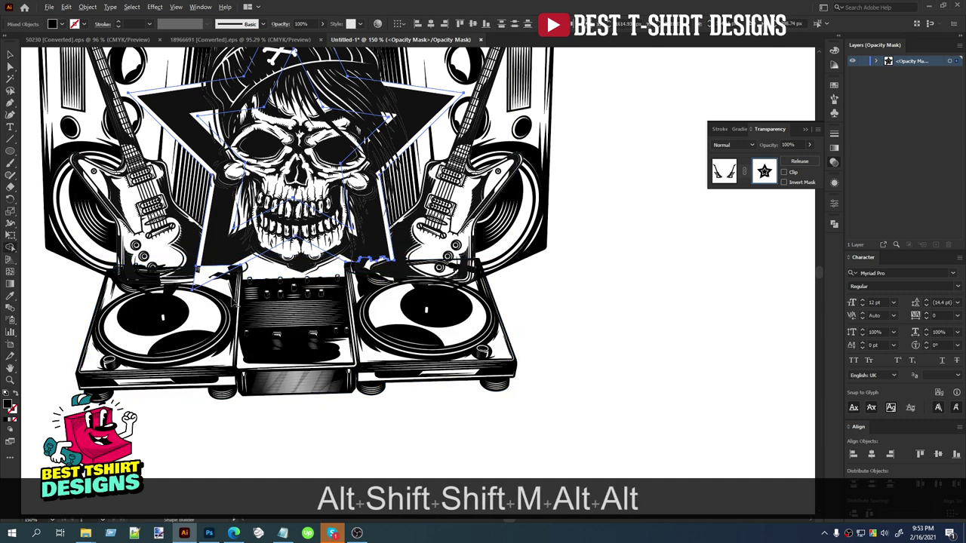
scroll(264, 324, "down", 1)
key("v")
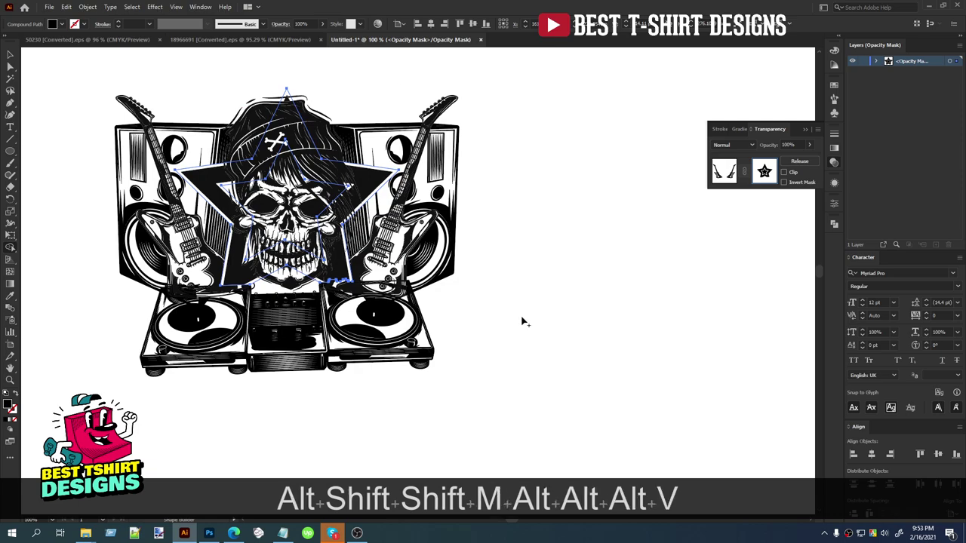
left_click(508, 313)
scroll(255, 304, "up", 1)
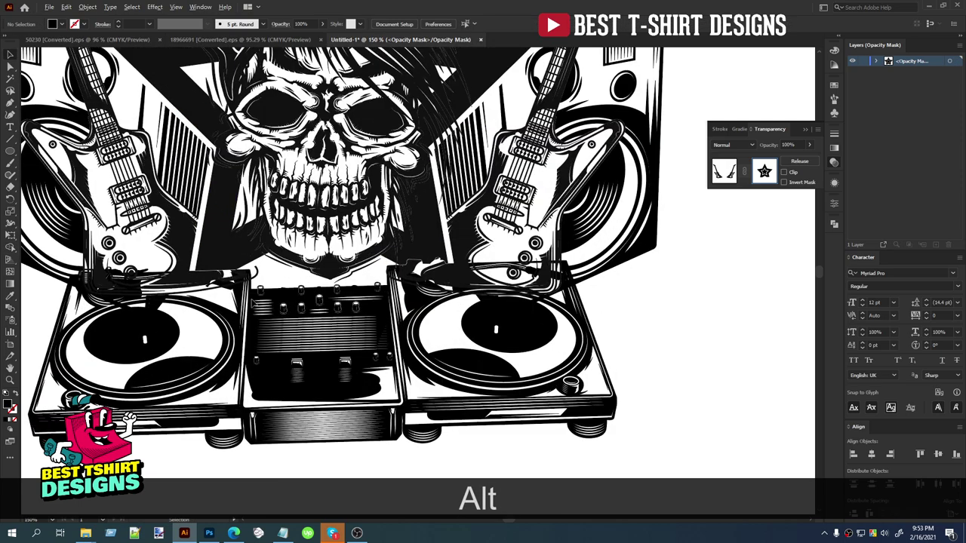
scroll(253, 302, "up", 1)
scroll(354, 300, "down", 2)
scroll(444, 289, "up", 2)
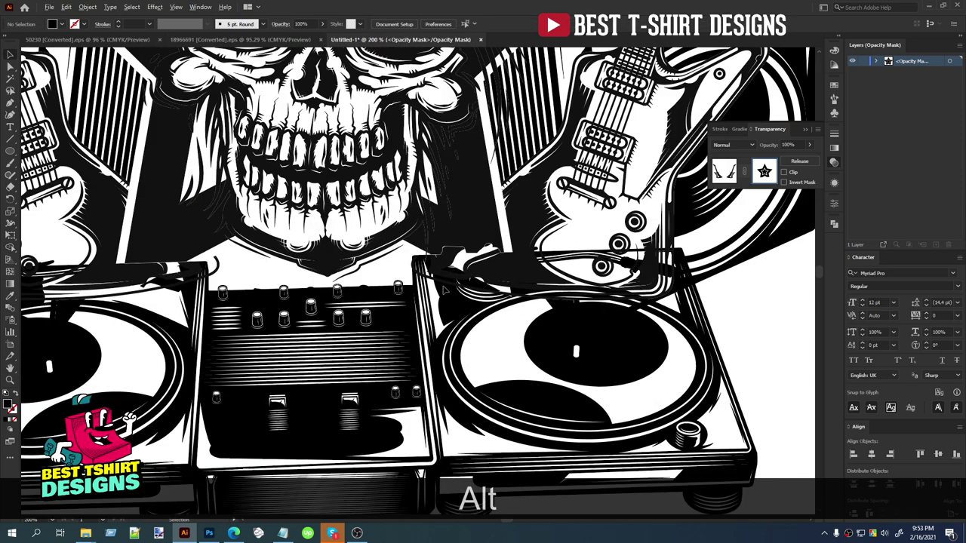
Step: Leave the guitars' opacity mask and group the skull, star, speakers, guitars and turntables together
scroll(382, 291, "down", 3)
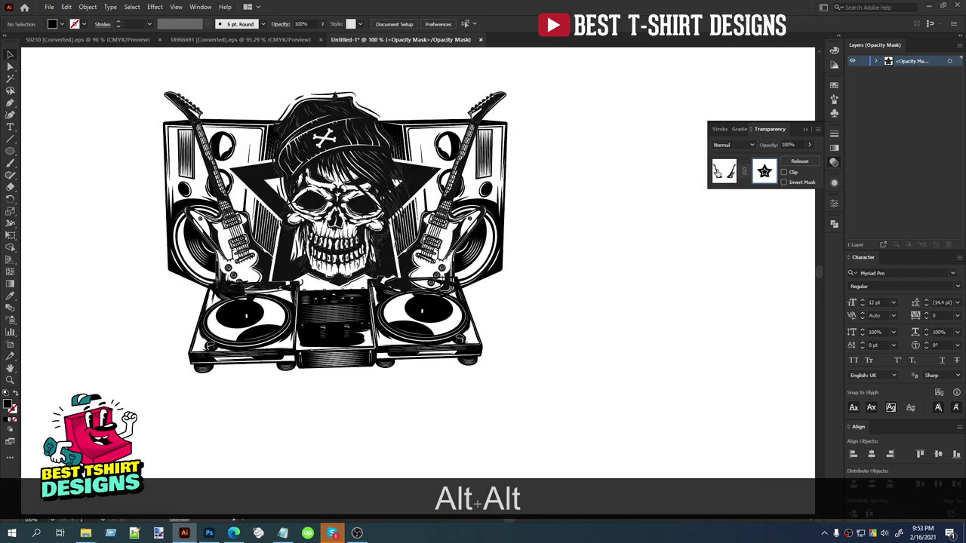
left_click(723, 172)
left_click(565, 317)
scroll(347, 358, "down", 1)
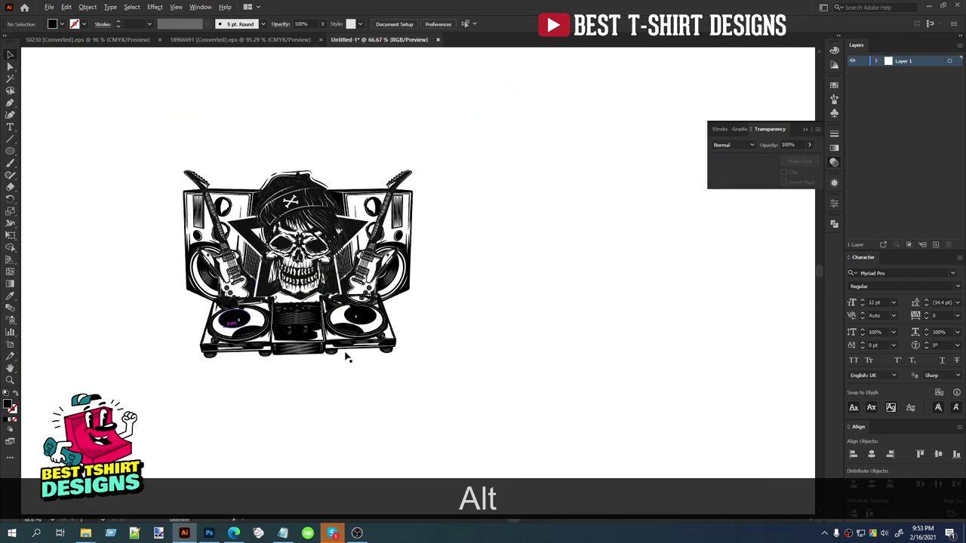
scroll(350, 341, "up", 1)
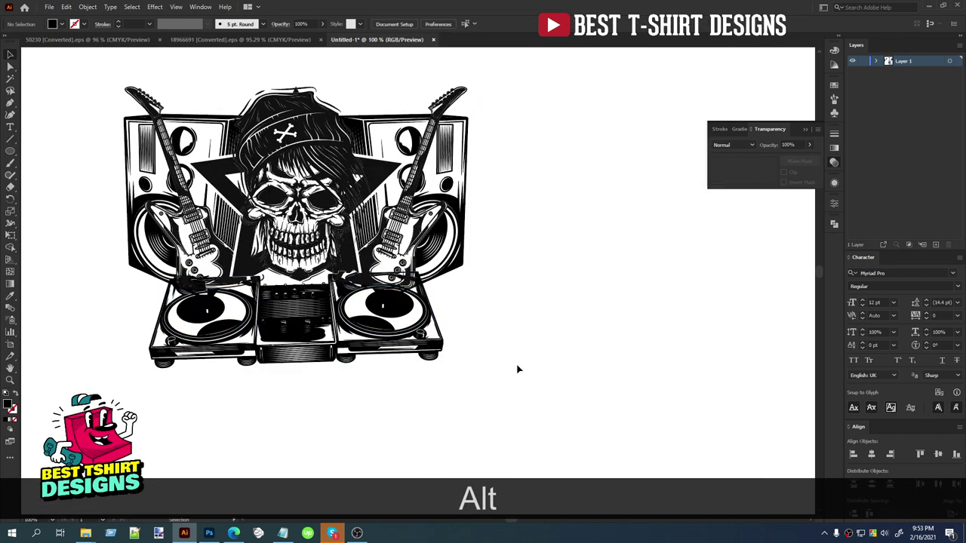
scroll(291, 330, "down", 1)
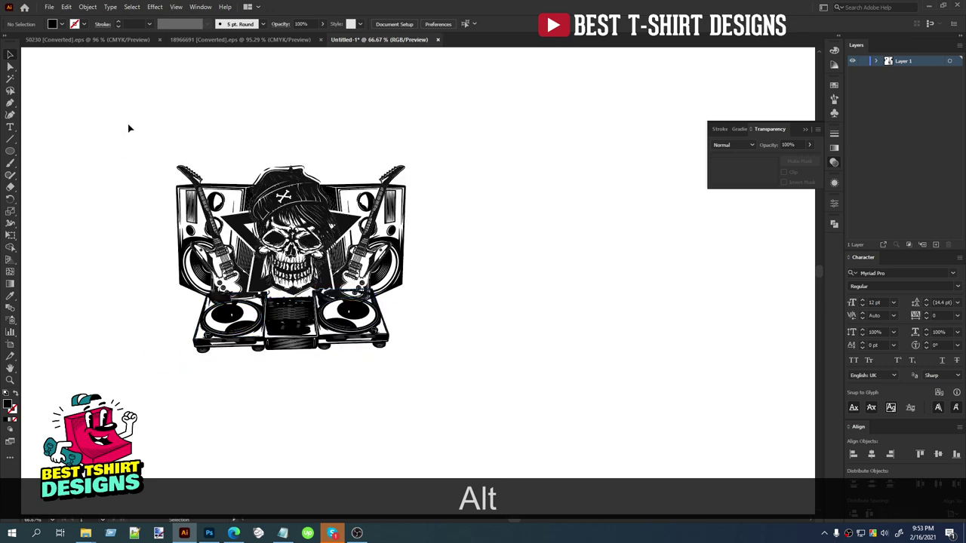
left_click_drag(129, 128, 517, 378)
key("ctrl+g")
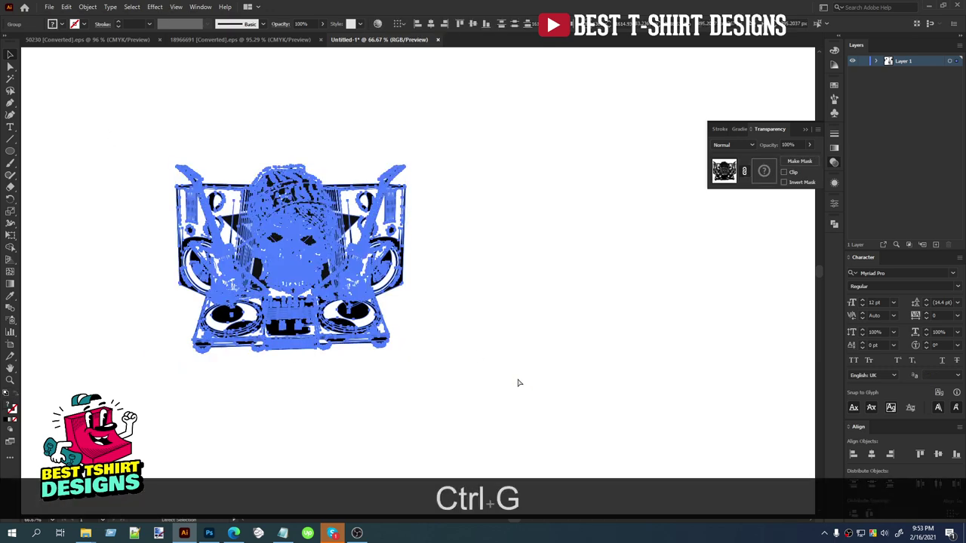
left_click(463, 333)
Step: Rotate the rock-sign hand upright and place it over the top of the skull in the grouped artwork
scroll(419, 345, "down", 2)
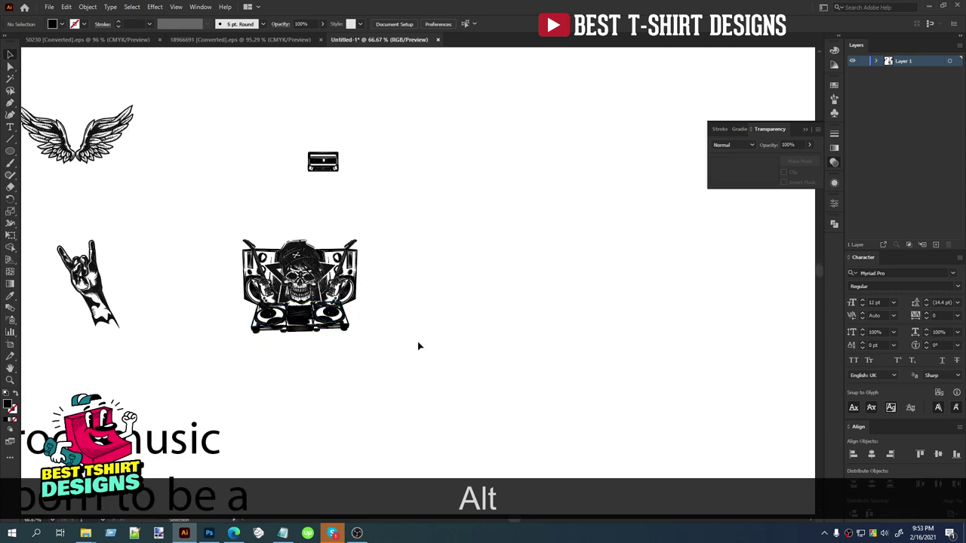
scroll(300, 297, "up", 1)
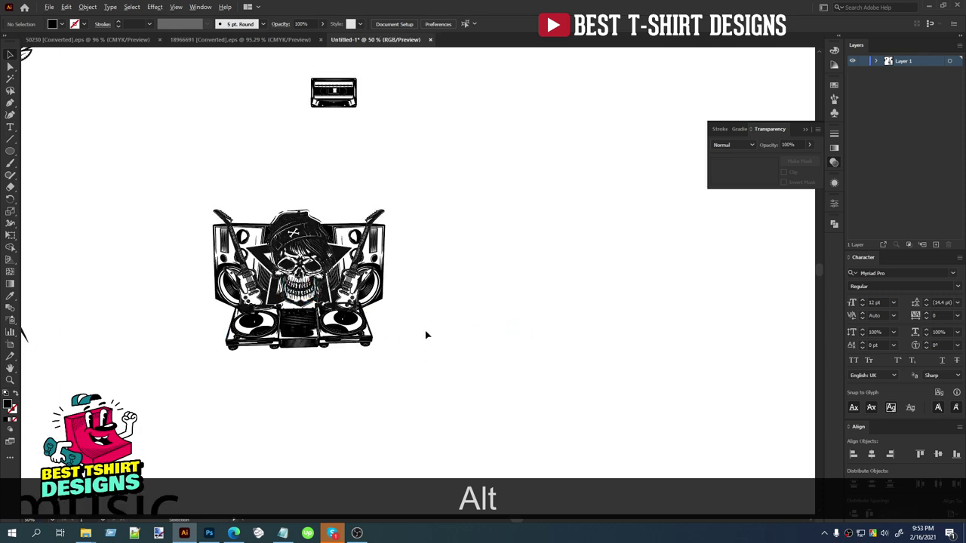
scroll(426, 334, "down", 1)
scroll(358, 356, "down", 1)
scroll(339, 360, "down", 2)
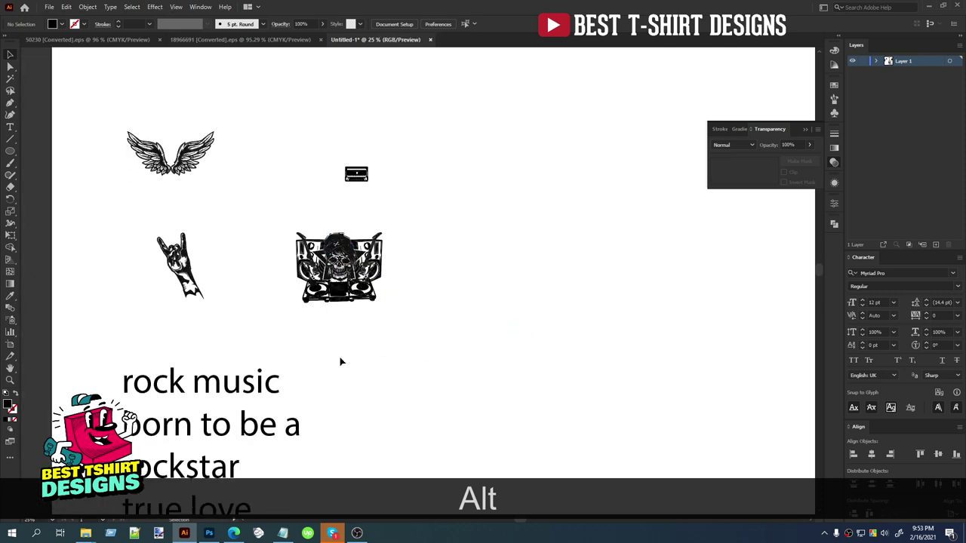
scroll(251, 174, "up", 1)
left_click_drag(168, 255, 296, 216)
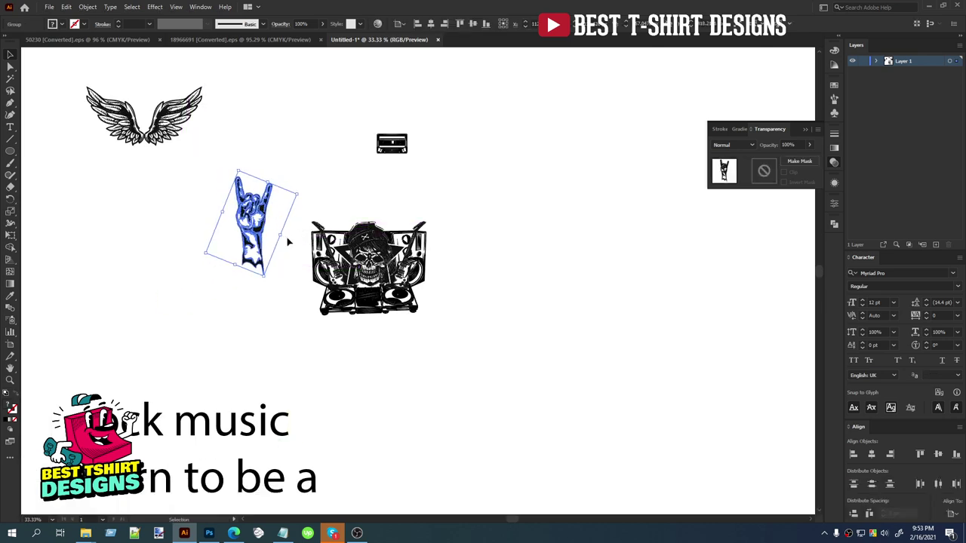
left_click_drag(260, 204, 381, 213)
key("alt")
scroll(394, 200, "up", 2)
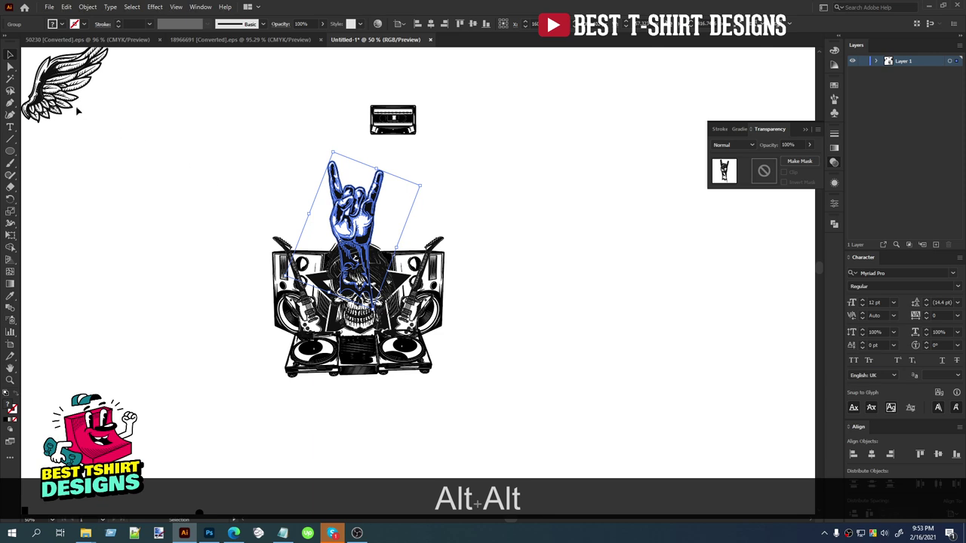
Step: Move the wings around the raised hand above the speakers and scale them up slightly
left_click_drag(76, 111, 449, 217)
key("alt")
key("alt")
scroll(423, 223, "up", 1)
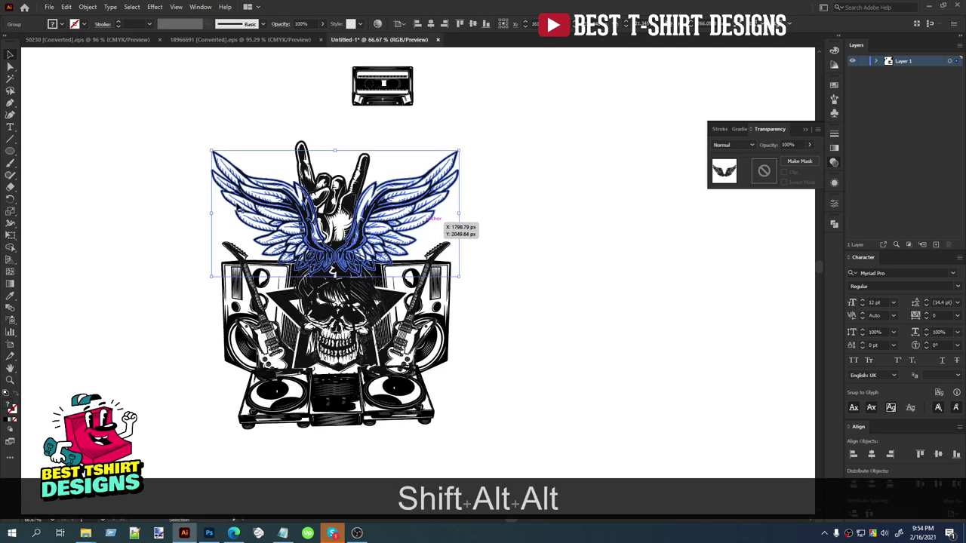
Step: Align the hand, wings and grouped skull artwork on a common horizontal center
left_click_drag(175, 173, 492, 341)
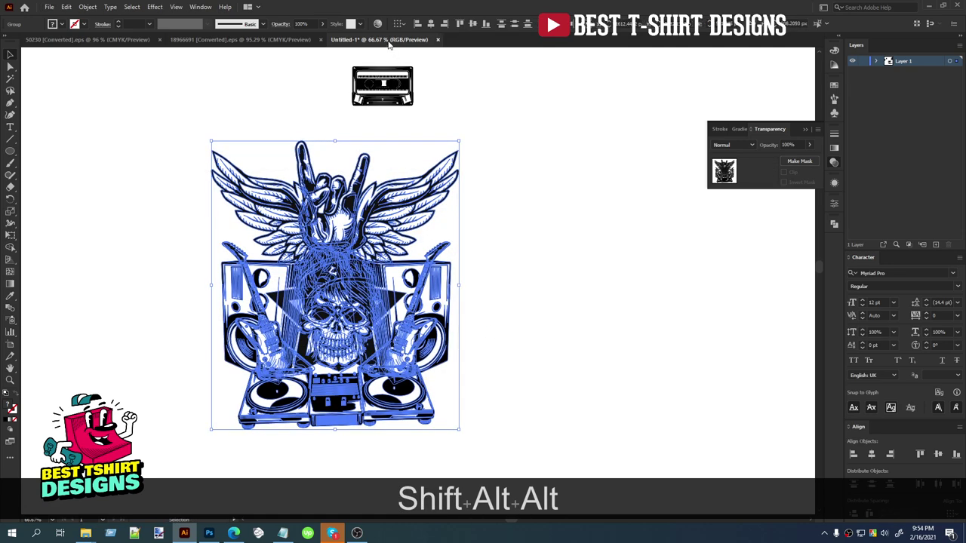
left_click(429, 25)
left_click(496, 210)
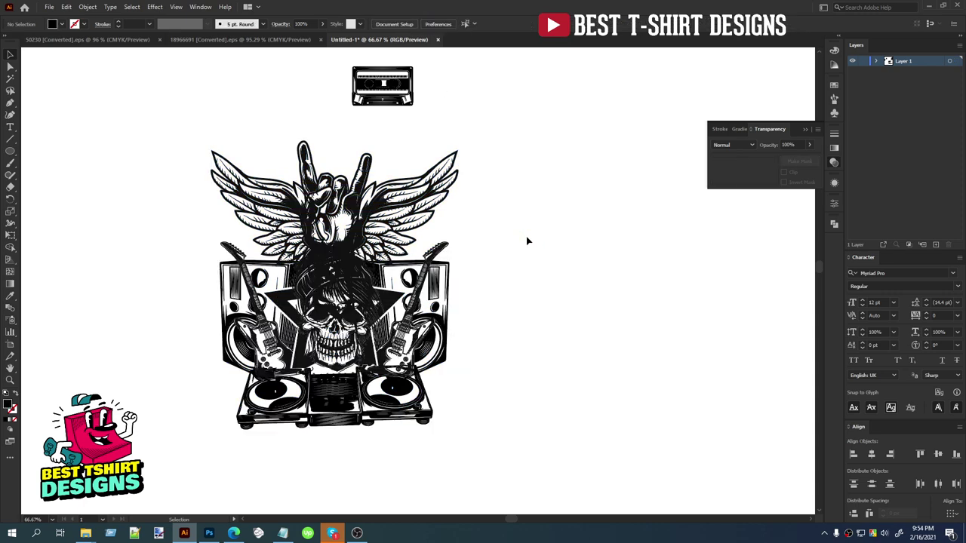
Step: Copy the hand, create an opacity mask on the wings with Clip and Invert Mask off, and paste the hand in place into it
key("alt")
scroll(406, 250, "up", 1)
left_click(351, 155)
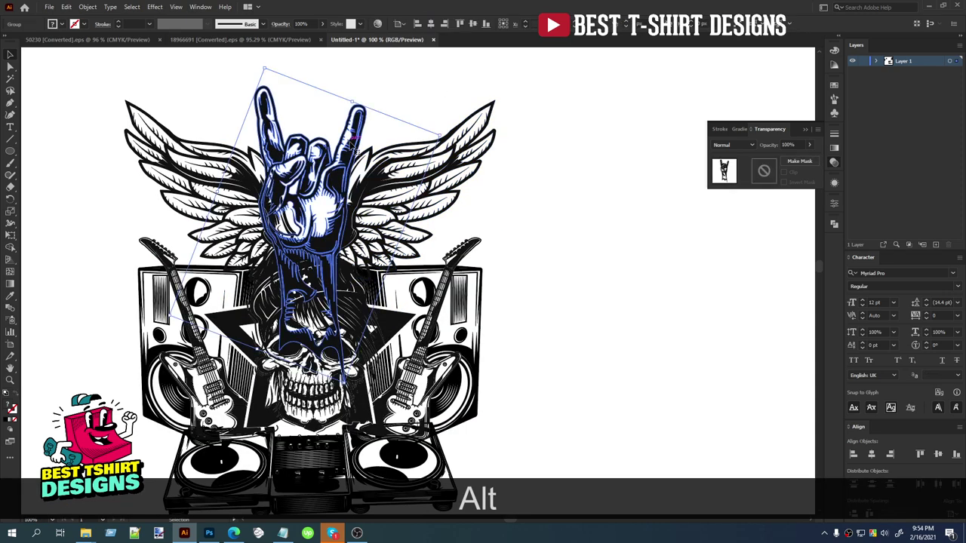
key("ctrl+c")
left_click(443, 191)
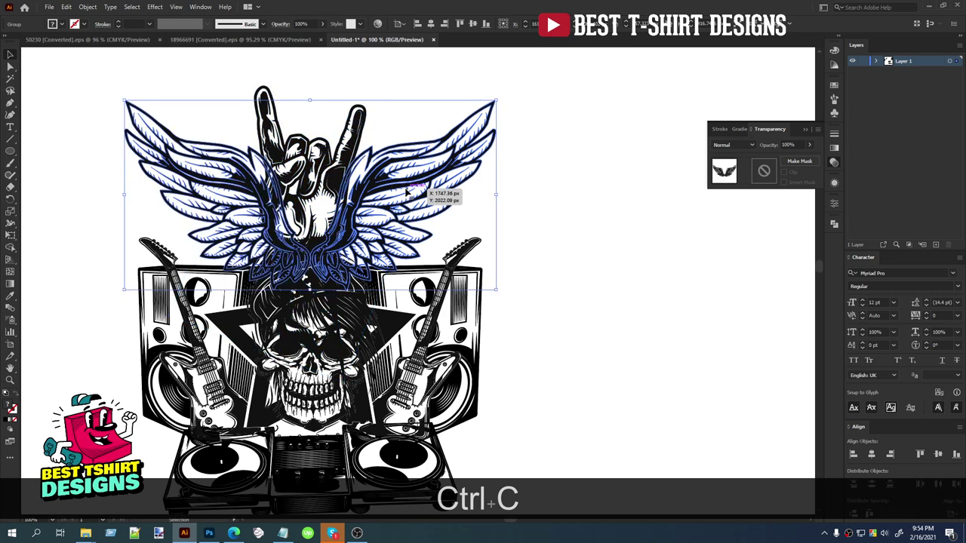
left_click(799, 161)
left_click(784, 182)
key("ctrl+f")
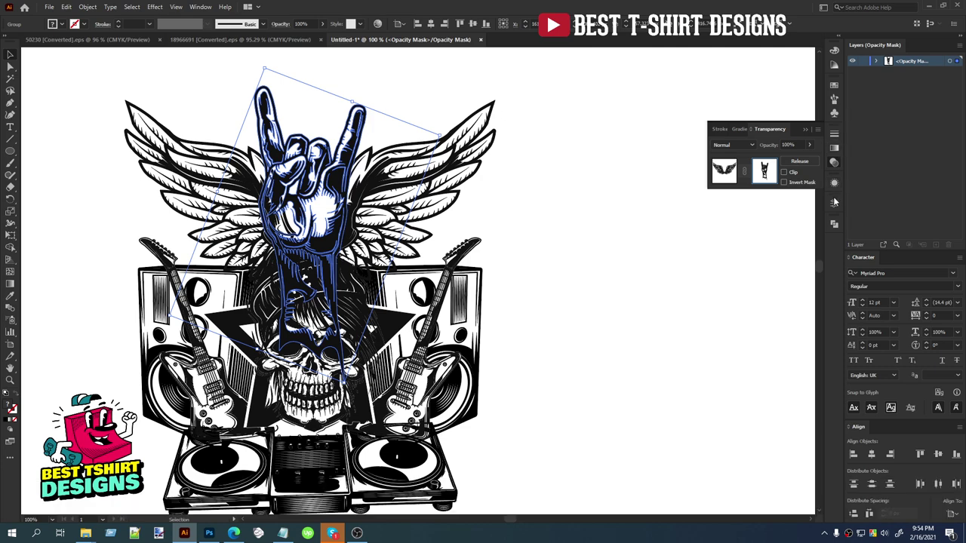
Step: Unite the pasted hand into one silhouette, fill it with black 000000, and return from the wings' mask to the artwork
left_click(834, 224)
left_click(717, 247)
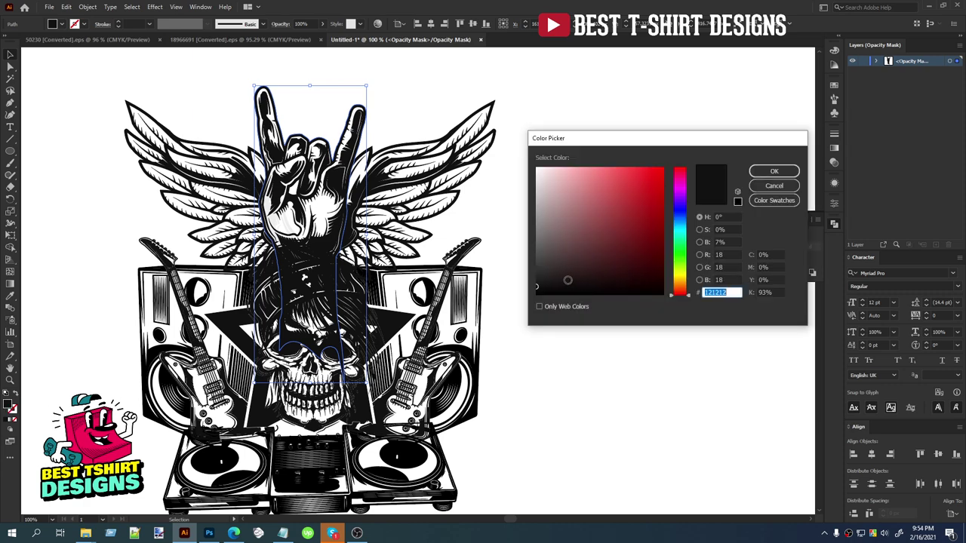
left_click_drag(537, 285, 529, 300)
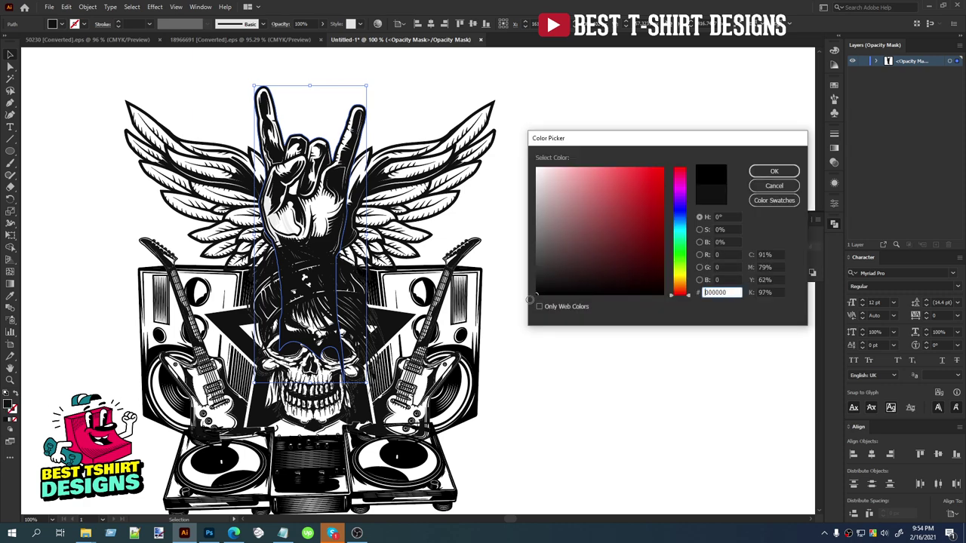
left_click(771, 172)
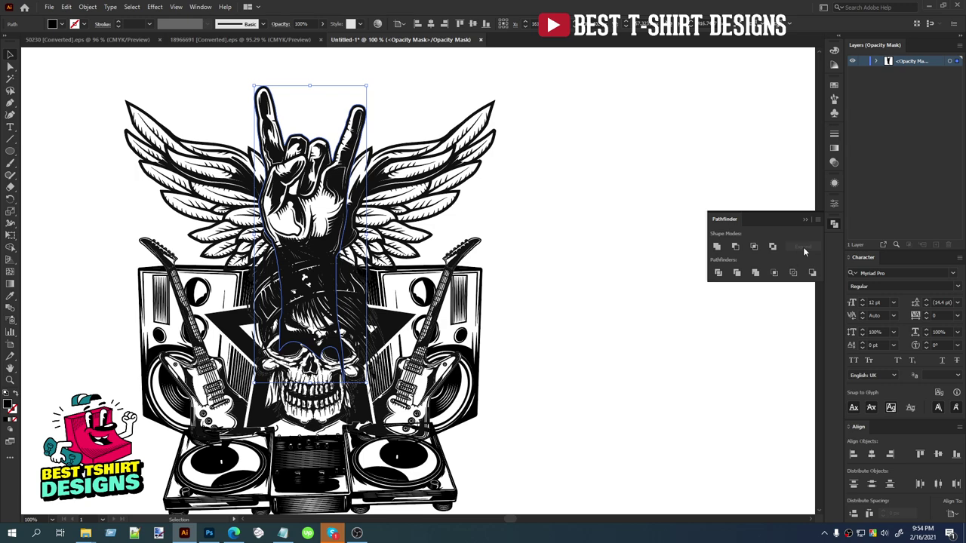
left_click(834, 162)
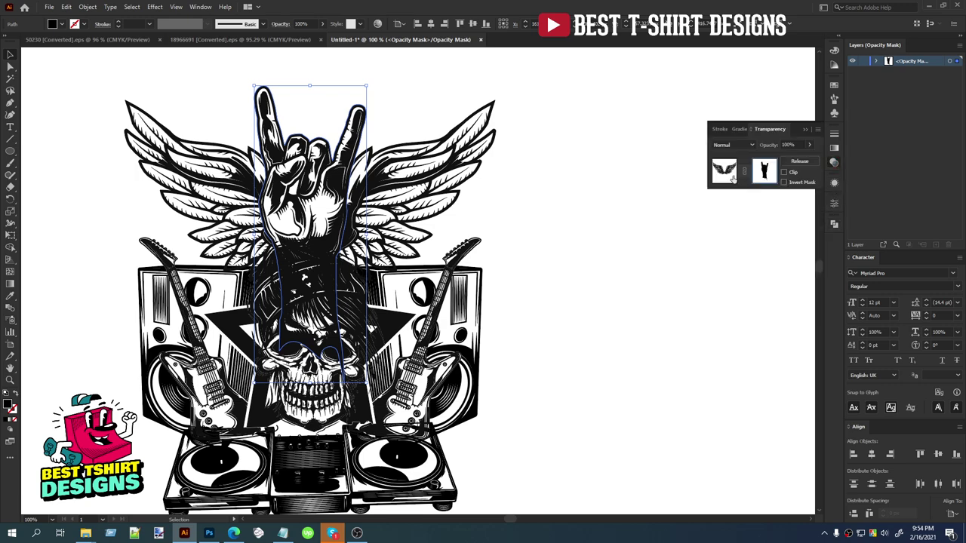
left_click(724, 172)
left_click(593, 289)
Step: Select all the dark artwork with the Magic Wand and set its fill color to black 000000
scroll(305, 246, "down", 2)
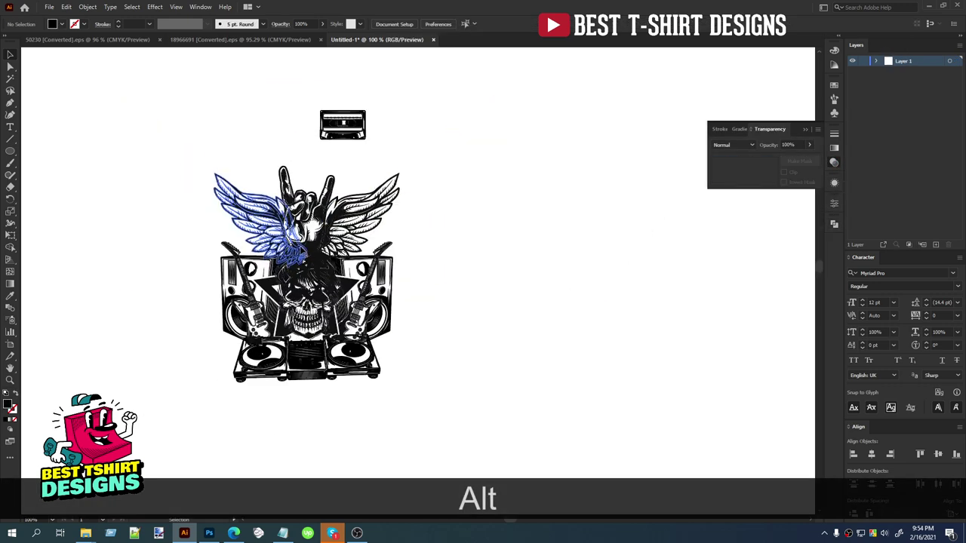
left_click(10, 80)
left_click(293, 251)
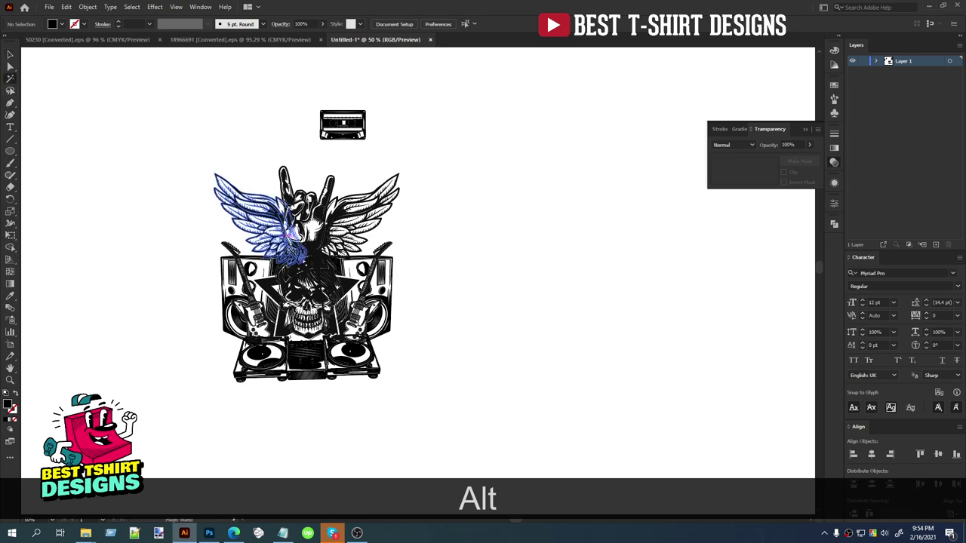
left_click(387, 320, "shift")
scroll(352, 264, "down", 5)
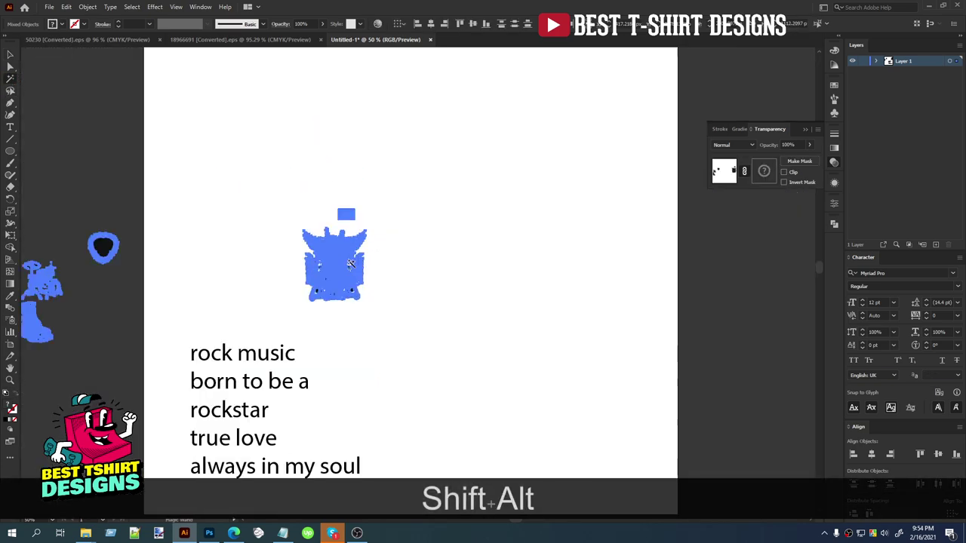
scroll(343, 257, "up", 7)
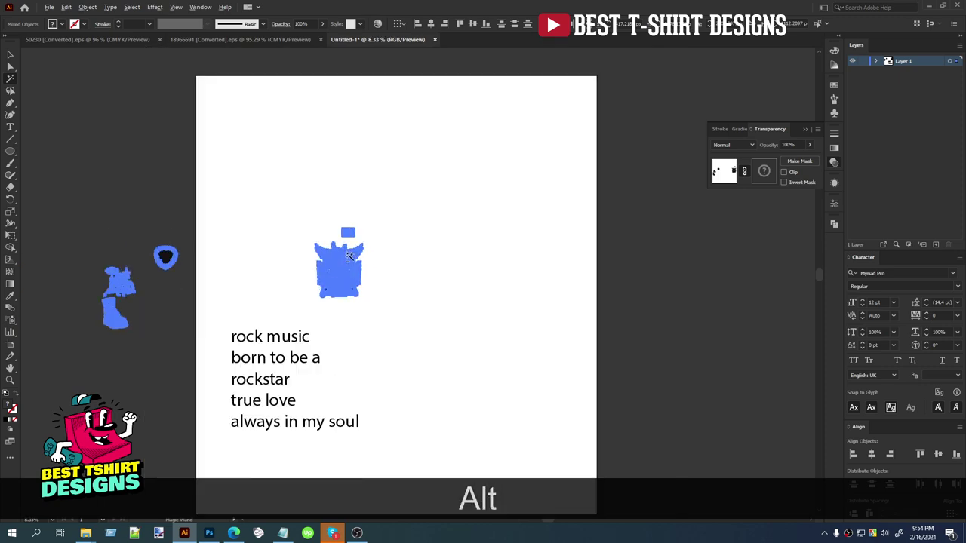
scroll(338, 215, "down", 1)
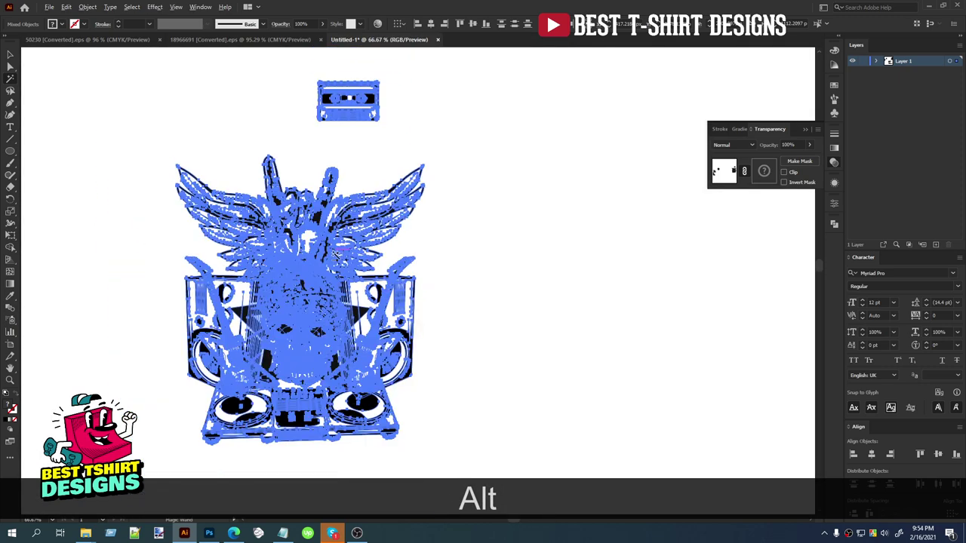
double_click(10, 406)
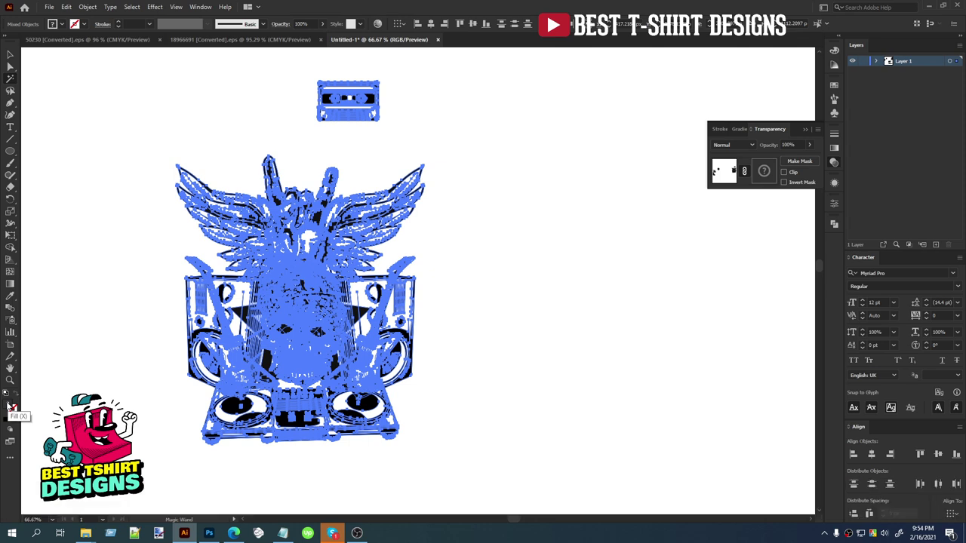
left_click_drag(548, 282, 527, 297)
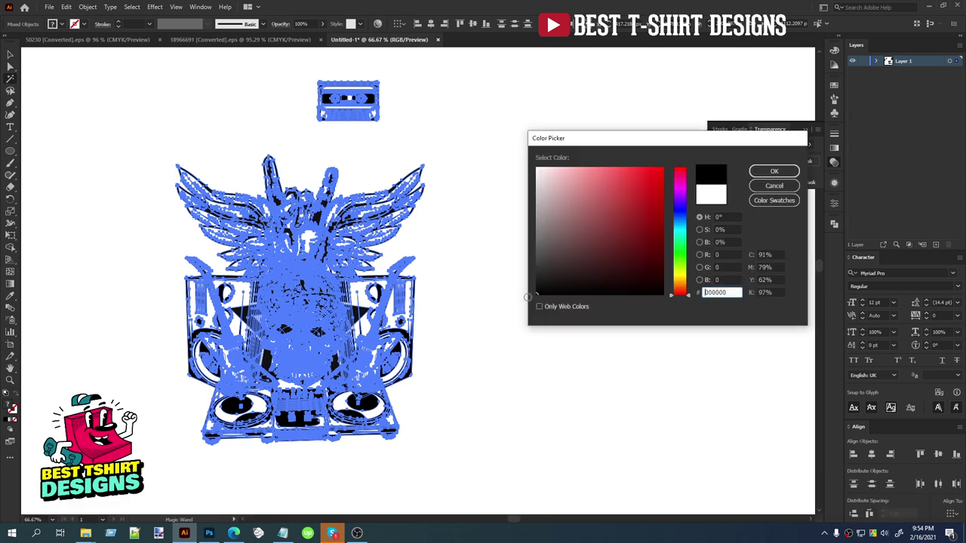
Step: Apply a 000000 black fill to the selected artwork and deselect it
left_click(773, 171)
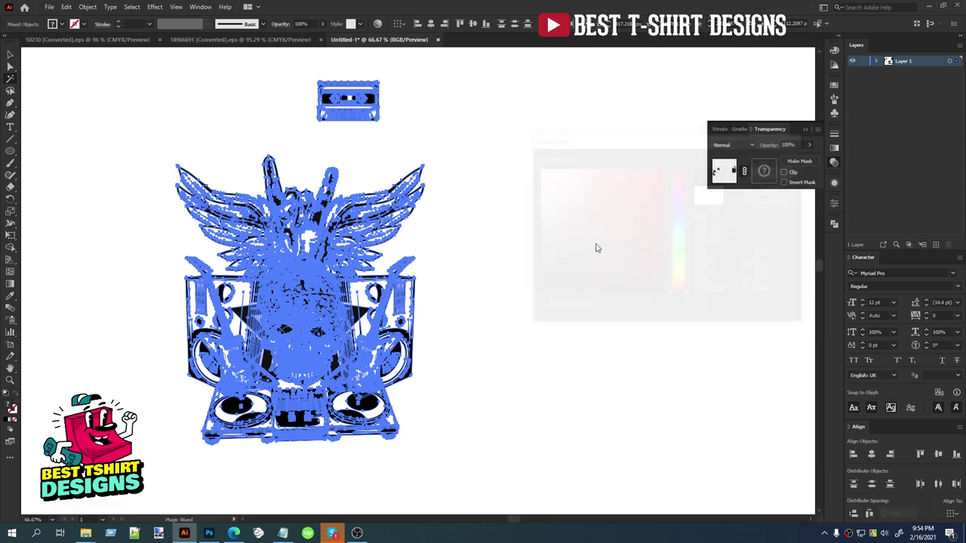
key("v")
left_click(441, 234)
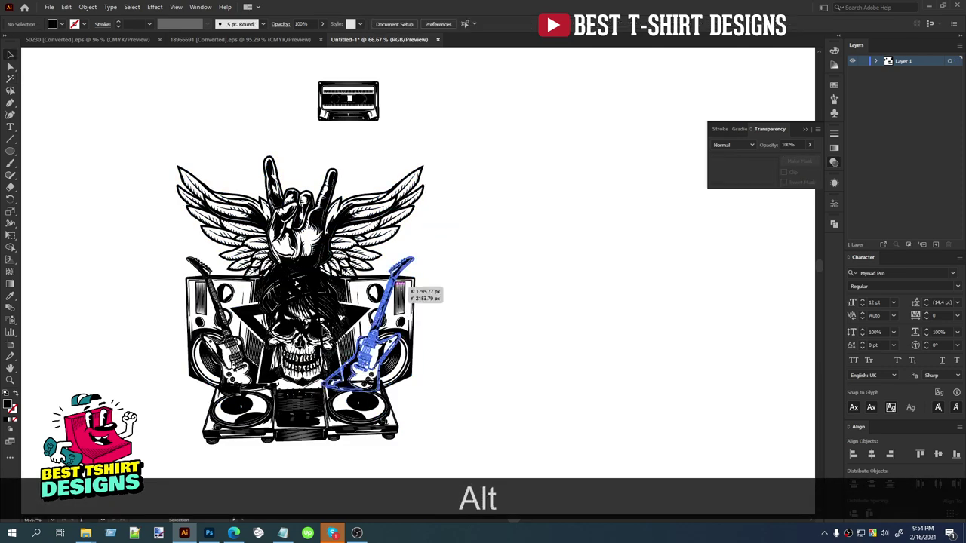
scroll(329, 325, "up", 1)
scroll(328, 317, "down", 2)
scroll(315, 264, "down", 1)
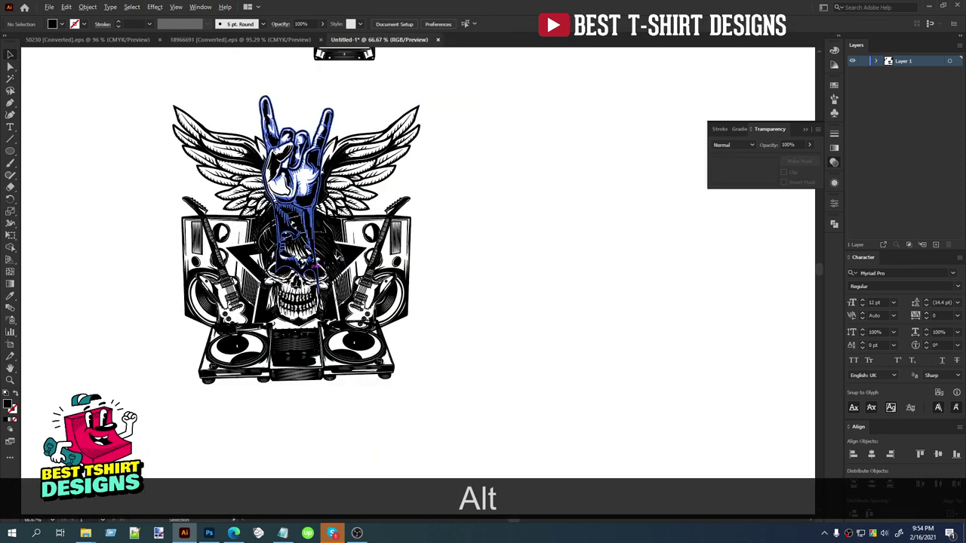
left_click(449, 194)
scroll(312, 193, "up", 1)
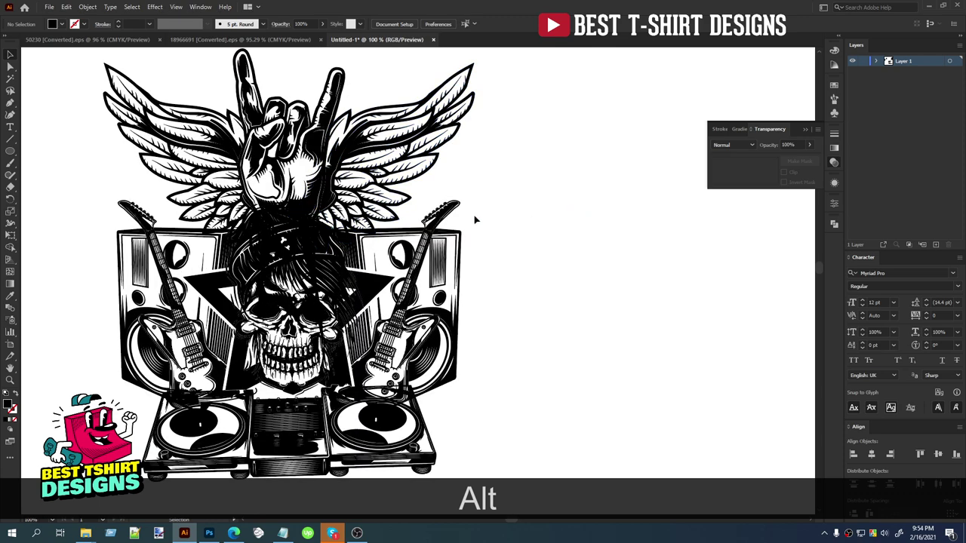
Step: Copy the speakers-and-turntables group from inside the nested skull artwork group, then leave isolation mode
left_click(396, 231)
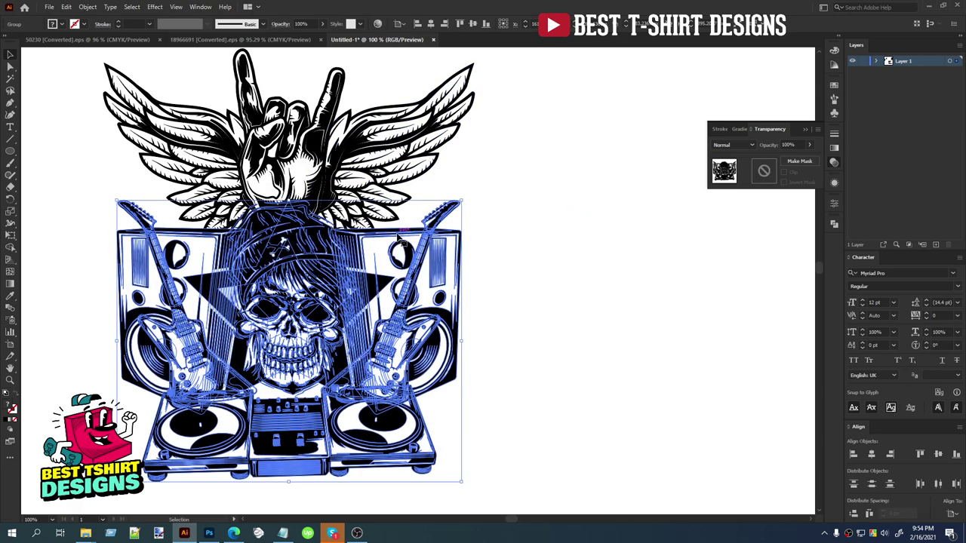
double_click(397, 234)
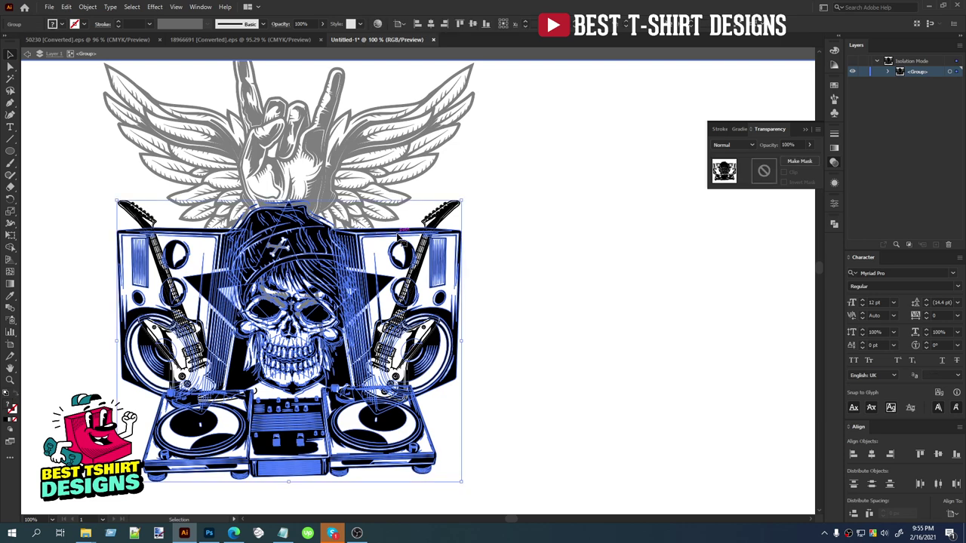
double_click(398, 231)
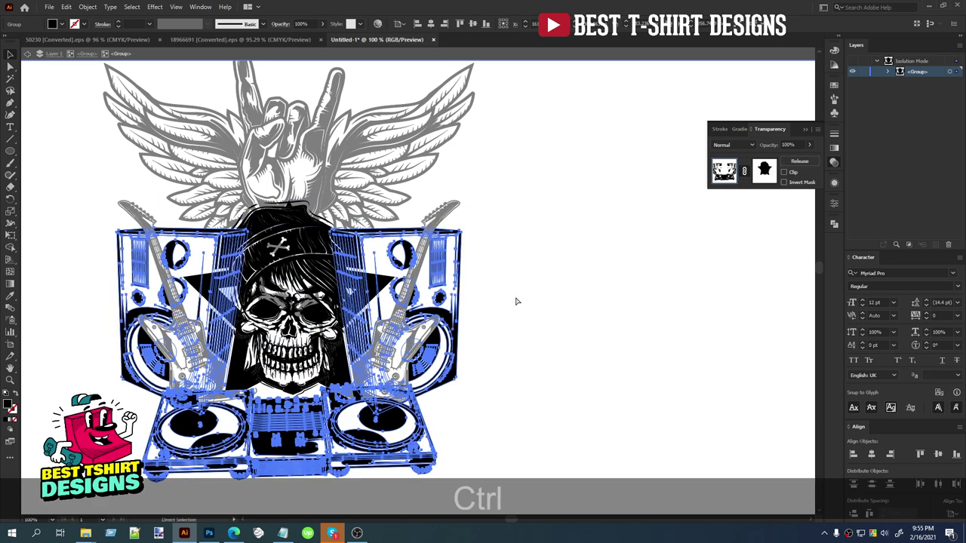
key("ctrl+c")
double_click(515, 301)
Step: Group the rock hand with the wings, give the group a non-clipping opacity mask, and paste the speakers artwork in place inside it
left_click(389, 202)
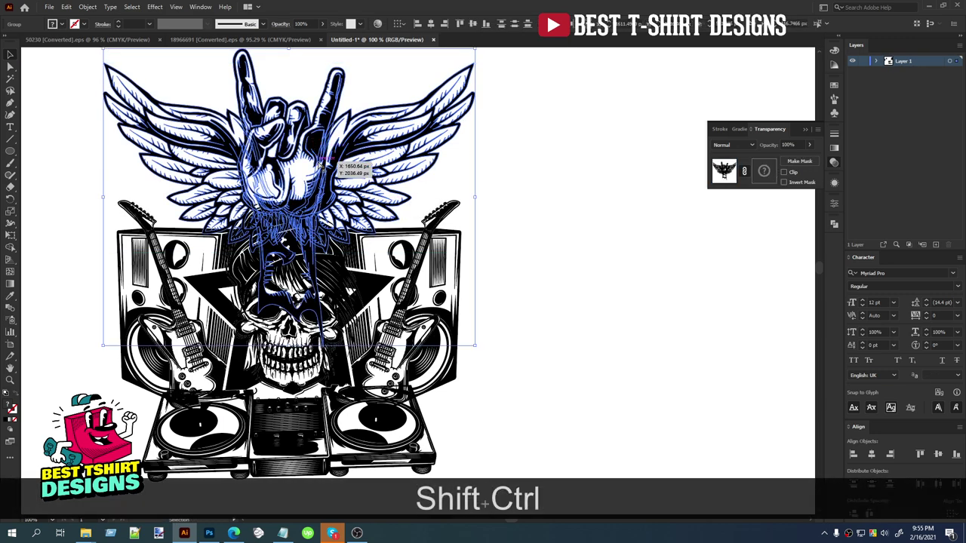
key("ctrl+shift+g")
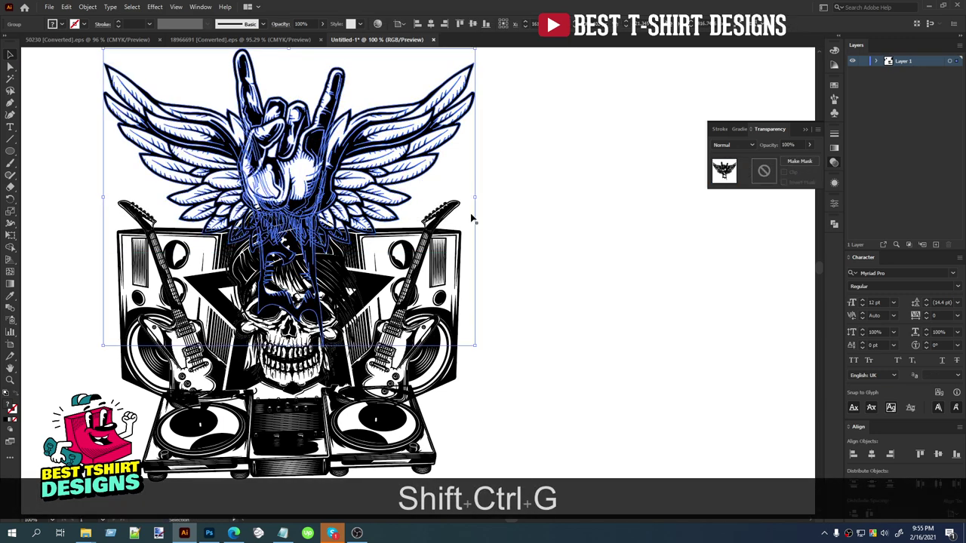
left_click(764, 172)
left_click(783, 172)
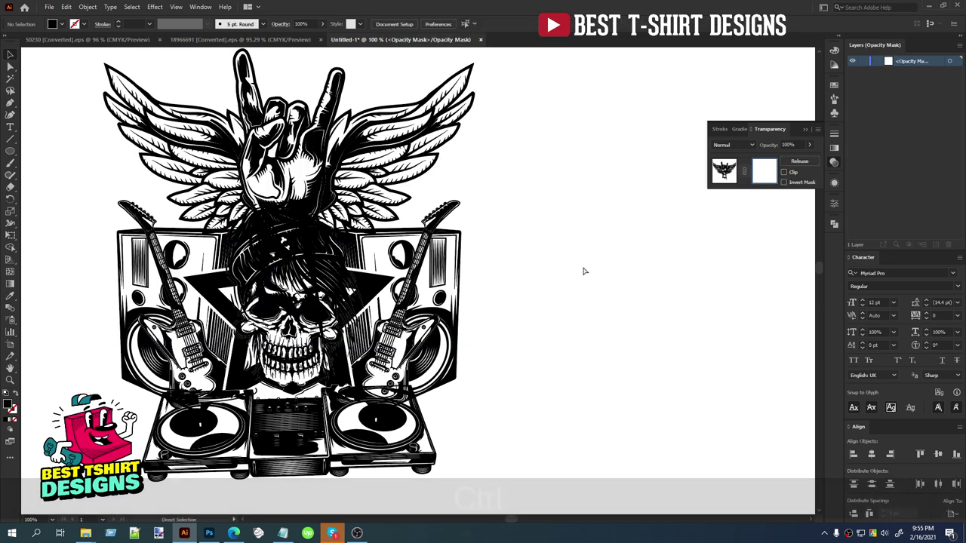
key("ctrl+f")
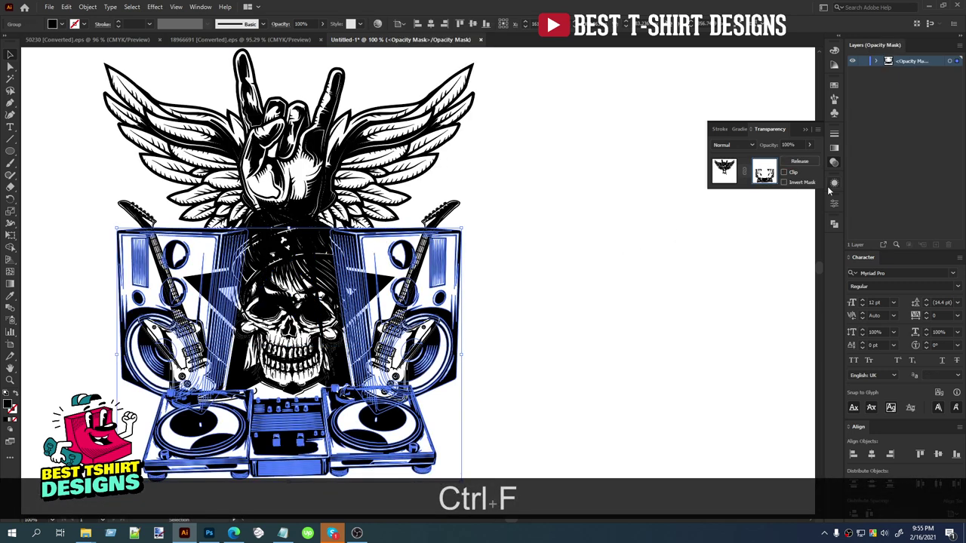
Step: Unite the pasted speakers artwork into one solid black mask silhouette and return to editing the main artwork
left_click(834, 223)
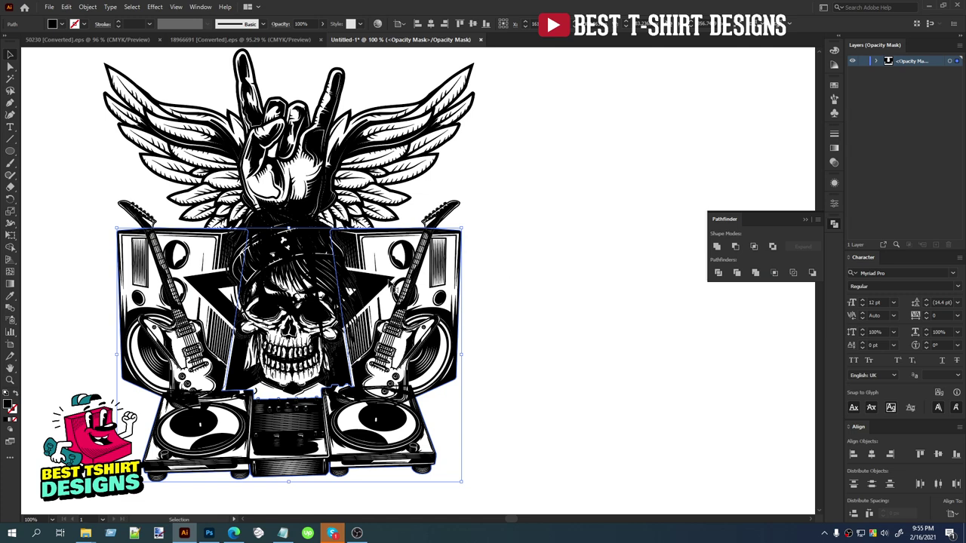
left_click(834, 163)
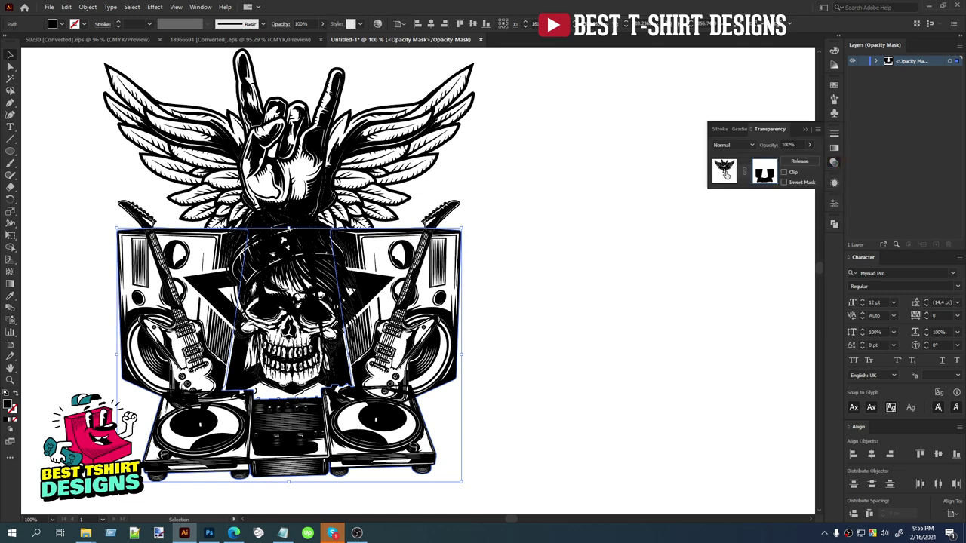
left_click(725, 173)
left_click(554, 287)
Step: Copy the skull silhouette from the opacity mask of the nested speakers-and-turntables group, then exit the mask and isolation mode
left_click(381, 263)
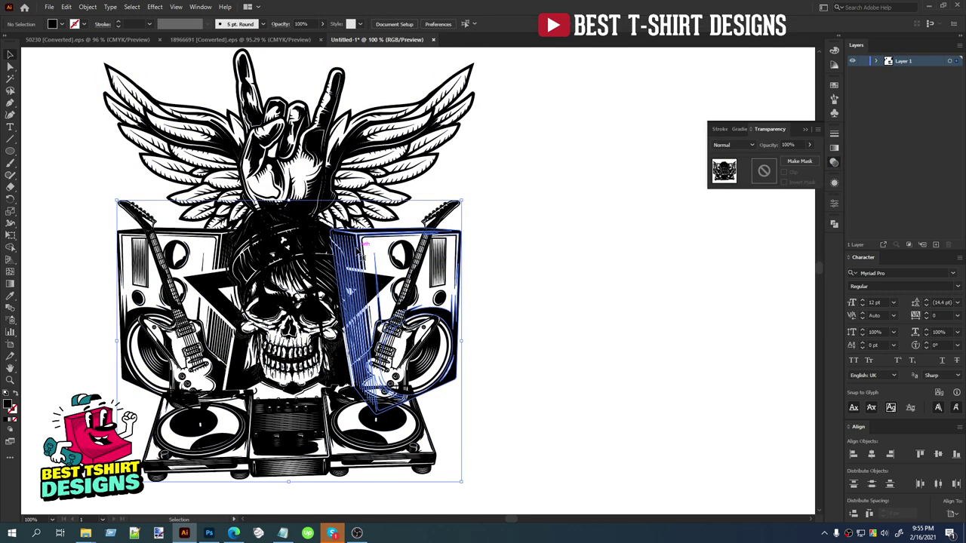
double_click(363, 256)
left_click(358, 252)
double_click(354, 246)
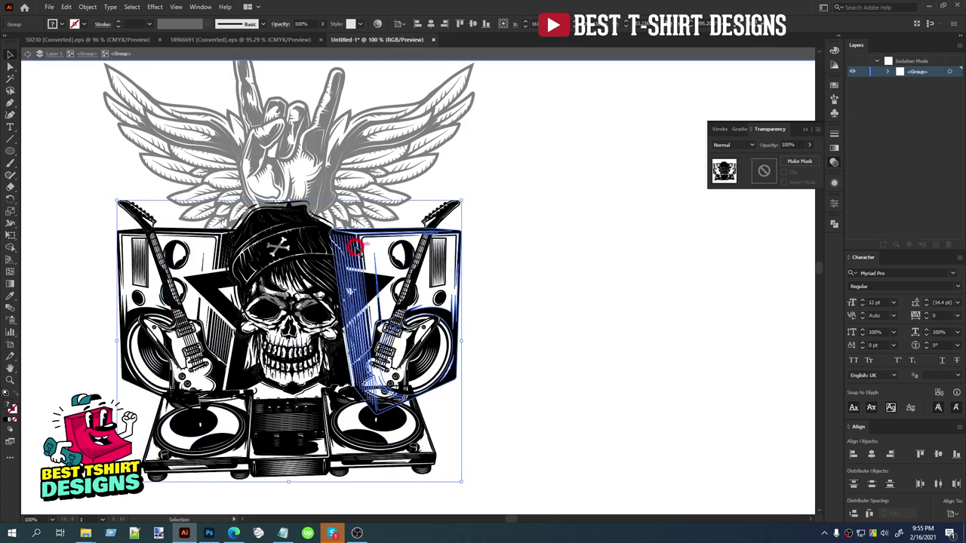
left_click(406, 263)
left_click(764, 170)
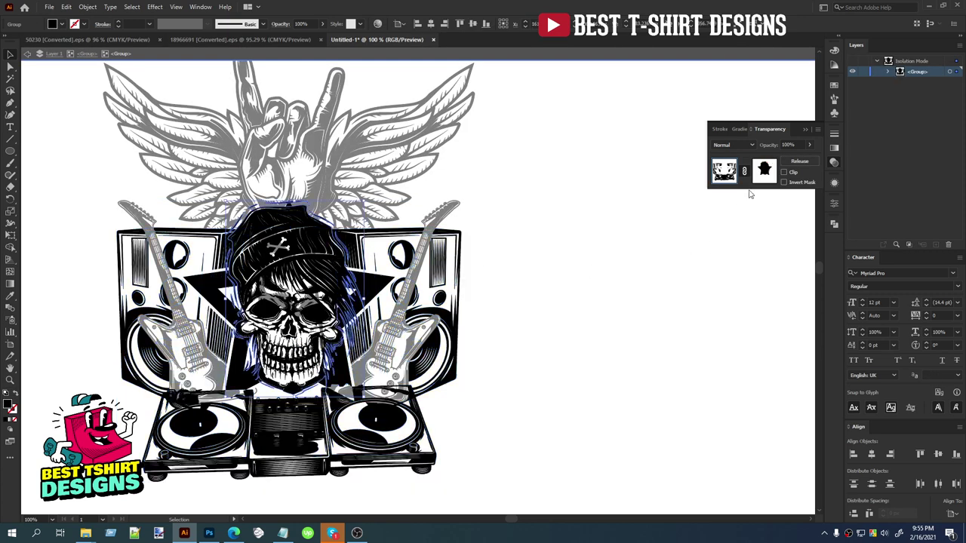
left_click(608, 354)
left_click(322, 246)
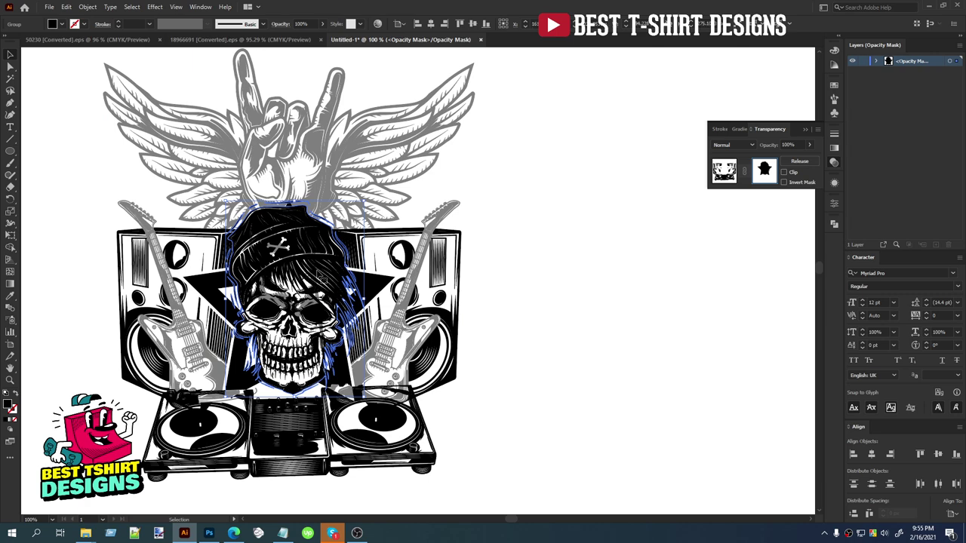
key("ctrl+c")
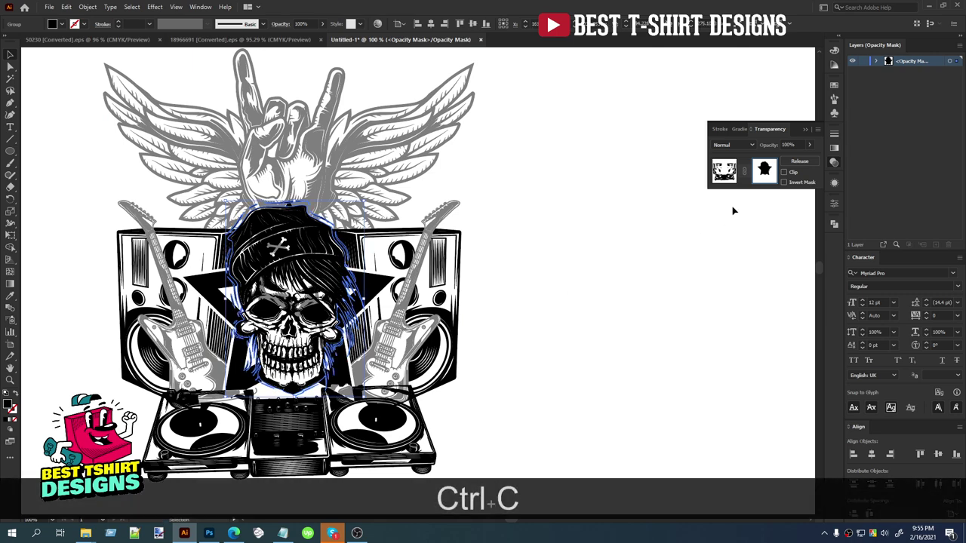
left_click(725, 178)
left_click(581, 269)
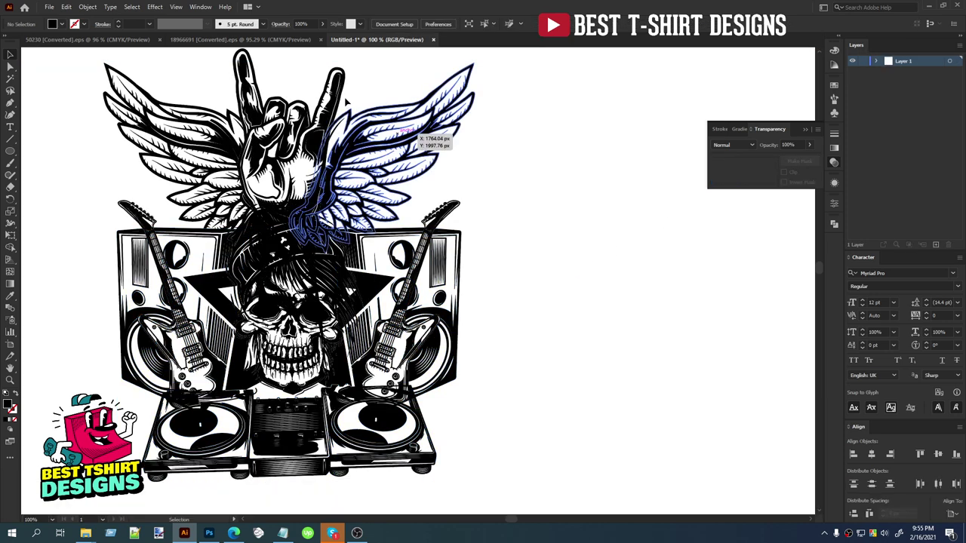
Step: Paste the skull silhouette in place into the hand-and-wings group's opacity mask and return to the main artwork
double_click(337, 90)
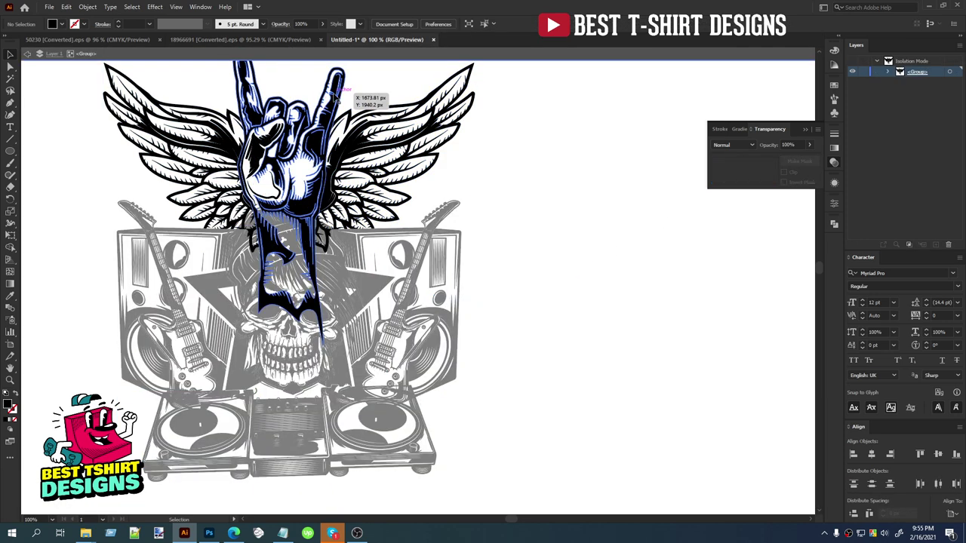
double_click(538, 188)
left_click(372, 150)
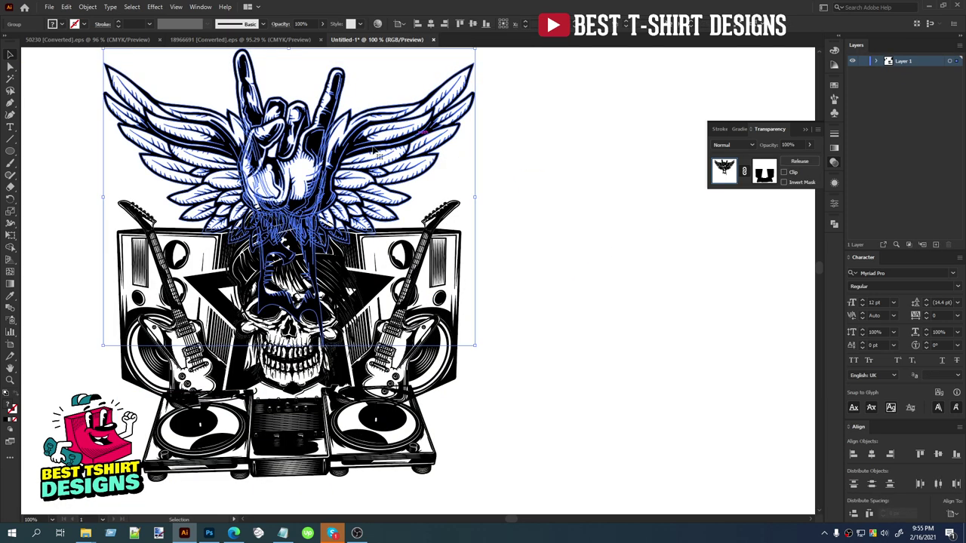
left_click(763, 174)
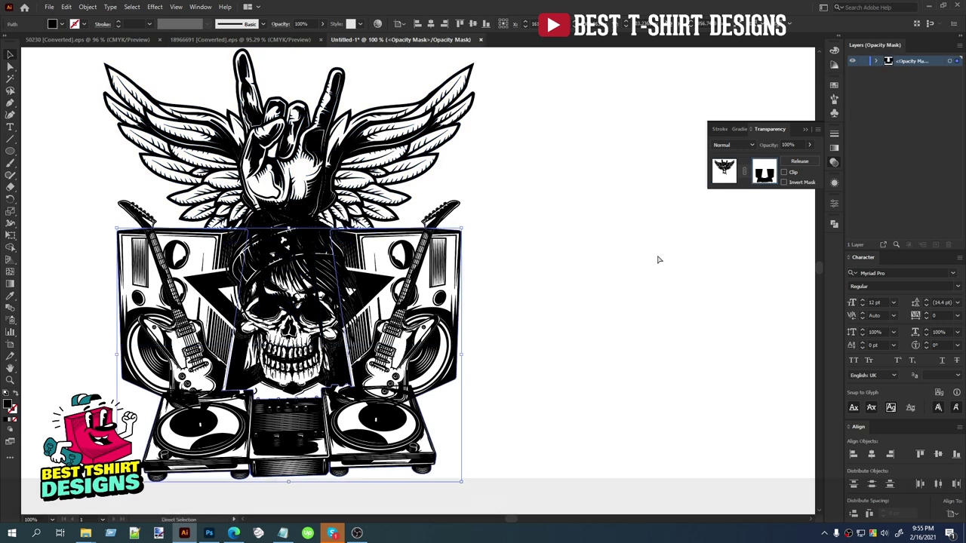
key("ctrl+f")
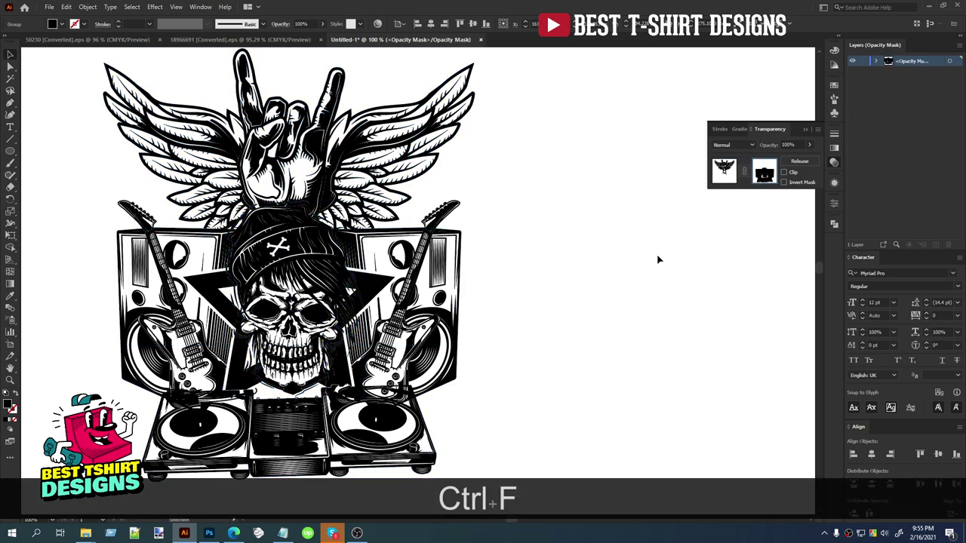
left_click(515, 278)
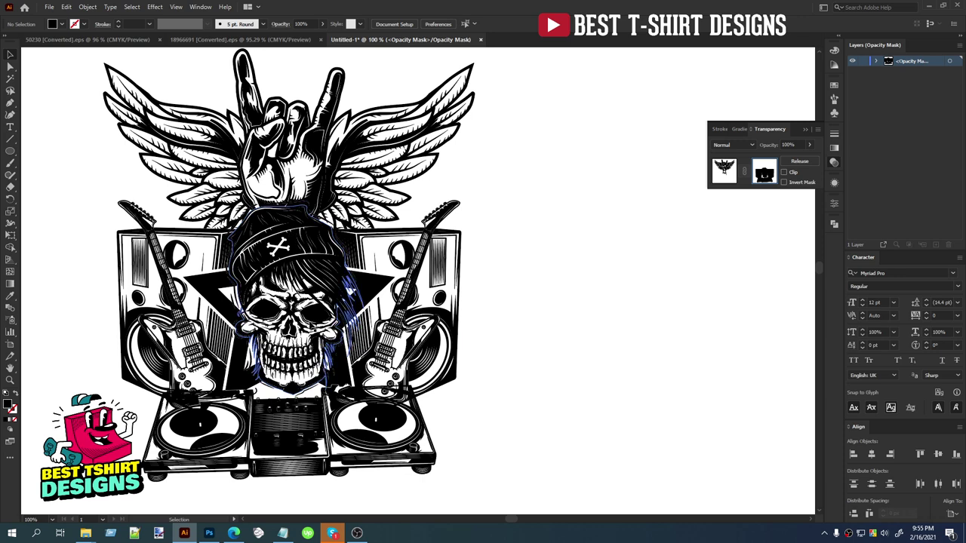
left_click(721, 170)
scroll(351, 285, "down", 1)
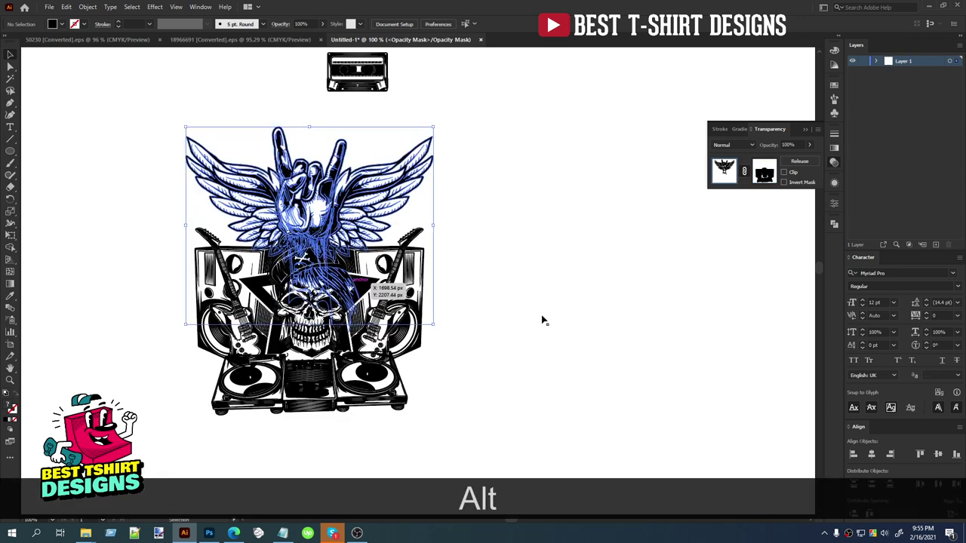
left_click(541, 316)
Step: Move the cassette aside from the skull design and group all of the remaining artwork together
scroll(262, 285, "down", 1)
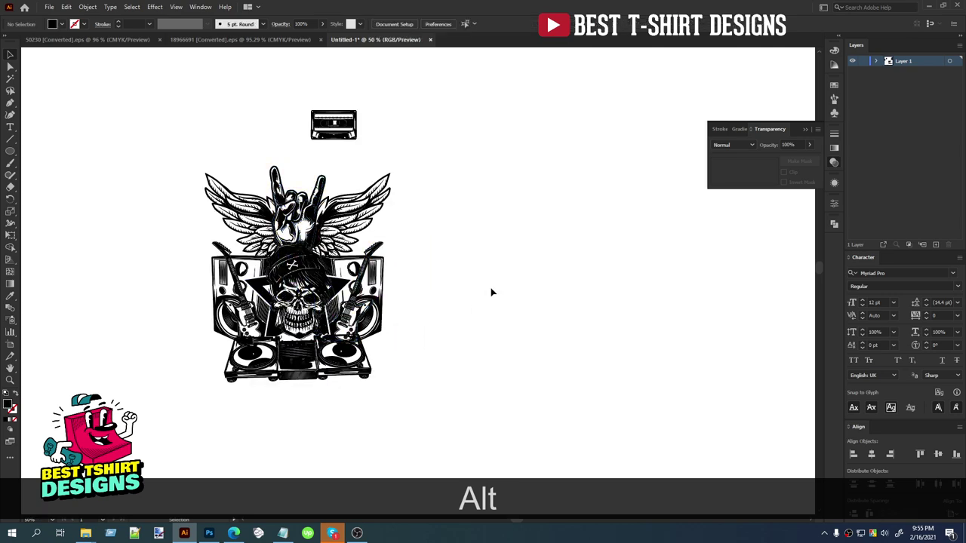
left_click_drag(346, 132, 561, 161)
left_click_drag(157, 143, 443, 424)
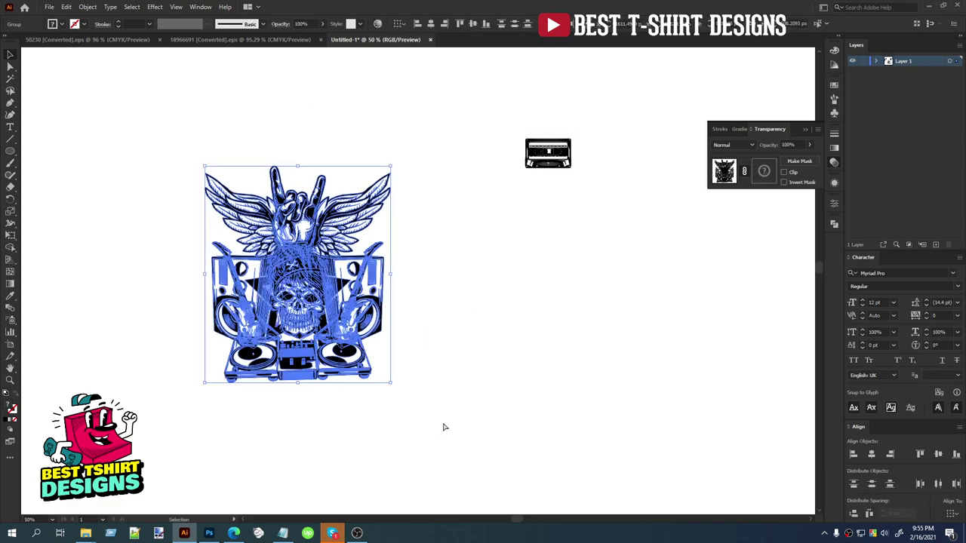
key("ctrl+g")
left_click(423, 374)
Step: Move the "rock music" text out of the phrase list to just above the skull artwork
scroll(309, 287, "up", 1, "alt")
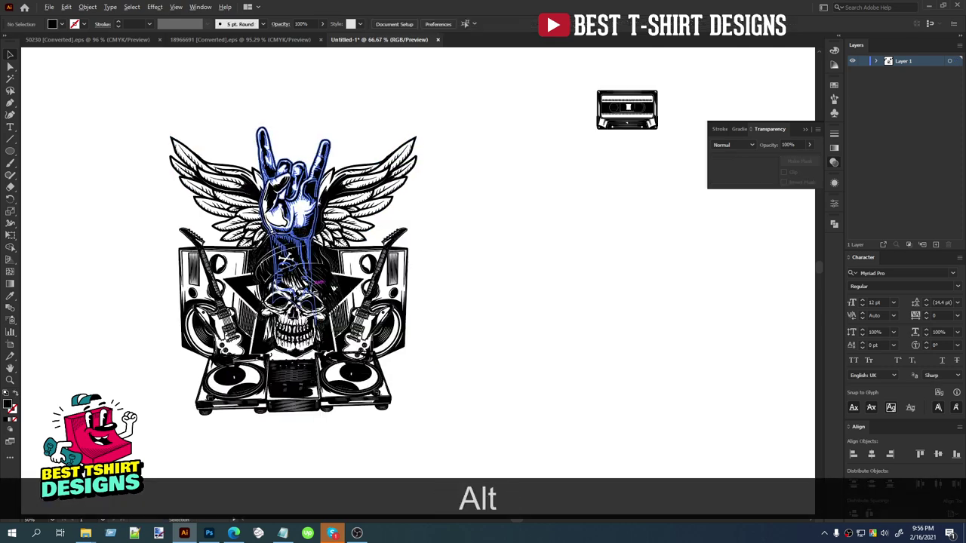
scroll(322, 298, "down", 2, "alt")
left_click_drag(278, 373, 355, 312)
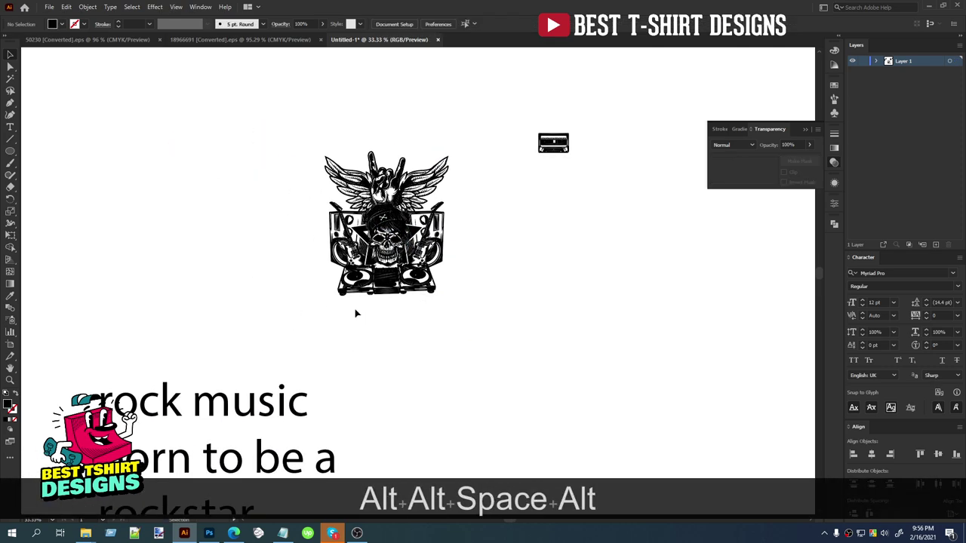
scroll(351, 312, "down", 1, "alt")
left_click_drag(411, 375, 395, 325)
left_click_drag(281, 335, 527, 311)
scroll(491, 330, "up", 2)
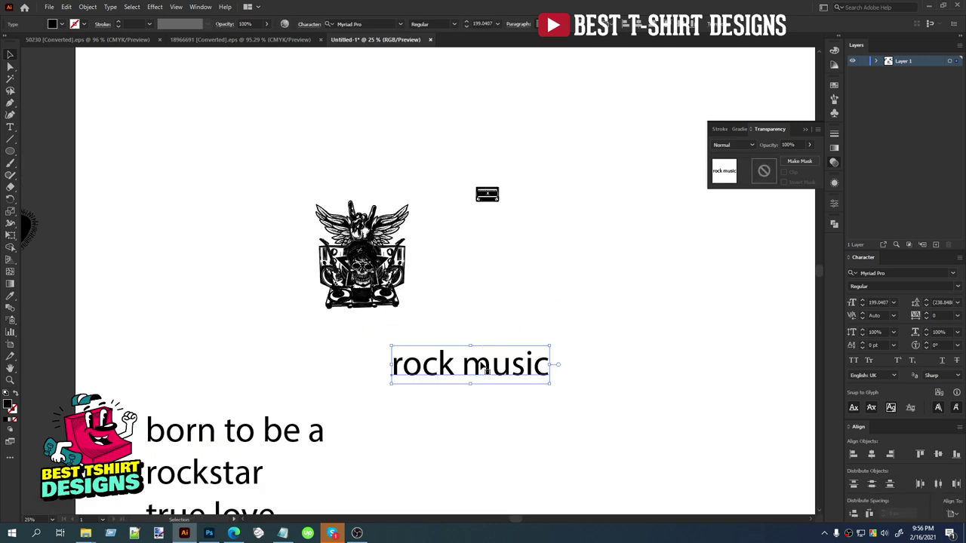
left_click_drag(489, 369, 389, 185)
scroll(392, 187, "up", 2, "alt")
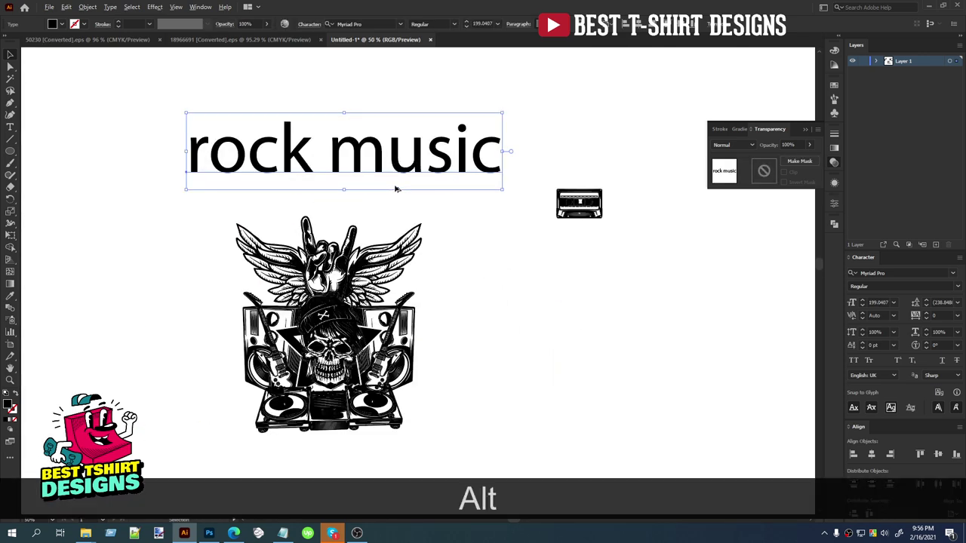
Step: Change the font of the "rock music" text to Go Everywhere
left_click(368, 23)
type("go")
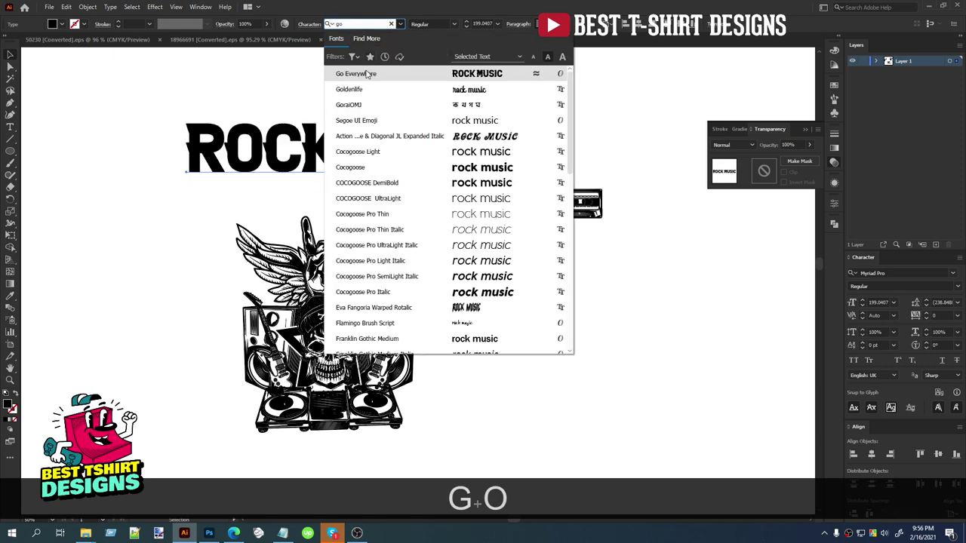
left_click(368, 73)
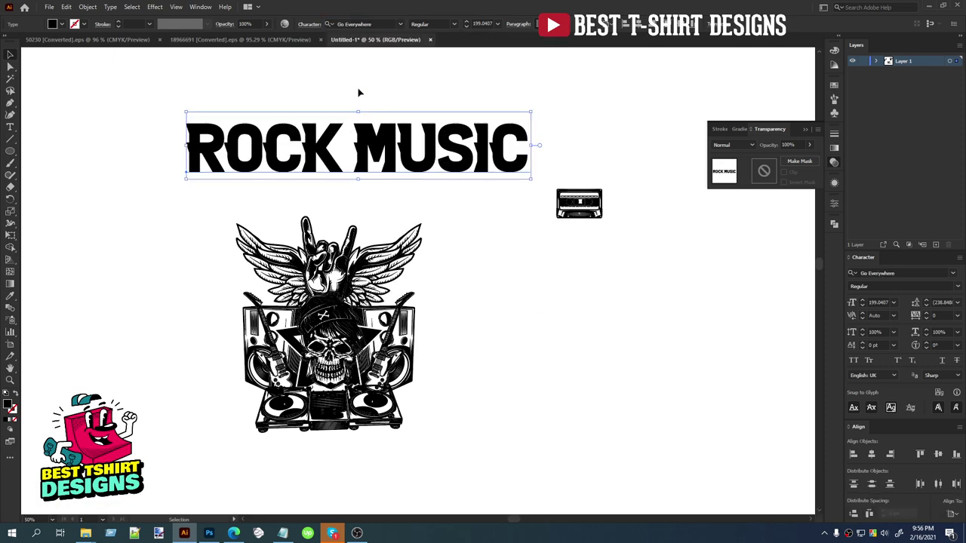
Step: Scale the "rock music" text down to about 142 pt and move it higher above the artwork
left_click_drag(524, 148, 555, 135)
left_click(496, 236)
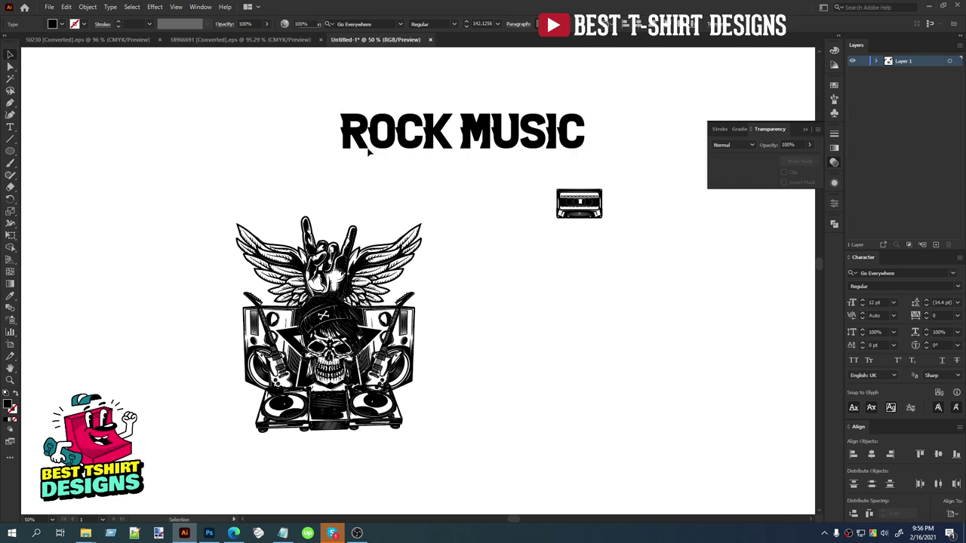
left_click_drag(388, 133, 398, 106)
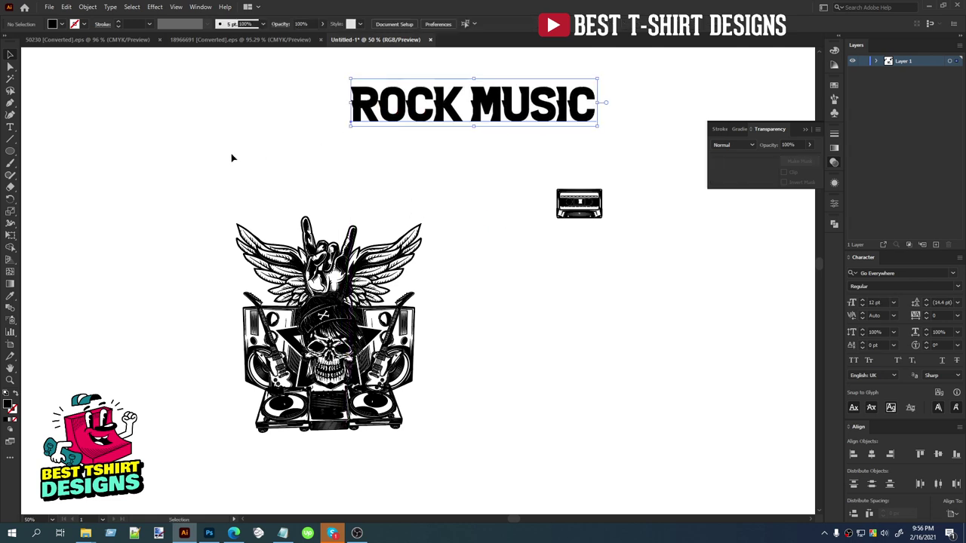
Step: Draw an unfilled, outlined circle around the hand and the upper part of the artwork, and centre it horizontally with the artwork
left_click(11, 151)
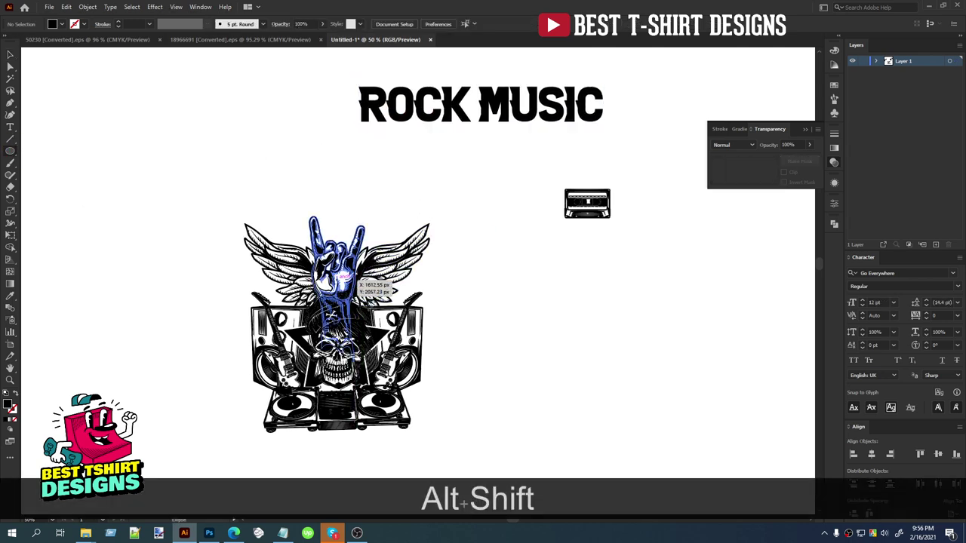
mouse_move(337, 280)
left_mouse_down()
mouse_move(403, 309)
mouse_move(425, 327)
mouse_move(423, 341)
left_mouse_up()
key("shift+x")
key("v")
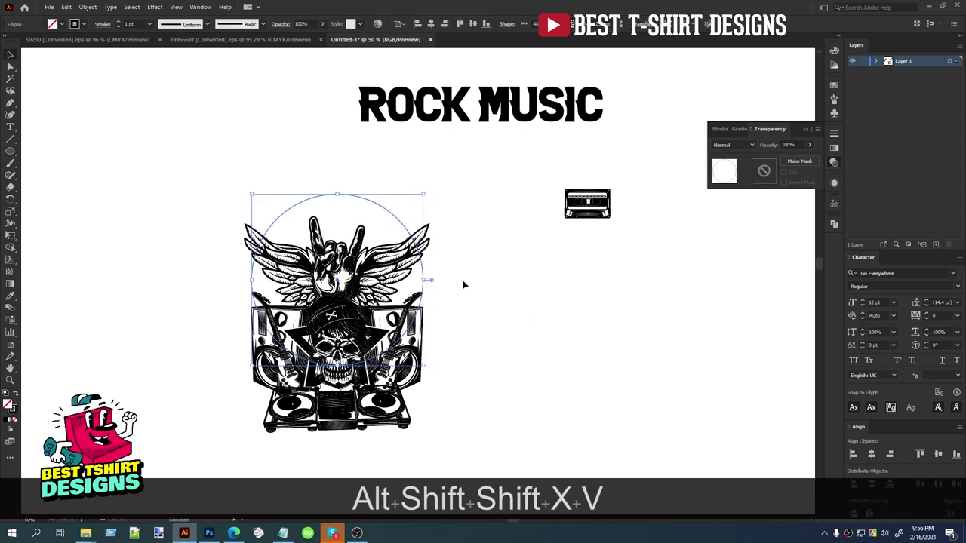
left_click_drag(205, 223, 473, 433)
left_click(429, 25)
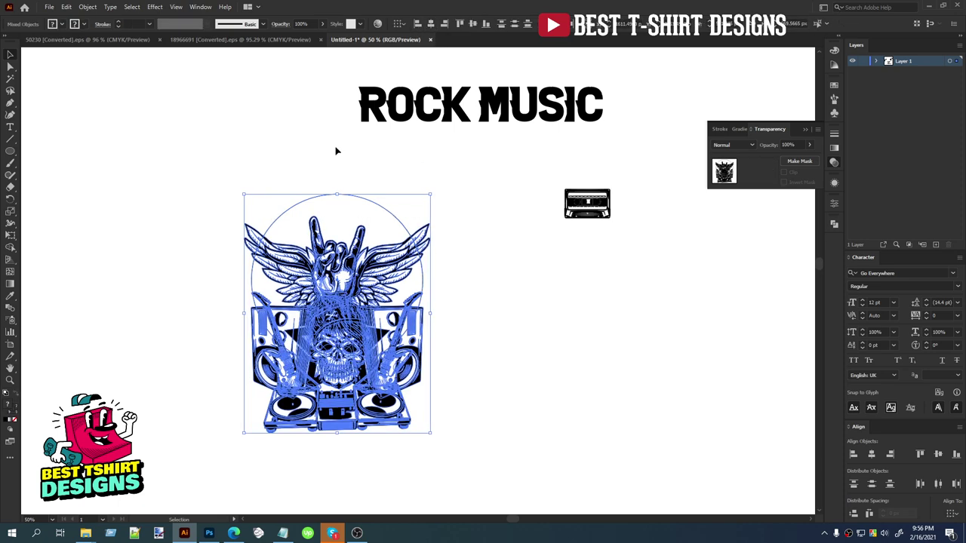
left_click(328, 150)
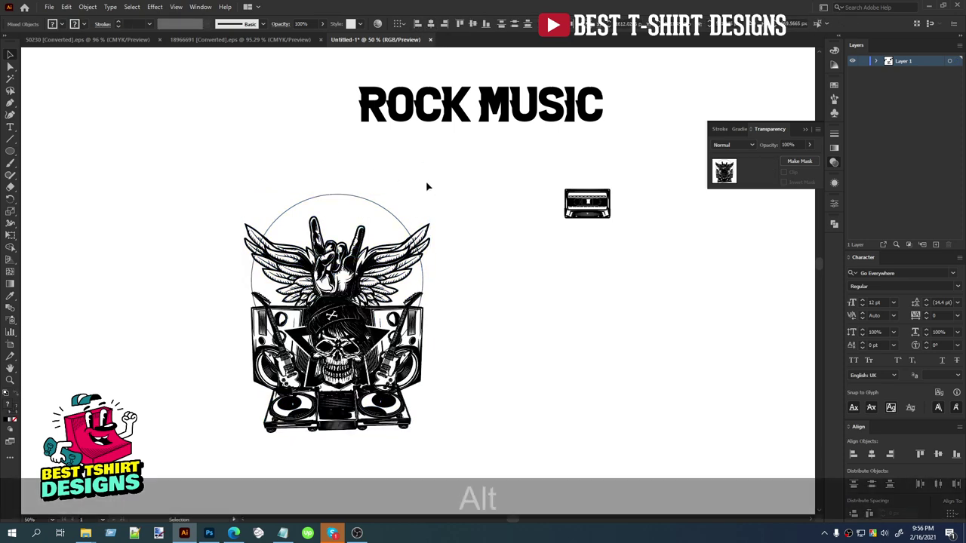
Step: Widen the gap between "ROCK" and "MUSIC" by shifting the letter M with the Touch Type tool
scroll(442, 98, "up", 2)
left_click(287, 149)
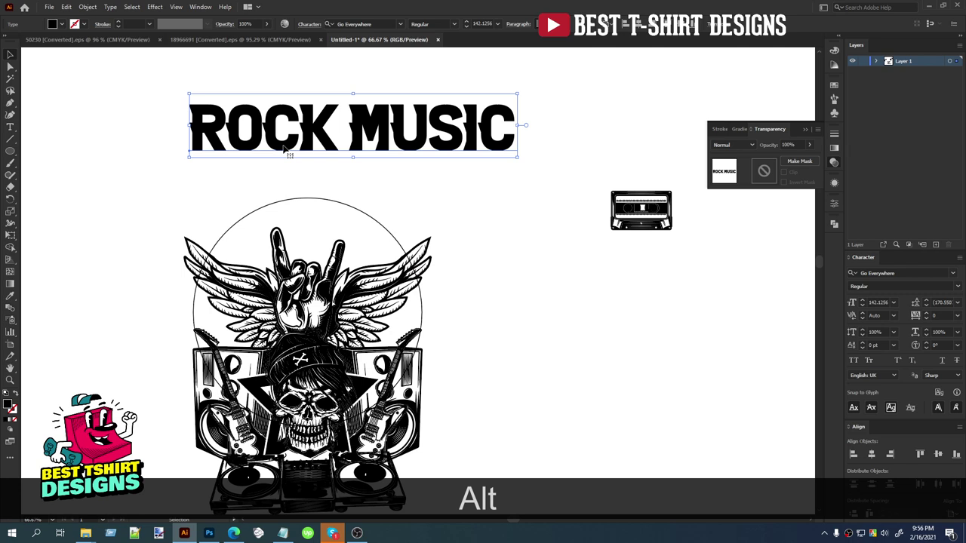
key("shift")
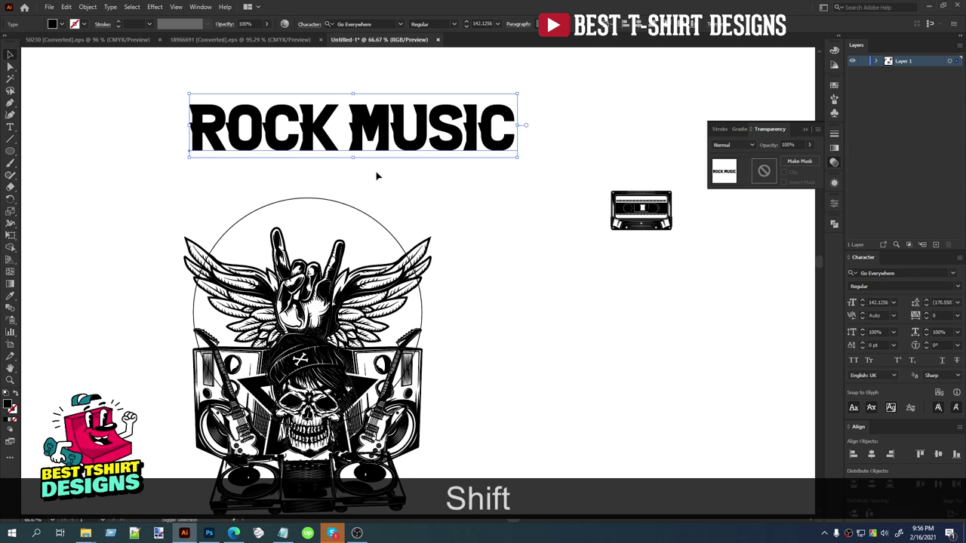
key("shift+t")
left_click(374, 146)
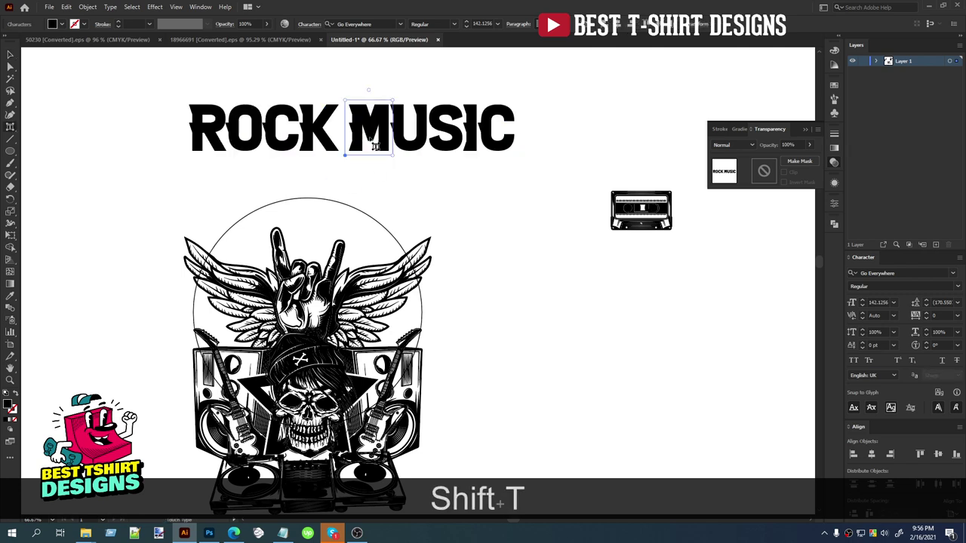
key("Right")
key("Right")
key("Right")
key("Right")
key("Right")
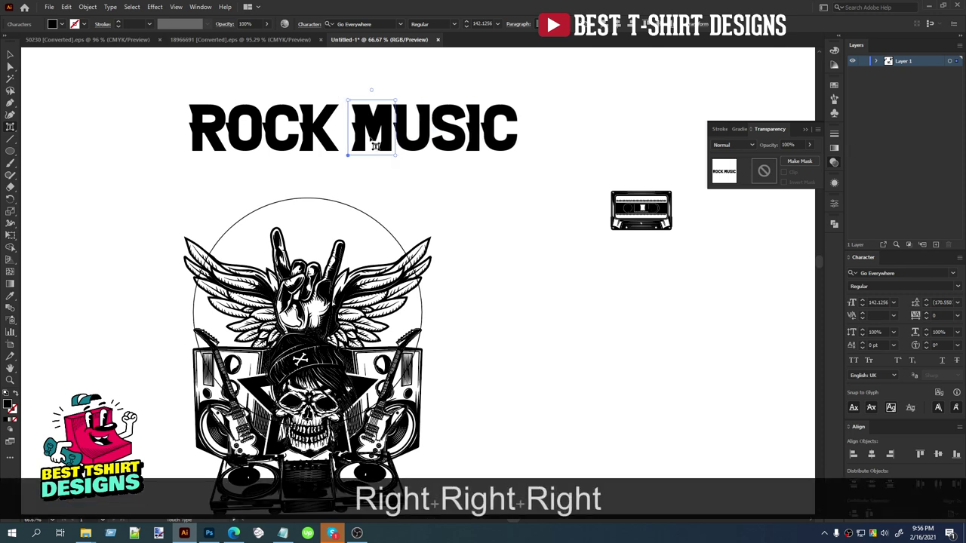
key("Right")
key("Right")
key("Right")
key("v")
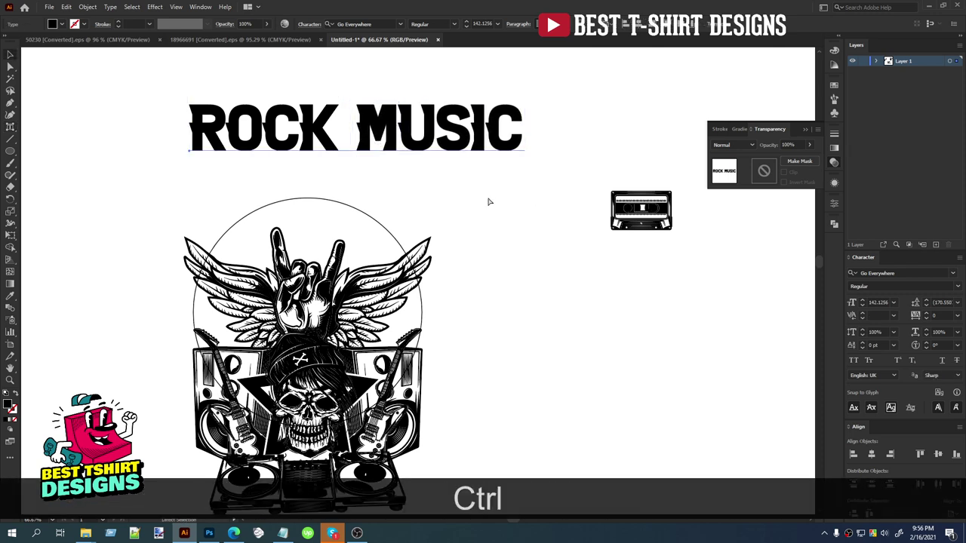
Step: Cut the "ROCK MUSIC" text and place it along the circle as type on a path
key("ctrl+x")
left_click(334, 200)
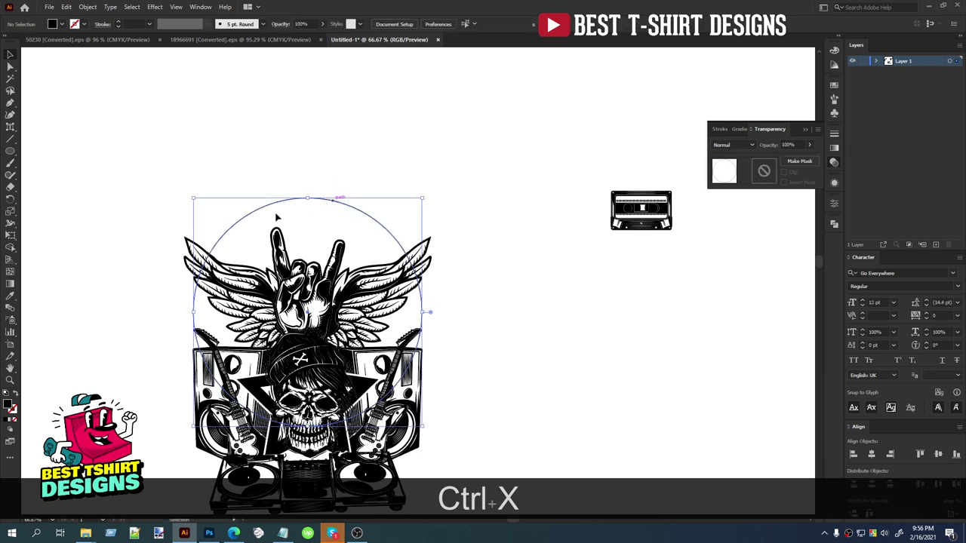
left_click_drag(10, 130, 47, 151)
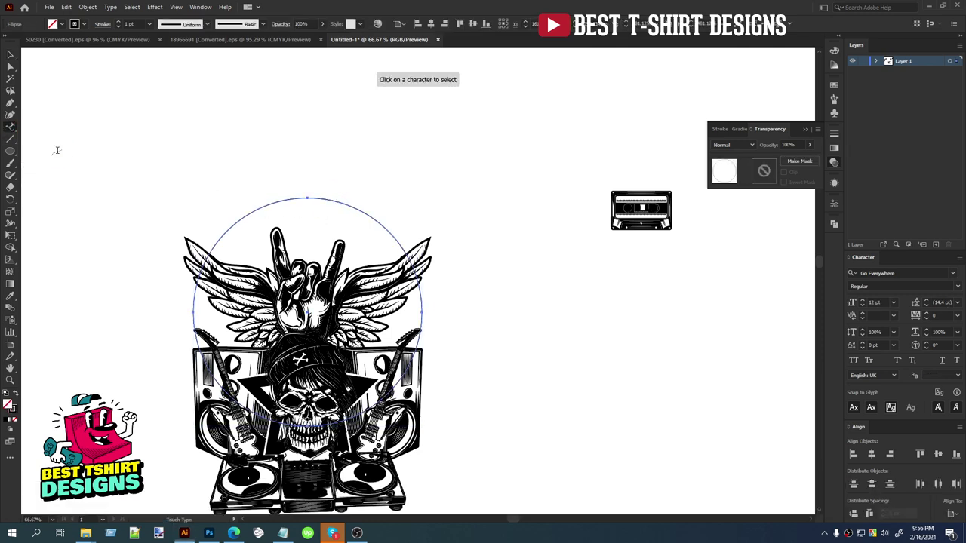
left_click(193, 309)
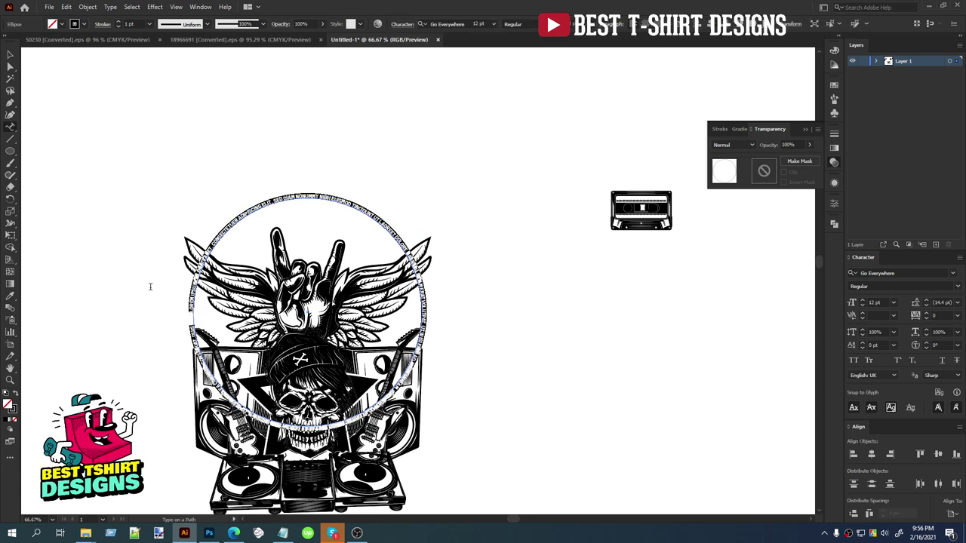
key("ctrl+v")
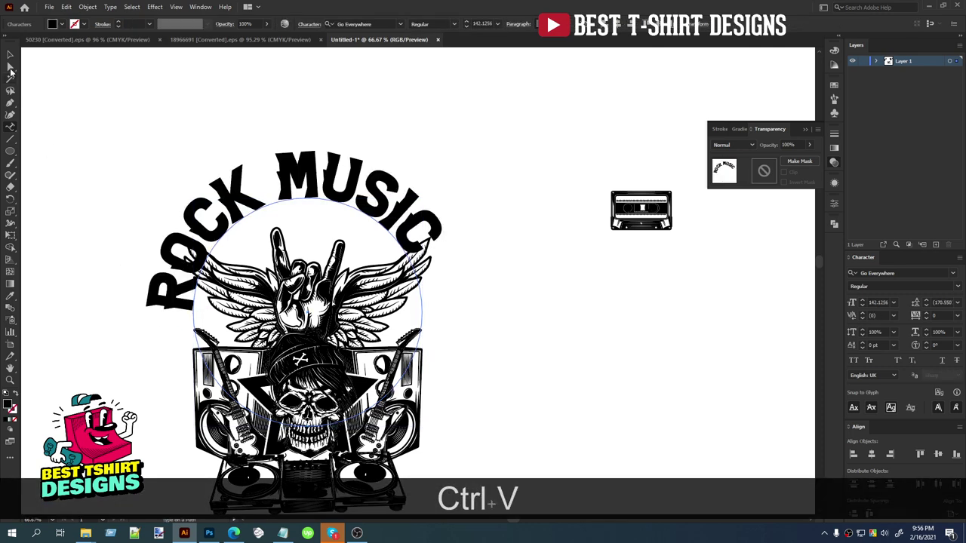
Step: Centre the curved "ROCK MUSIC" text over the circle's upper half and set its size to 100 pt
left_click(10, 55)
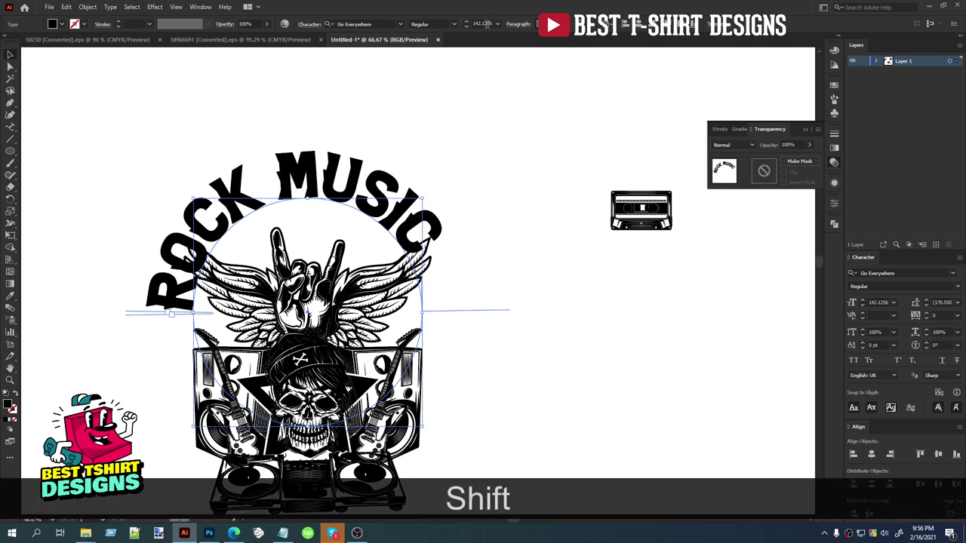
scroll(487, 25, "down", 6)
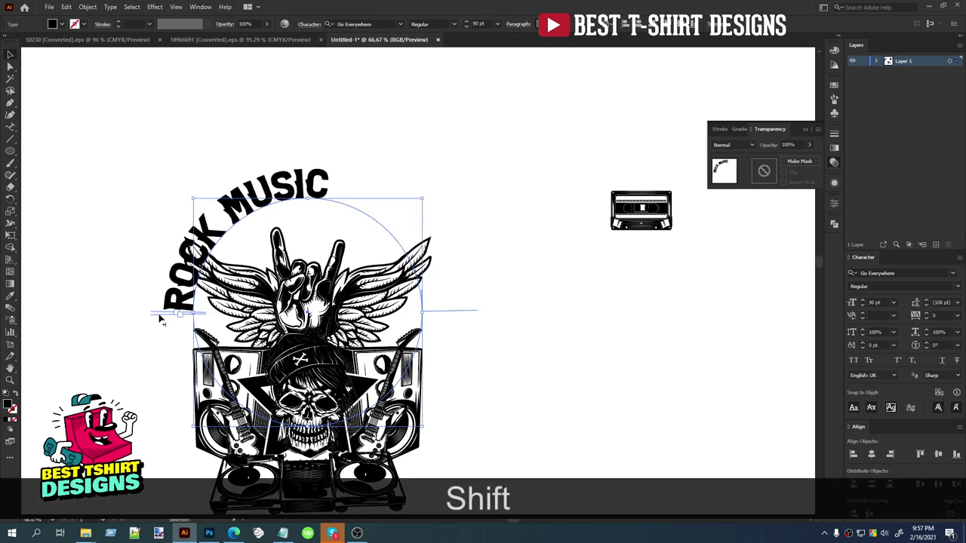
left_click_drag(160, 319, 506, 314)
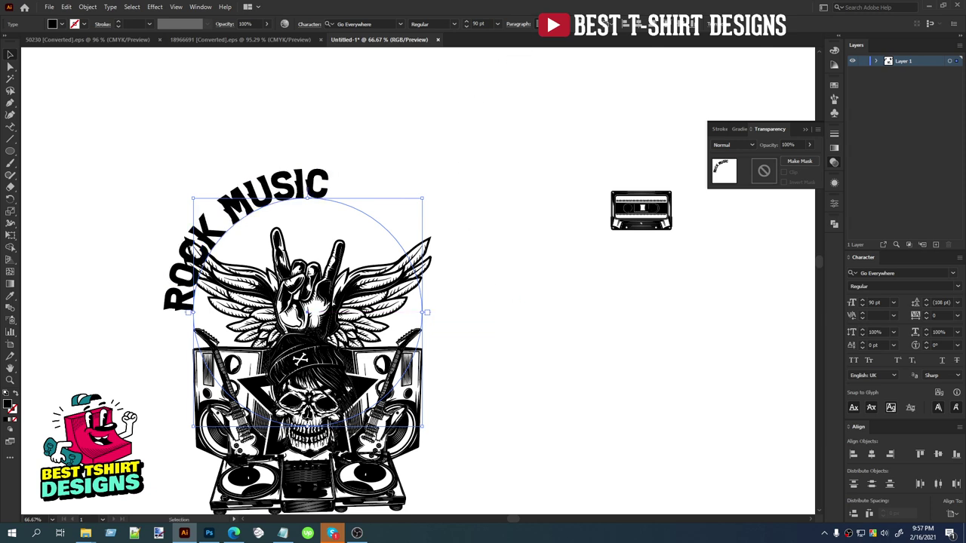
left_click(551, 24)
scroll(477, 24, "up", 1)
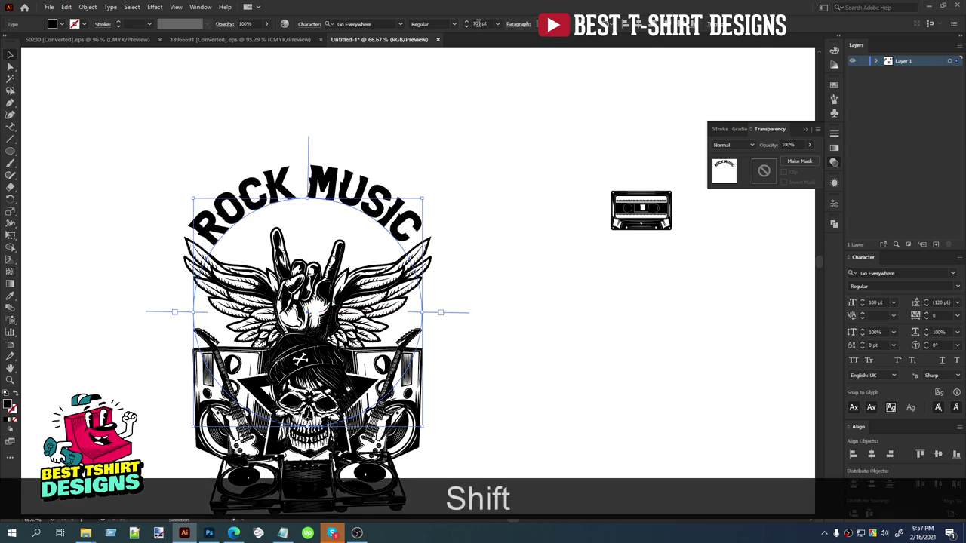
scroll(310, 207, "up", 1)
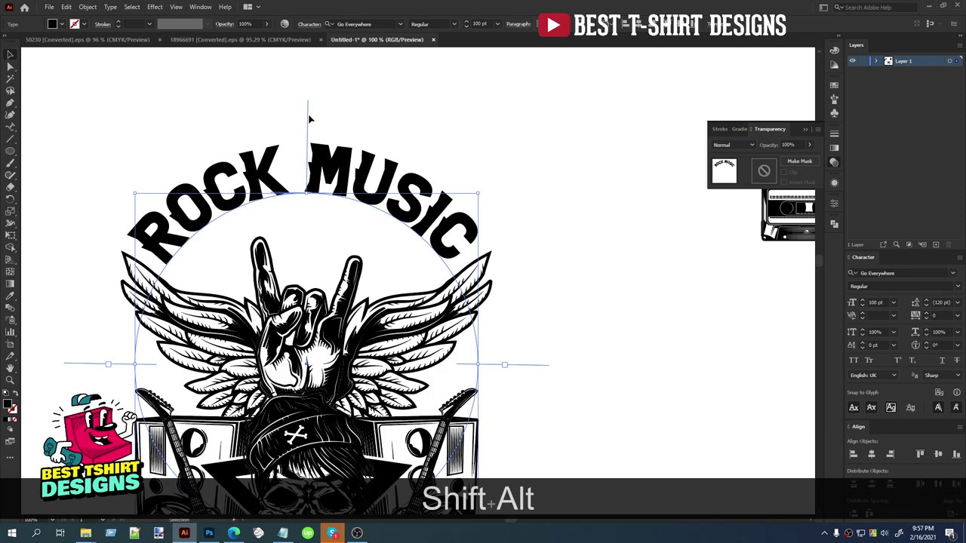
Step: Shift the curved "ROCK MUSIC" text slightly clockwise along the circle to balance it above the hand
left_click_drag(308, 115, 312, 114)
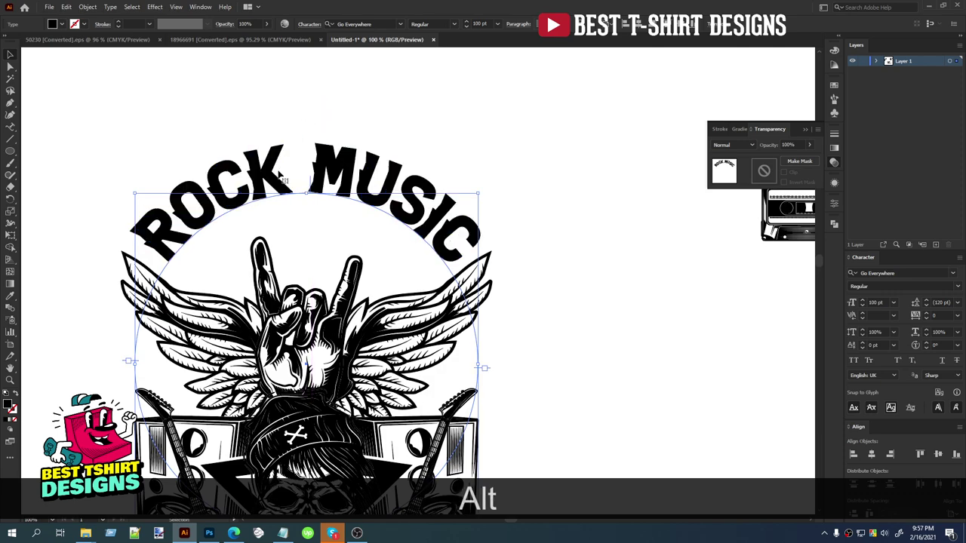
scroll(409, 144, "down", 1)
left_click(408, 145)
scroll(410, 161, "down", 1)
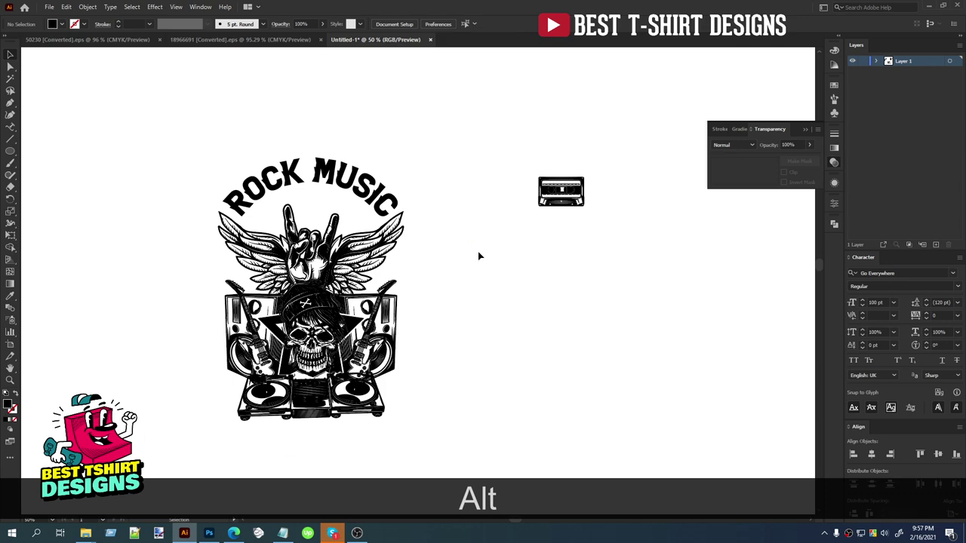
Step: Examine the composition of the arched text and skull artwork from close up and from a distance
scroll(462, 247, "down", 1)
left_click(454, 245)
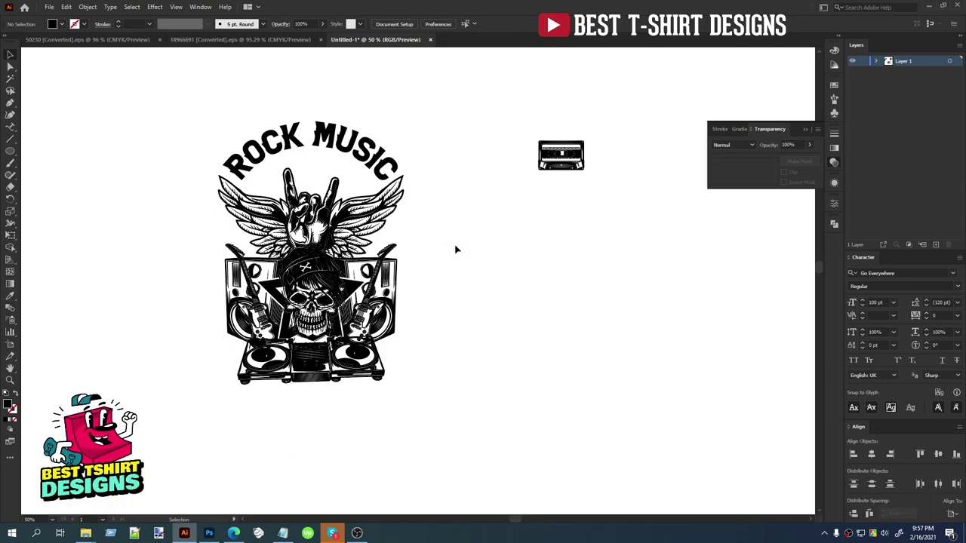
scroll(388, 280, "down", 1)
scroll(437, 241, "up", 1)
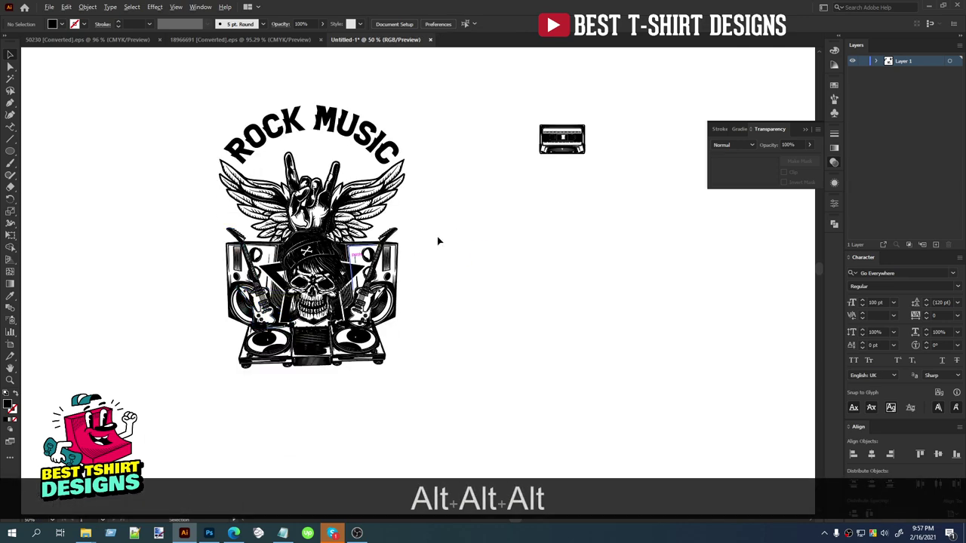
scroll(437, 241, "down", 2)
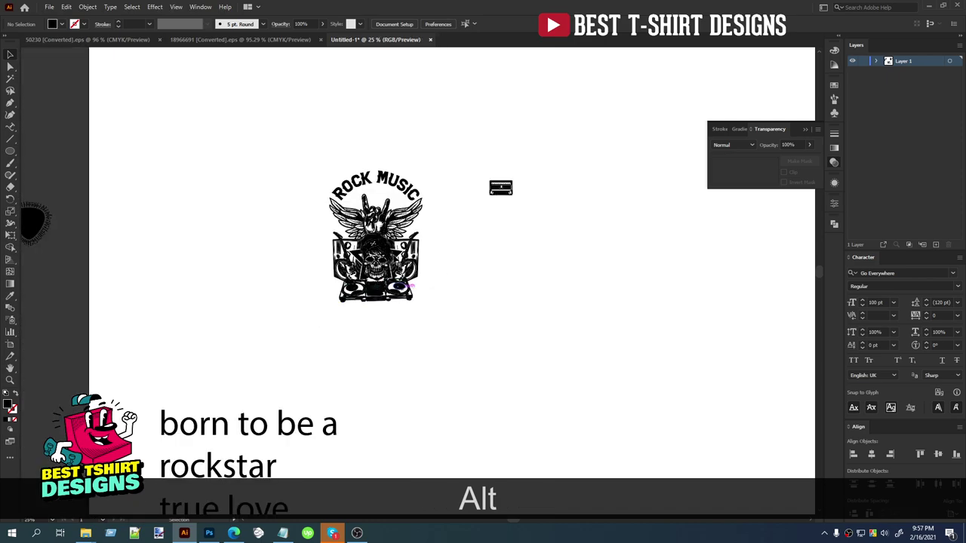
scroll(396, 261, "up", 5)
scroll(372, 264, "down", 3)
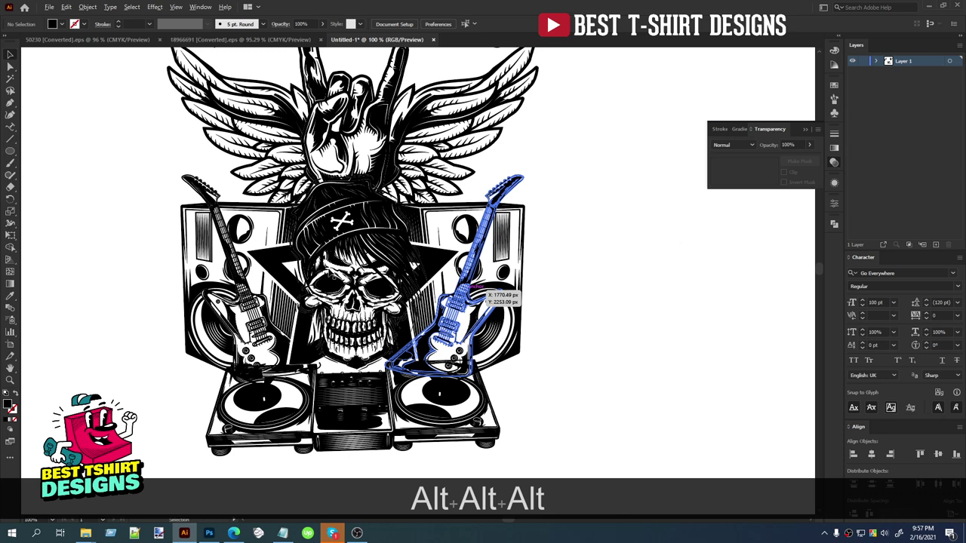
scroll(472, 289, "down", 3)
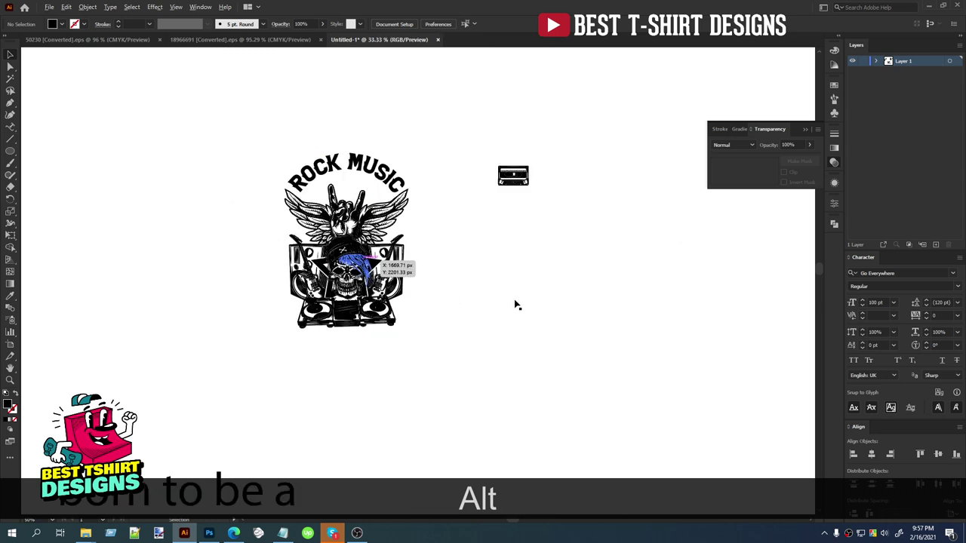
scroll(404, 311, "down", 1)
scroll(239, 390, "down", 1)
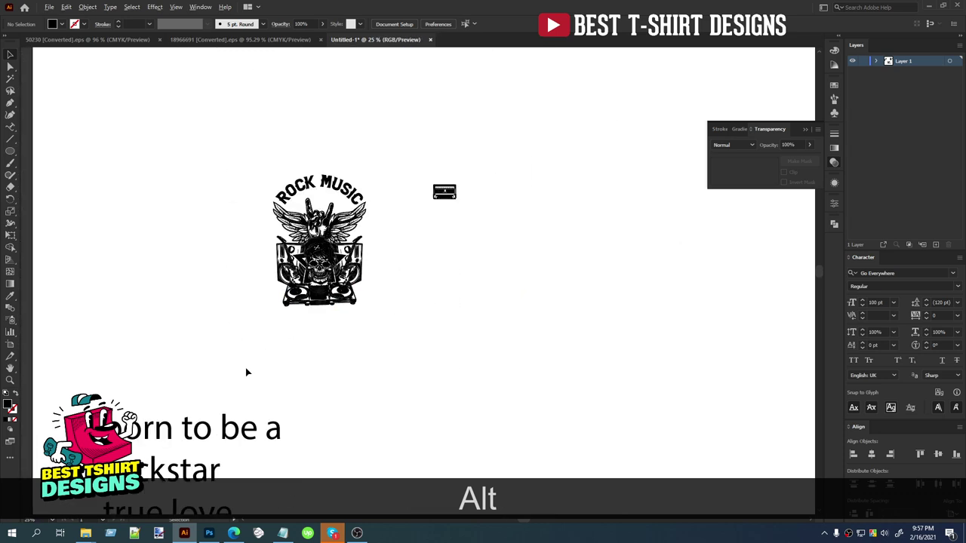
Step: Move the "born to be a" and "rockstar" texts out of the phrase list to beside and below the artwork
left_click_drag(226, 436, 538, 302)
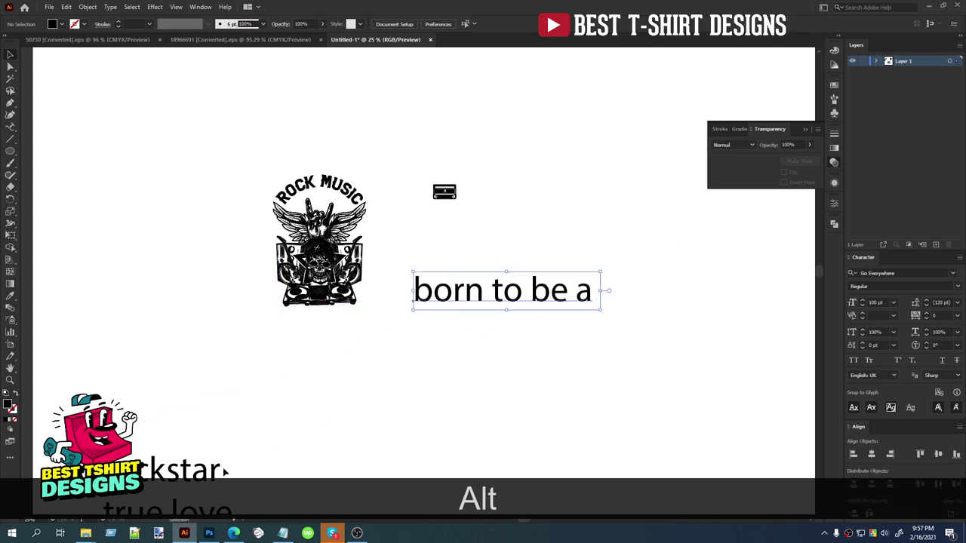
left_click_drag(178, 470, 345, 345)
Step: Apply the style of the arched "ROCK MUSIC" text to "rockstar" and place it directly beneath the turntables
key("i")
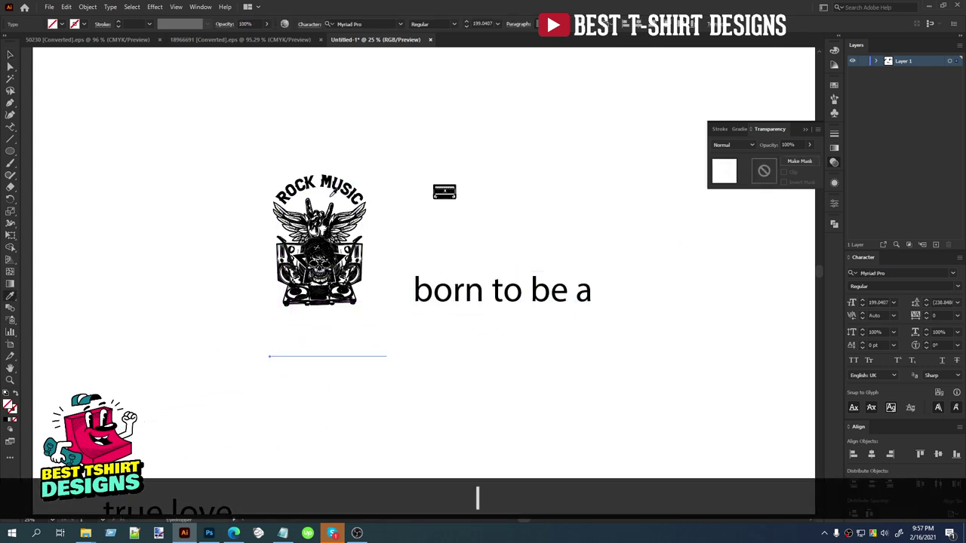
left_click(338, 174)
key("v")
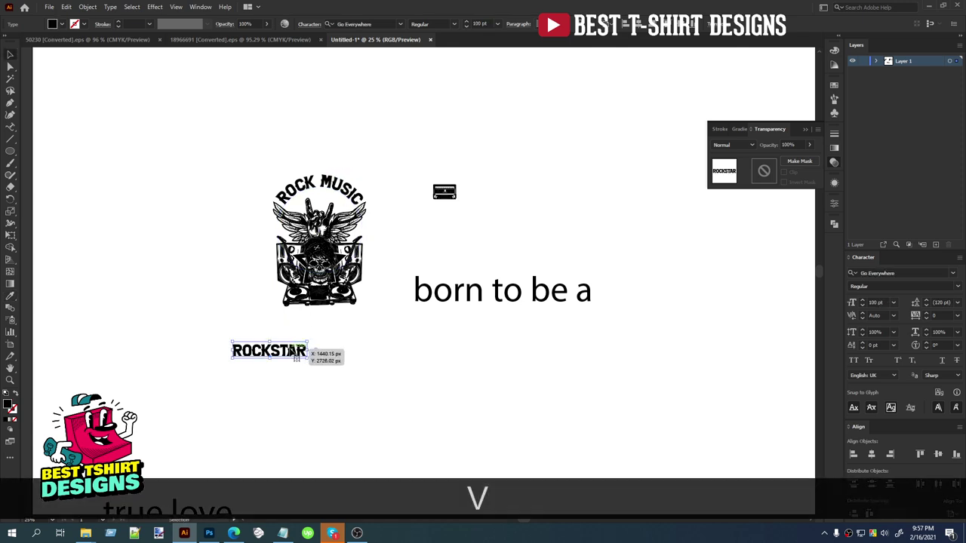
left_click_drag(296, 356, 347, 320)
scroll(353, 311, "up", 3)
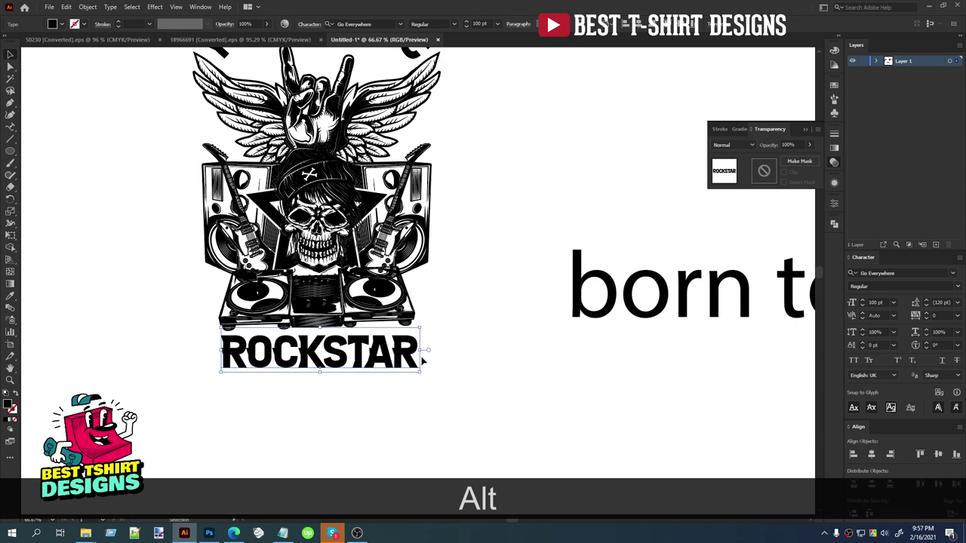
left_click(369, 91)
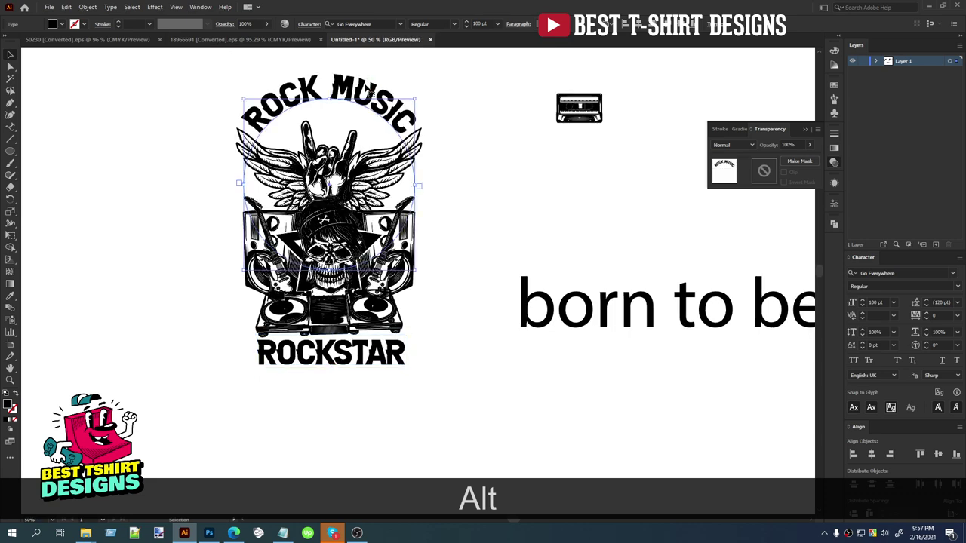
Step: Change the font of the "born to be a" text to Explorer Condensed Regular and move it up beside the artwork
left_click_drag(560, 317, 504, 341)
left_click(381, 23)
type("ex")
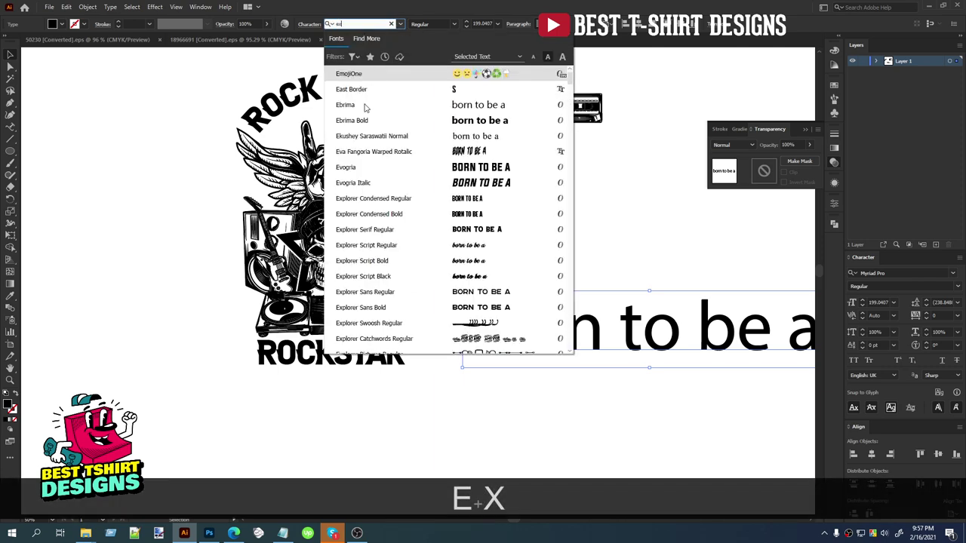
scroll(390, 96, "down", 3)
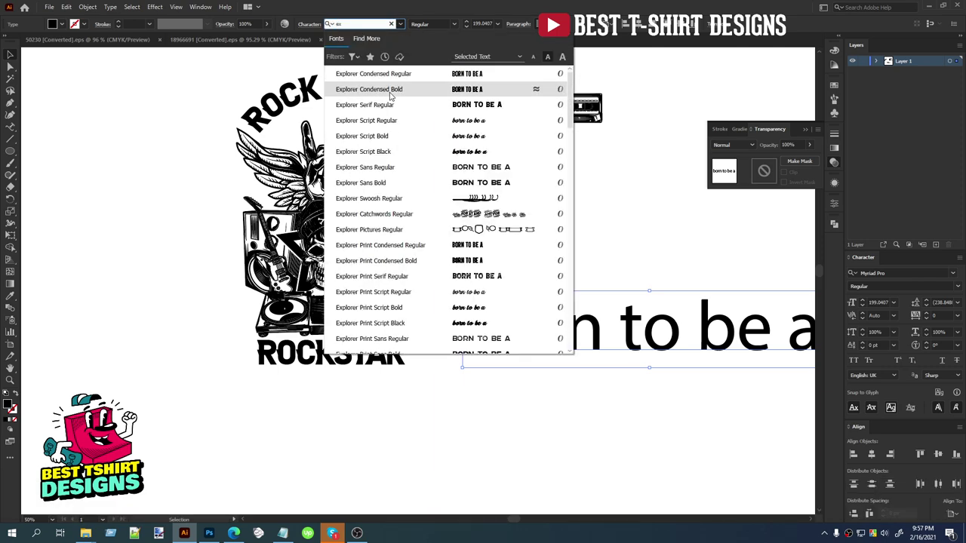
left_click(390, 75)
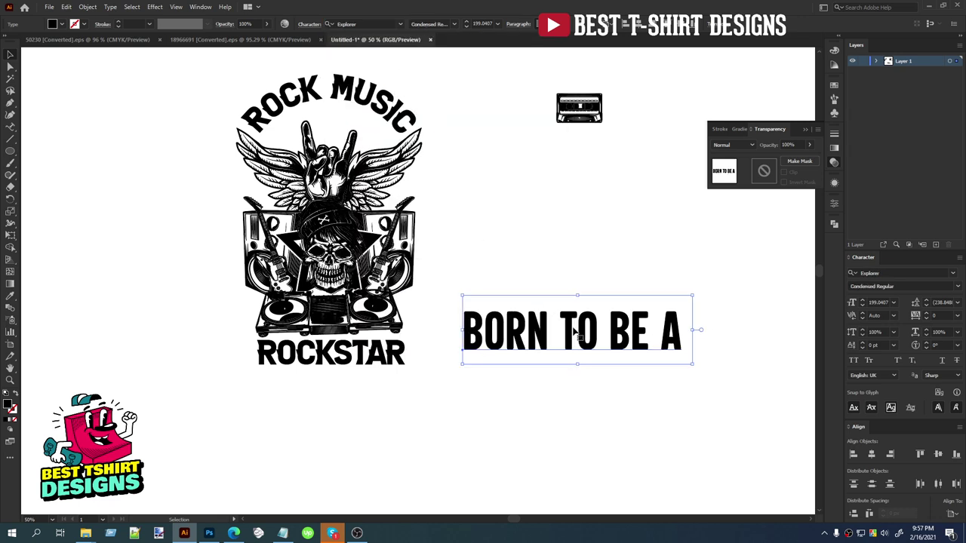
left_click_drag(575, 332, 605, 253)
left_click(332, 89)
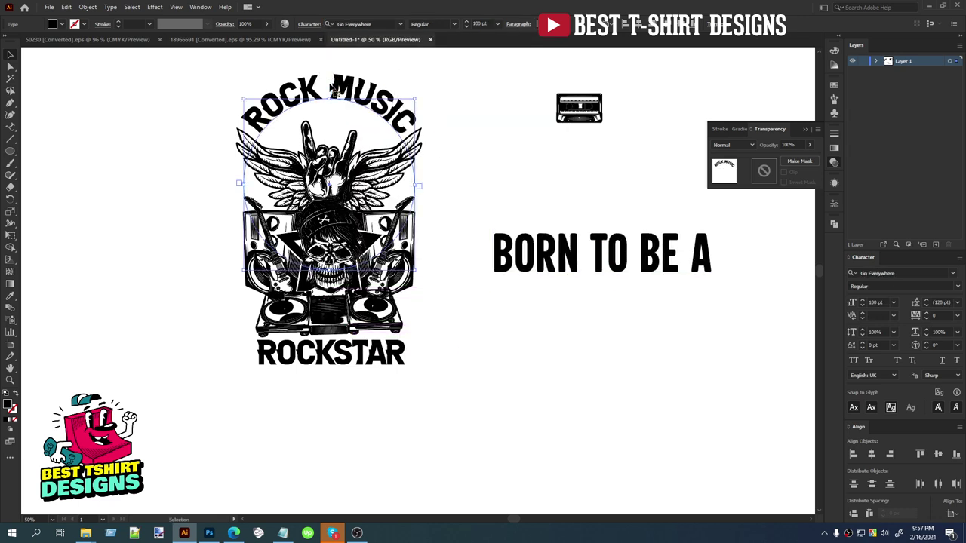
Step: Duplicate the arched "ROCK MUSIC" text in place and shrink the copy to about 77 pt so it forms a smaller concentric arch inside the original
key("ctrl+c")
key("ctrl+f")
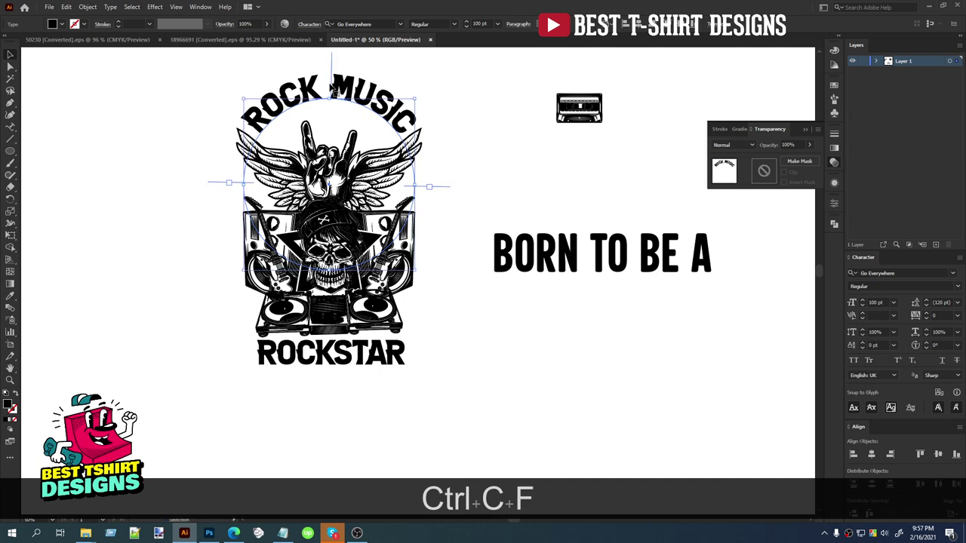
left_click_drag(329, 97, 330, 118)
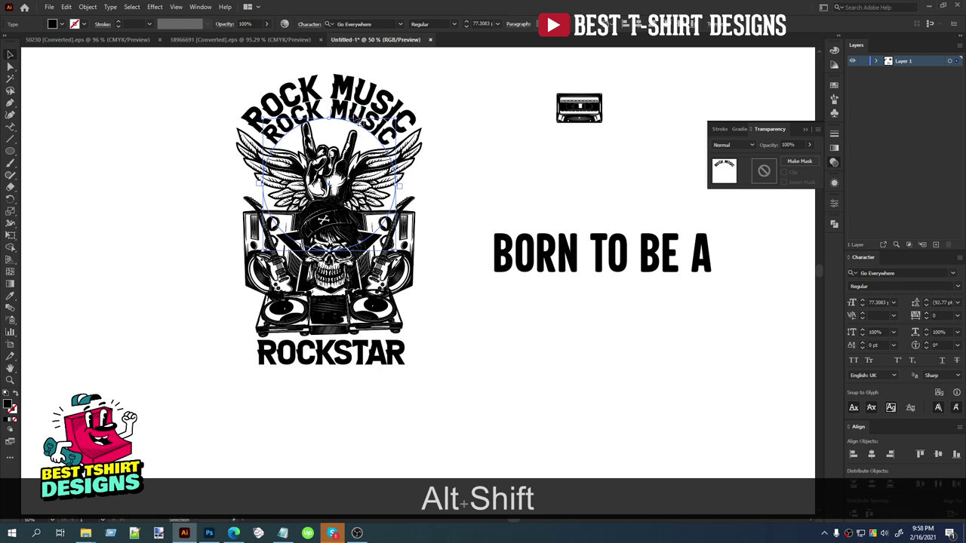
Step: Cut the separate "BORN TO BE A" text and paste it over the wording of the smaller inner arch
left_click(565, 251)
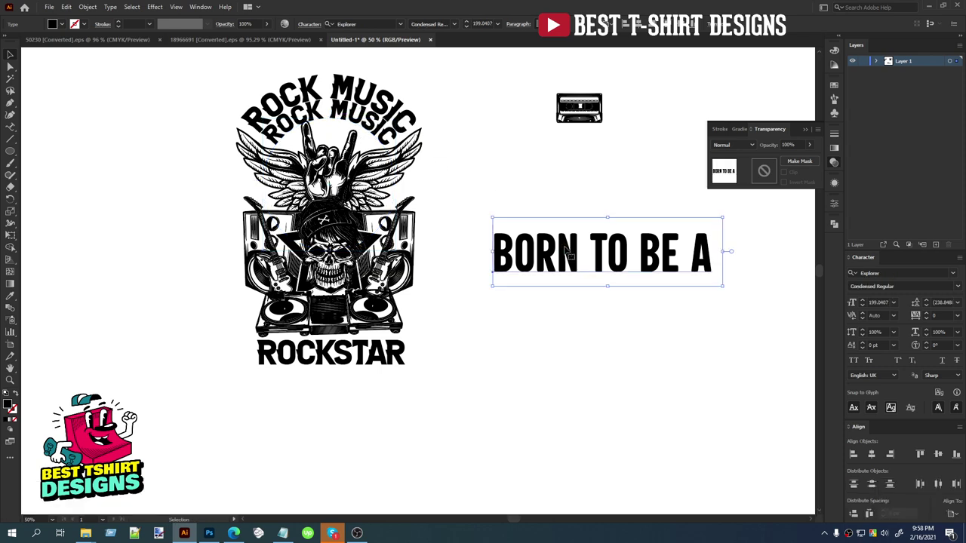
key("ctrl+x")
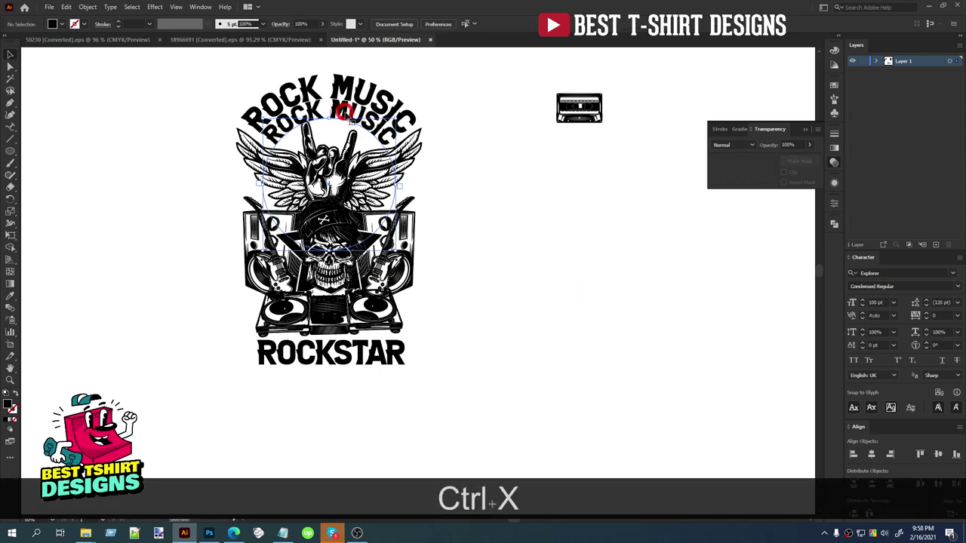
left_click(347, 120)
triple_click(347, 121)
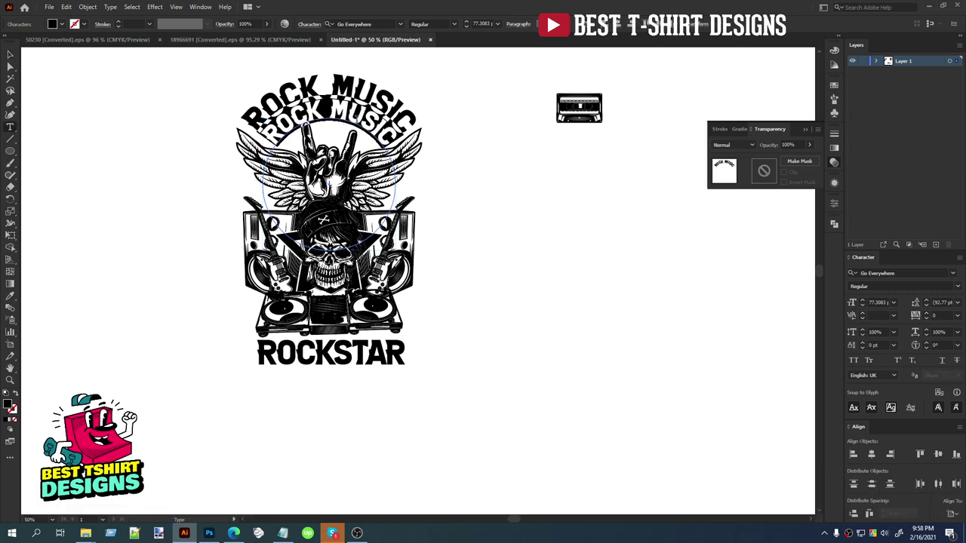
key("ctrl")
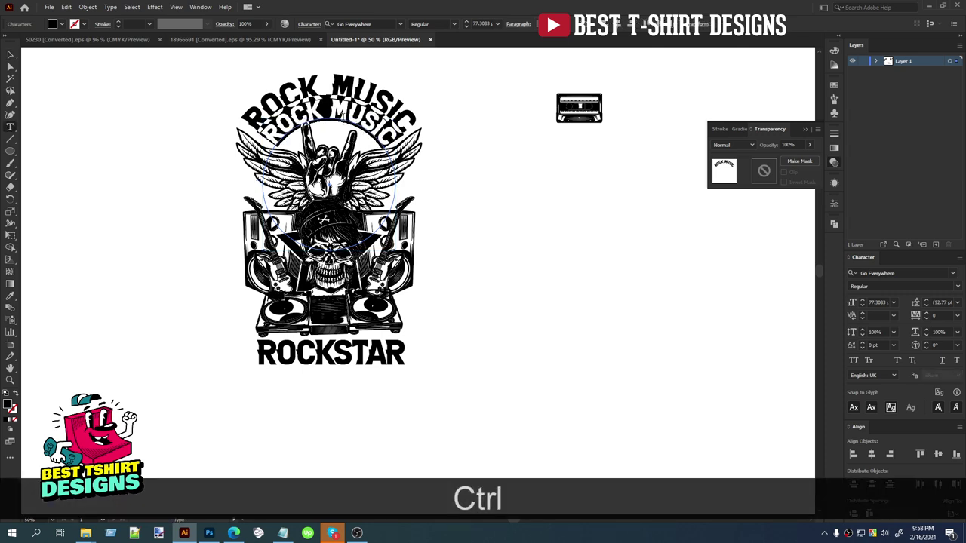
left_click(346, 118)
triple_click(337, 117)
key("ctrl")
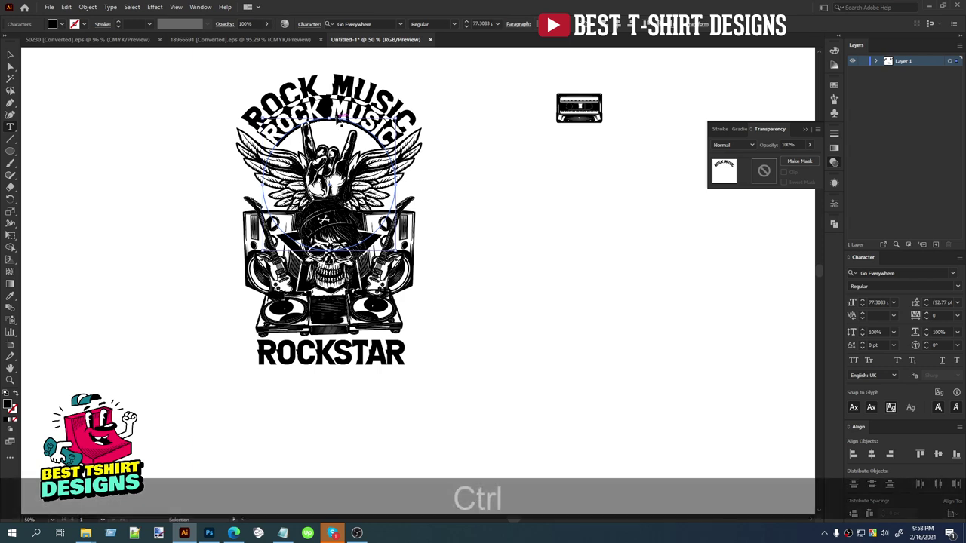
key("ctrl+v")
left_click(11, 55)
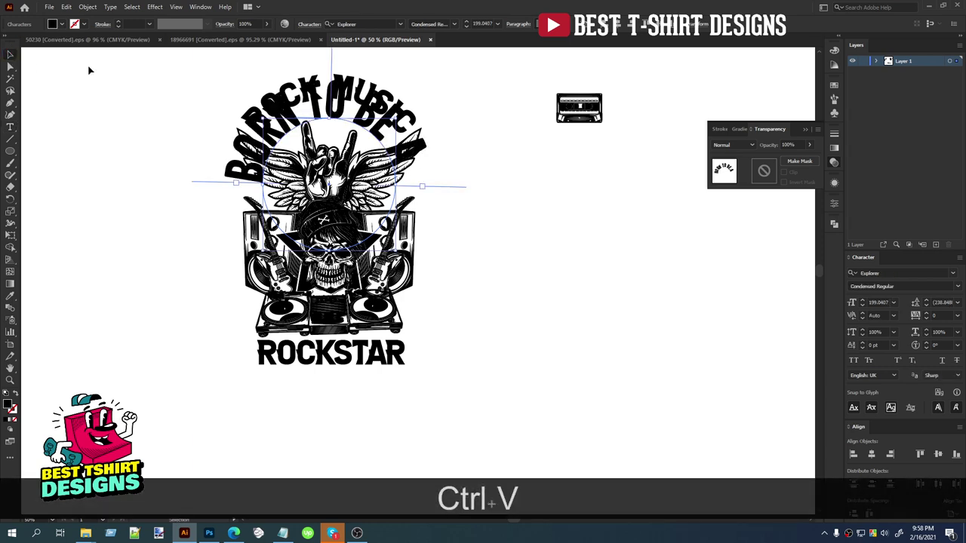
Step: Reduce the inner arch's "BORN TO BE A" text to 60 pt and center it on its path
scroll(484, 24, "down", 4)
scroll(483, 24, "down", 7)
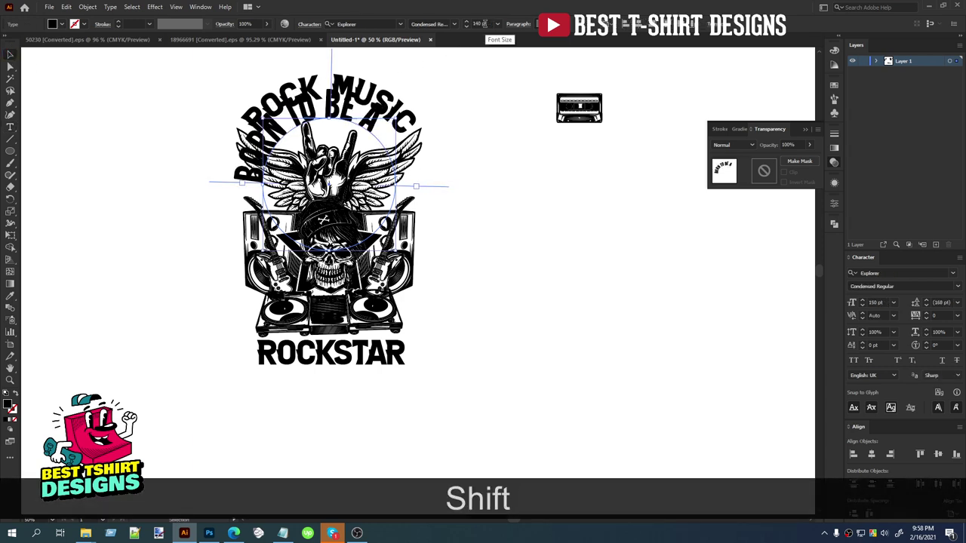
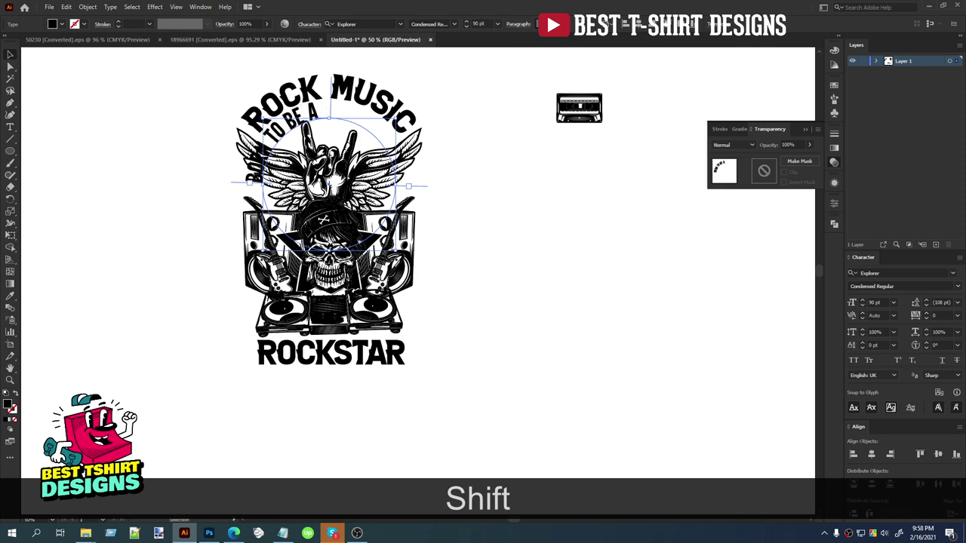
left_click(553, 23)
scroll(354, 82, "up", 1)
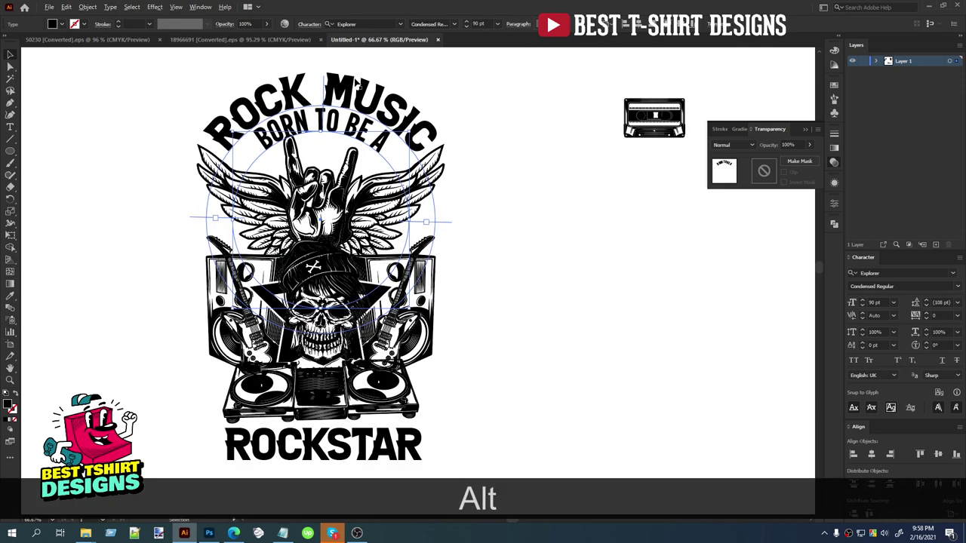
scroll(358, 84, "up", 1)
scroll(482, 23, "down", 3)
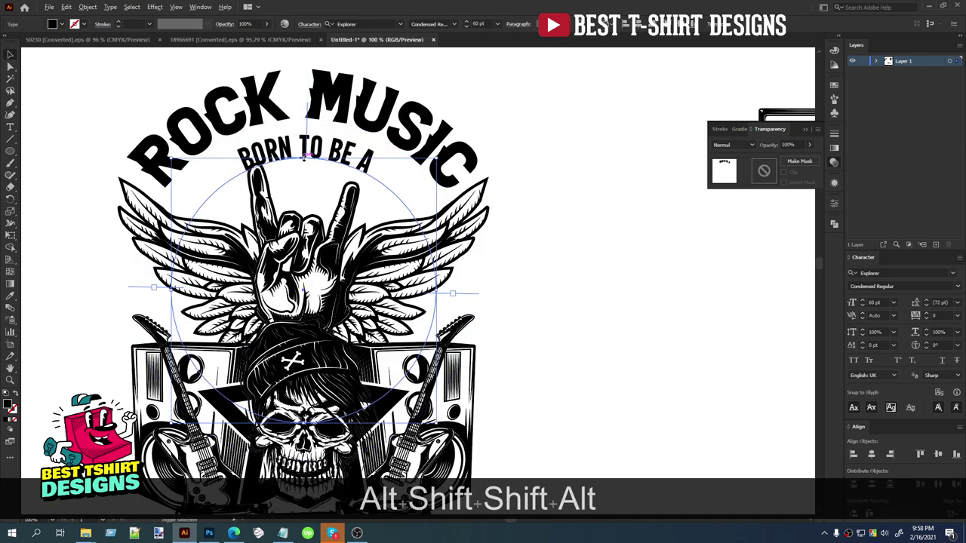
Step: Enlarge the "BORN TO BE A" arch slightly from its center to about 64 pt text and set its tracking to 70
left_click_drag(308, 153, 307, 149)
left_click_drag(308, 150, 308, 149)
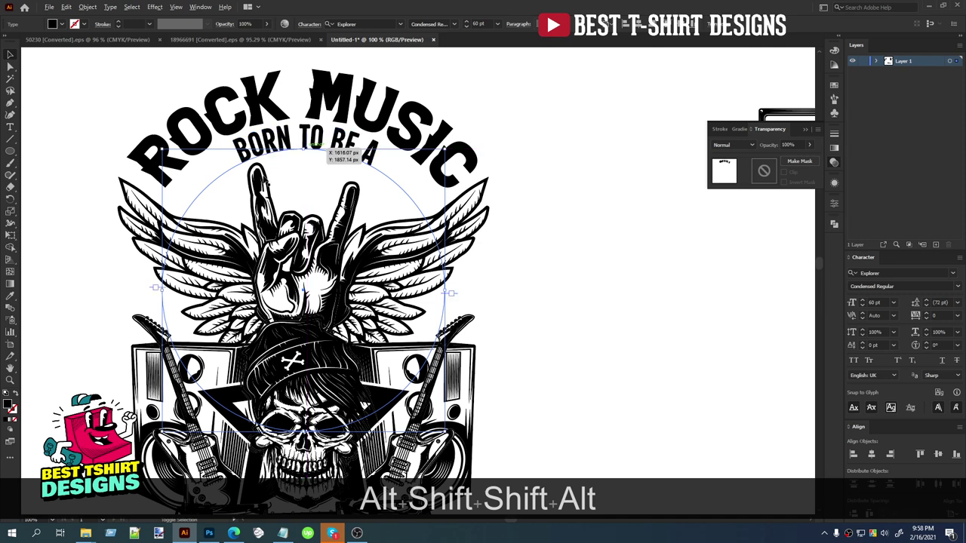
key("shift")
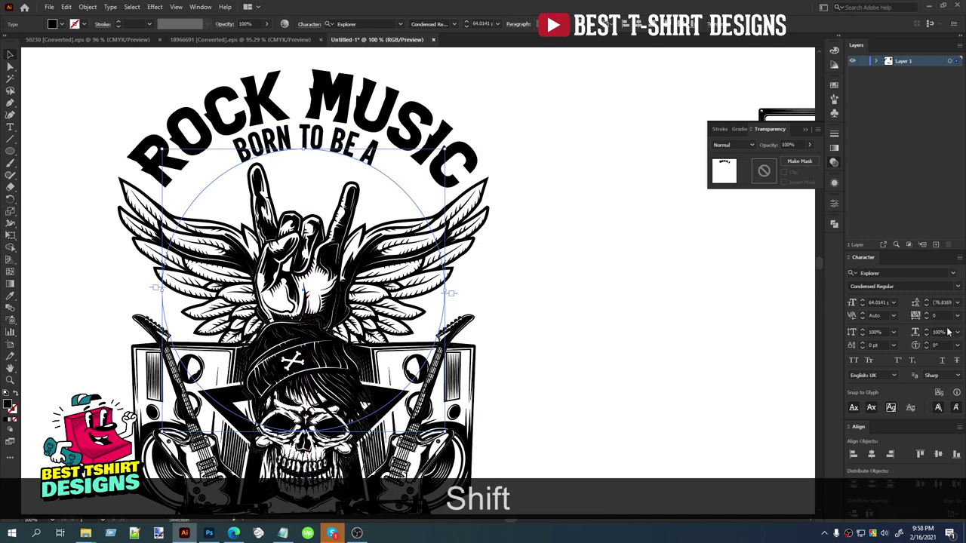
scroll(945, 315, "up", 7)
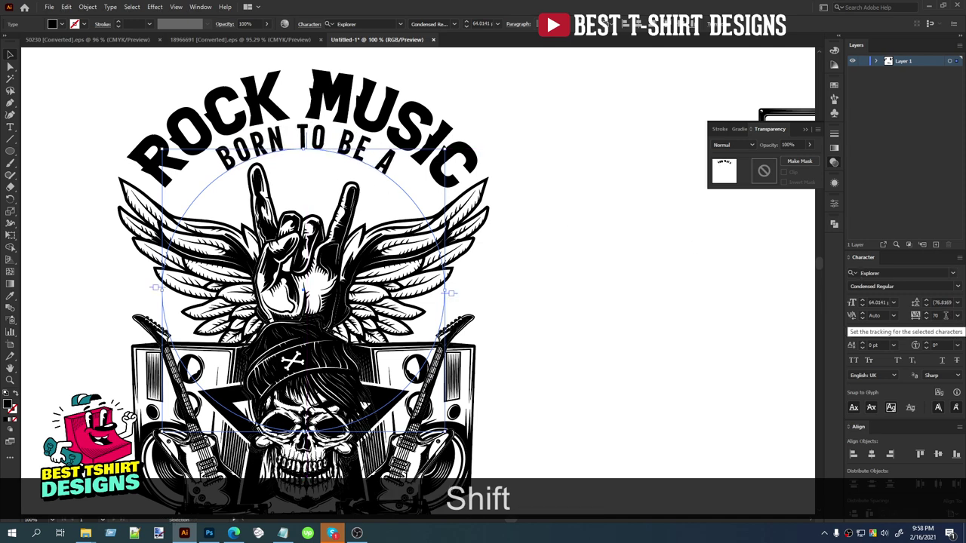
left_click(599, 239)
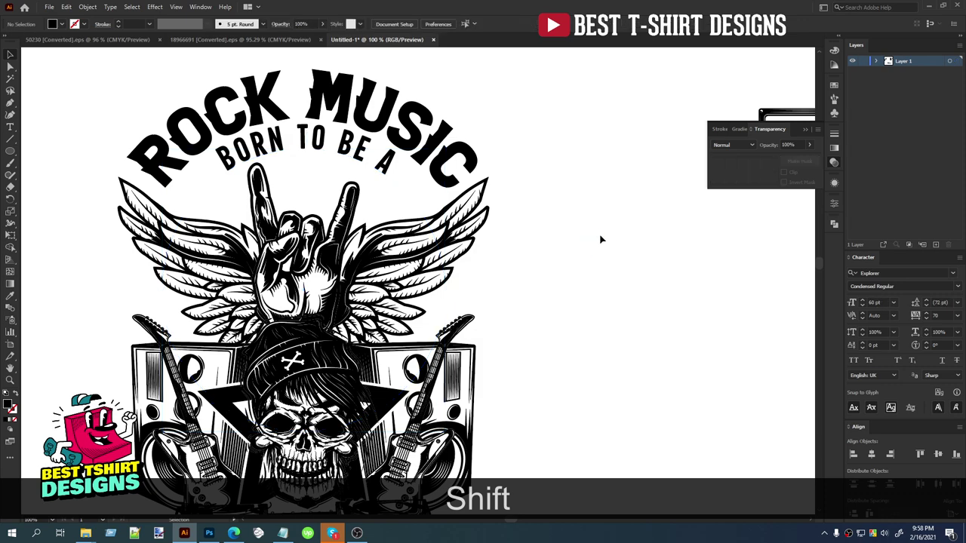
scroll(309, 172, "down", 1)
scroll(524, 179, "down", 1)
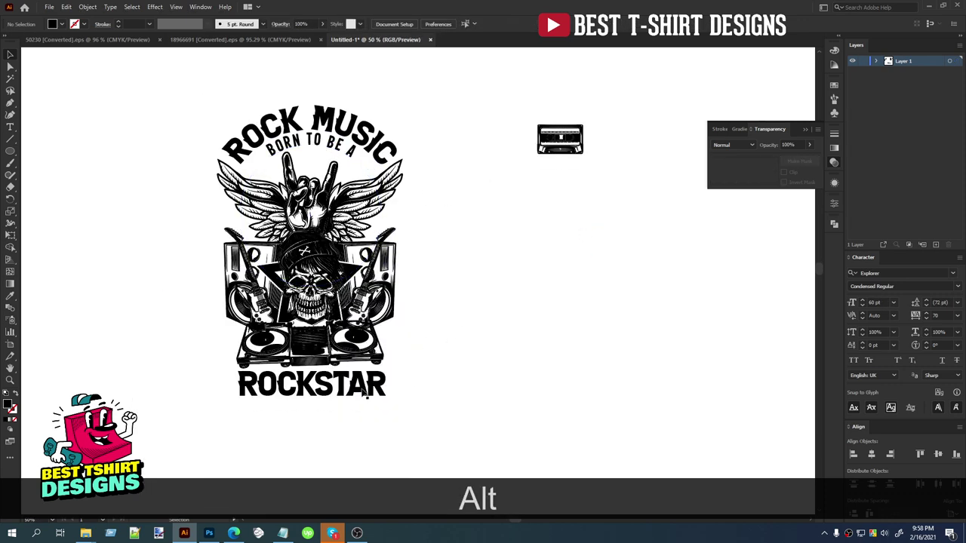
Step: Convert the arched "ROCK MUSIC" and "BORN TO BE A" texts and the "ROCKSTAR" text to outlines
left_click(366, 395)
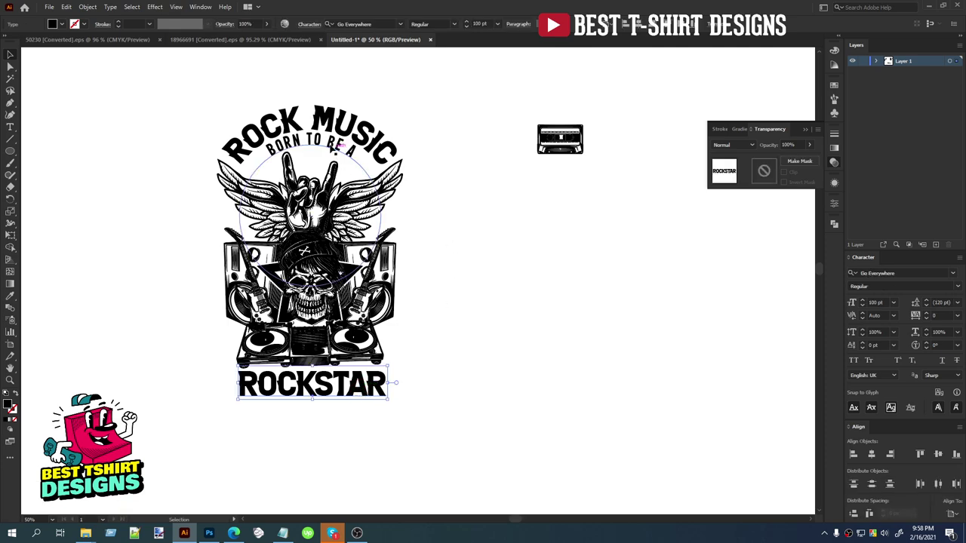
left_click(332, 147)
right_click(329, 129)
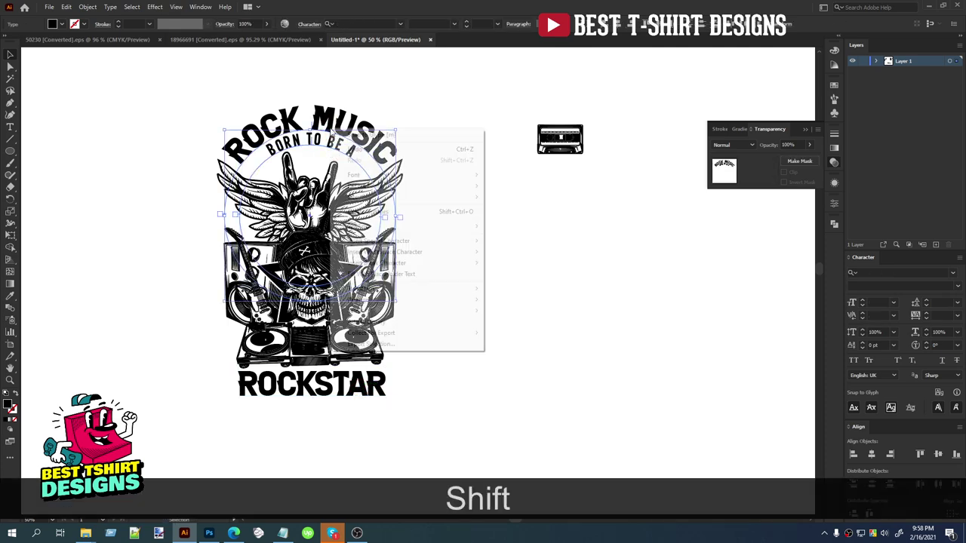
left_click(407, 213)
left_click(458, 243)
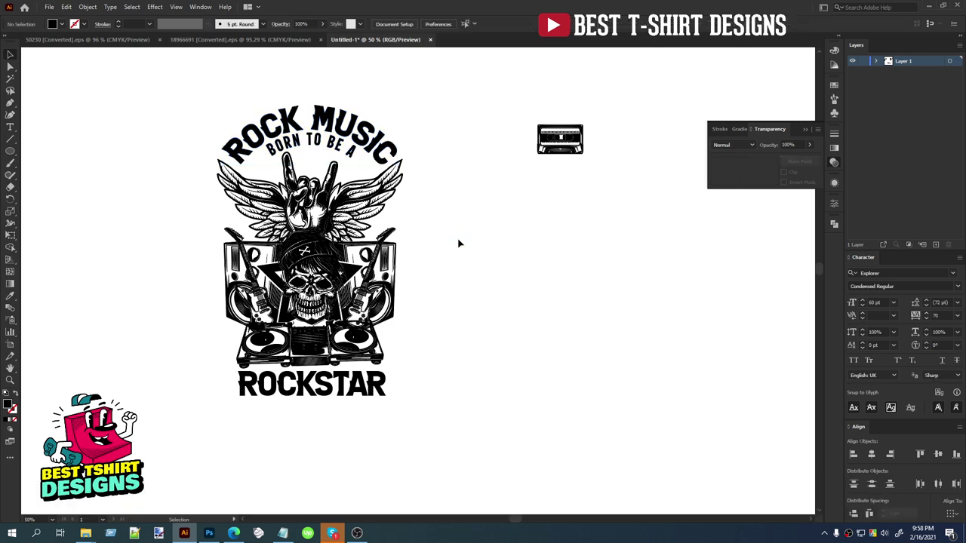
left_click(368, 385)
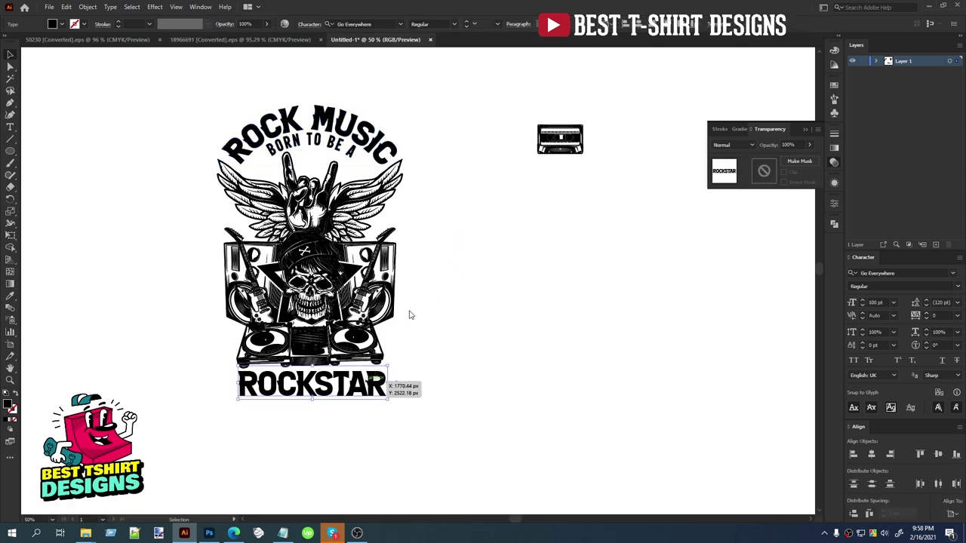
right_click(365, 395)
left_click(385, 242)
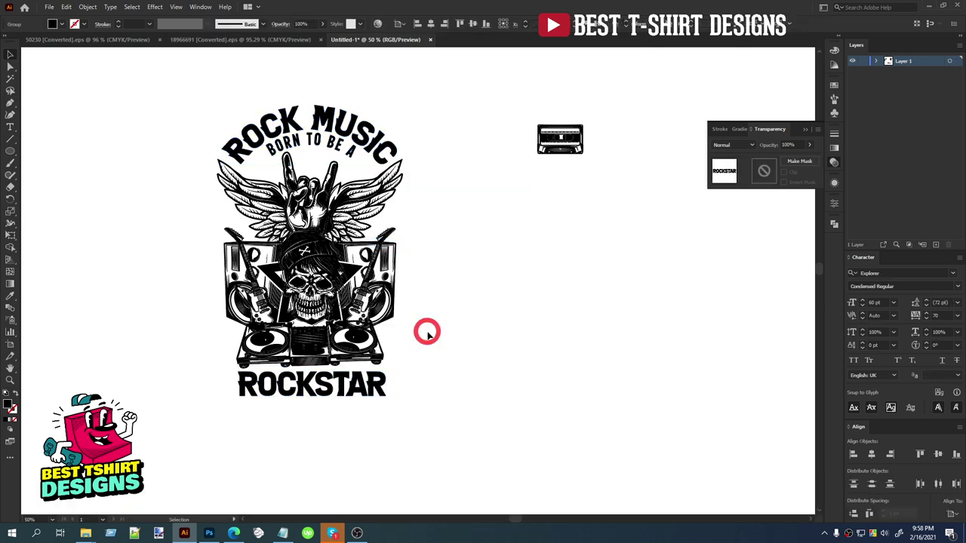
left_click(427, 332)
Step: Show the rulers and place two vertical guides at the outer tips of the wings
key("ctrl+r")
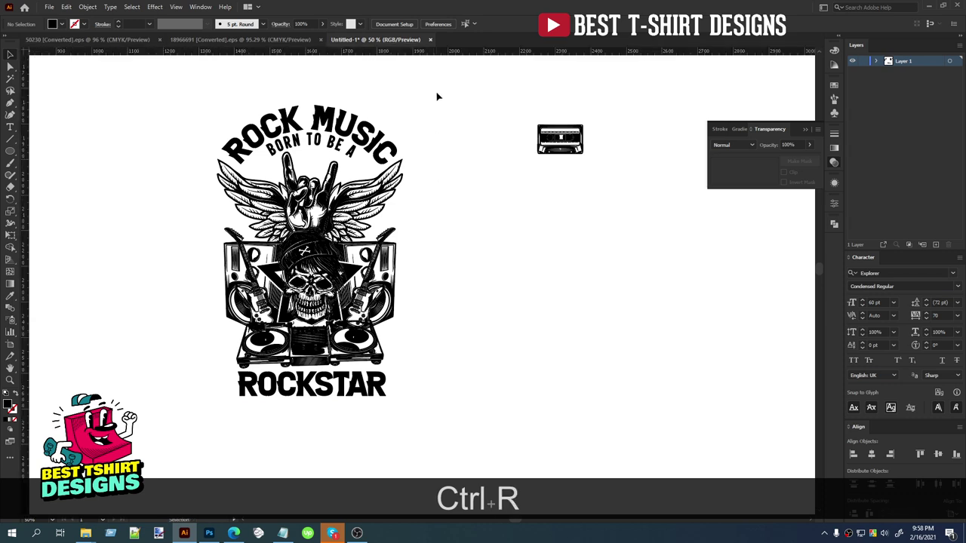
left_click_drag(450, 57, 217, 221)
key("alt")
left_click(405, 205)
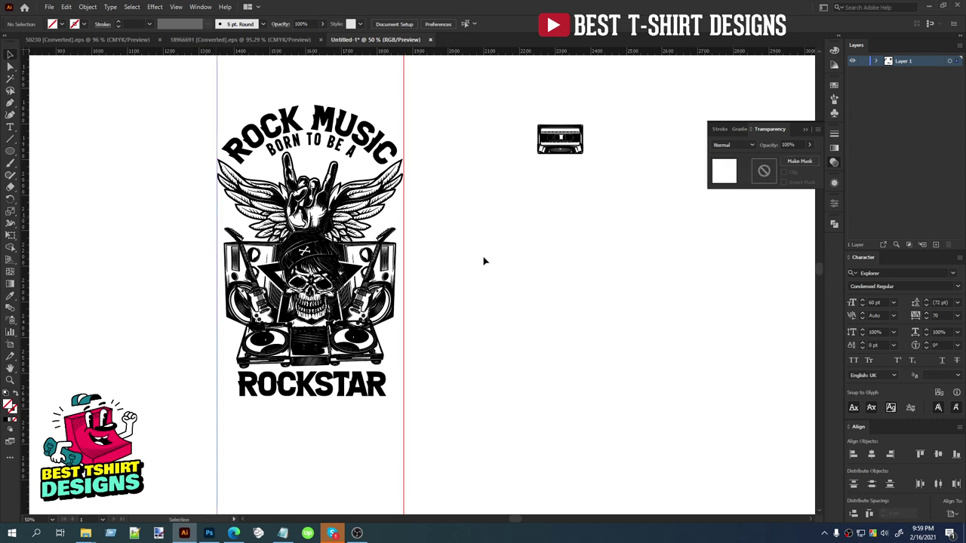
left_click(483, 261)
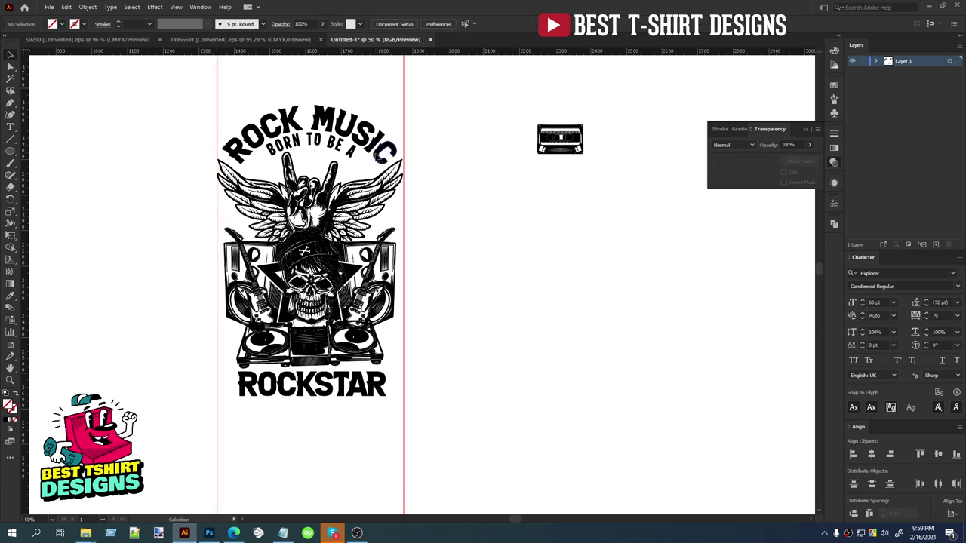
Step: Scale the outlined "ROCK MUSIC" and "BORN TO BE A" lettering together proportionally to span the two vertical guides
left_click(369, 148)
key("shift")
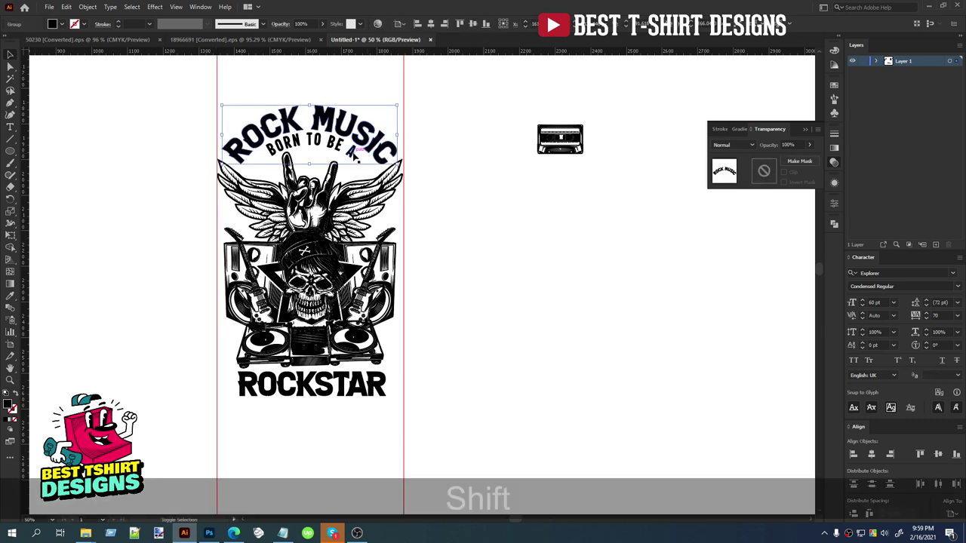
key("shift")
left_click_drag(397, 141, 404, 136)
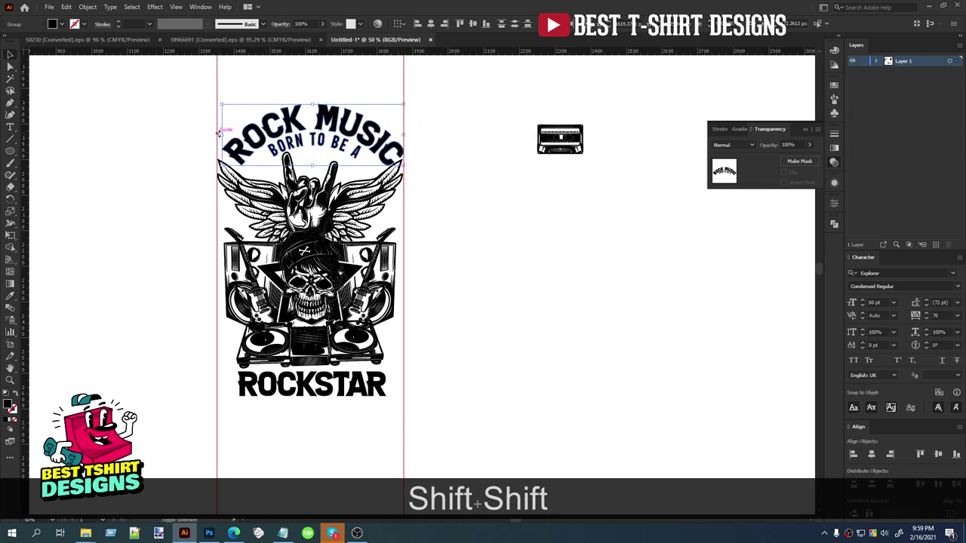
left_click_drag(220, 135, 216, 135)
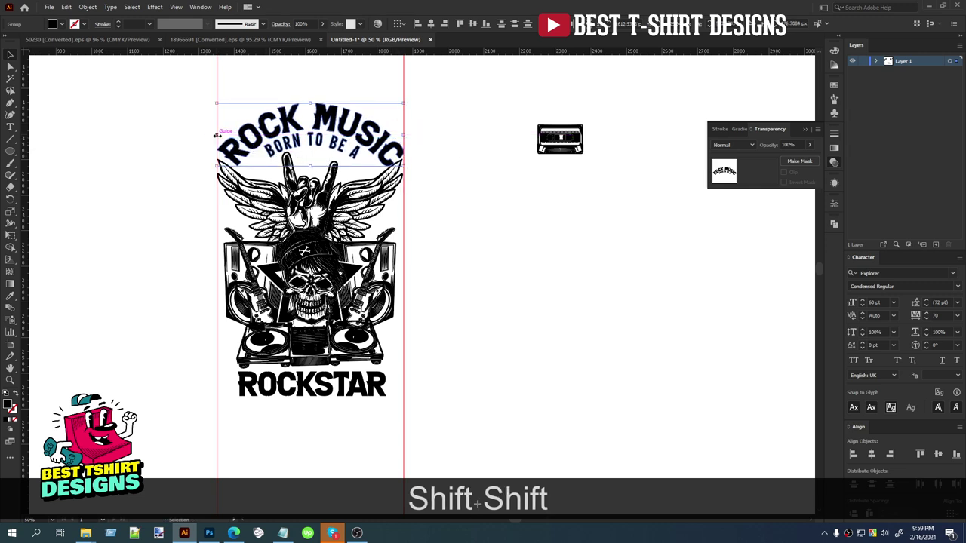
Step: Nudge the arched lettering up slightly to open a gap above the wings
key("Up")
key("Up")
key("Up")
key("Up")
key("Up")
key("Up")
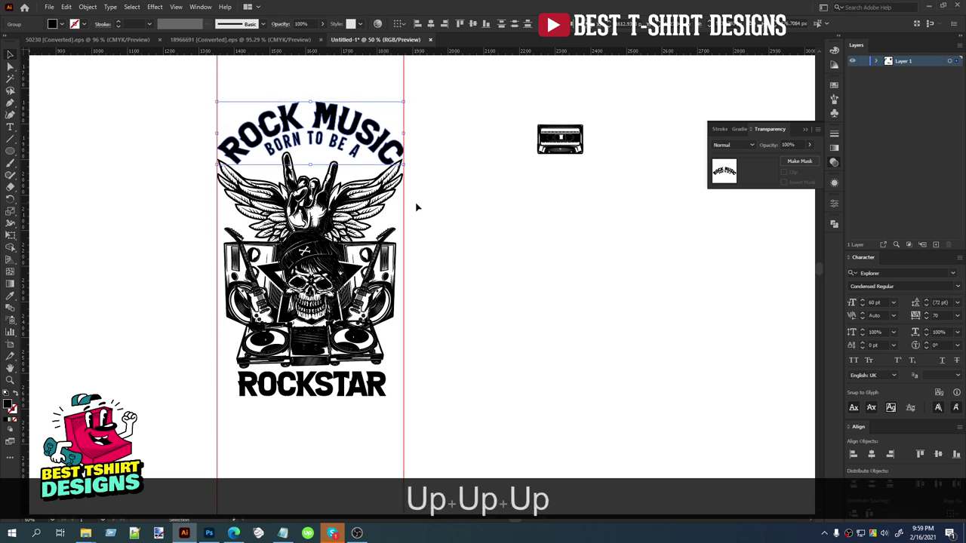
left_click(416, 206)
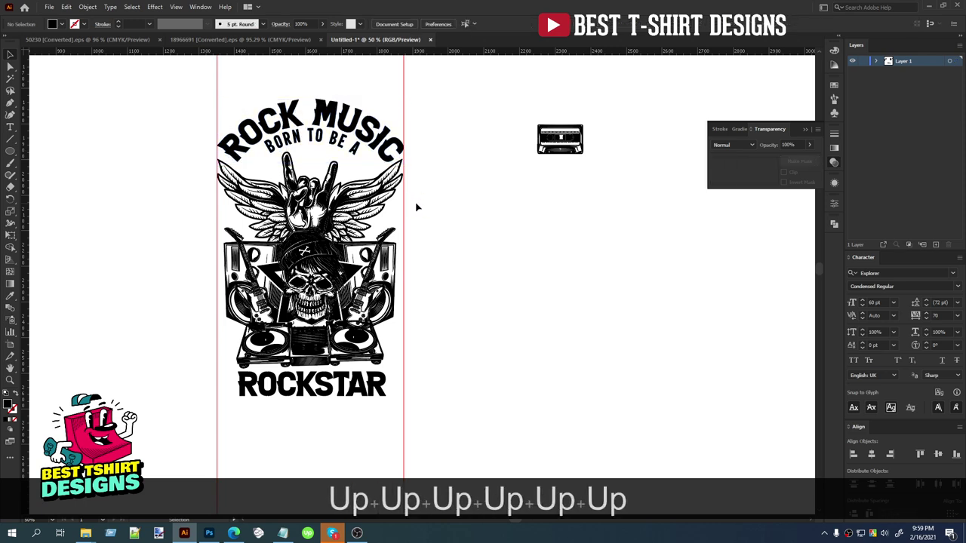
Step: Scale the outlined "ROCKSTAR" lettering proportionally on both sides to span the two vertical guides
scroll(440, 212, "down", 1)
left_click(370, 383)
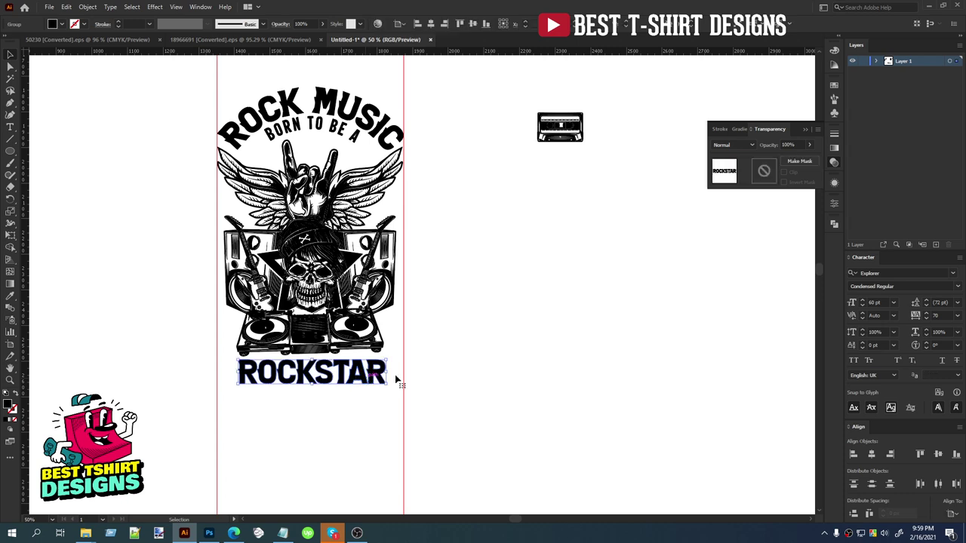
left_click_drag(386, 372, 405, 373)
left_click_drag(238, 370, 216, 371)
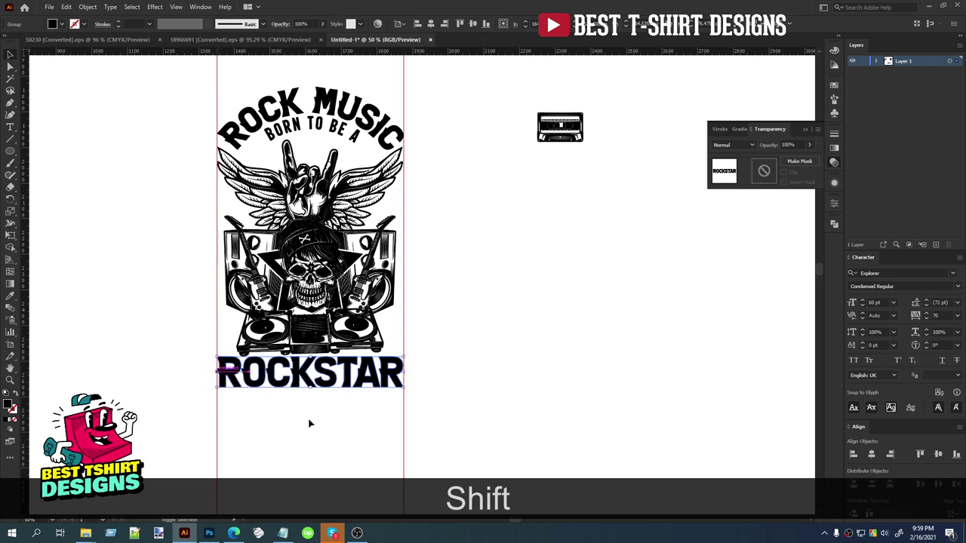
Step: Fine-tune the vertical position of "ROCKSTAR" to leave a small gap beneath the turntables
key("shift+Down")
key("Up")
key("Up")
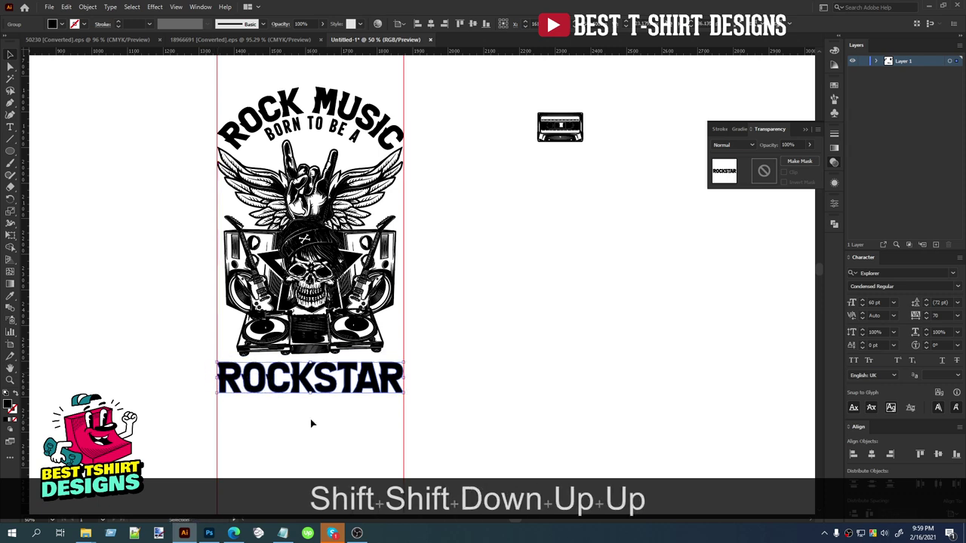
key("Up")
key("Up")
key("Up")
key("Up")
key("Up")
key("Up")
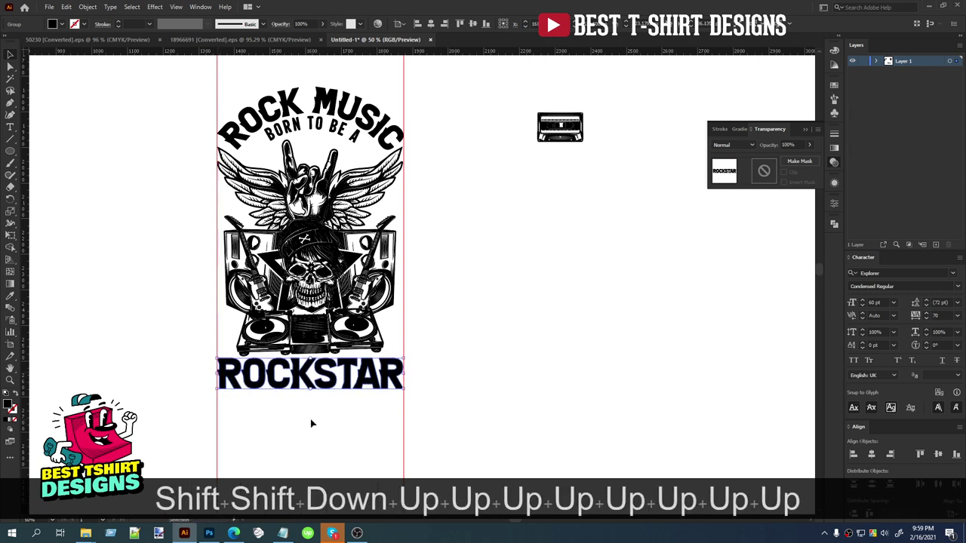
left_click(310, 423)
scroll(448, 305, "up", 1)
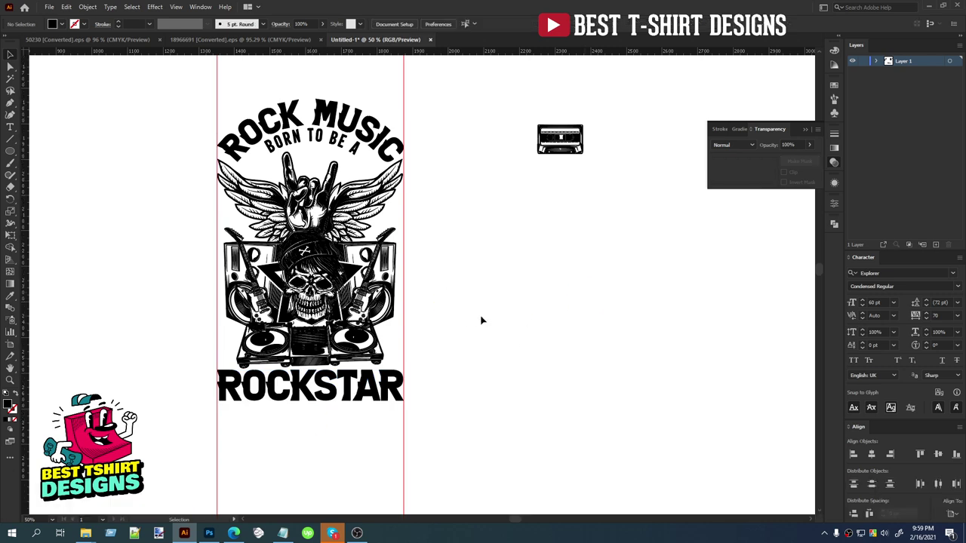
Step: Move the "true love" text up beside the rockstar design, beneath the cassette graphic
scroll(466, 301, "up", 2)
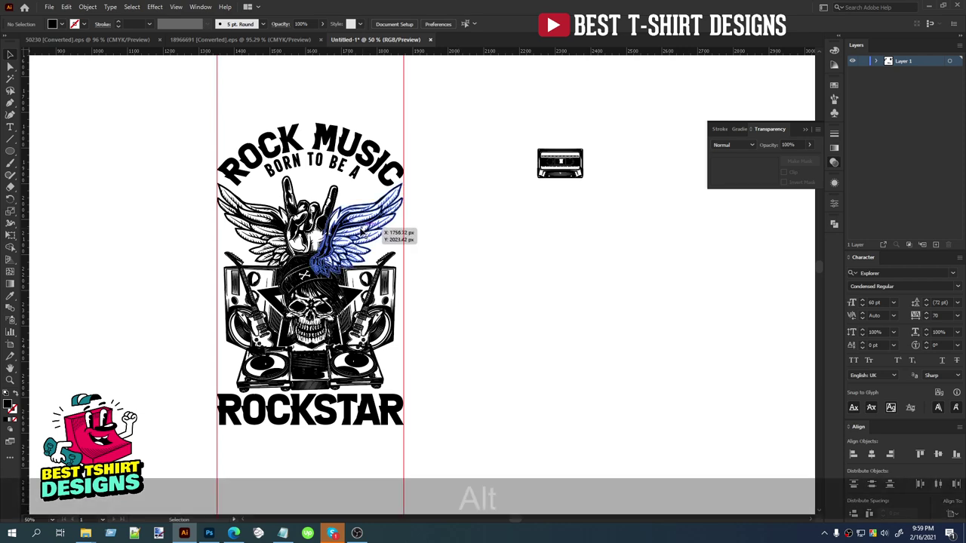
scroll(384, 238, "down", 2)
scroll(382, 239, "down", 1)
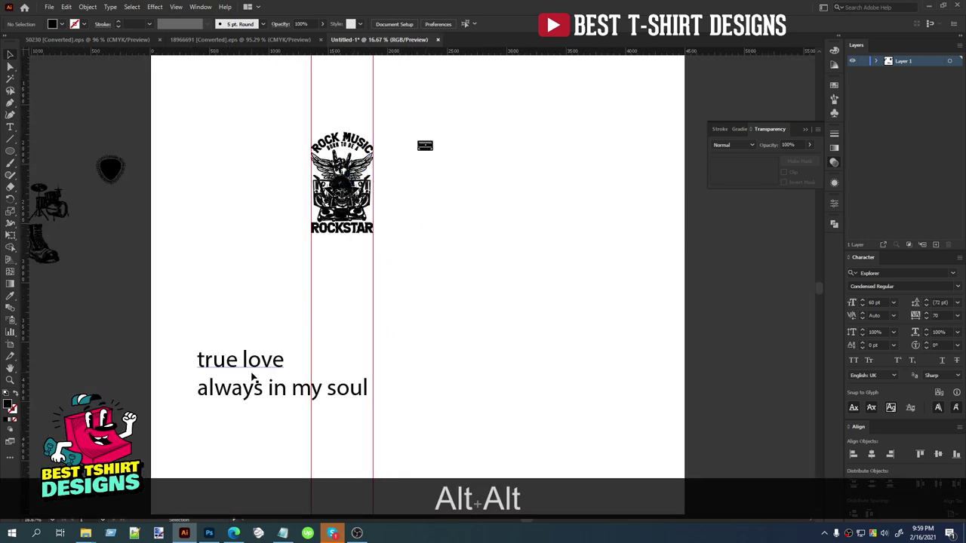
left_click_drag(255, 363, 440, 187)
scroll(507, 282, "up", 3)
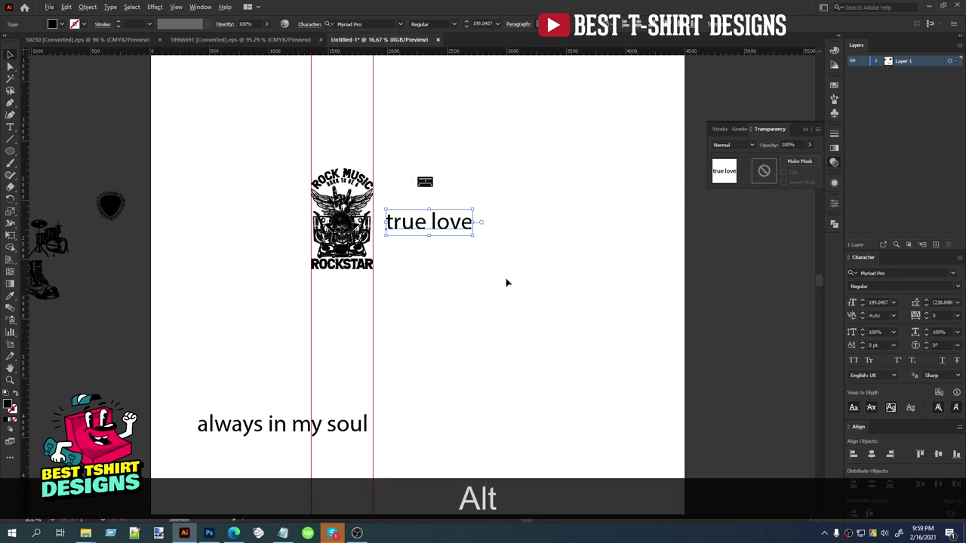
scroll(439, 239, "up", 3)
left_click_drag(438, 241, 466, 319)
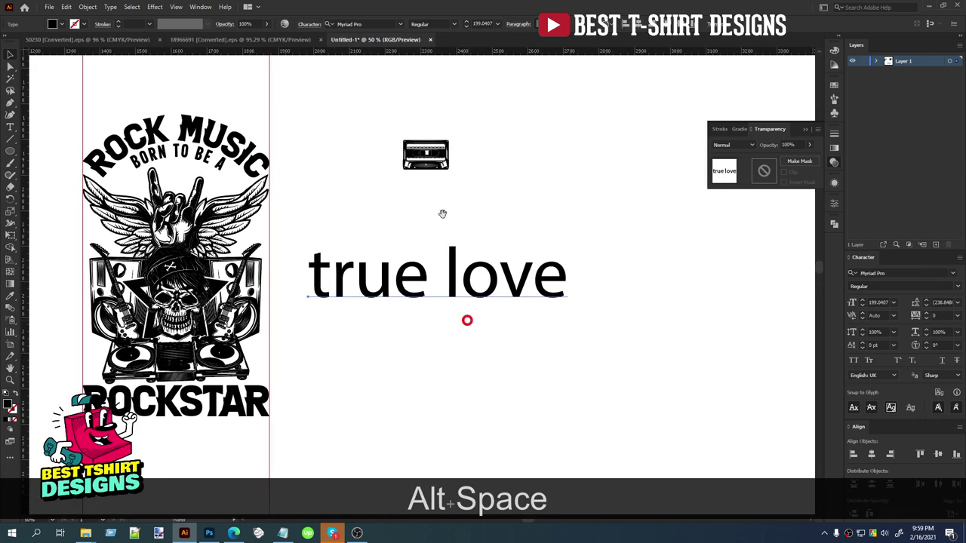
Step: Set the font of the "true love" text to Explorer Serif Regular
left_click(363, 24)
type("ex")
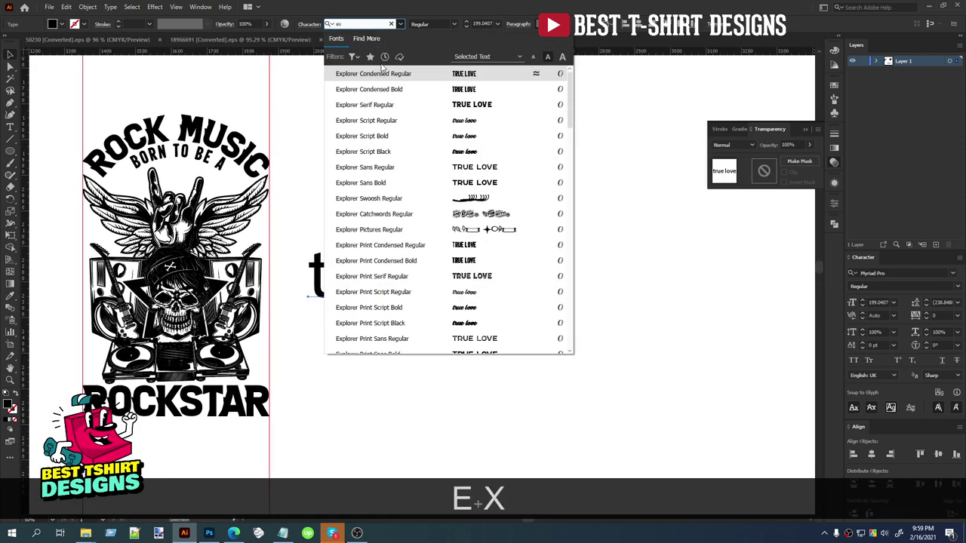
left_click(431, 105)
key("Escape")
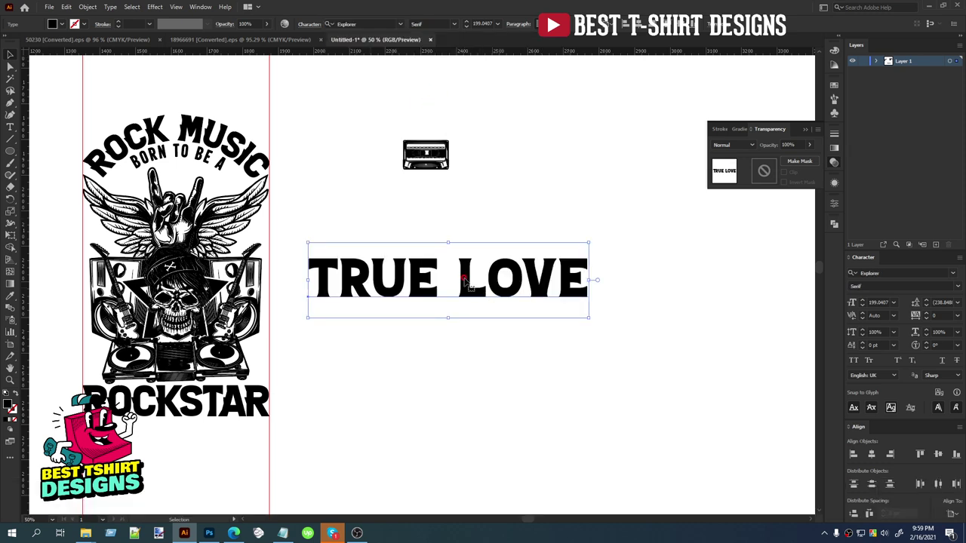
Step: Split "LOVE" out of the text into its own text object and place it directly beneath "TRUE"
left_click_drag(462, 280, 593, 279)
key("ctrl+x")
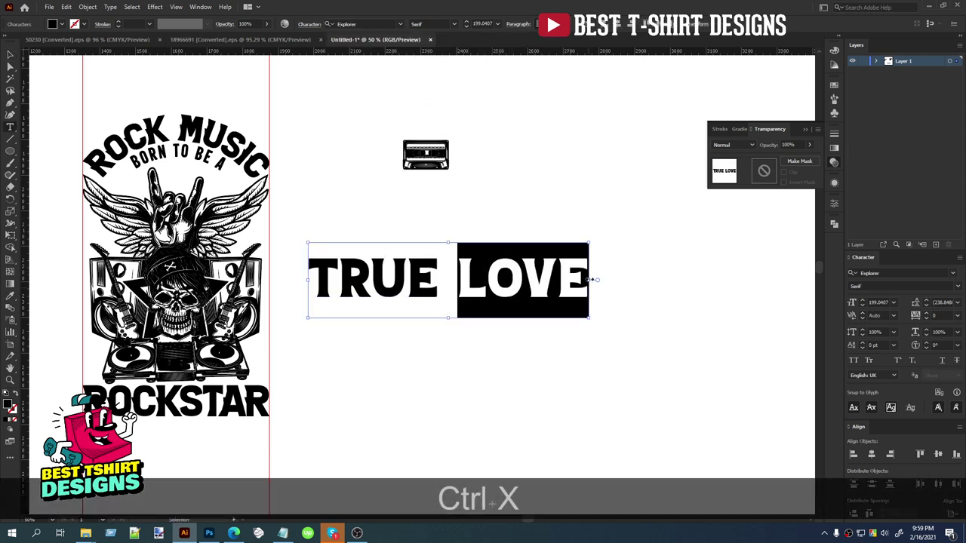
key("BackSpace")
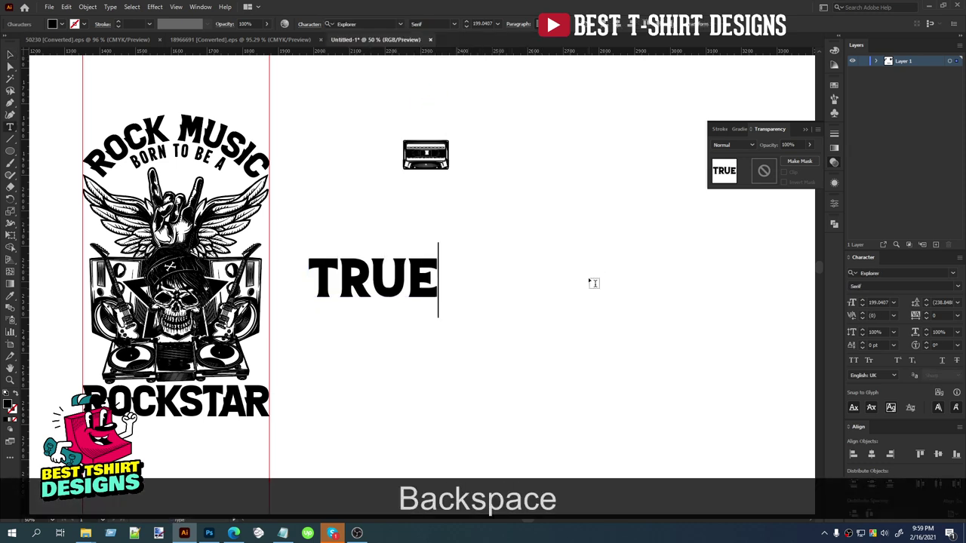
left_click(10, 54)
left_click(571, 330)
key("ctrl+v")
left_click_drag(453, 286, 424, 332)
Step: Convert the "TRUE" and "LOVE" text objects to outlines
left_click_drag(513, 378, 375, 263)
right_click(375, 264)
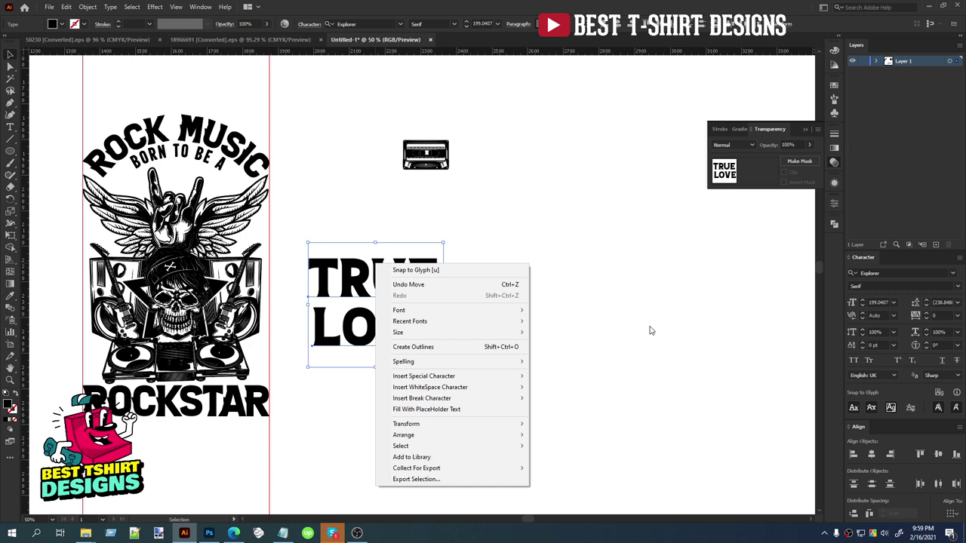
left_click(474, 346)
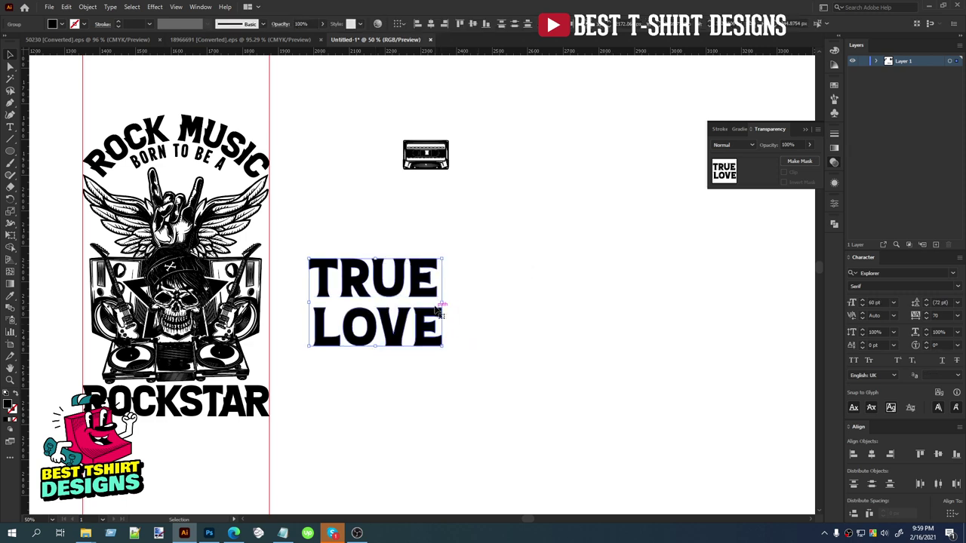
Step: Scale the outlined "TRUE" and "LOVE" down proportionally and place them on either side of the raised hand
key("shift")
left_click_drag(439, 302, 180, 177)
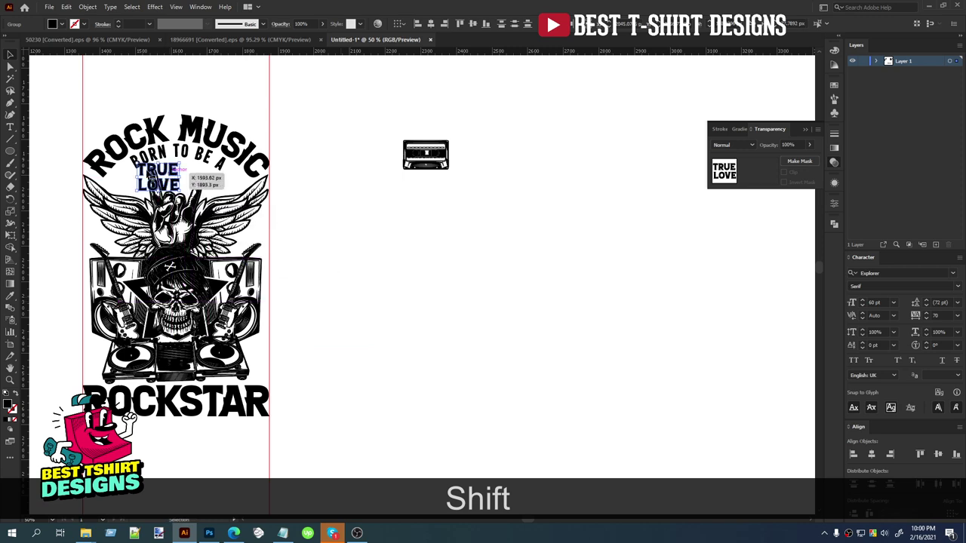
scroll(105, 161, "up", 2)
left_click_drag(257, 198, 377, 215)
left_click(164, 221)
left_click(161, 209)
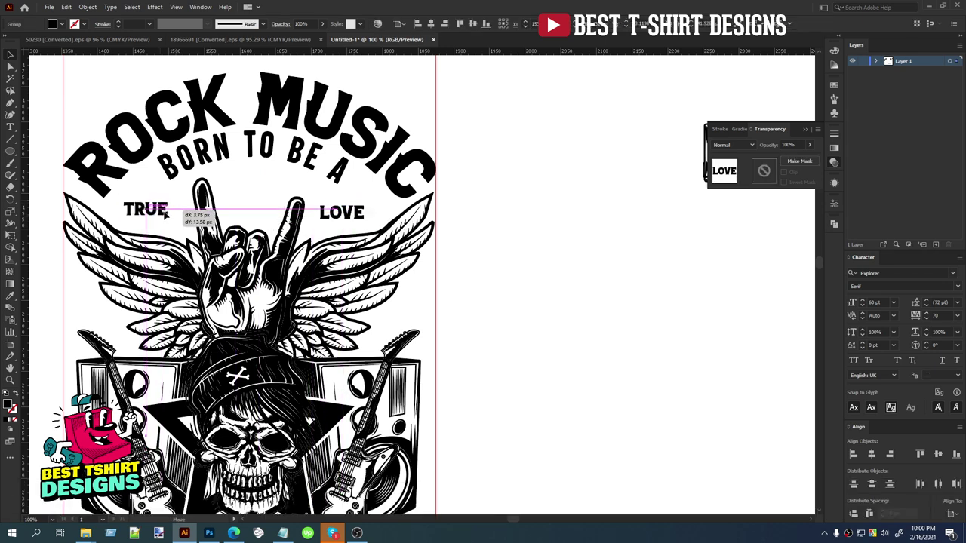
Step: Align "TRUE" and "LOVE" on their vertical centres and enlarge them together proportionally
left_click(472, 25)
left_click_drag(365, 212, 503, 206)
left_click(507, 244)
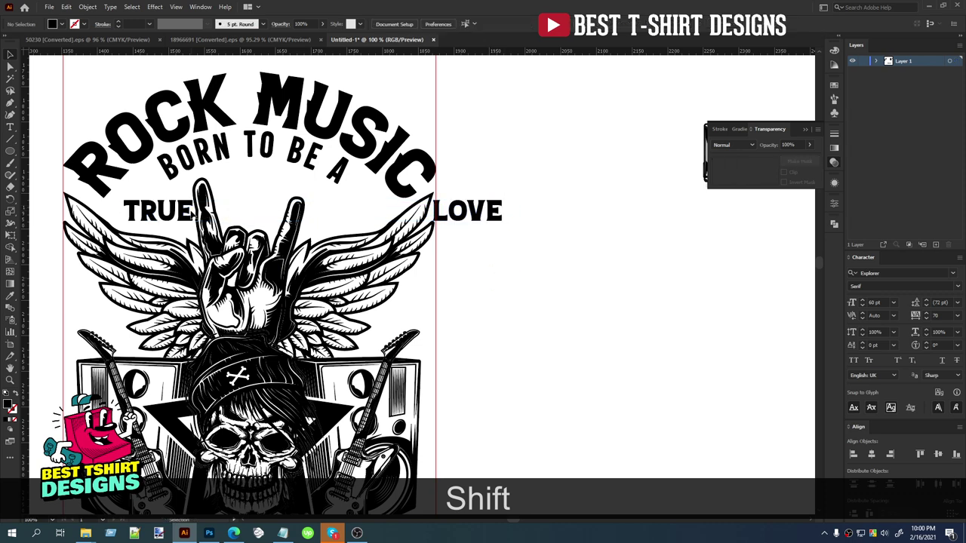
Step: Nudge "TRUE" left and slightly down so it sits clear of the hand's index finger above the left wing
left_click(190, 214, "shift")
key("shift+Left")
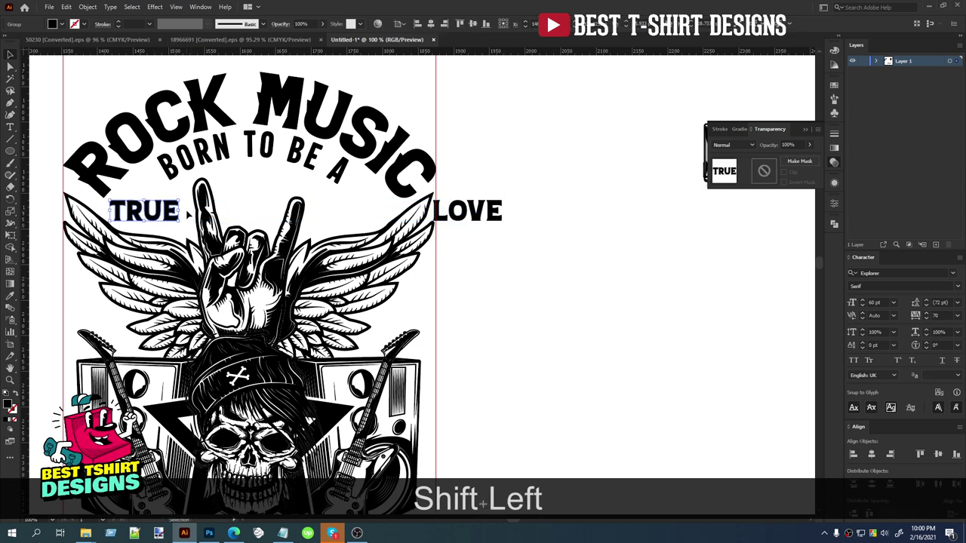
key("Right")
key("Right")
key("Right")
key("Down")
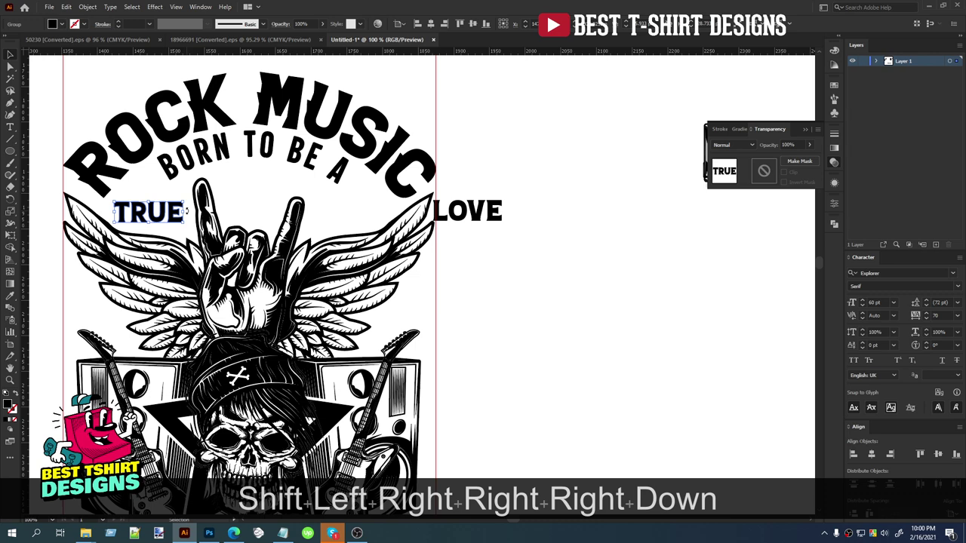
Step: Move "LOVE" between the hand and the right wing and align its vertical centre with "TRUE"
left_click_drag(479, 215, 360, 217)
left_click(166, 214, "shift")
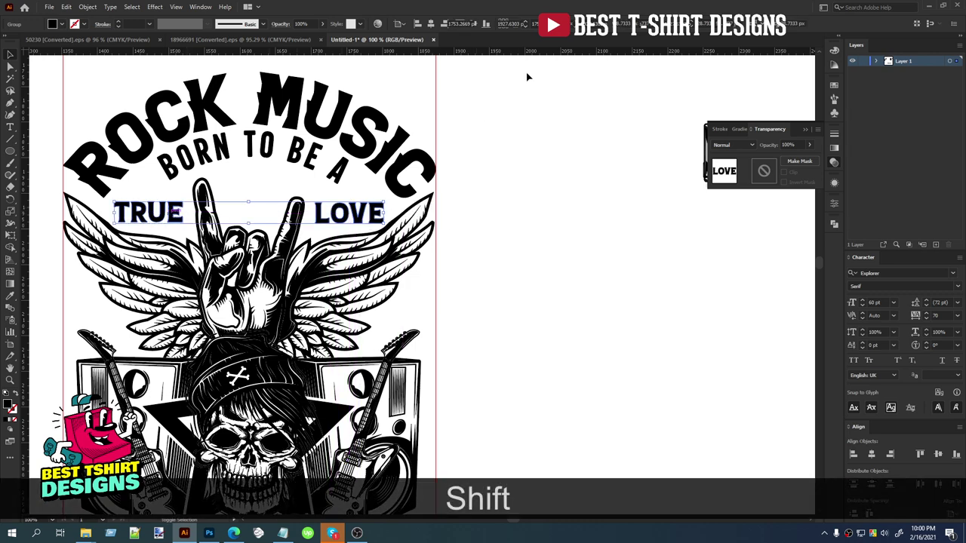
left_click(473, 25)
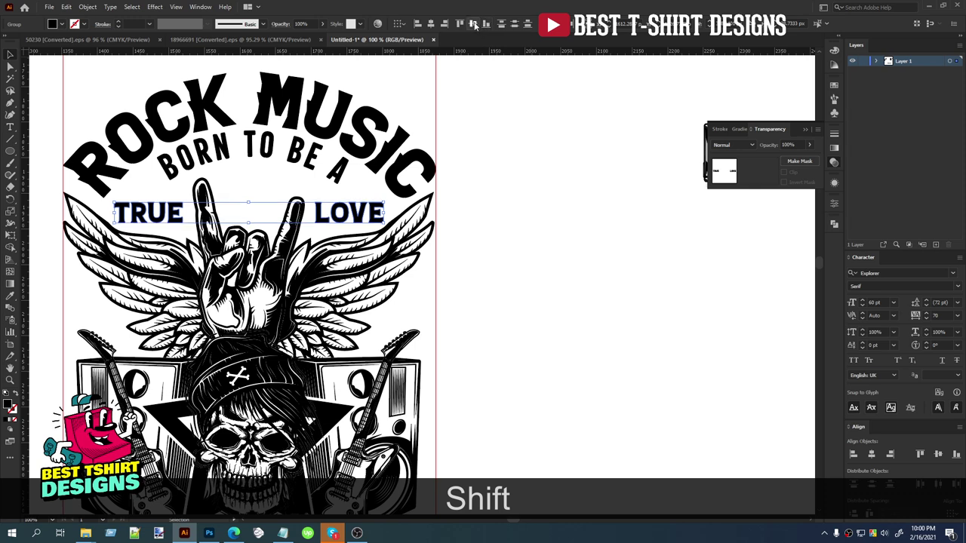
left_click(546, 273)
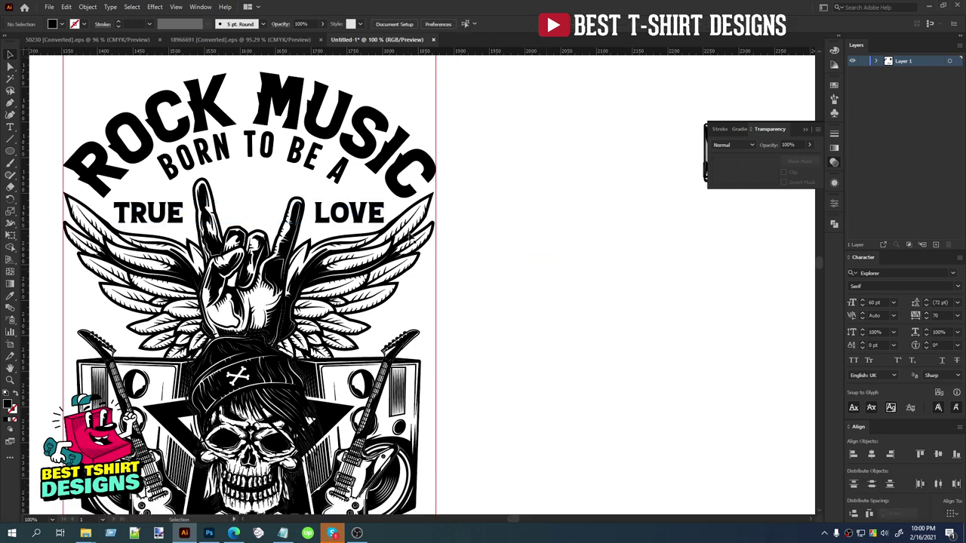
left_click(379, 218)
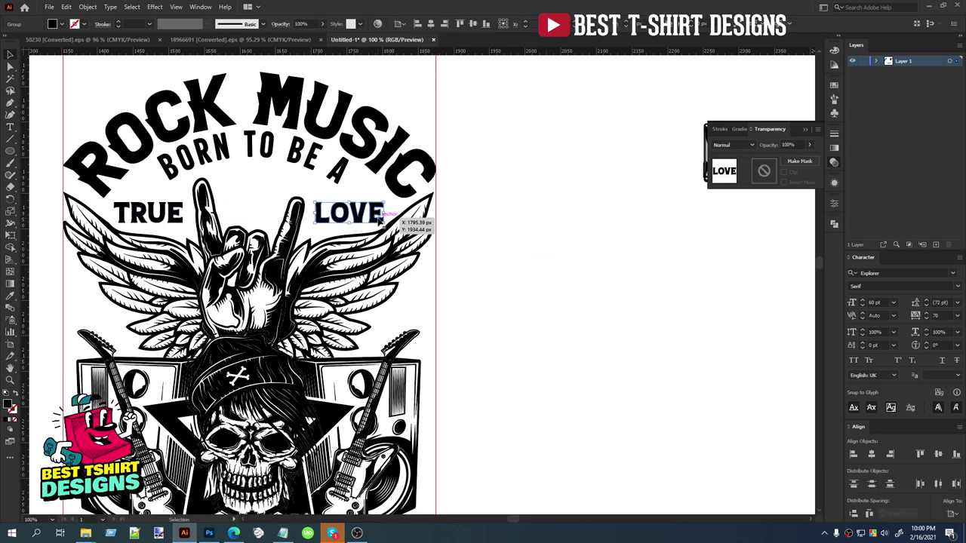
left_click(469, 239)
Step: Move the "always in my soul" text up to the right of the rockstar design
scroll(265, 188, "down", 1, "alt")
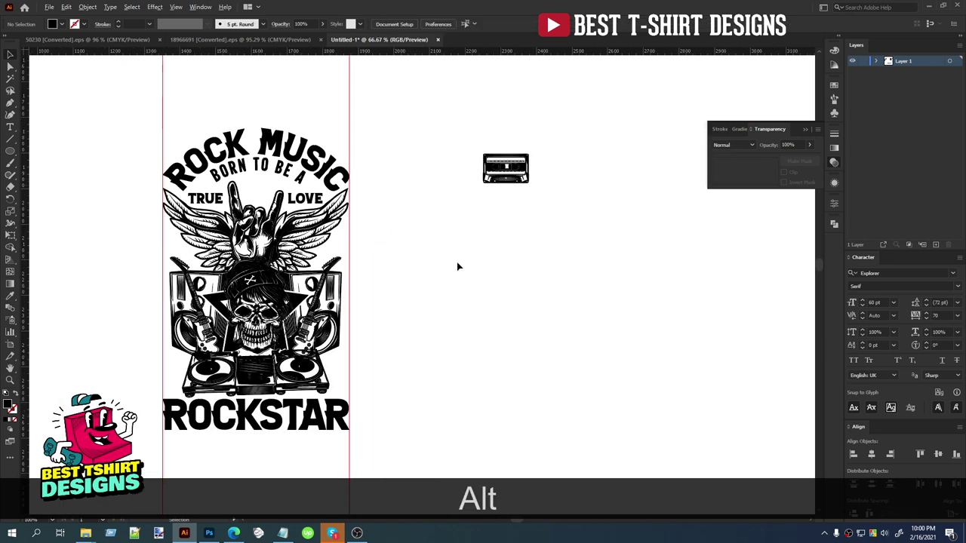
scroll(455, 265, "down", 1, "alt")
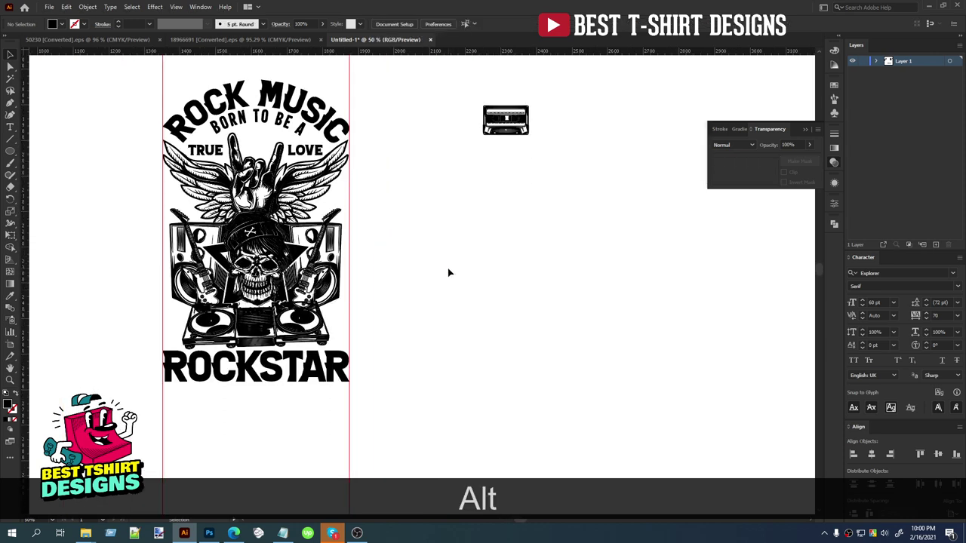
scroll(378, 263, "down", 1, "alt")
scroll(378, 263, "down", 1, "alt")
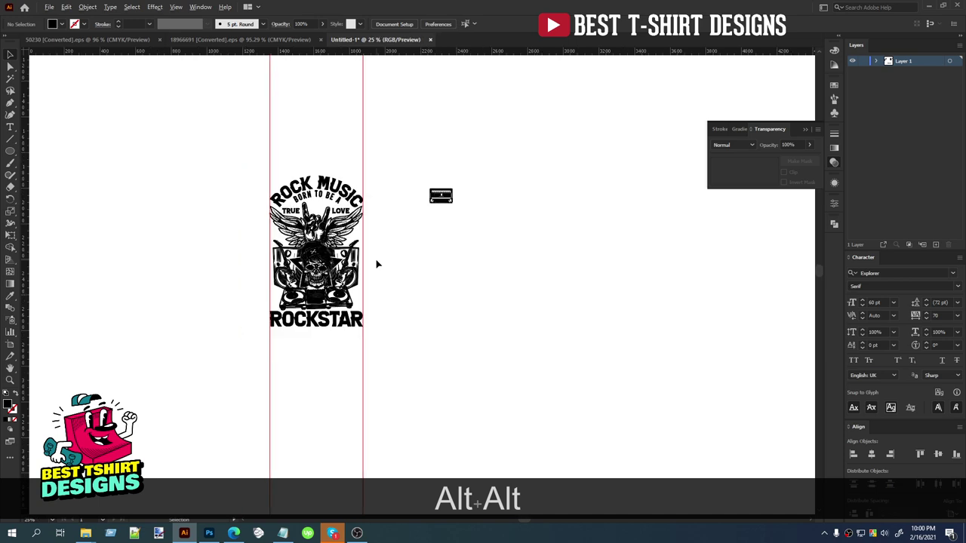
scroll(377, 263, "down", 1, "alt")
scroll(321, 299, "down", 2)
left_click_drag(265, 431, 463, 308)
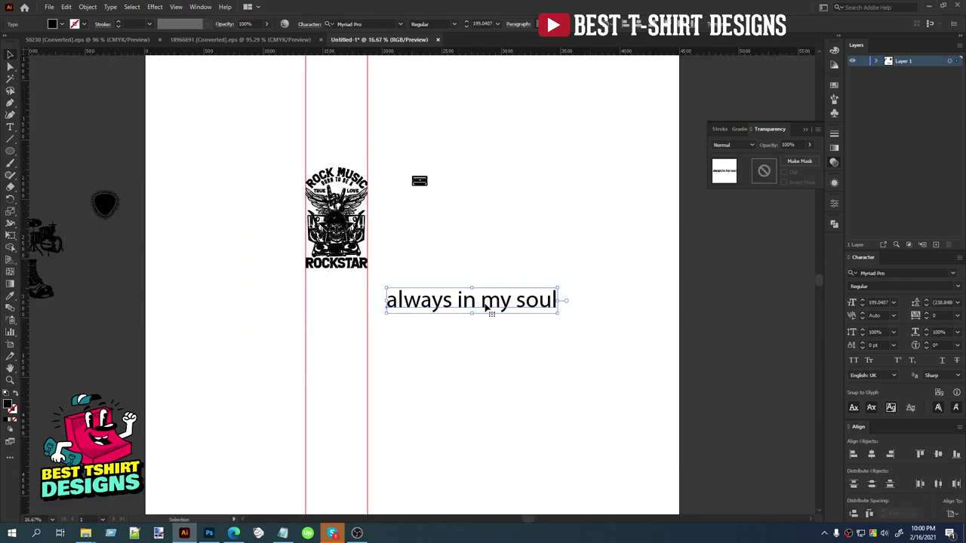
Step: Set the "always in my soul" text to Explorer Serif Regular and move it up level with the turntables
scroll(386, 234, "up", 1, "alt")
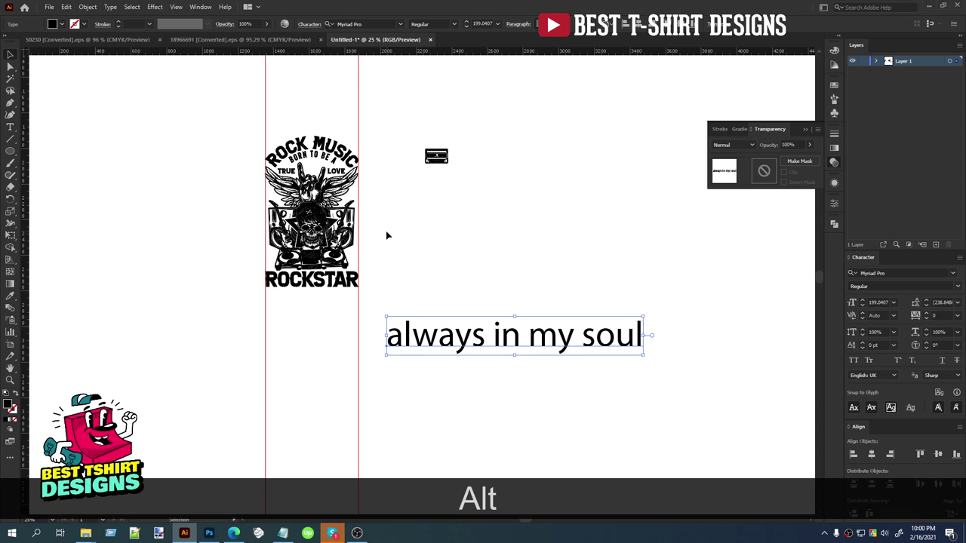
left_click(478, 339)
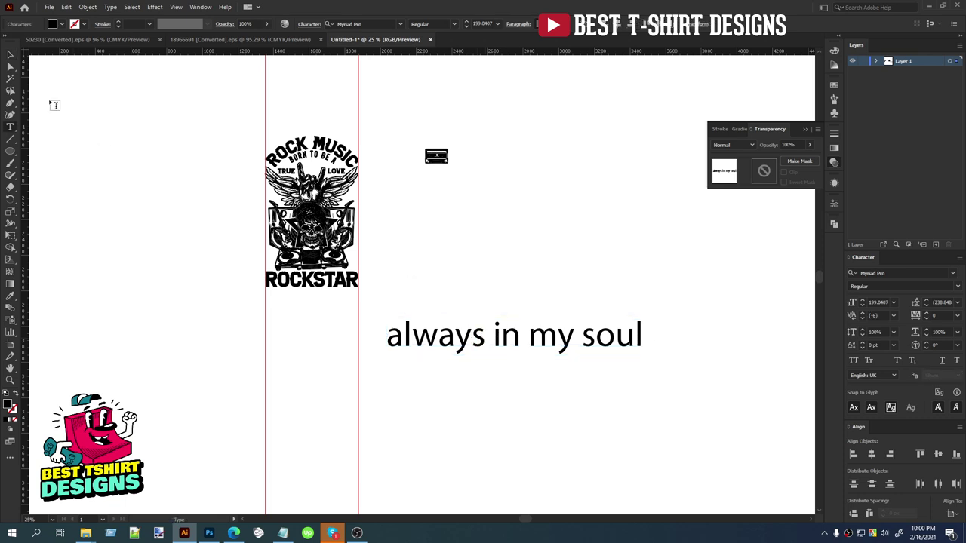
left_click(10, 55)
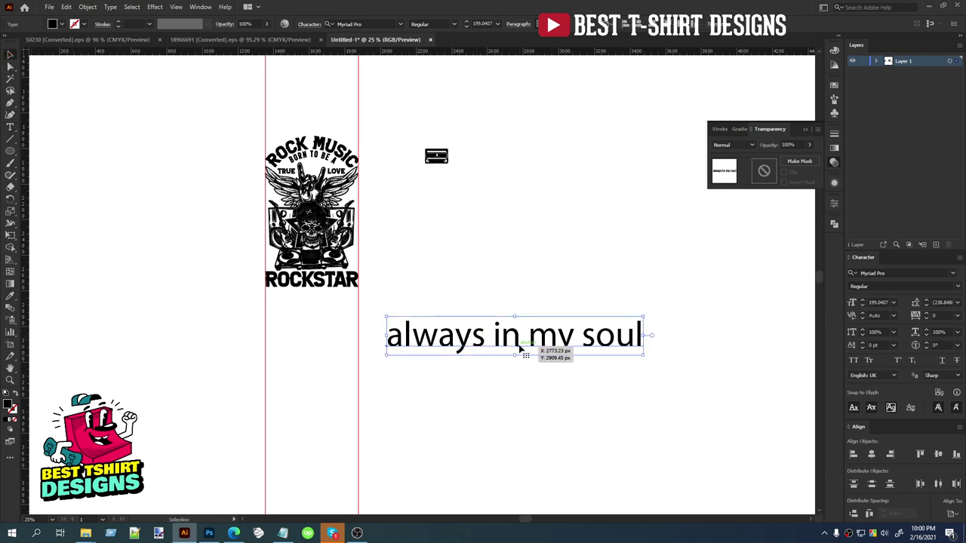
right_click(519, 345)
mouse_move(596, 180)
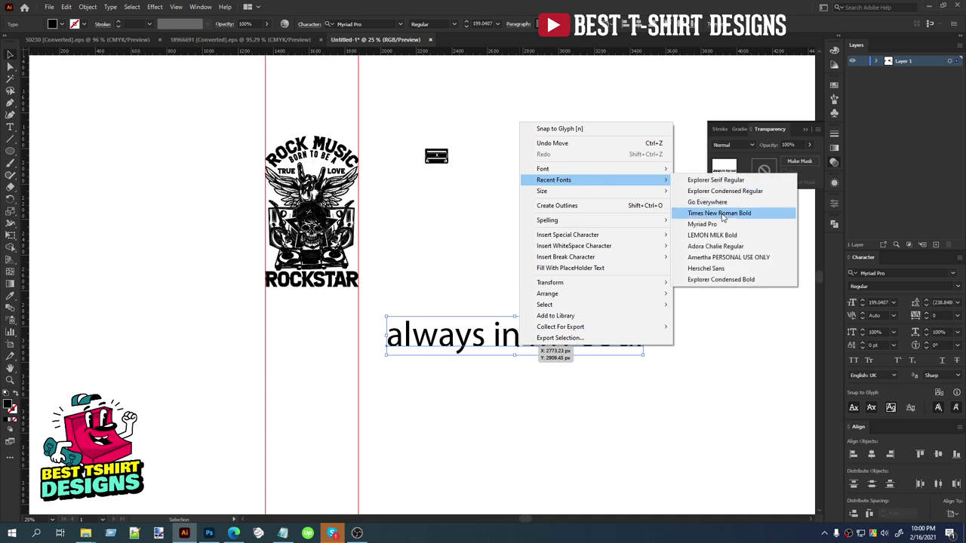
left_click(706, 180)
left_click_drag(525, 339, 518, 263)
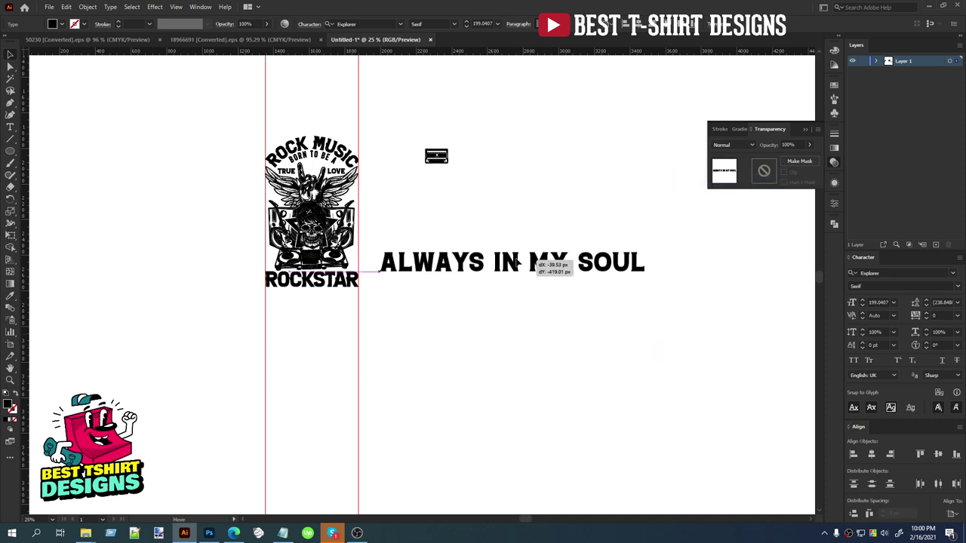
double_click(497, 262)
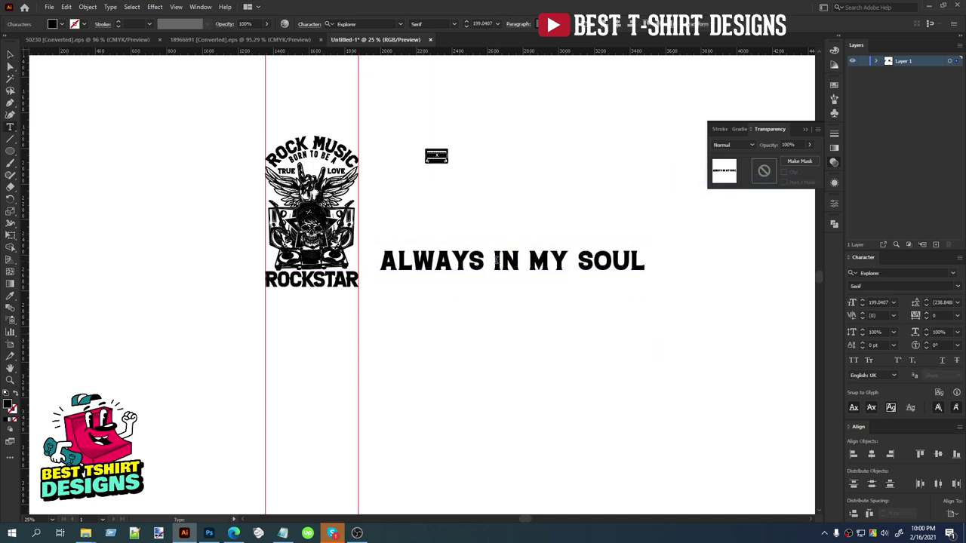
key("Return")
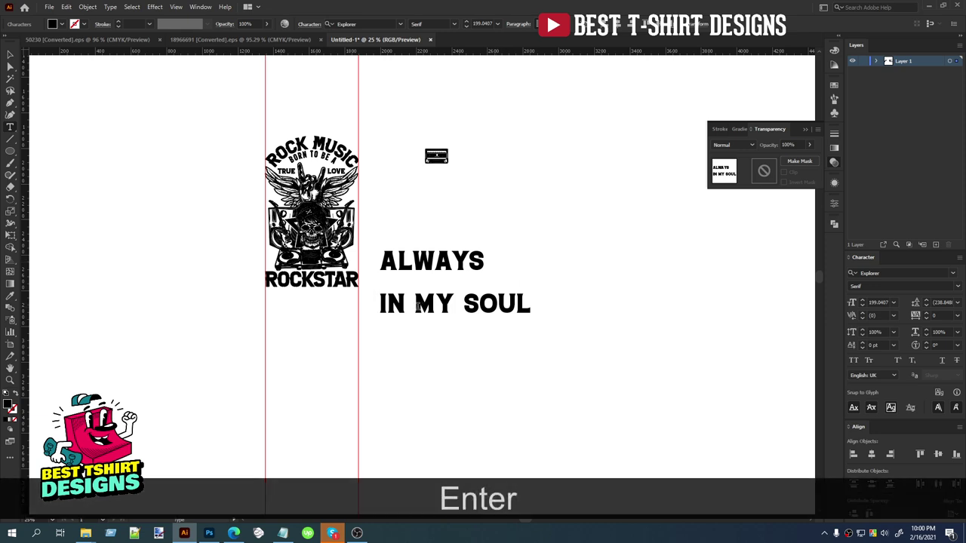
key("ctrl+z")
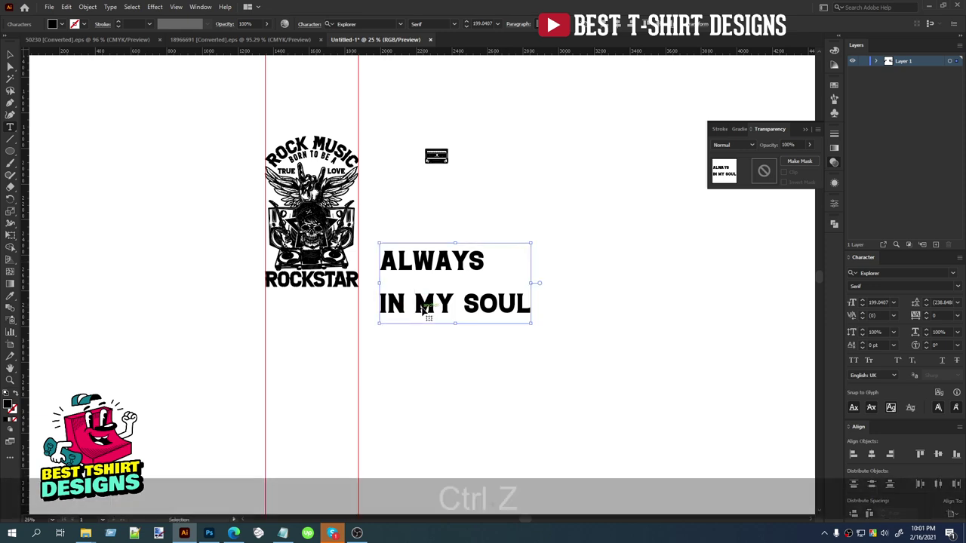
Step: Break the phrase into two lines reading "ALWAYS IN" and "MY SOUL"
type(".")
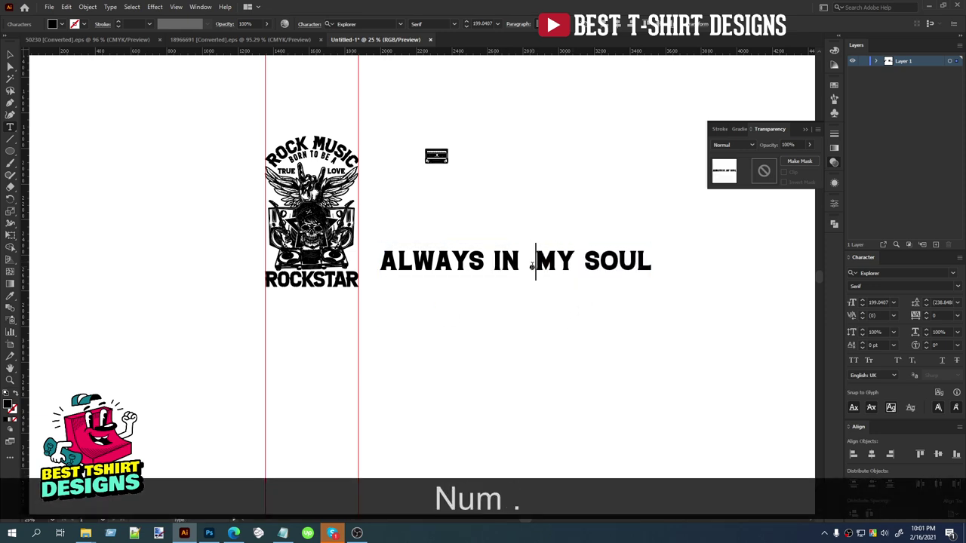
key("BackSpace")
key("Return")
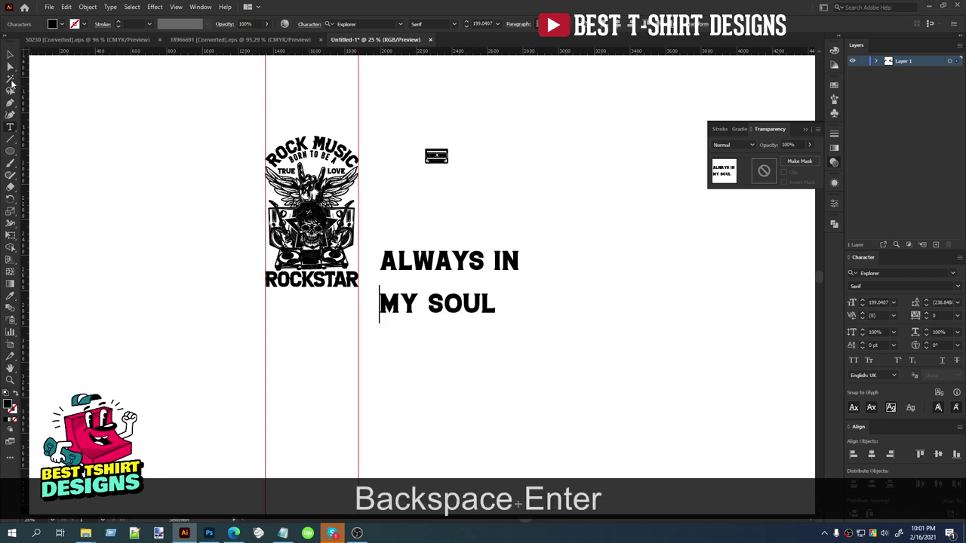
Step: Convert the two-line "ALWAYS IN MY SOUL" text to outlines
left_click(9, 55)
right_click(468, 255)
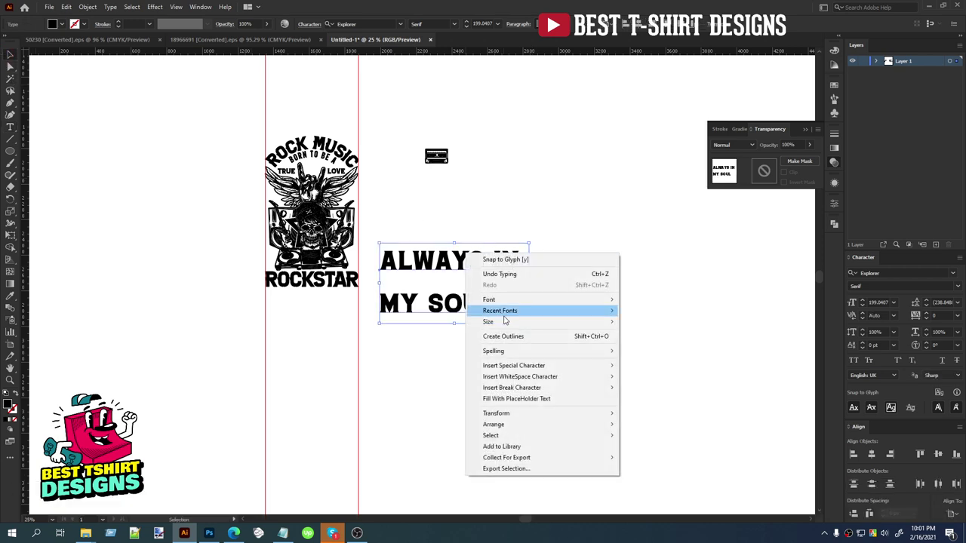
left_click(510, 337)
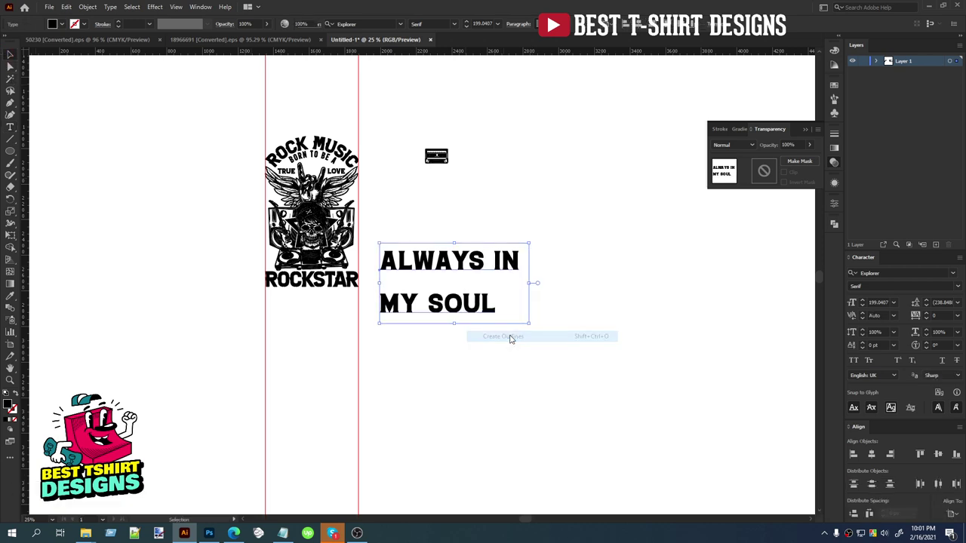
Step: Ungroup the outlined two-line text and regroup "ALWAYS IN" and "MY SOUL" as separate groups
right_click(471, 302)
left_click(504, 383)
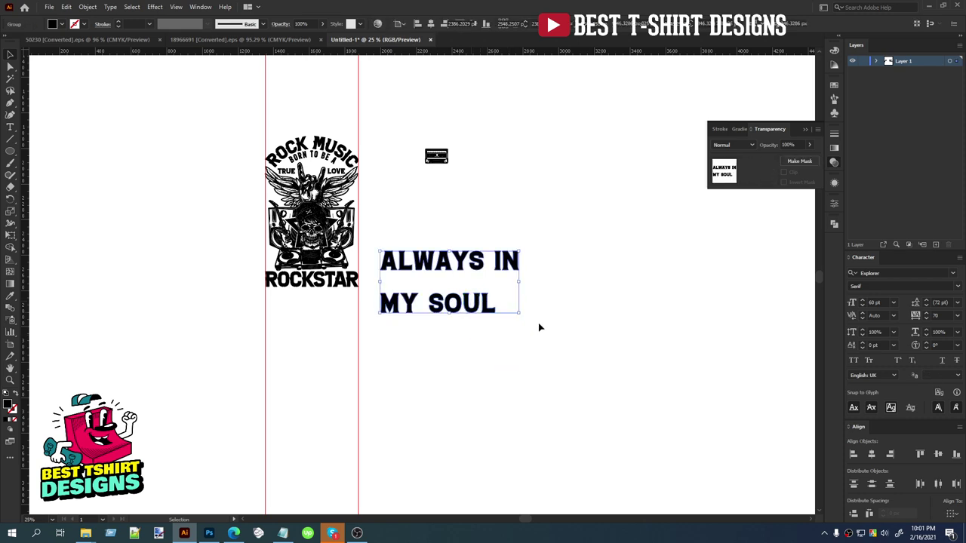
left_click(521, 280)
left_click_drag(373, 230, 371, 225)
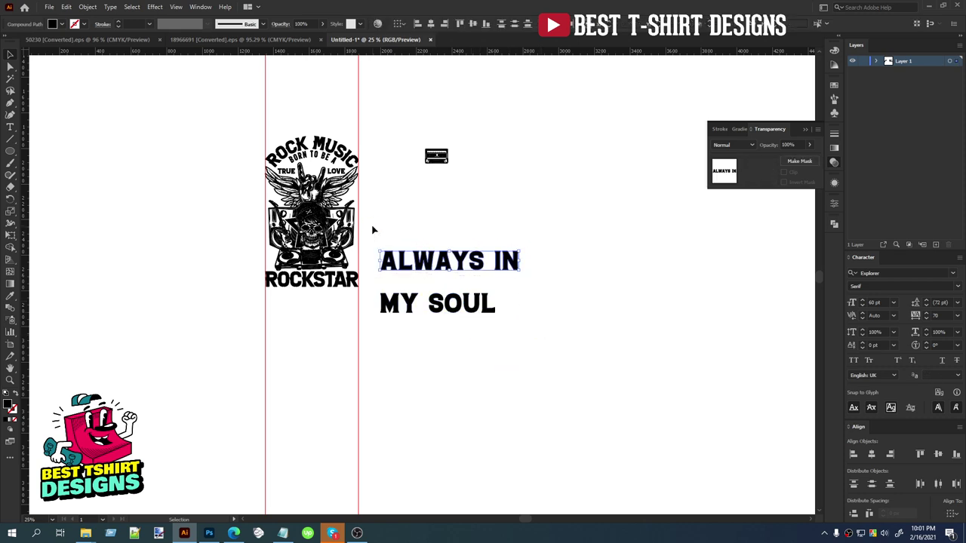
key("ctrl+g")
left_click_drag(373, 287, 536, 353)
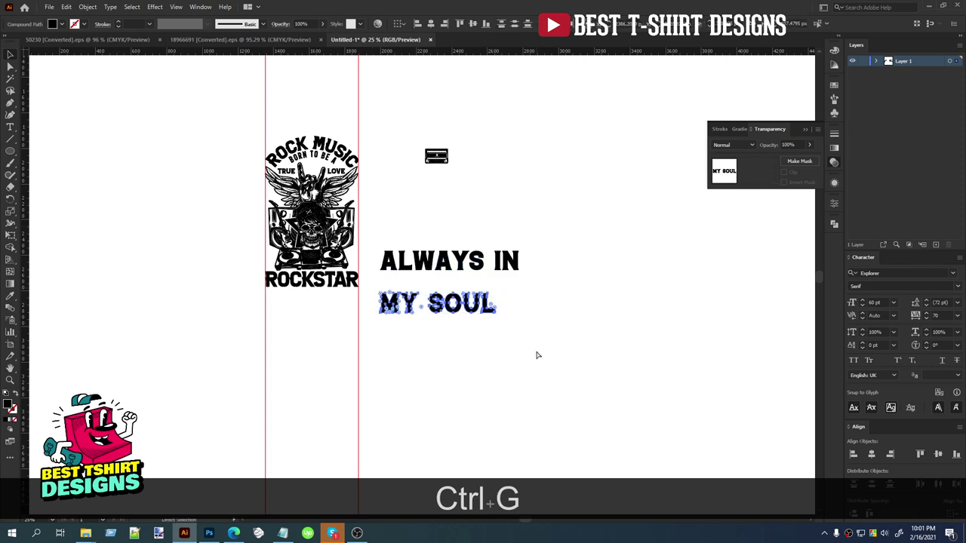
key("ctrl+g")
scroll(382, 256, "up", 2)
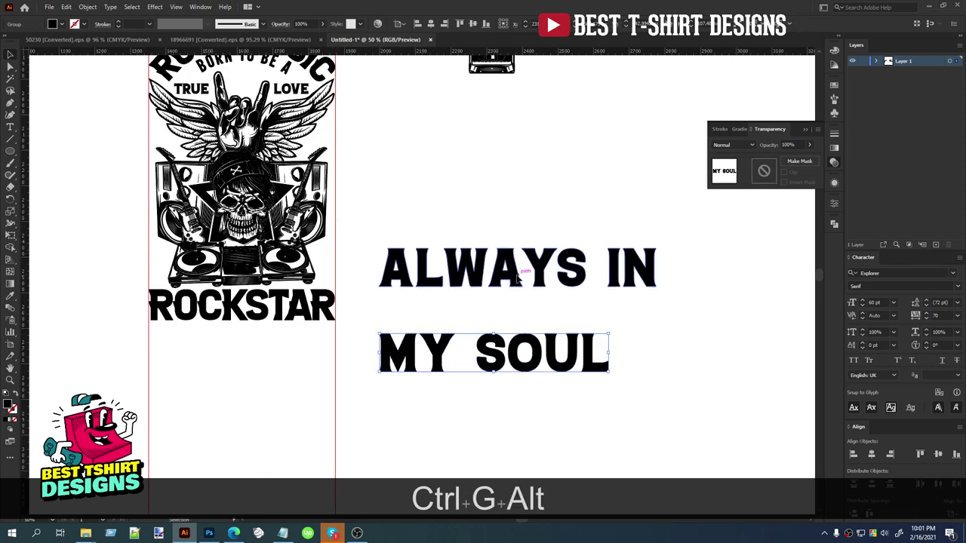
Step: Try scaling the "ALWAYS IN" group down to about half size and placing it well above "MY SOUL"
left_click_drag(518, 272, 506, 222)
left_click_drag(646, 217, 496, 217)
scroll(452, 285, "up", 1)
scroll(451, 286, "up", 1)
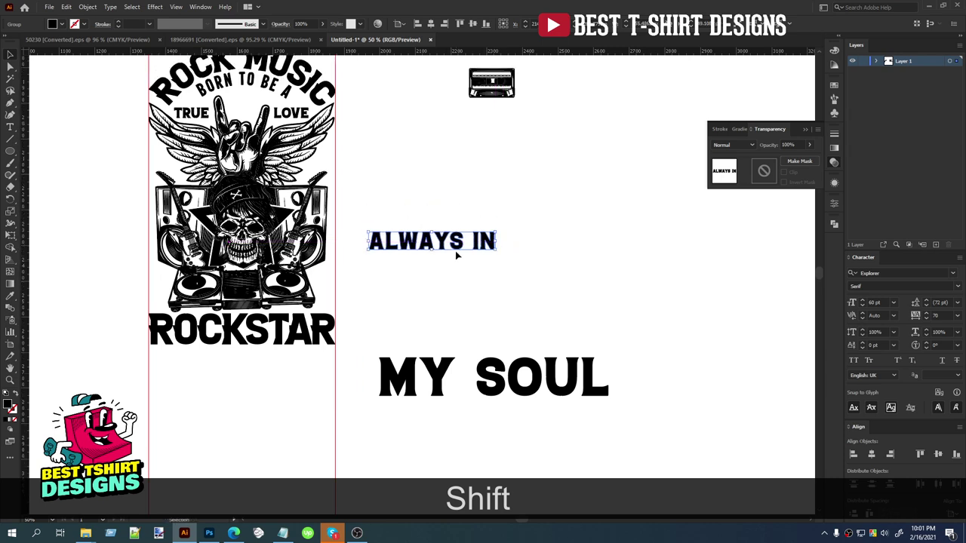
left_click_drag(458, 244, 469, 216)
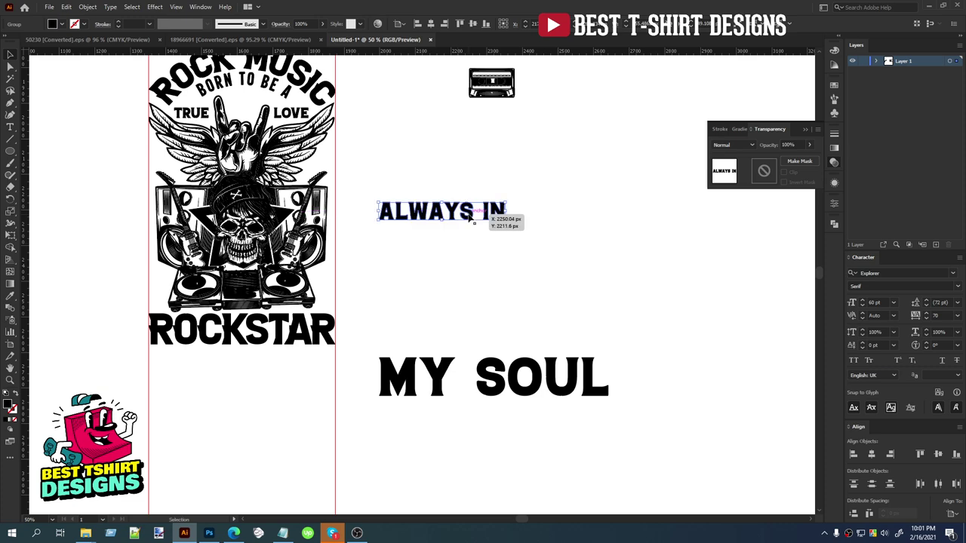
Step: Undo the grouping, outlining and line break until the phrase is editable single-line text "ALWAYS IN MY SOUL" again
key("ctrl+z")
key("ctrl+z")
key("ctrl+z")
key("ctrl+z")
key("ctrl+z")
key("ctrl+z")
key("ctrl+z")
key("ctrl+z")
key("ctrl+z")
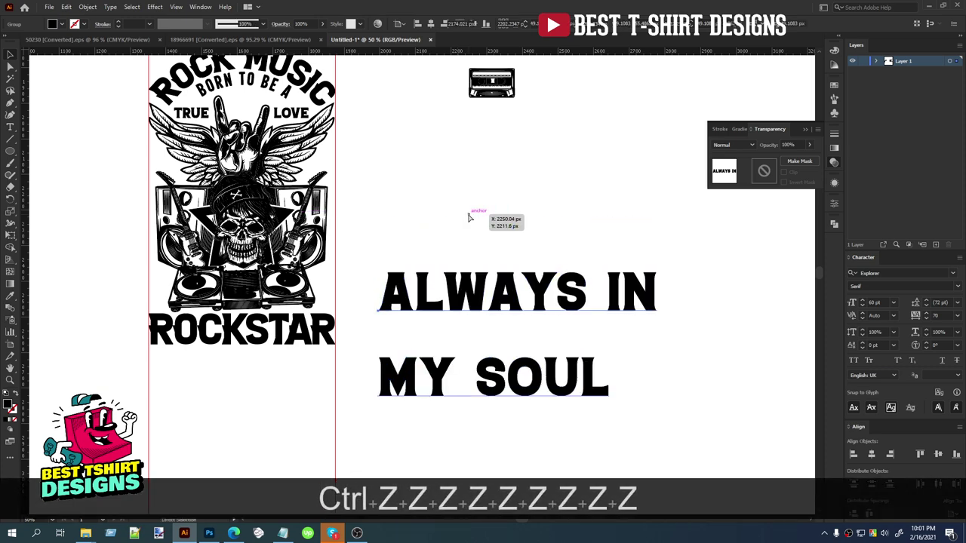
key("alt")
scroll(426, 286, "down", 2)
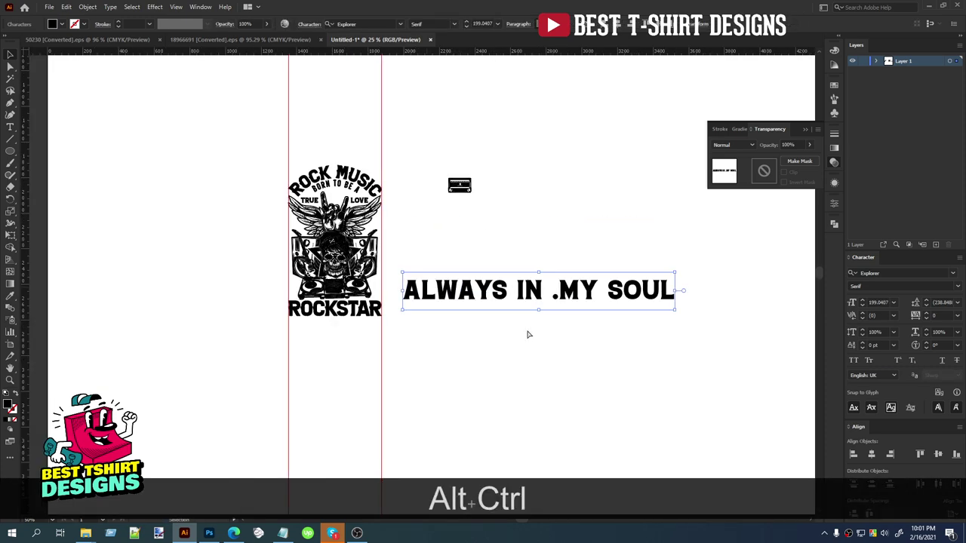
key("ctrl+z")
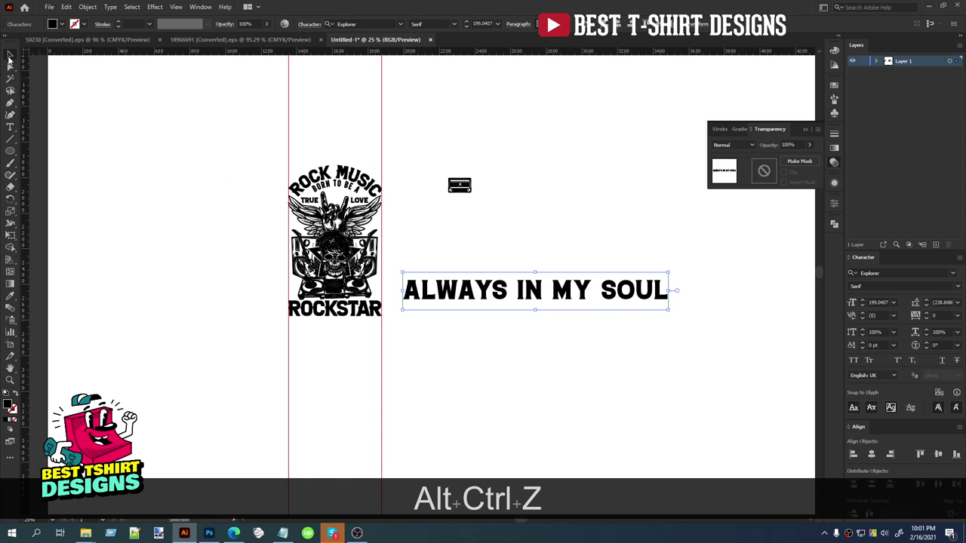
Step: Convert the single-line "ALWAYS IN MY SOUL" text to outlines and move it below "ROCKSTAR"
right_click(606, 286)
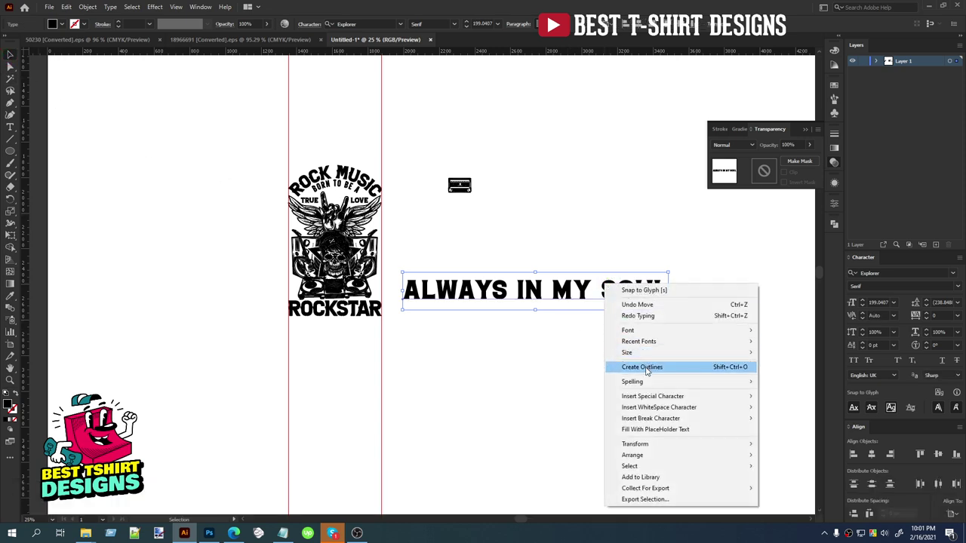
left_click(646, 369)
left_click_drag(590, 294, 371, 333)
Step: Scale "ALWAYS IN MY SOUL" proportionally to the width between the two guides and set it closely beneath "ROCKSTAR"
scroll(370, 332, "up", 2)
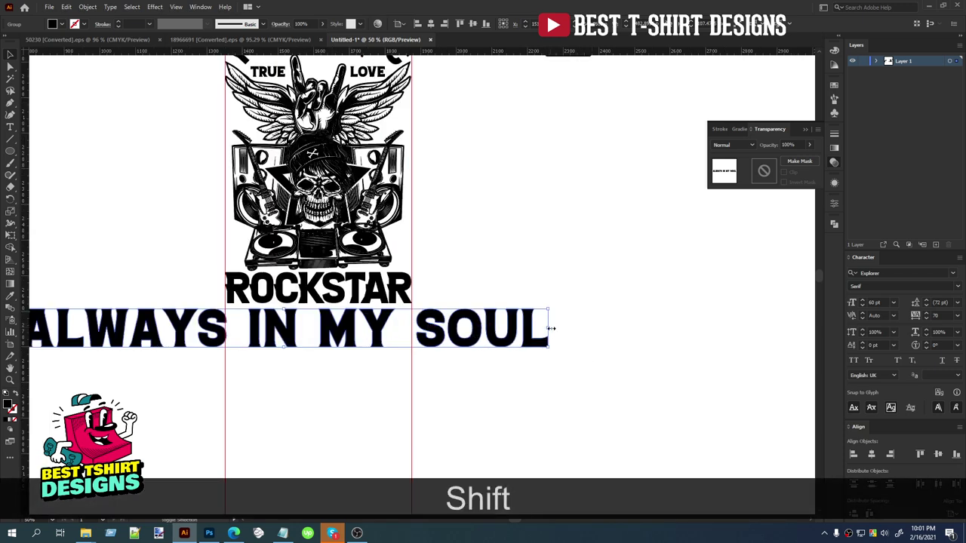
left_click_drag(551, 328, 412, 329)
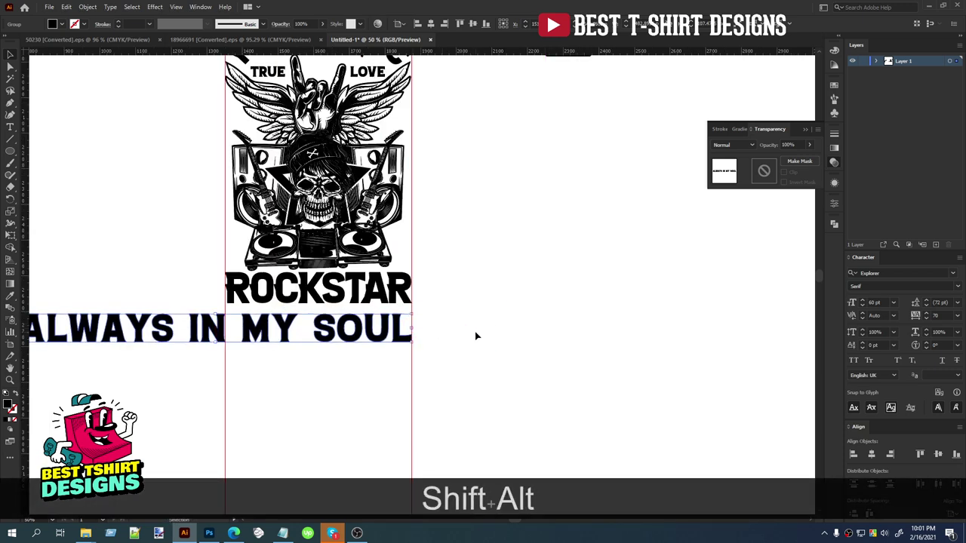
scroll(474, 335, "down", 1)
left_click_drag(171, 330, 276, 314)
scroll(325, 337, "up", 3)
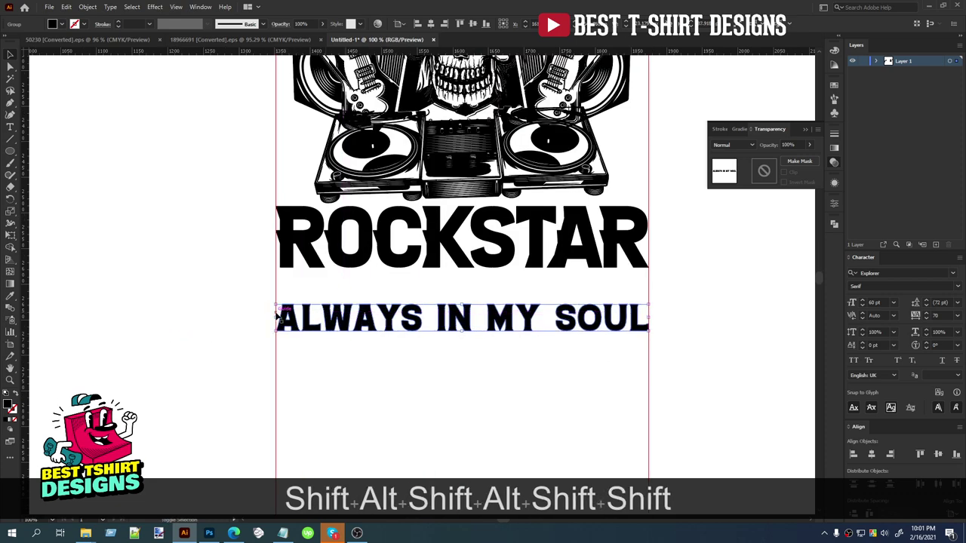
key("shift+Up")
key("shift+Up")
key("Up")
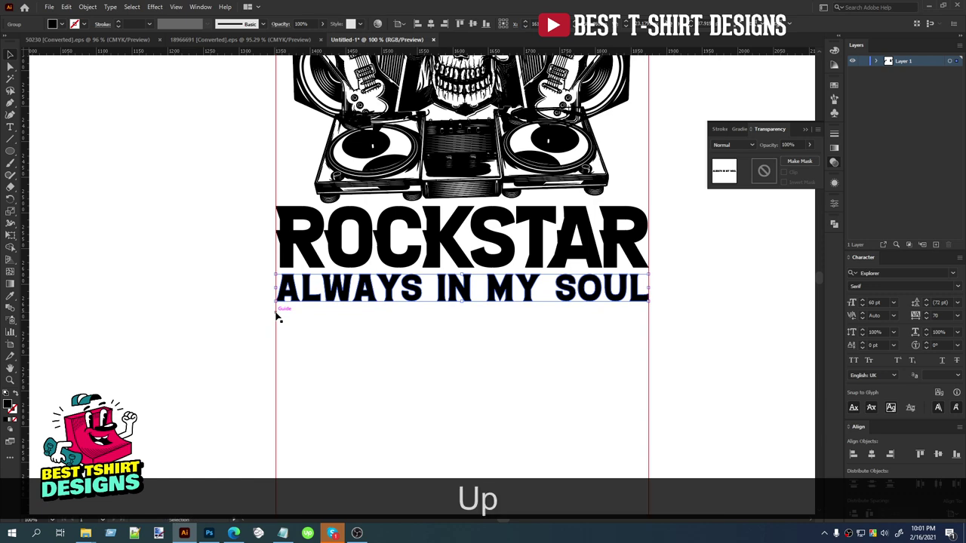
scroll(287, 329, "down", 1)
left_click(383, 359)
Step: Place the cassette, tilted diagonally, over the right end of the turntables with its outer corner at the right guide
scroll(384, 359, "up", 3)
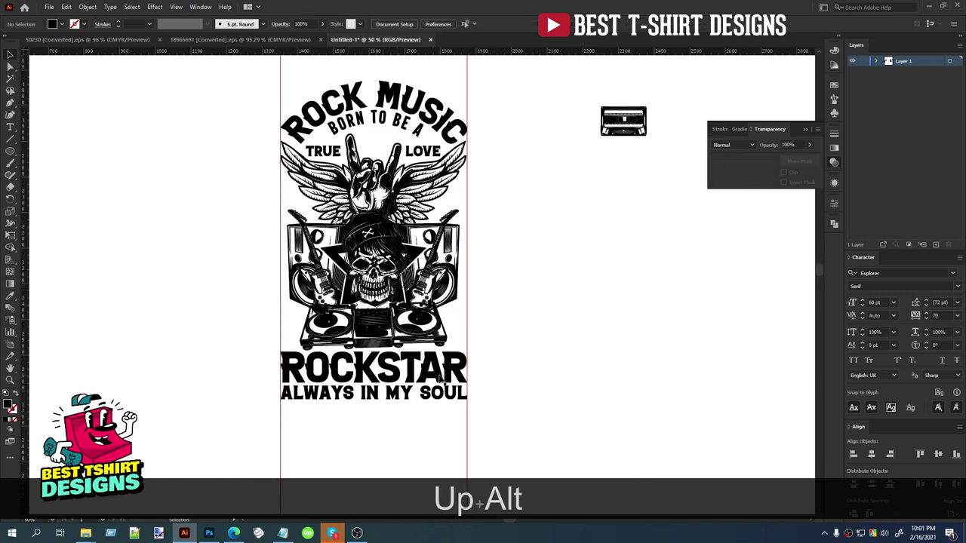
left_click_drag(398, 219, 348, 206)
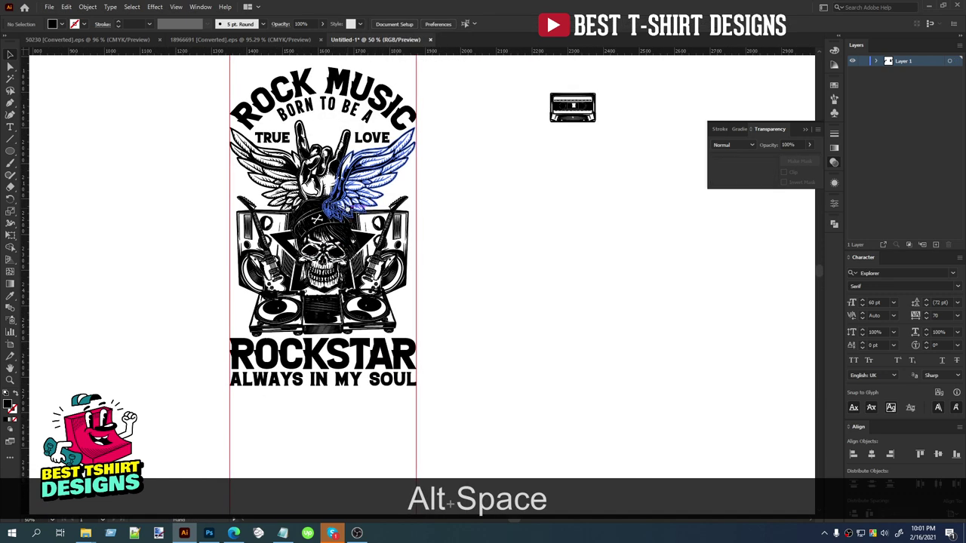
scroll(415, 299, "up", 3)
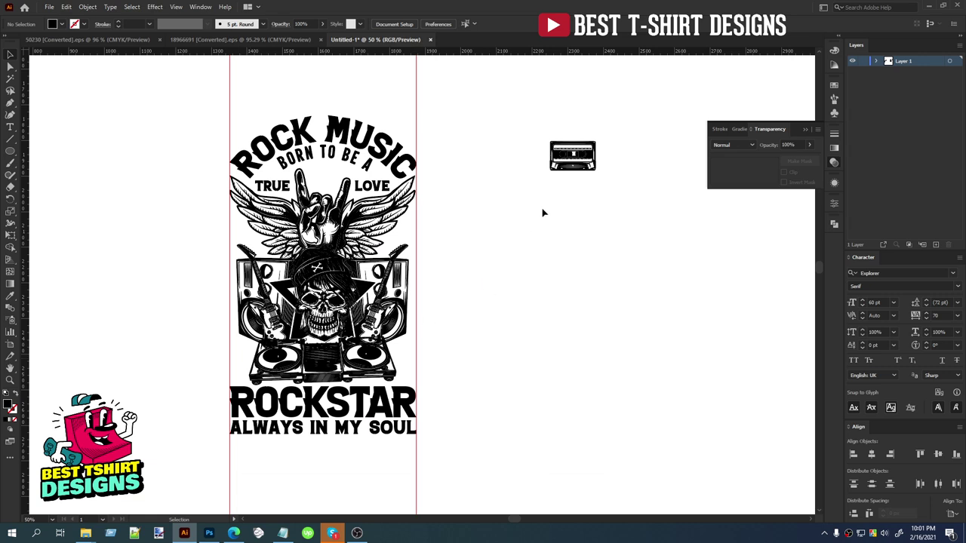
left_click_drag(571, 166, 389, 413)
scroll(403, 359, "up", 2)
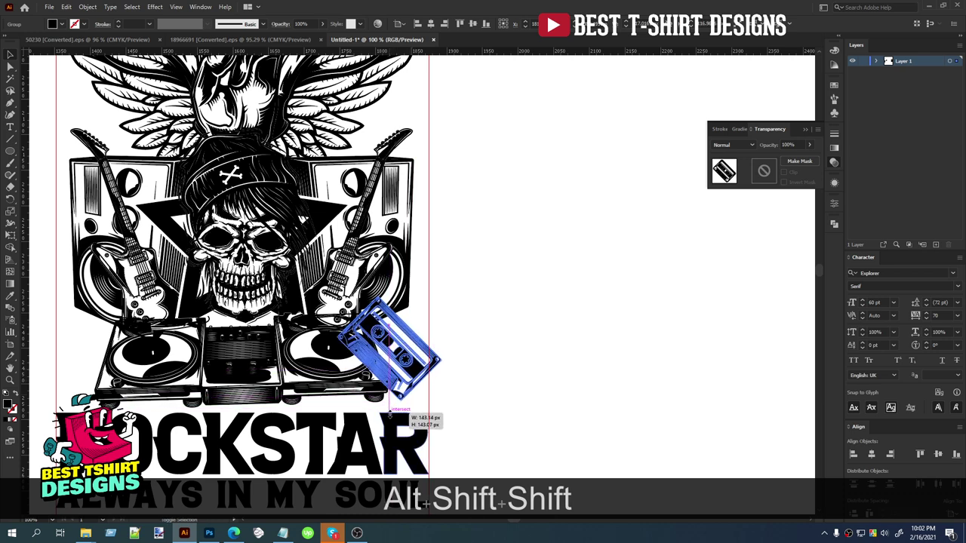
mouse_move(412, 370)
left_mouse_down()
mouse_move(400, 372)
mouse_move(416, 372)
left_mouse_up()
left_click(489, 380)
Step: Duplicate the tilted cassette to the left end of the turntables and reflect the copy across the vertical axis
left_click_drag(489, 380, 603, 339)
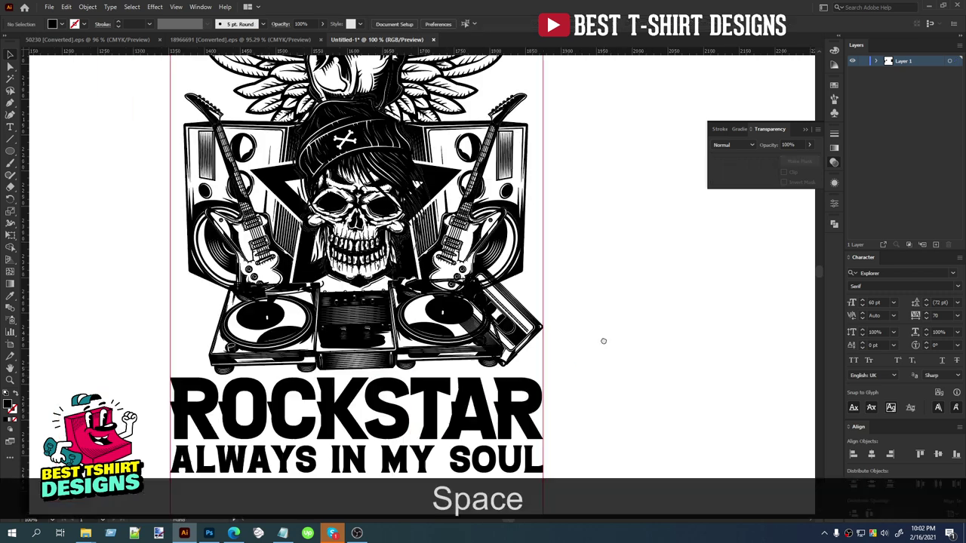
left_click_drag(532, 344, 247, 344)
right_click(242, 342)
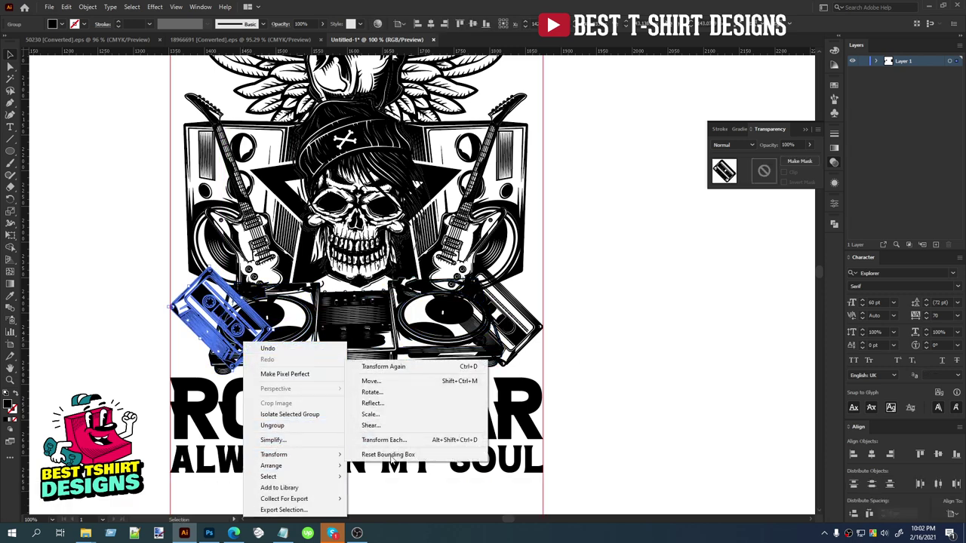
left_click(407, 404)
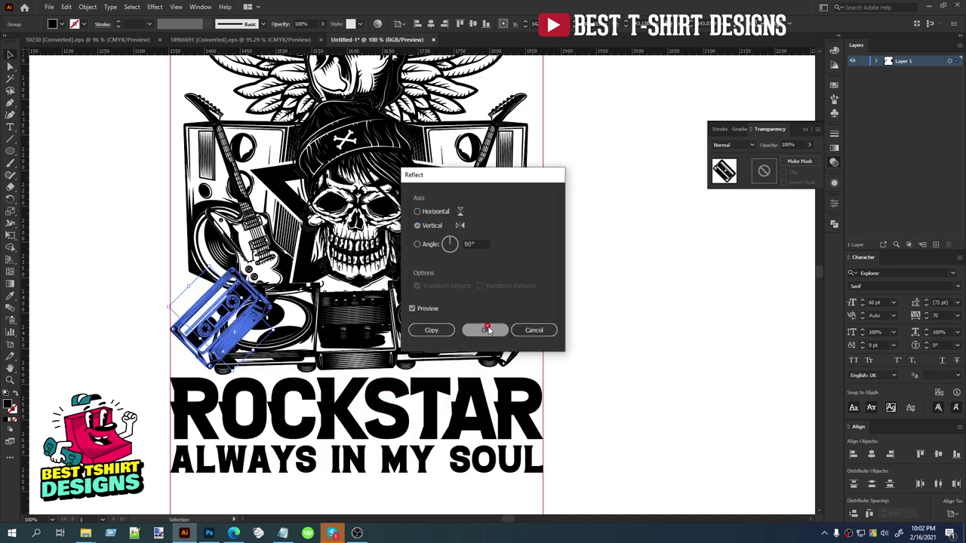
left_click(487, 330)
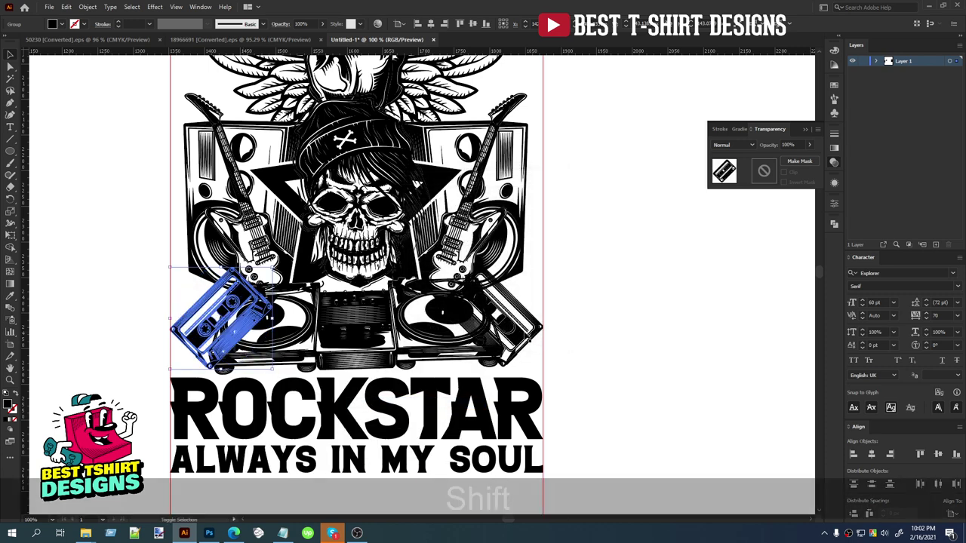
Step: Select both cassettes and place a copy of the pair straight above them, over the lower wings and speaker tops
left_click(491, 313, "shift")
scroll(423, 324, "down", 1)
scroll(414, 332, "up", 2)
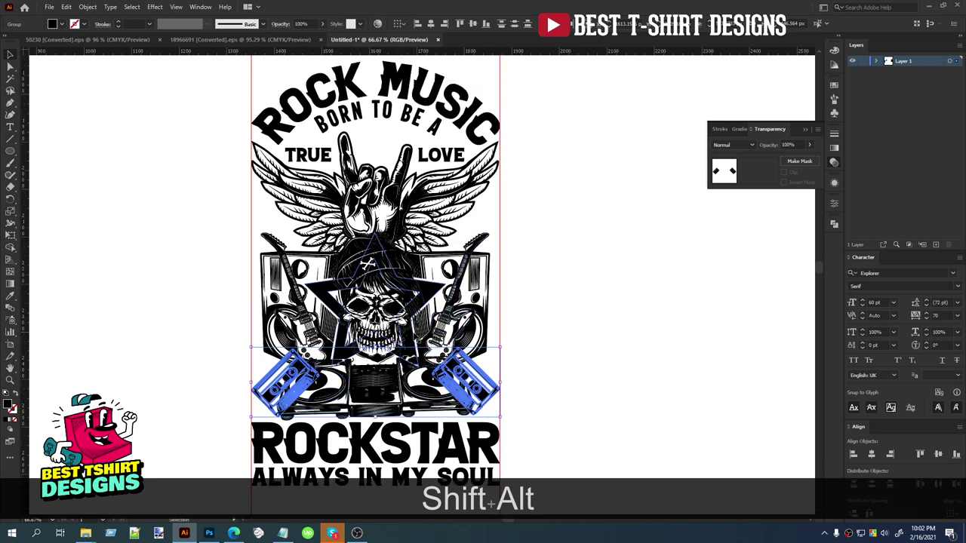
left_click_drag(485, 391, 481, 272)
left_click_drag(484, 346, 486, 233)
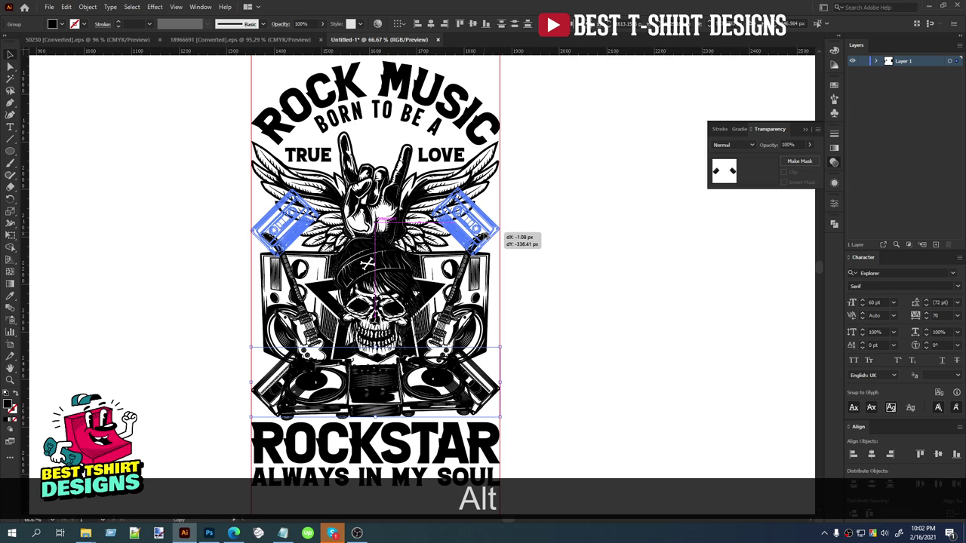
left_click_drag(487, 236, 486, 237)
left_click(574, 305)
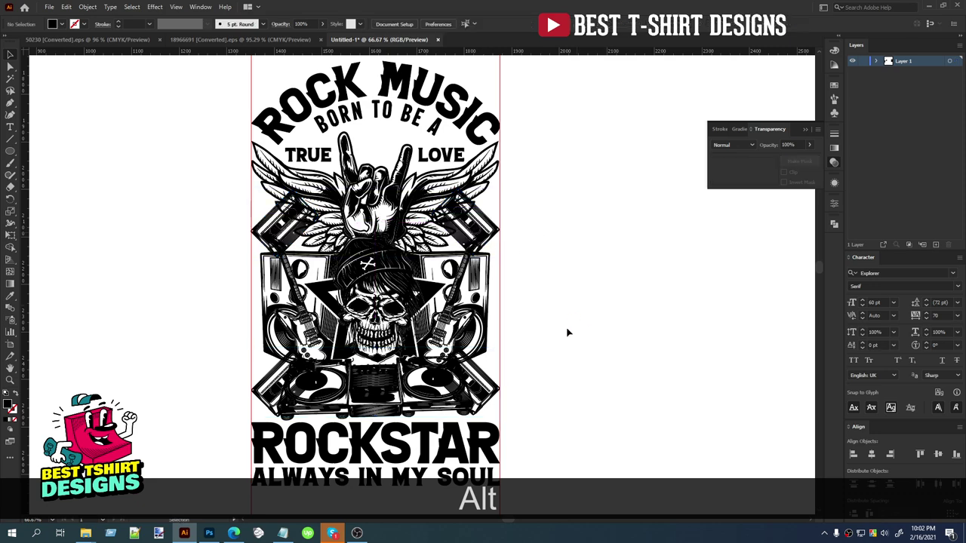
Step: Copy the two lower cassettes and paste them in front inside a new opacity mask on the central artwork group, with Clip off
left_click_drag(558, 353, 519, 317)
scroll(436, 356, "up", 1)
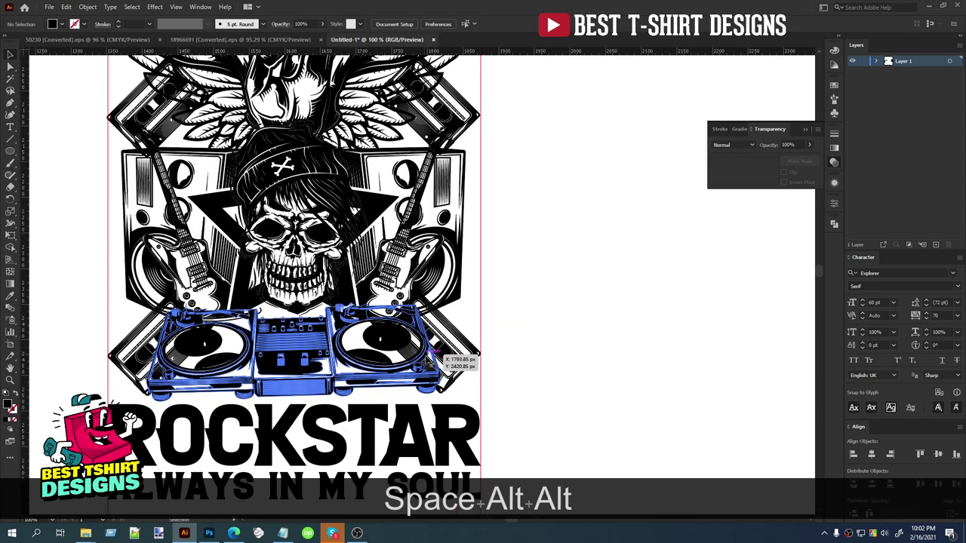
scroll(442, 357, "down", 1)
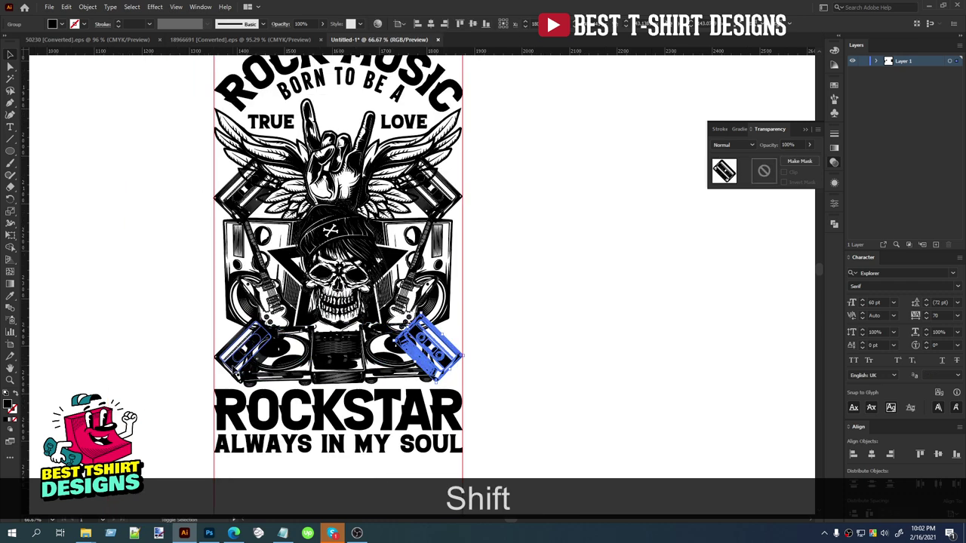
left_click(232, 369, "shift")
key("ctrl+shift+c")
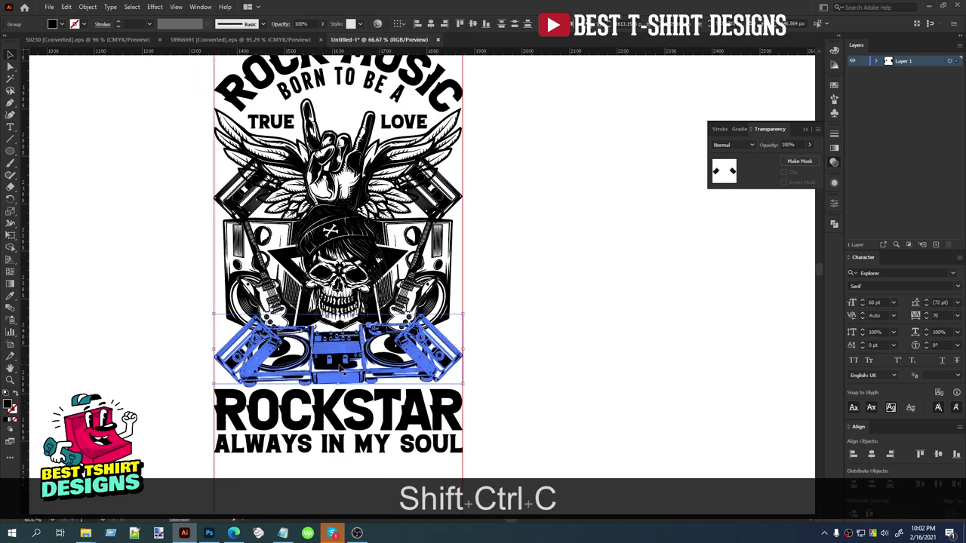
left_click(327, 369)
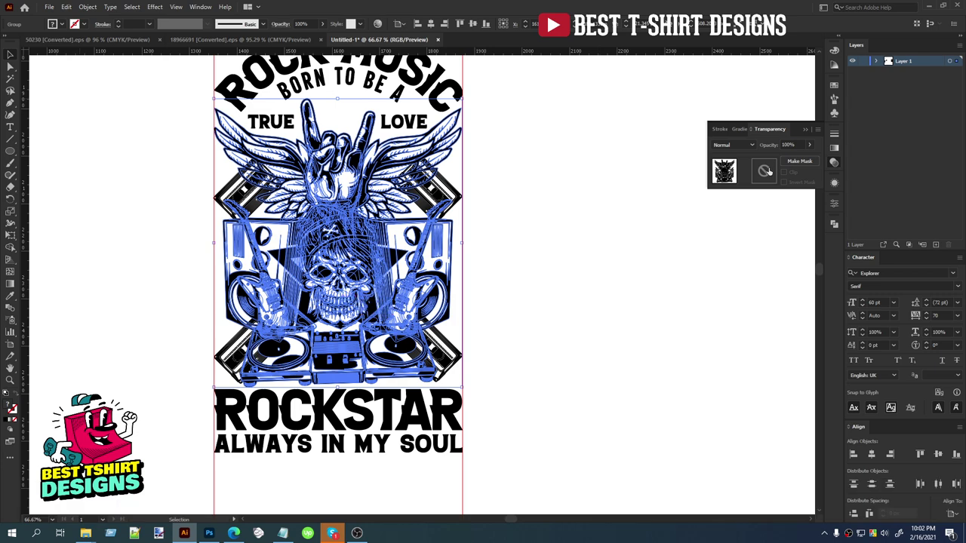
left_click(799, 160)
left_click(784, 173)
key("ctrl+f")
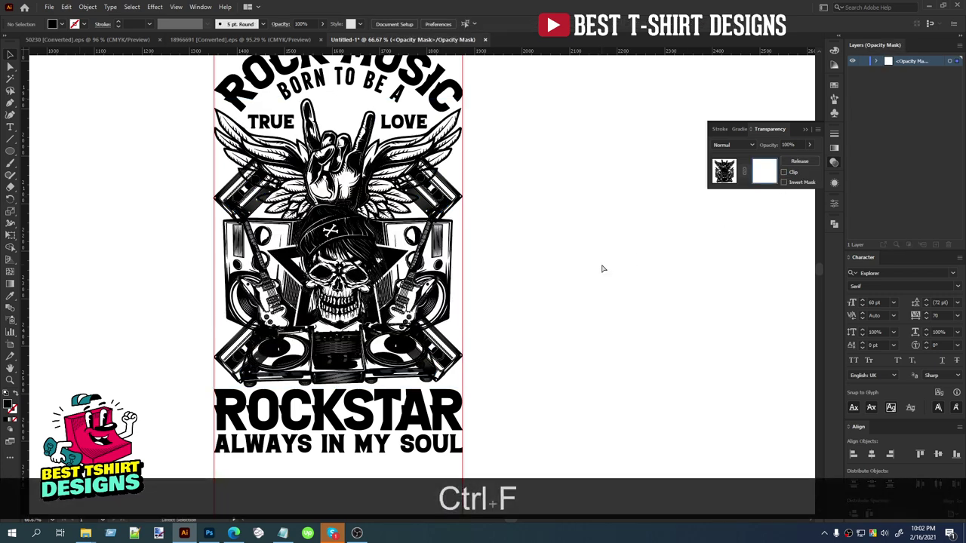
Step: Make the pasted cassettes in the opacity mask a compound path and inspect the masked turntables and upper cassettes up close
left_click(834, 223)
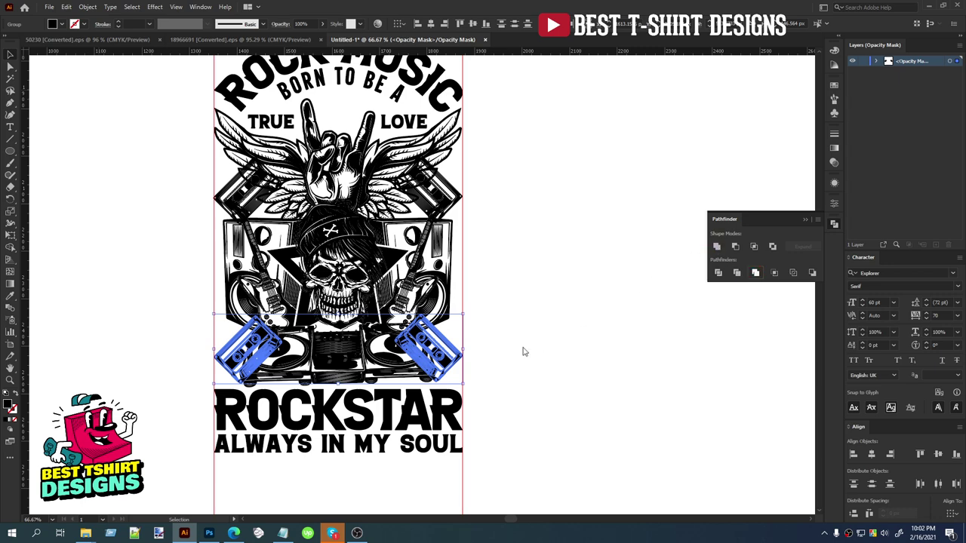
key("ctrl+8")
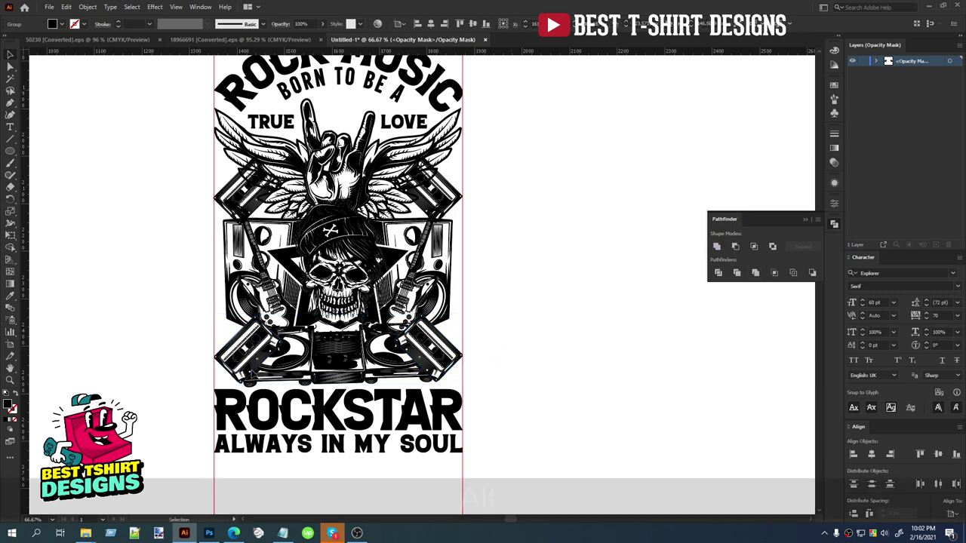
scroll(250, 370, "up", 2)
left_click_drag(653, 331, 557, 338)
scroll(569, 338, "down", 2)
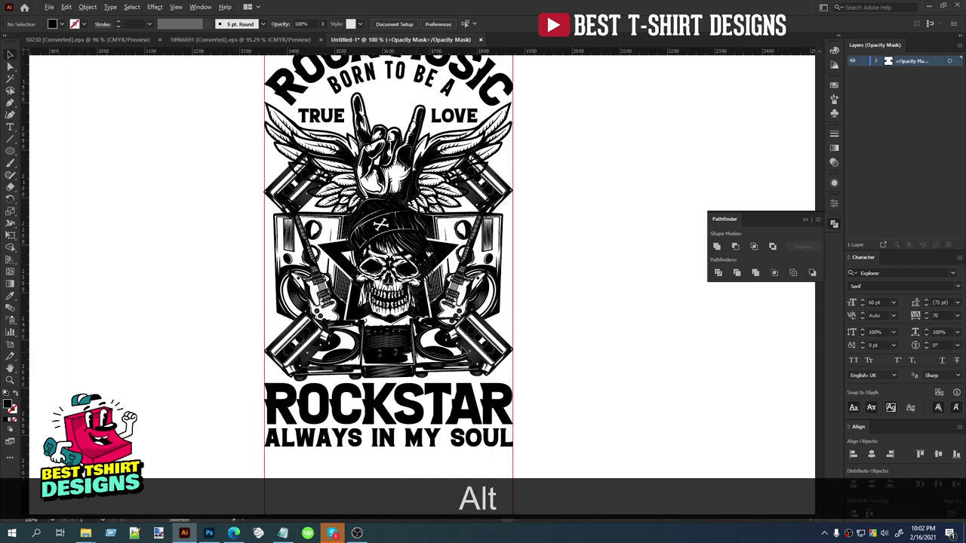
scroll(575, 341, "up", 2)
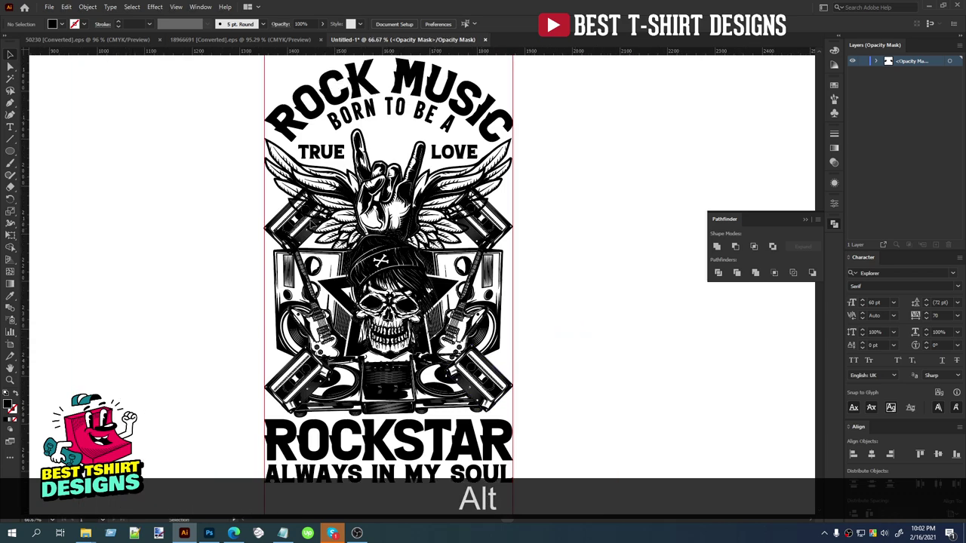
scroll(311, 227, "up", 2)
scroll(283, 242, "down", 1)
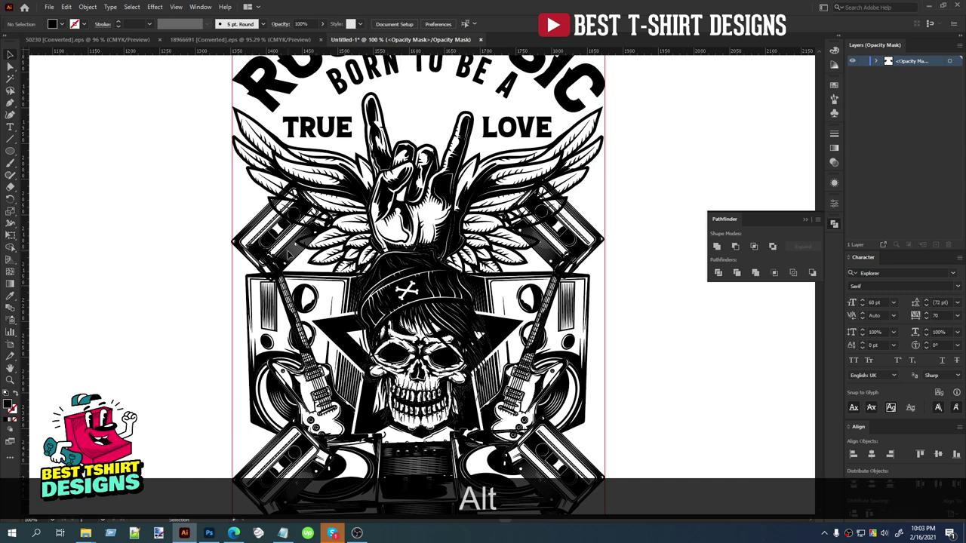
Step: Leave the opacity mask and delete the two upper cassettes over the lower wings
key("shift")
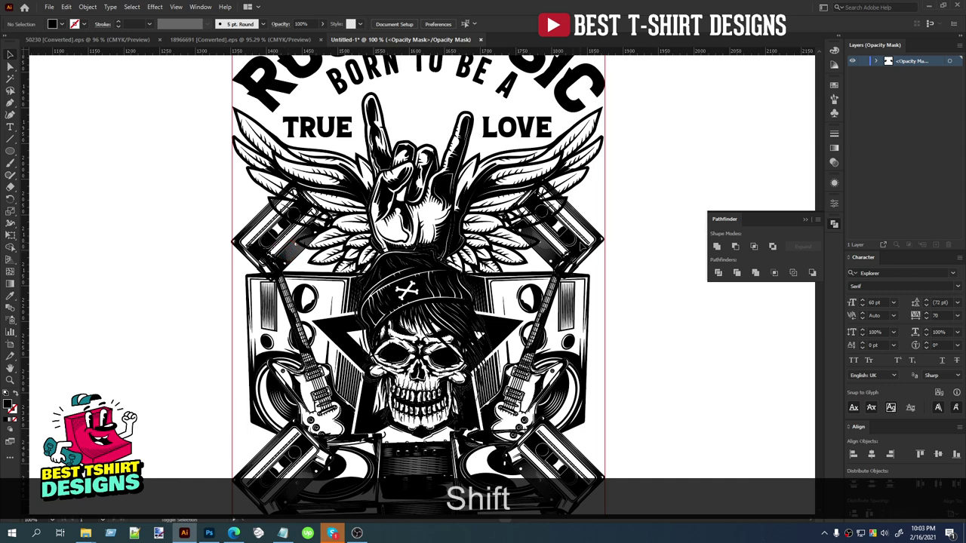
left_click(834, 163)
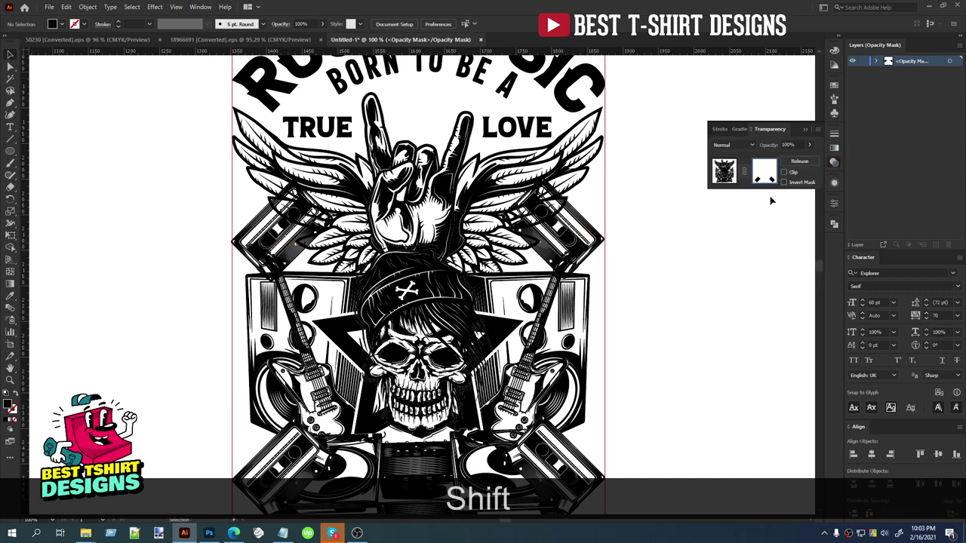
left_click(724, 171)
left_click(587, 239)
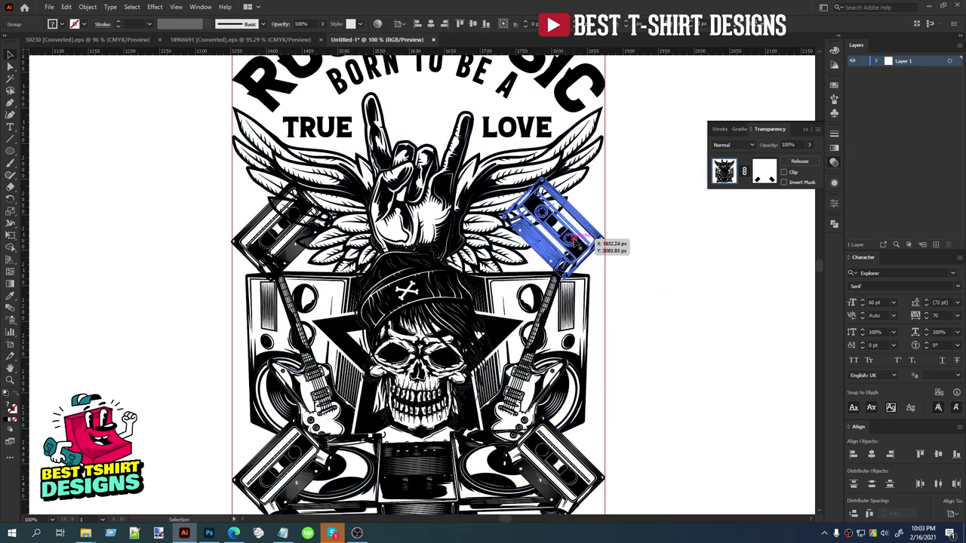
left_click(278, 240, "shift")
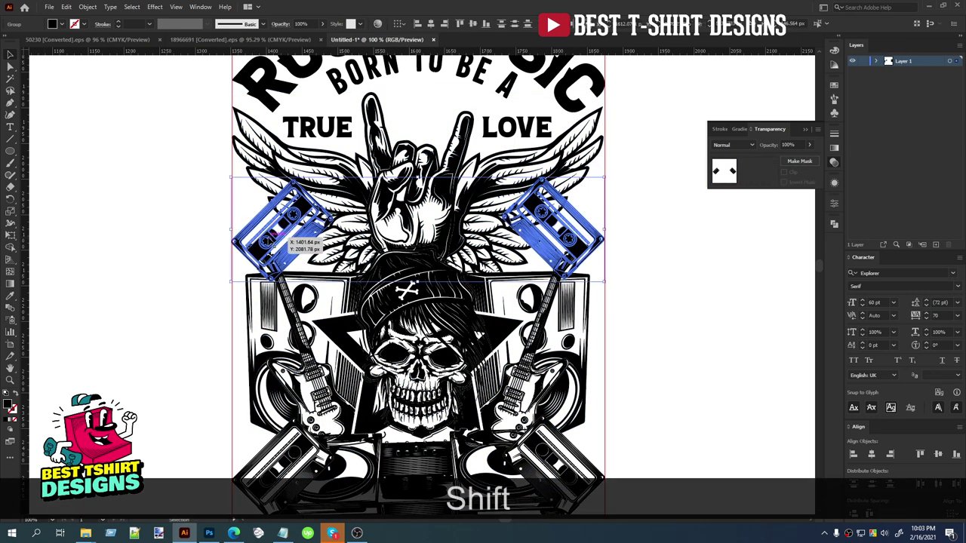
key("Delete")
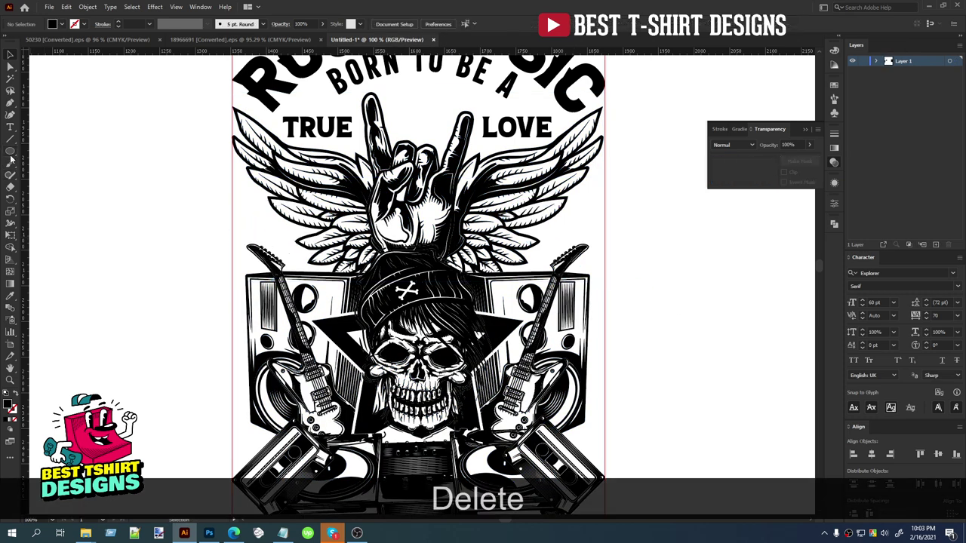
Step: Draw a small black five-pointed star over the left guitar's headstock with the Star tool and enlarge it slightly
left_click_drag(10, 156, 49, 198)
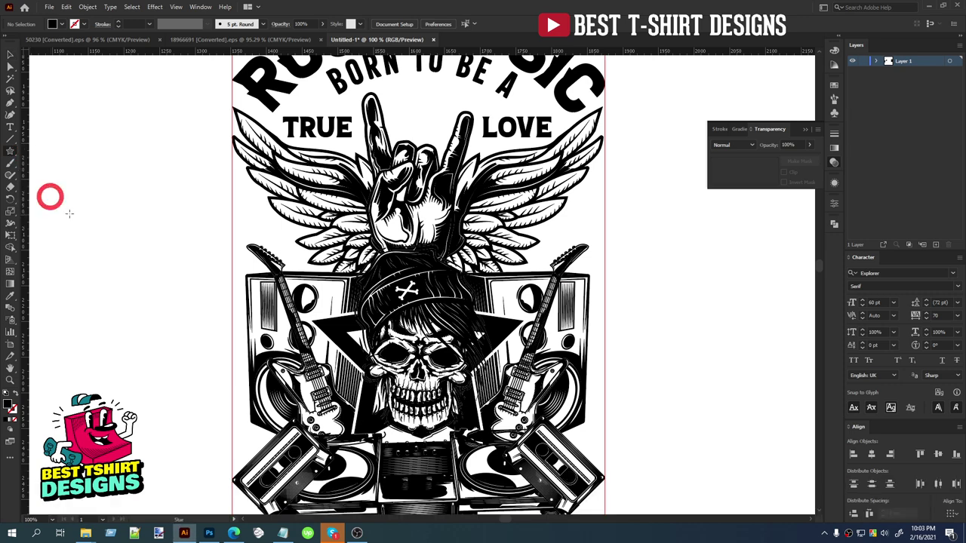
scroll(231, 237, "up", 1)
left_click_drag(282, 231, 297, 251)
key("v")
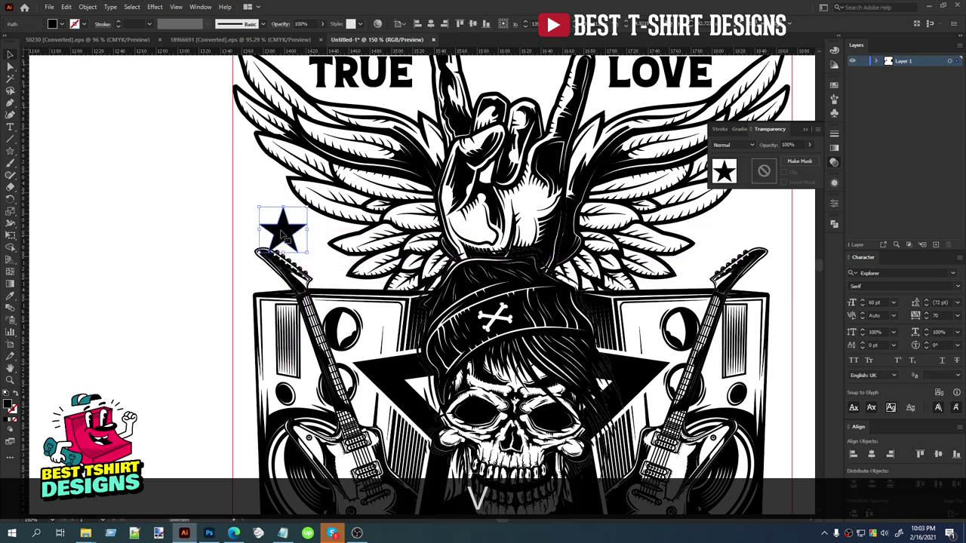
left_click_drag(281, 235, 302, 240)
Step: Offset the small star's path outward by 5 px with Miter joins
left_click(87, 7)
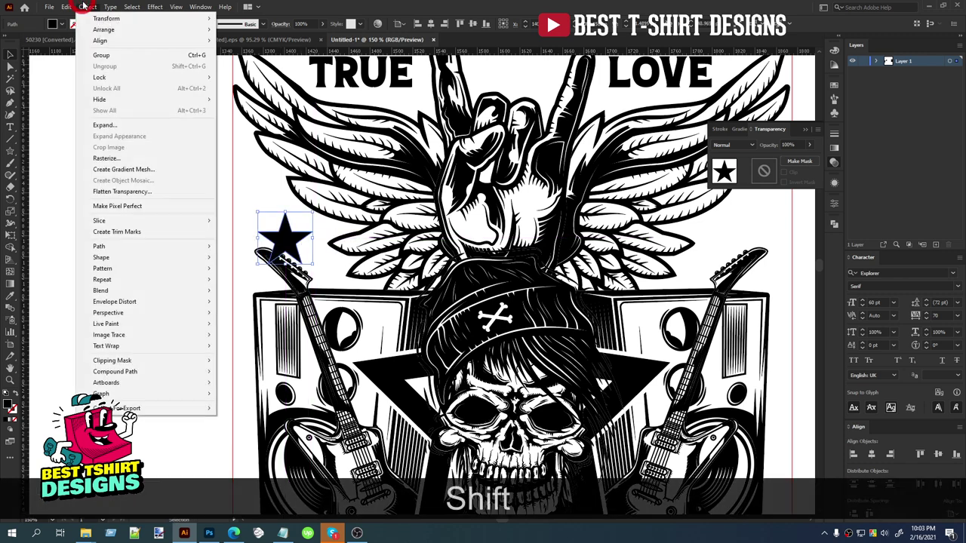
mouse_move(95, 247)
left_click(239, 283)
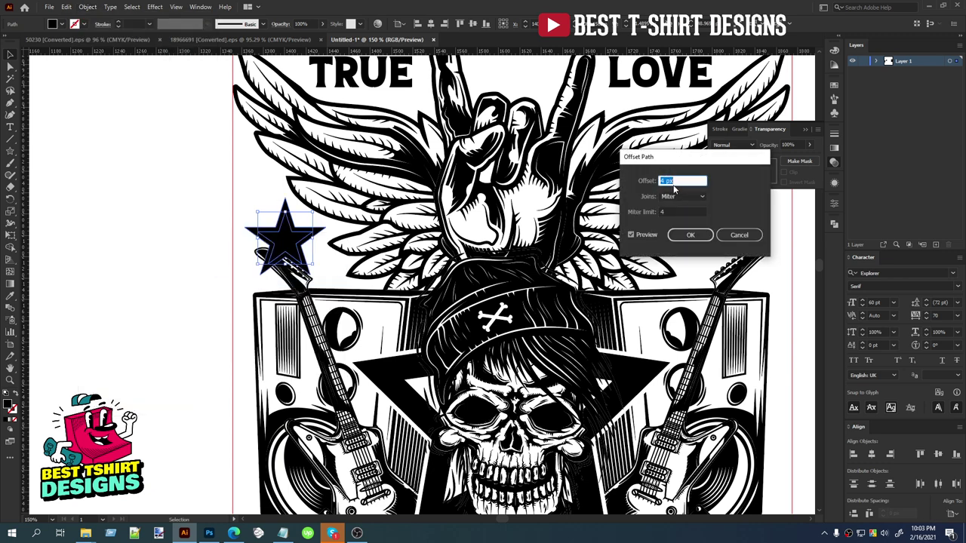
key("shift+Up")
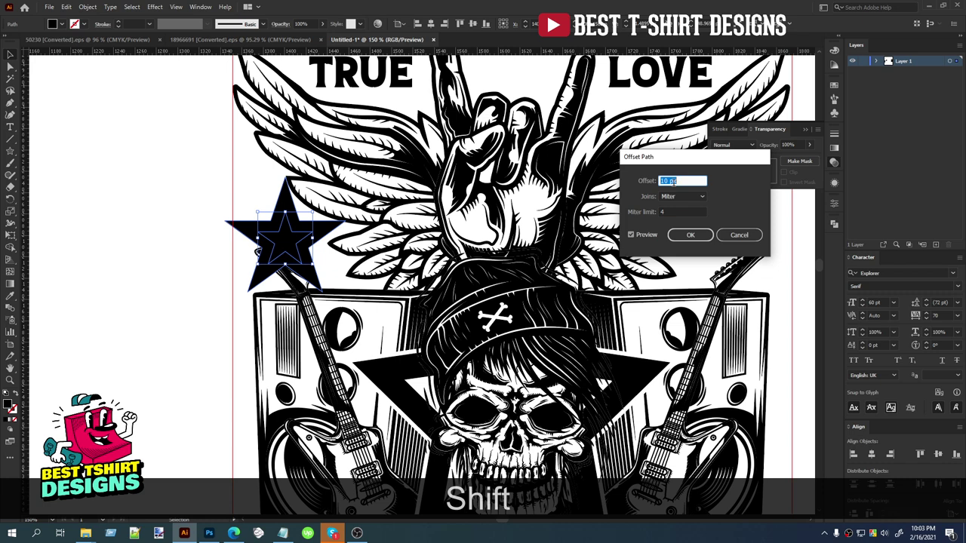
key("shift+Down")
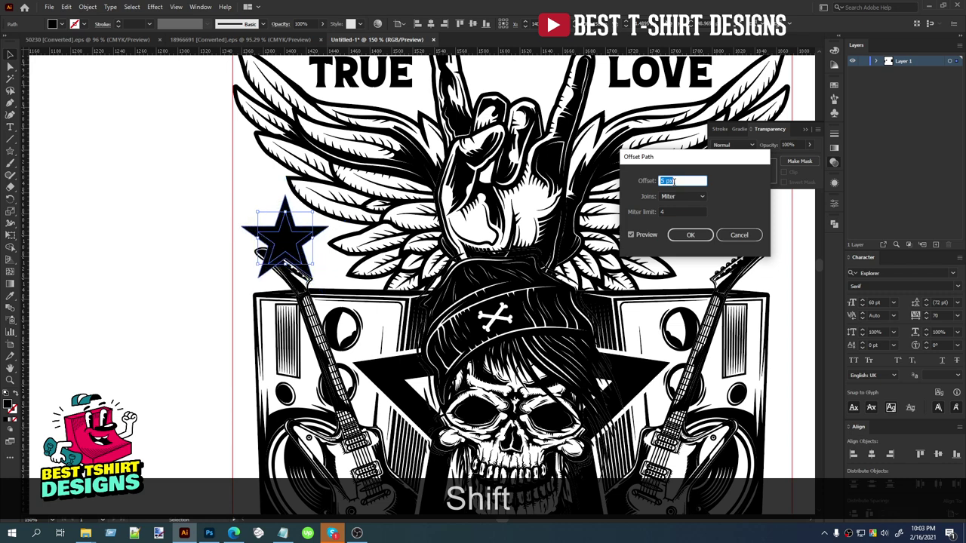
left_click(681, 237)
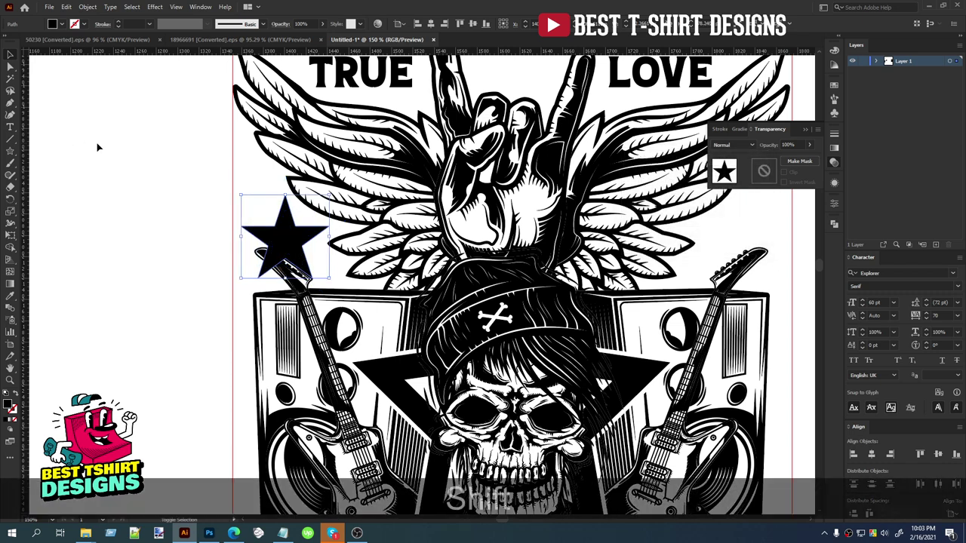
Step: Swap the offset star's fill to a stroke, set the stroke to 3 pt and expand it into a shape
key("shift+x")
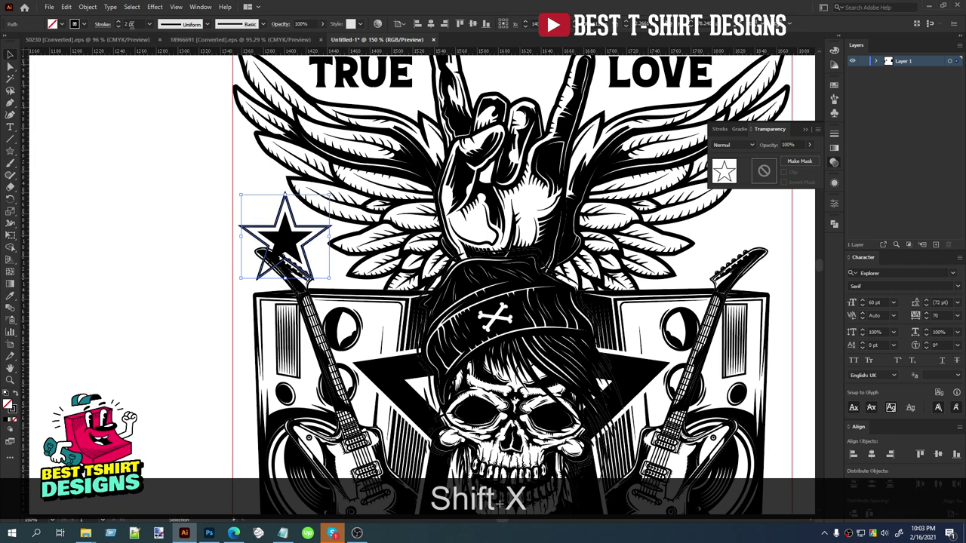
left_click(88, 7)
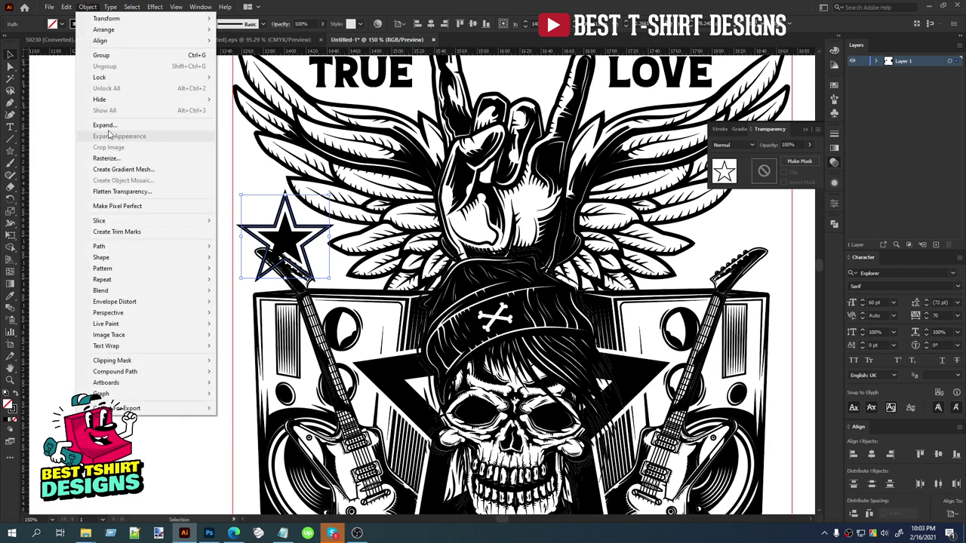
left_click(166, 126)
left_click(460, 324)
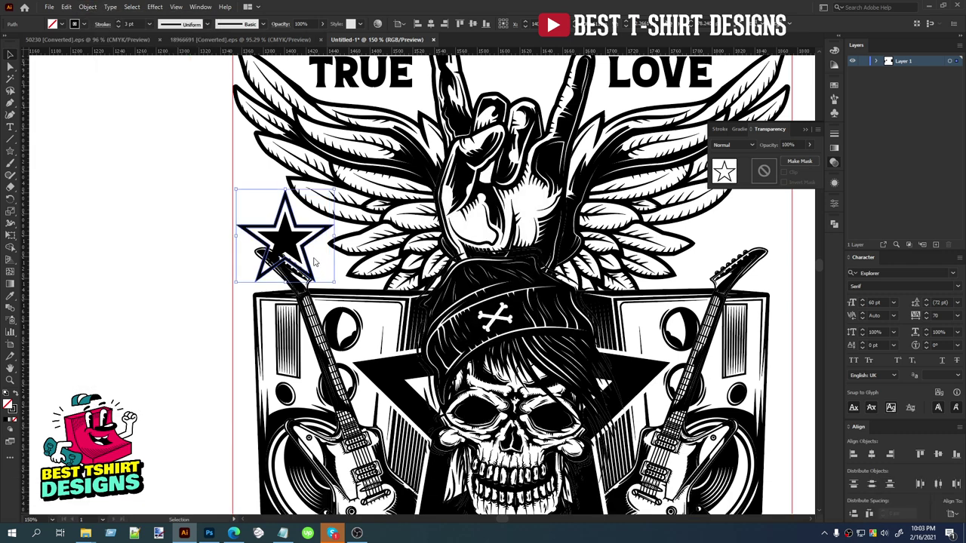
Step: Select the small star with its outline and copy both straight across to the right guitar's headstock
left_click_drag(302, 240, 300, 233)
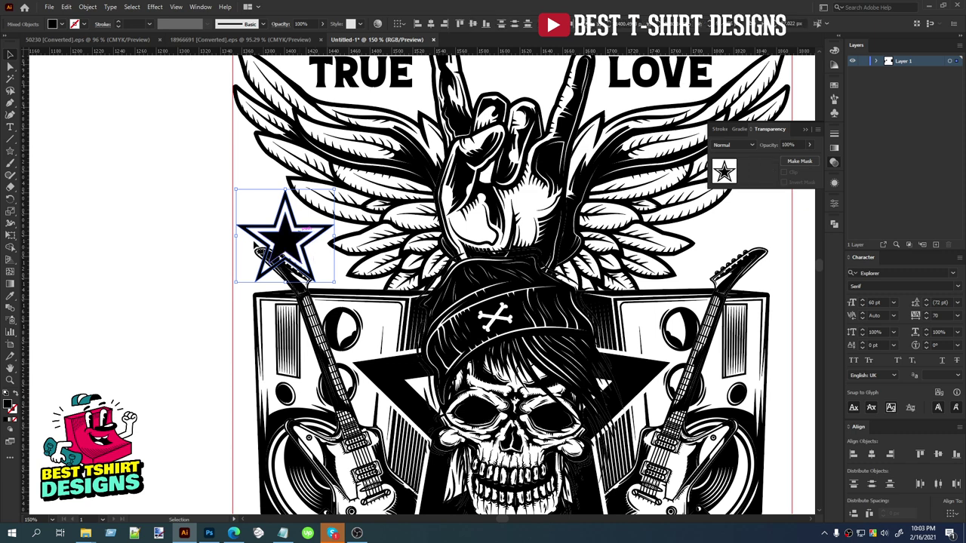
left_click_drag(236, 236, 563, 241)
scroll(234, 238, "down", 1)
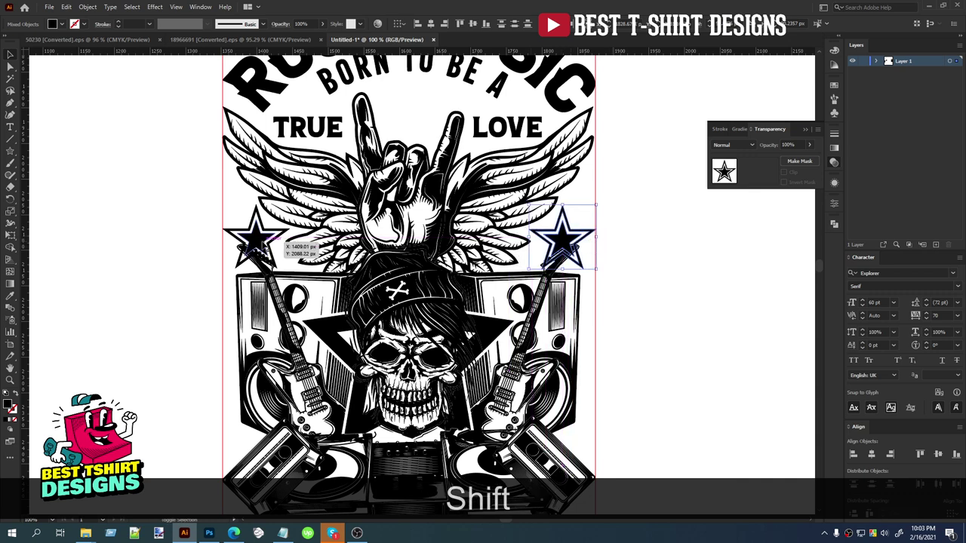
Step: Group the left star with its outline
left_click(262, 241, "shift")
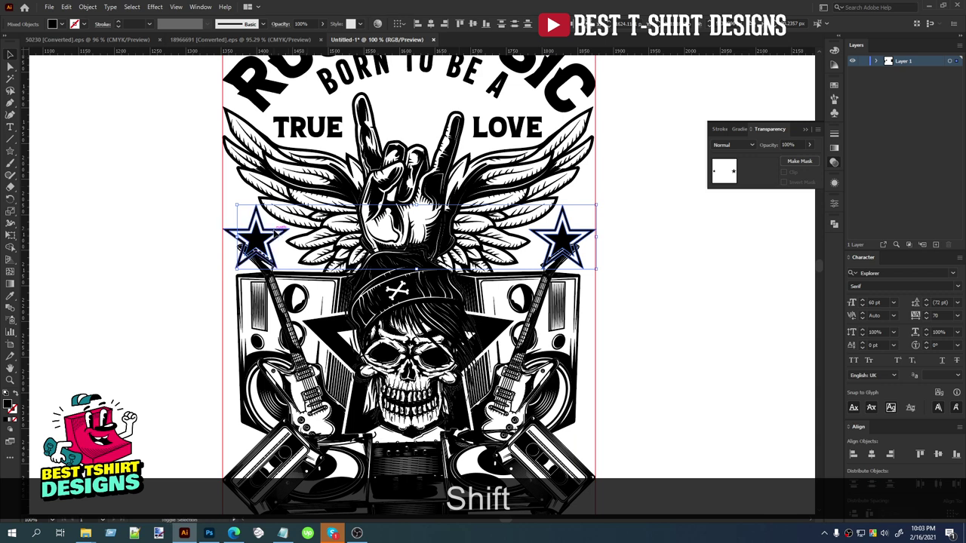
left_click(284, 246)
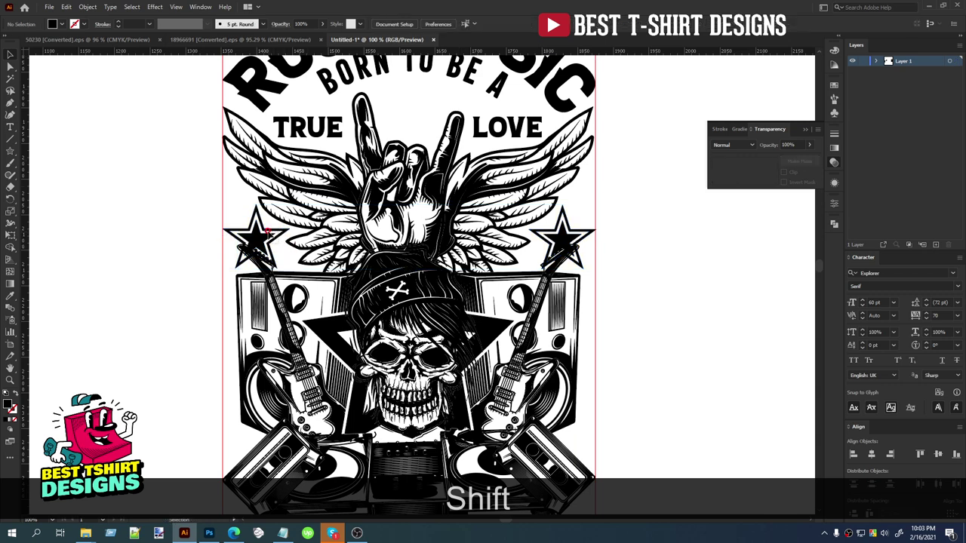
left_click(268, 232)
left_click(257, 238, "shift")
key("ctrl+g")
Step: Group the right star with its outline, and check both star groups together against the design
scroll(581, 233, "up", 2)
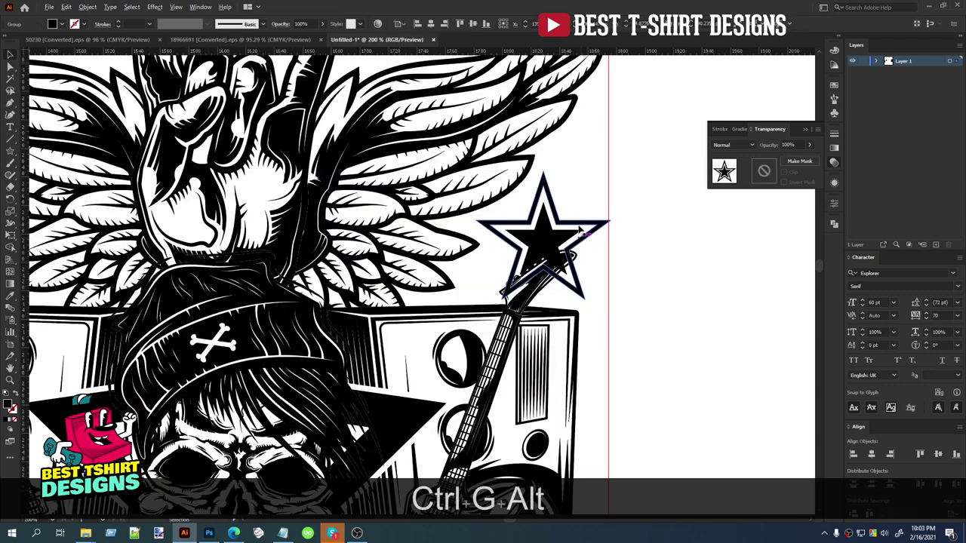
left_click_drag(571, 197, 526, 220)
scroll(526, 220, "down", 1)
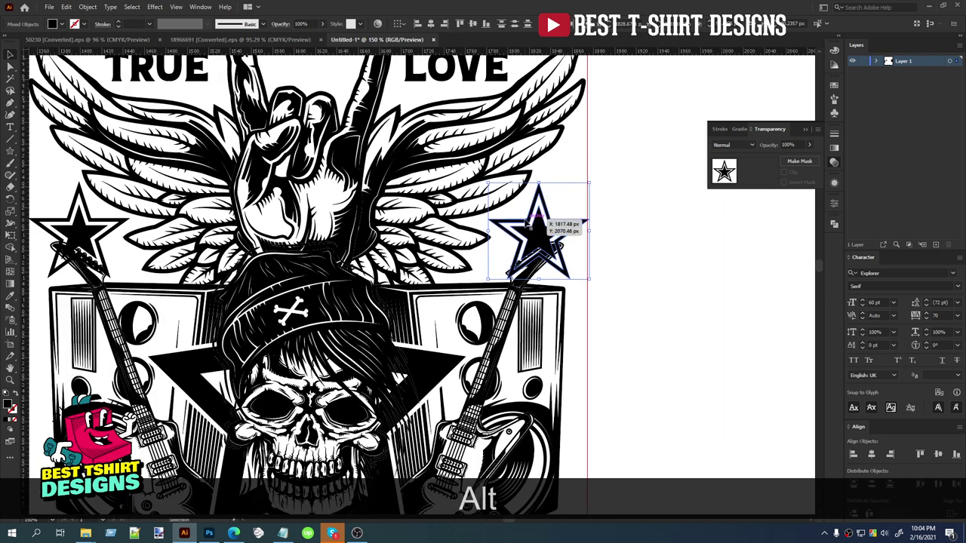
key("ctrl+g")
left_click(91, 226, "shift")
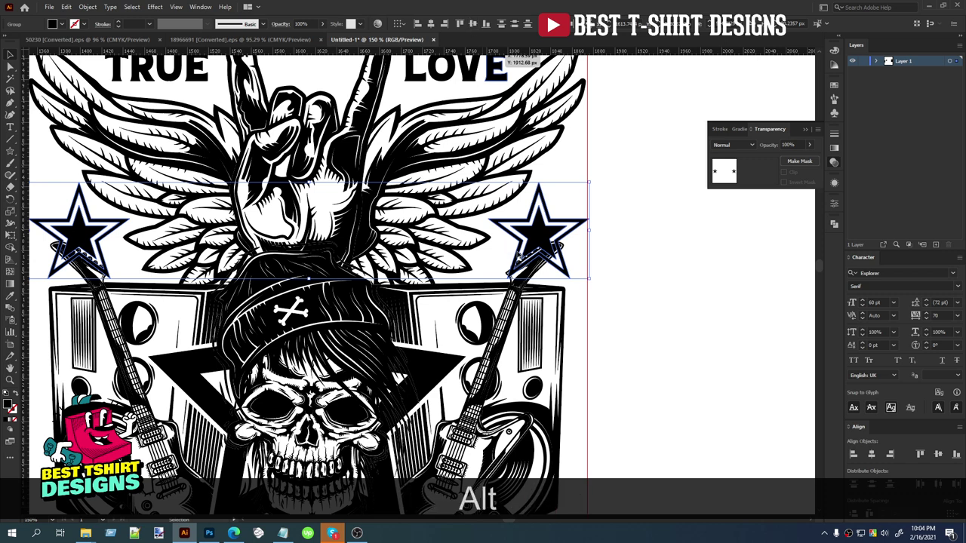
scroll(519, 260, "down", 1)
left_click(645, 278)
scroll(645, 279, "up", 1)
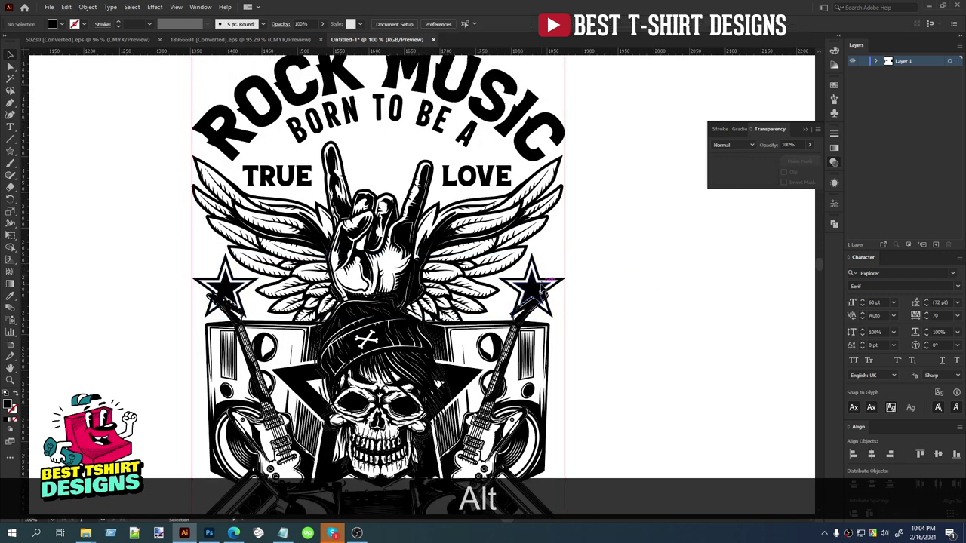
Step: Place a copy of the outlined star between the raised fingers, below "BORN TO BE A"
left_click_drag(540, 286, 381, 151)
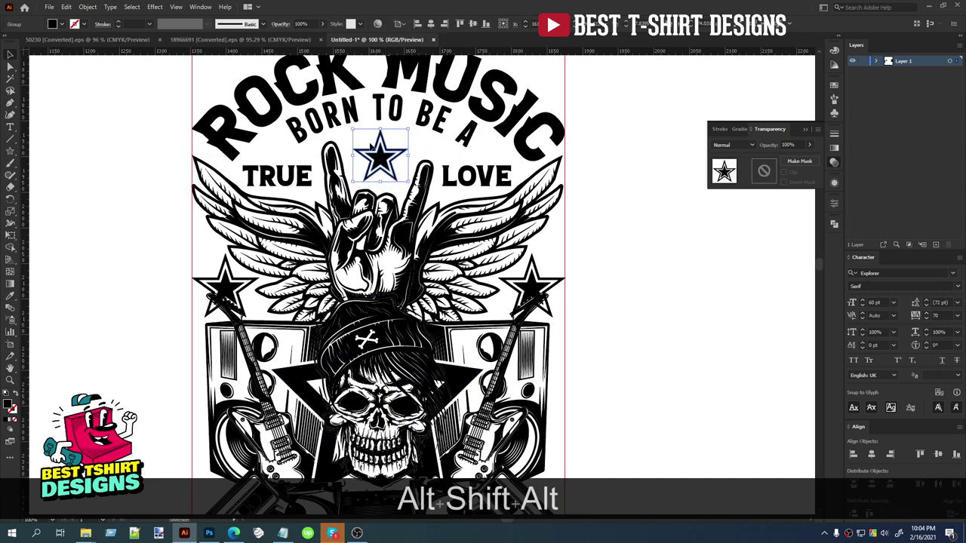
scroll(331, 154, "down", 1)
left_click(539, 264)
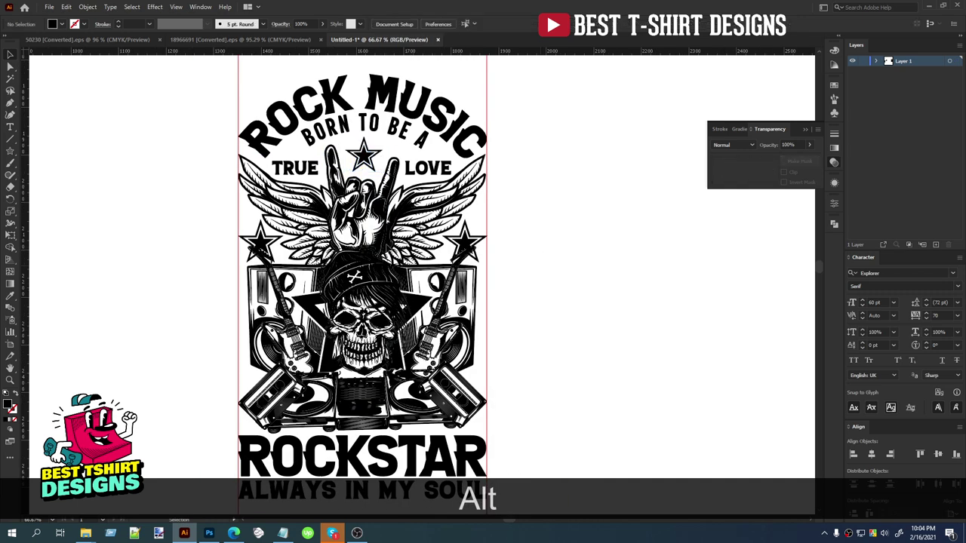
Step: Isolate the nested speaker-and-turntable group in the central artwork and inspect the shape in its opacity mask
scroll(340, 249, "up", 1)
left_click(567, 286)
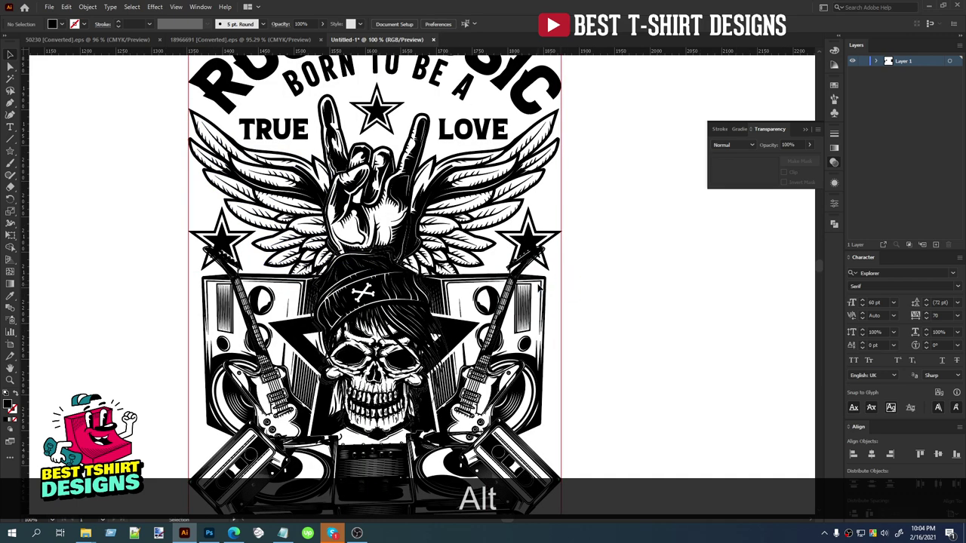
double_click(530, 289)
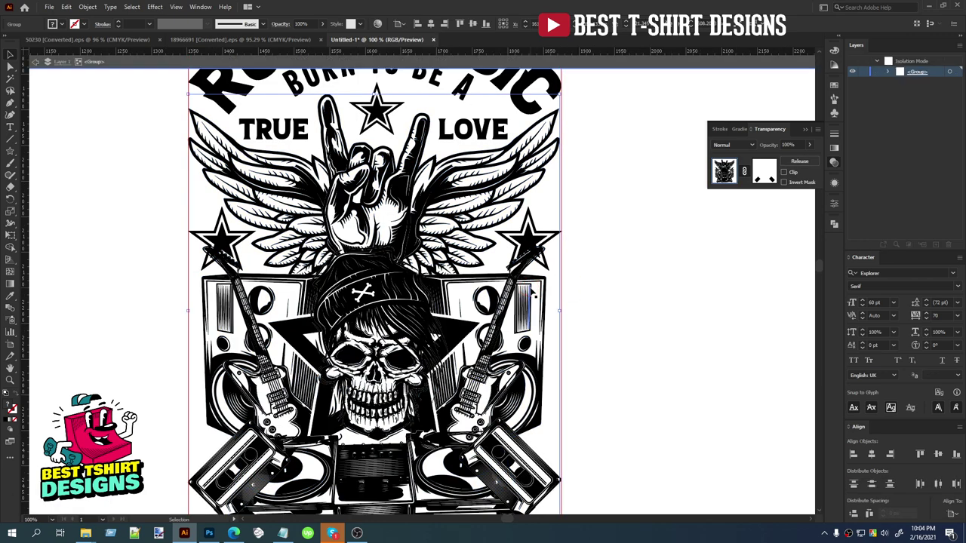
left_click(530, 289)
double_click(532, 291)
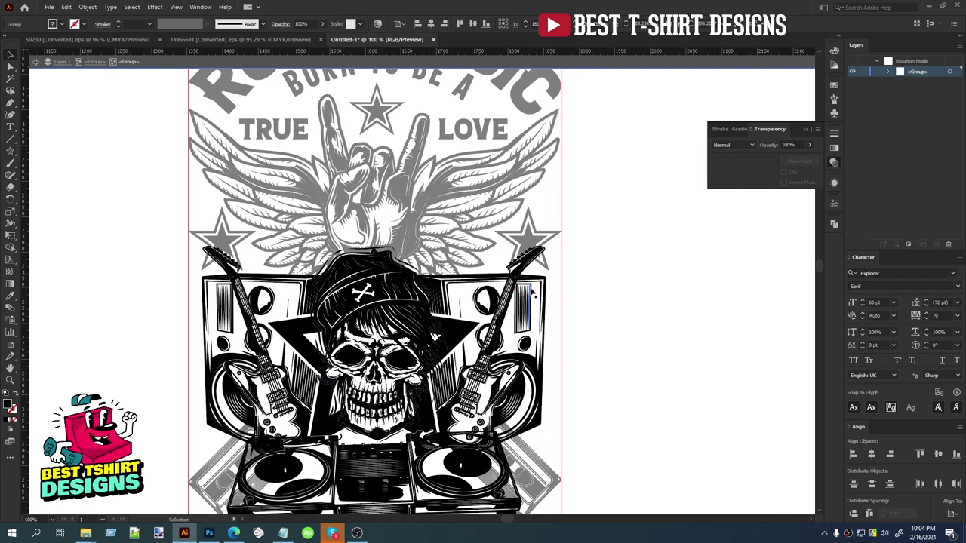
double_click(531, 292)
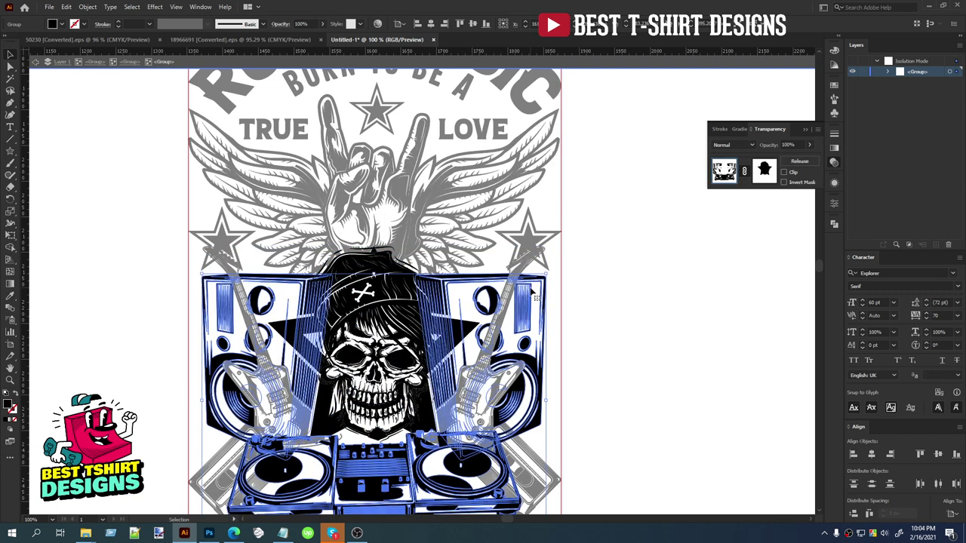
left_click(763, 172)
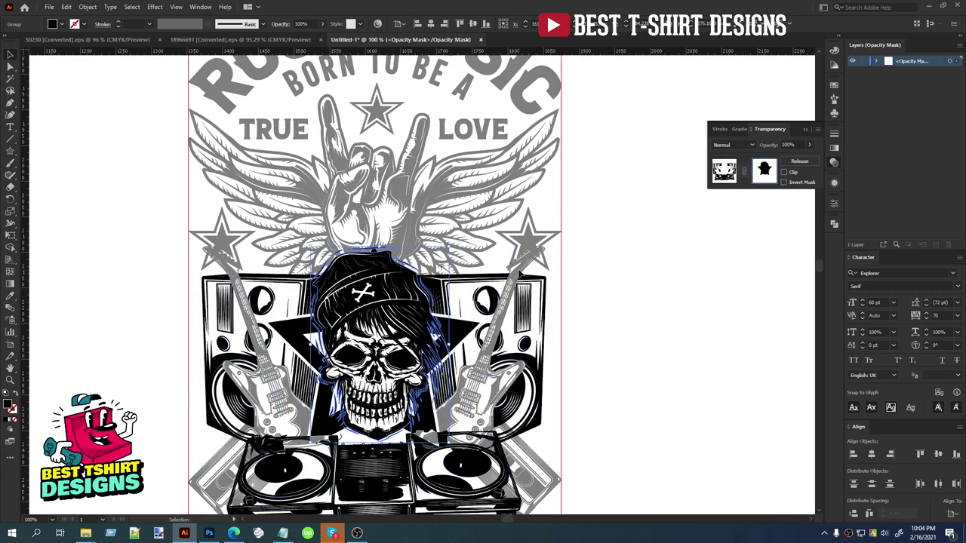
left_click(515, 264)
left_click(724, 176)
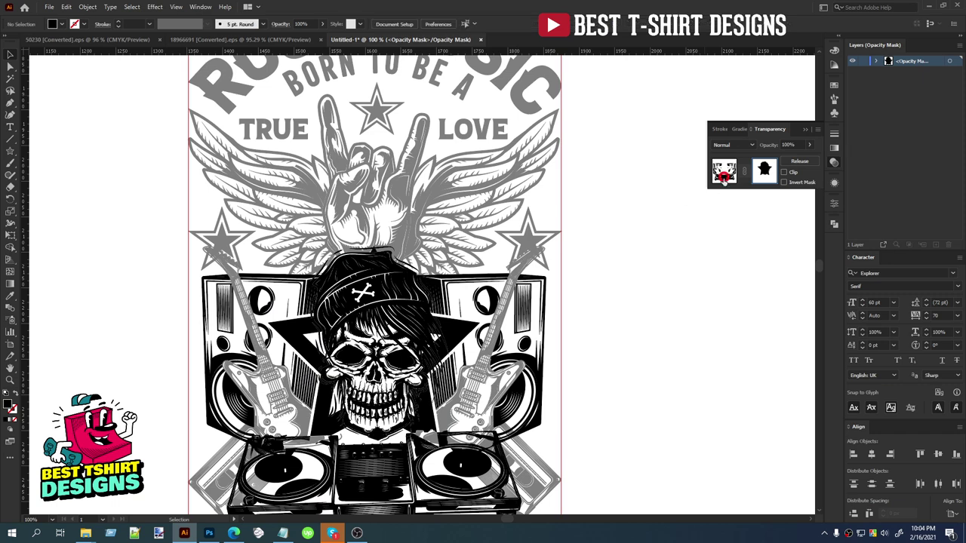
Step: Copy the guitar silhouettes from the speaker group's opacity mask, leave isolation and select the right star
double_click(519, 312)
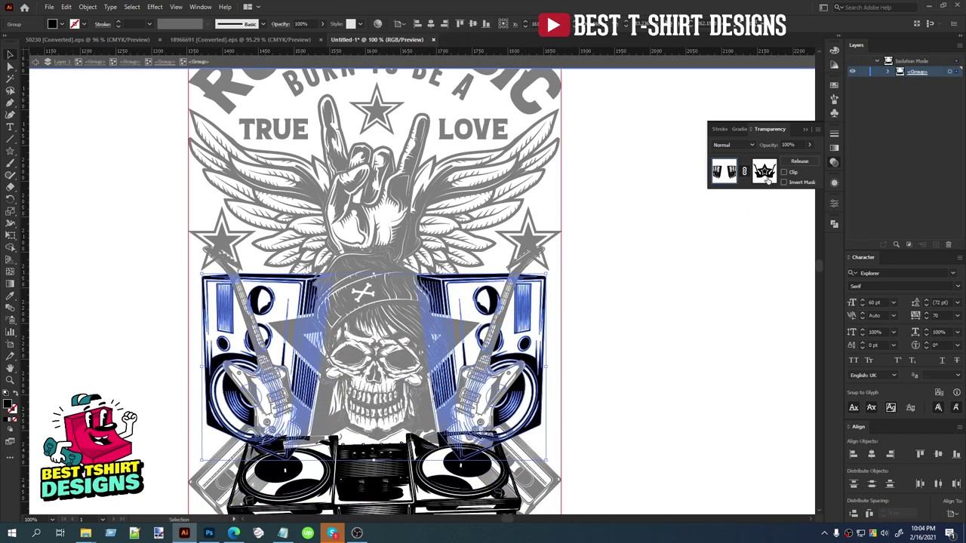
left_click(766, 176)
left_click(513, 276)
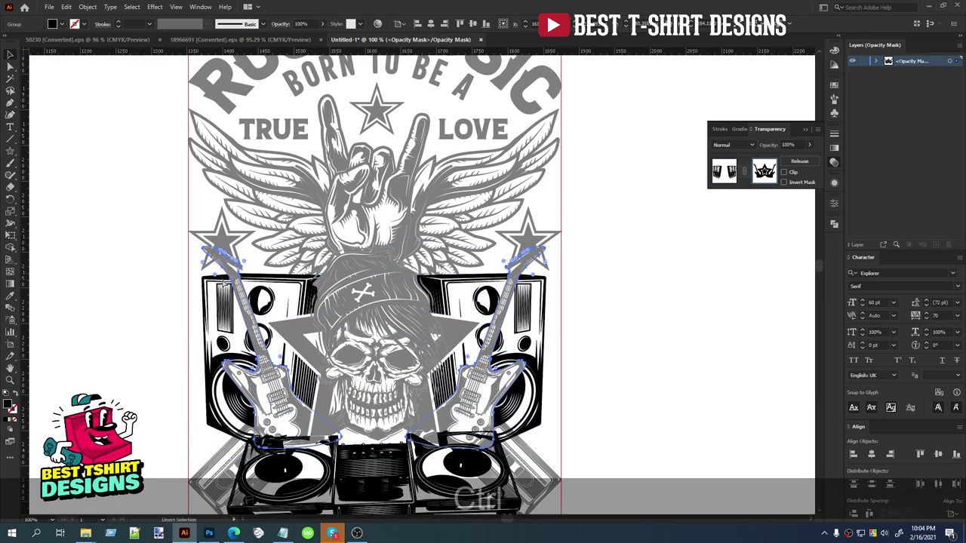
key("ctrl+c")
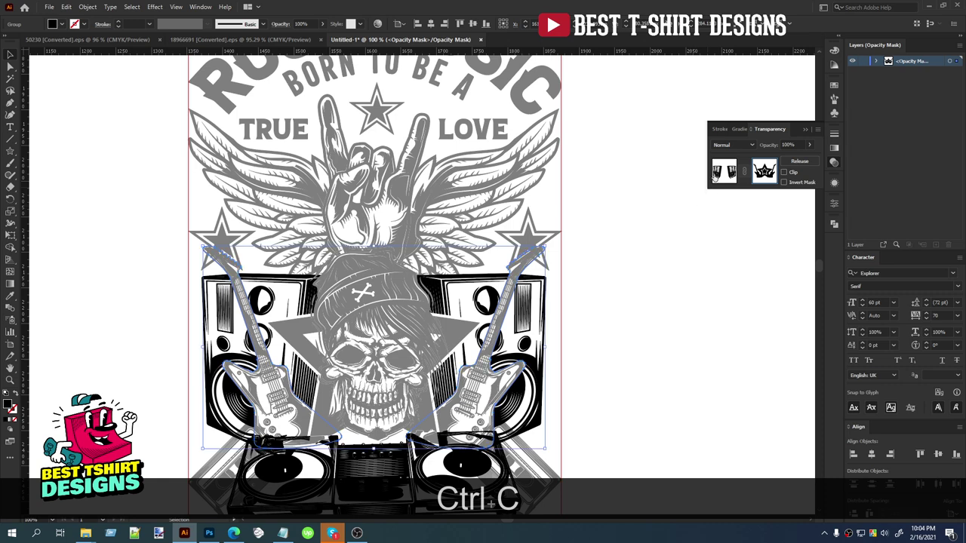
left_click(722, 171)
double_click(642, 282)
left_click(532, 234)
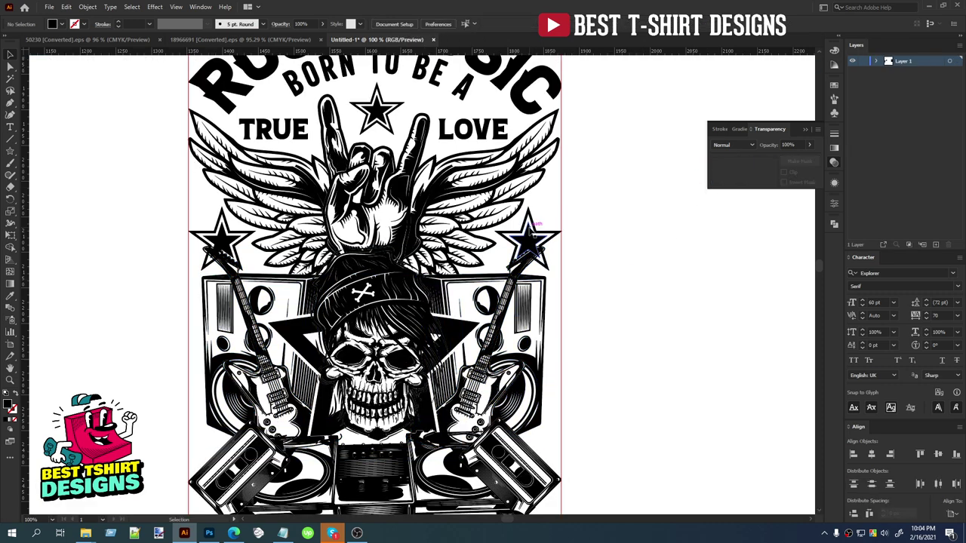
Step: Group the two side stars and mask them with the copied guitar silhouettes in an opacity mask, then return to the artwork
left_click(226, 238, "shift")
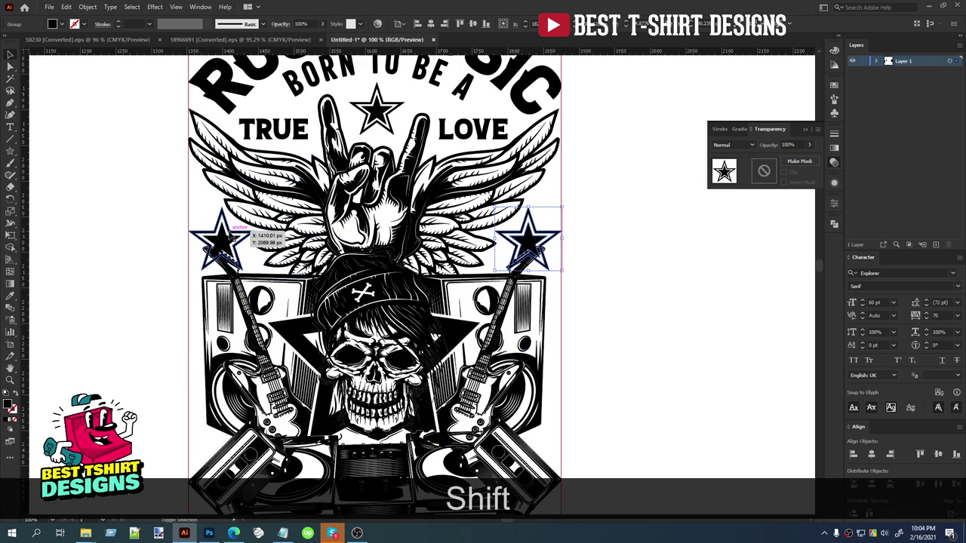
key("ctrl+shift+g")
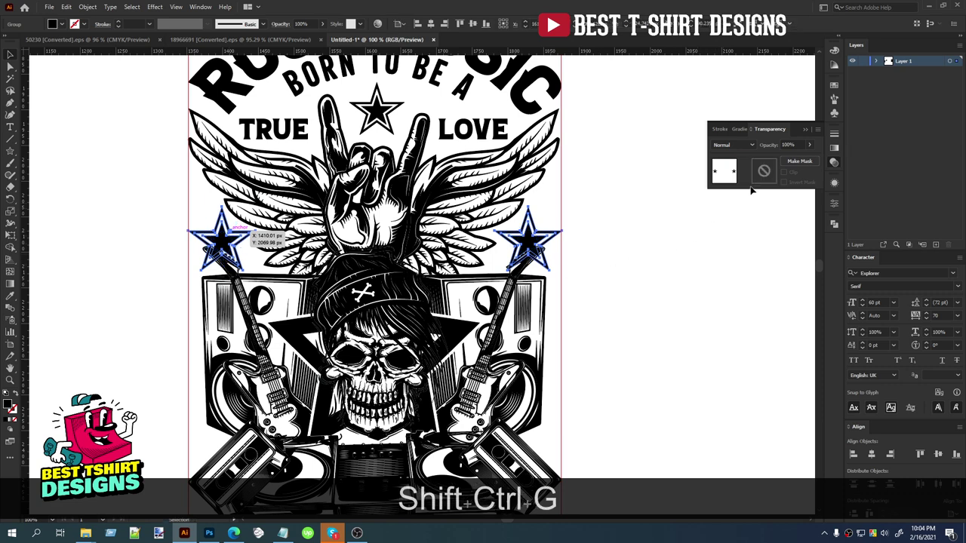
left_click(764, 170)
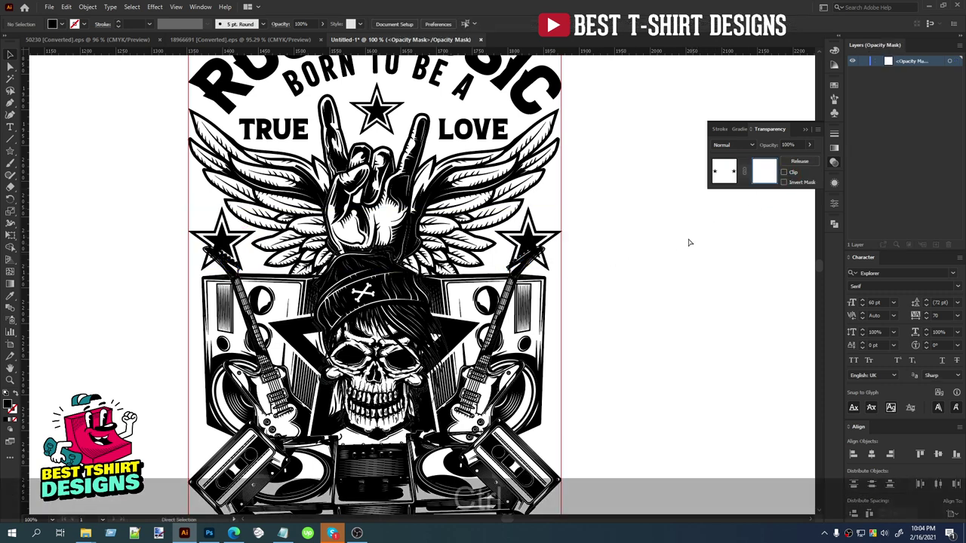
key("ctrl+f")
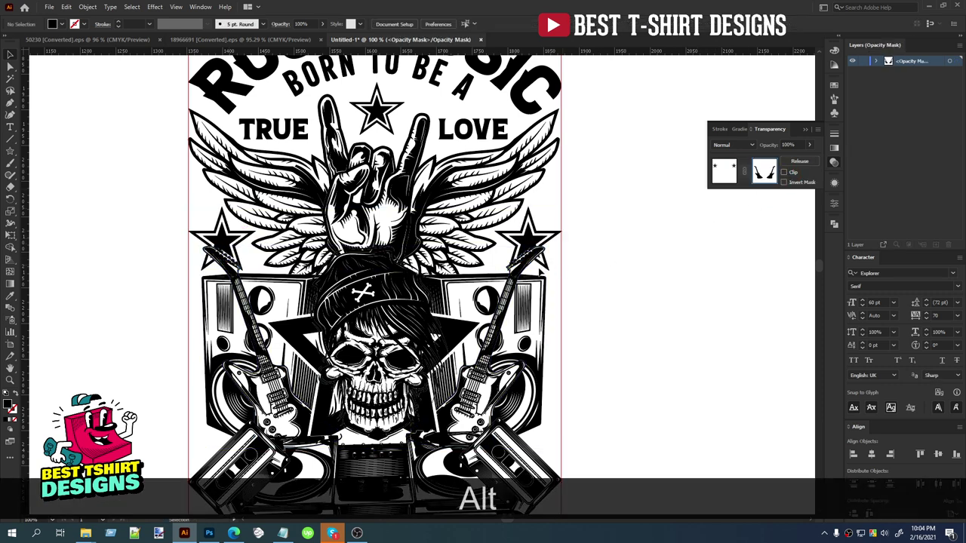
scroll(524, 270, "up", 4)
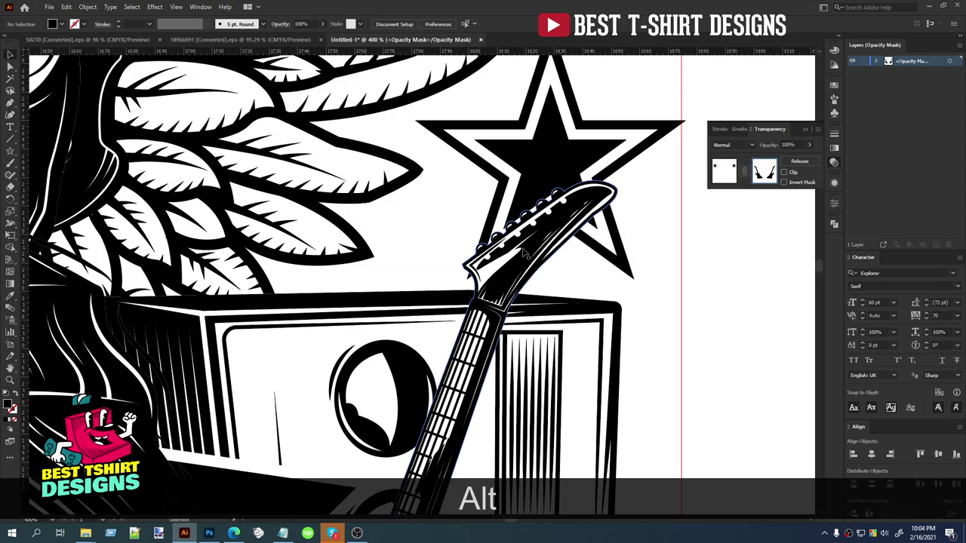
scroll(562, 230, "down", 5)
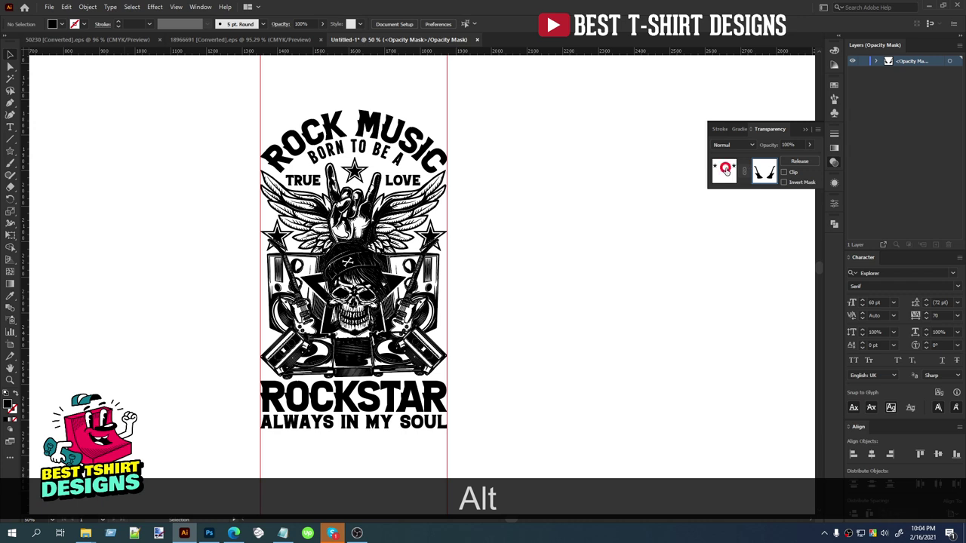
left_click(725, 170)
left_click(576, 315)
Step: Delete the vertical guides along both sides of the design
scroll(269, 166, "up", 1)
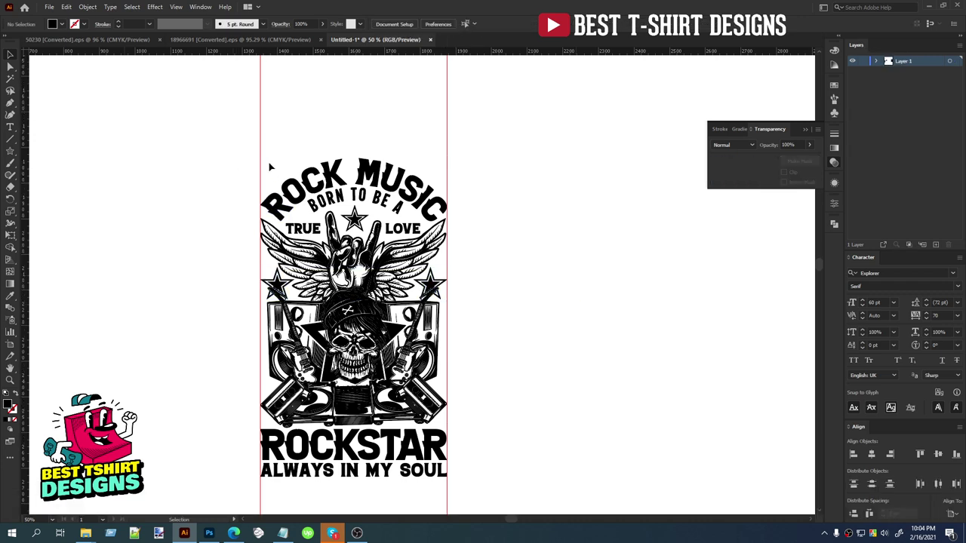
left_click(537, 144)
key("Delete")
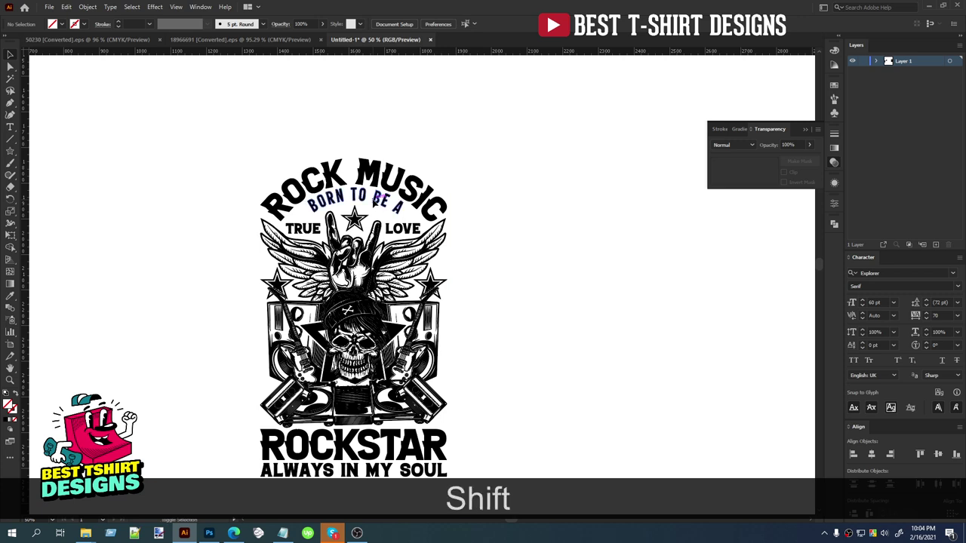
Step: Lower the arched "ROCK MUSIC" and "BORN TO BE A" lettering to overlap the wing tips and group both lines
left_click(375, 197, "shift")
left_click(369, 172, "shift")
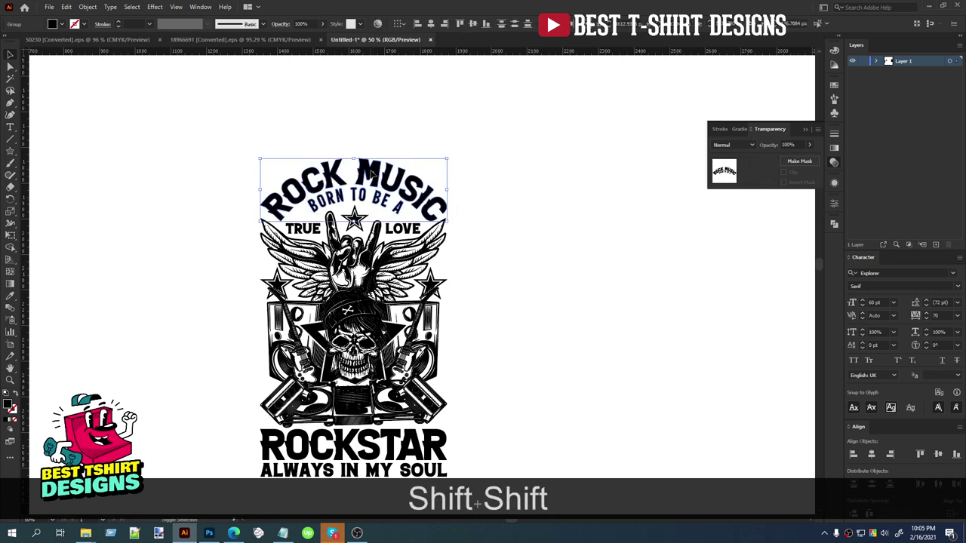
key("Down")
key("Down")
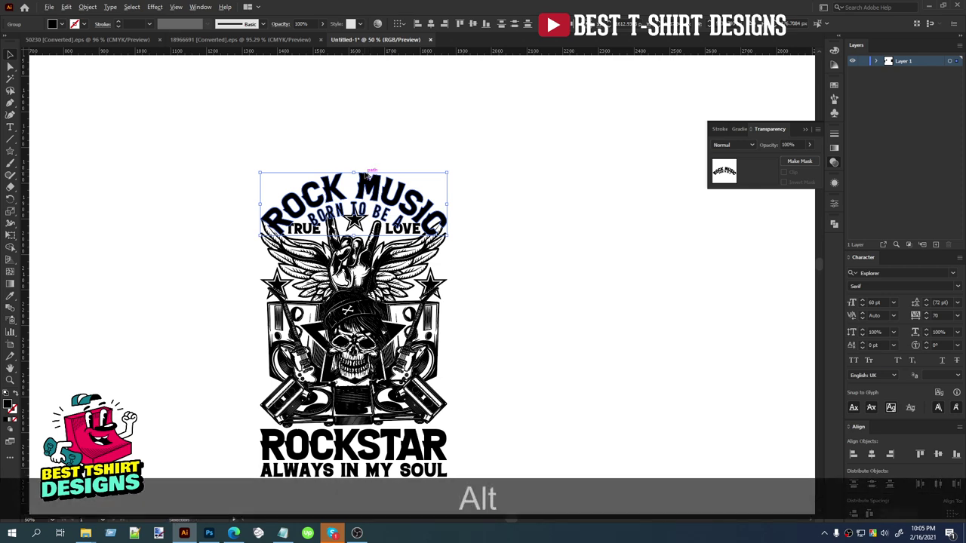
scroll(369, 174, "up", 2, "alt")
key("ctrl+g")
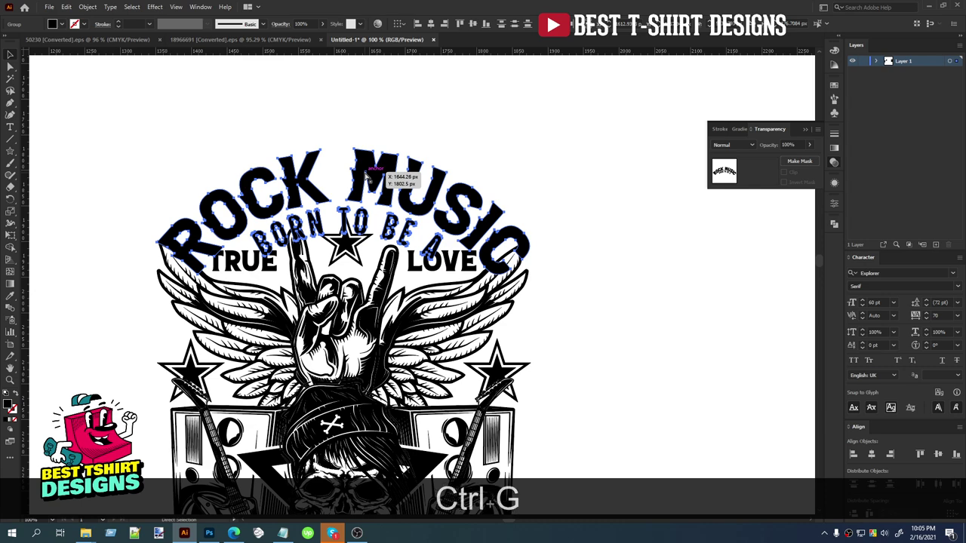
Step: Offset the arched lettering's paths by 5 px with miter joins and cut the resulting outline shapes
left_click(88, 6)
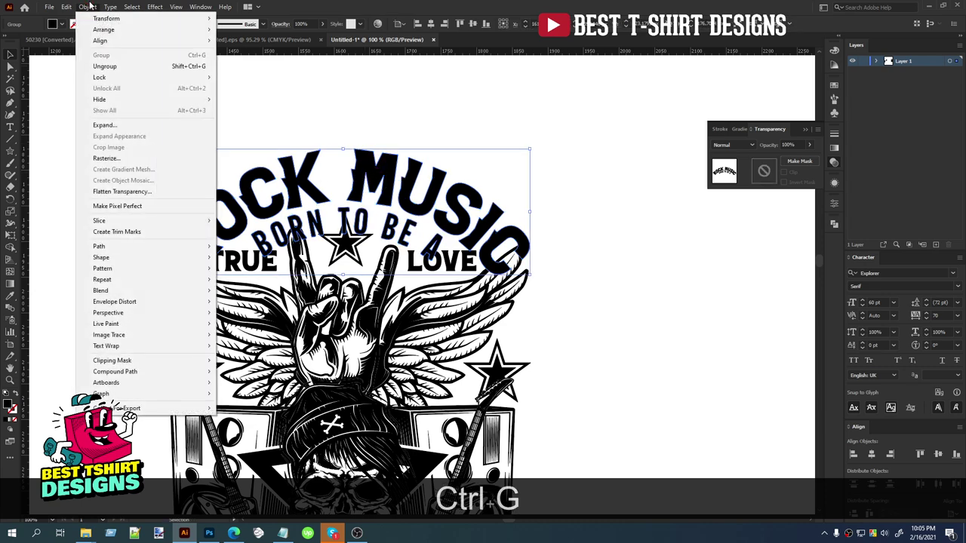
mouse_move(128, 246)
left_click(249, 283)
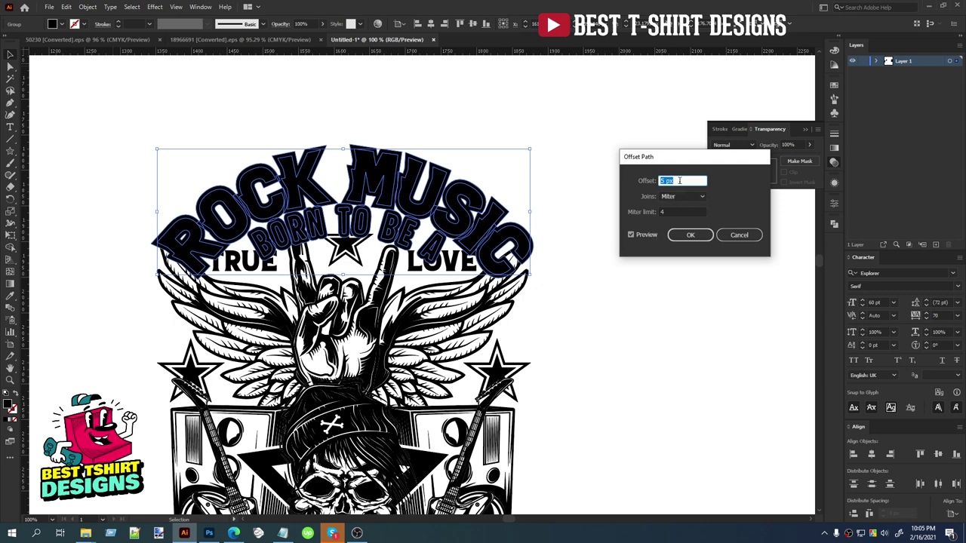
left_click(690, 236)
key("ctrl+x")
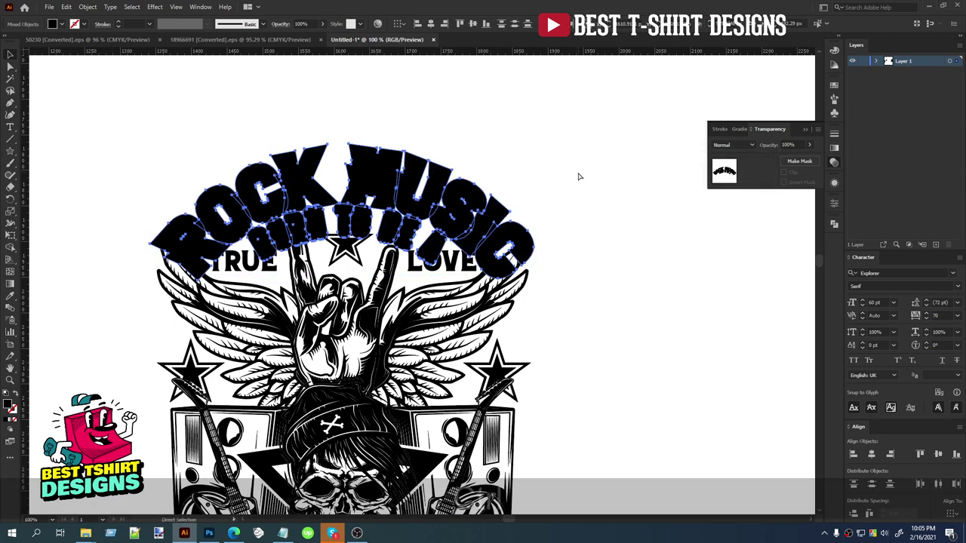
Step: Isolate the wings group inside the central artwork and paste the cut lettering outlines in place into its opacity mask
left_click(454, 298)
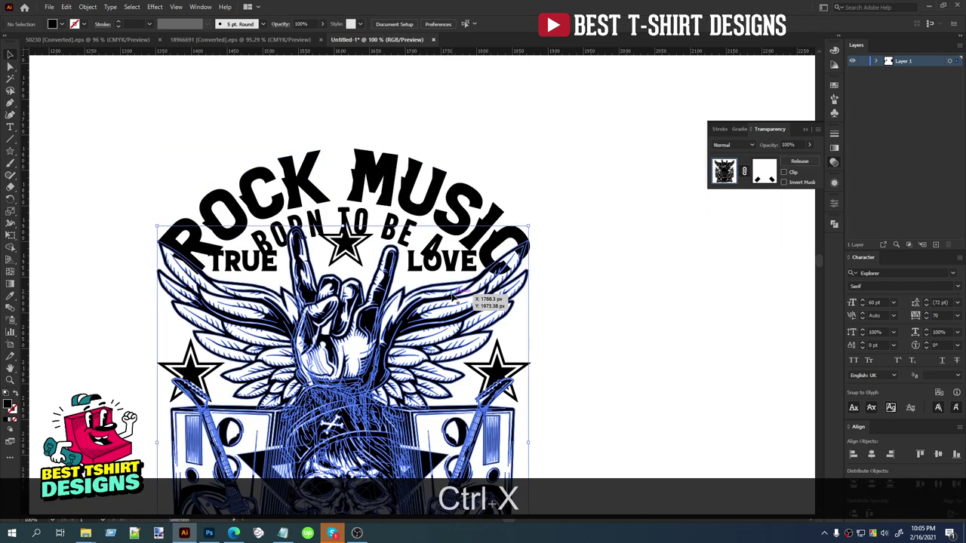
double_click(454, 298)
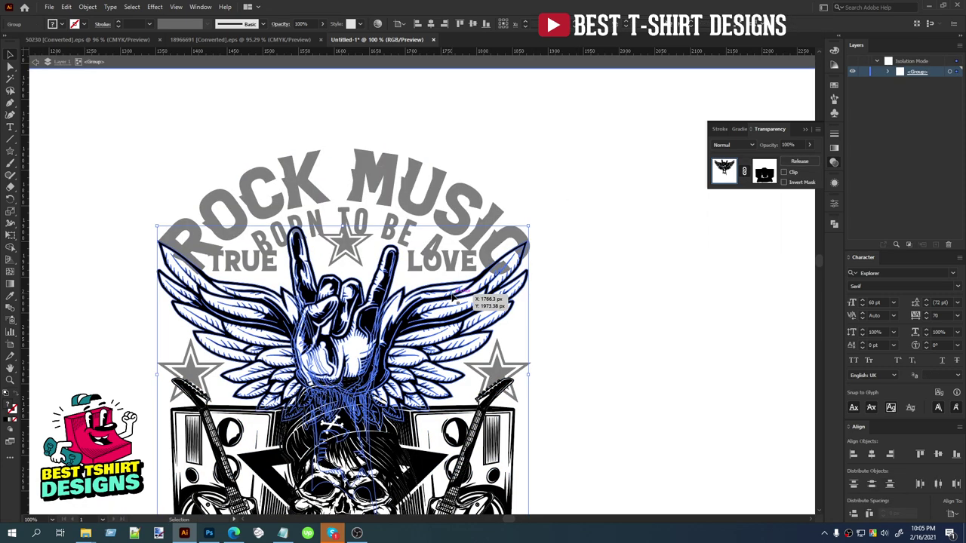
double_click(454, 298)
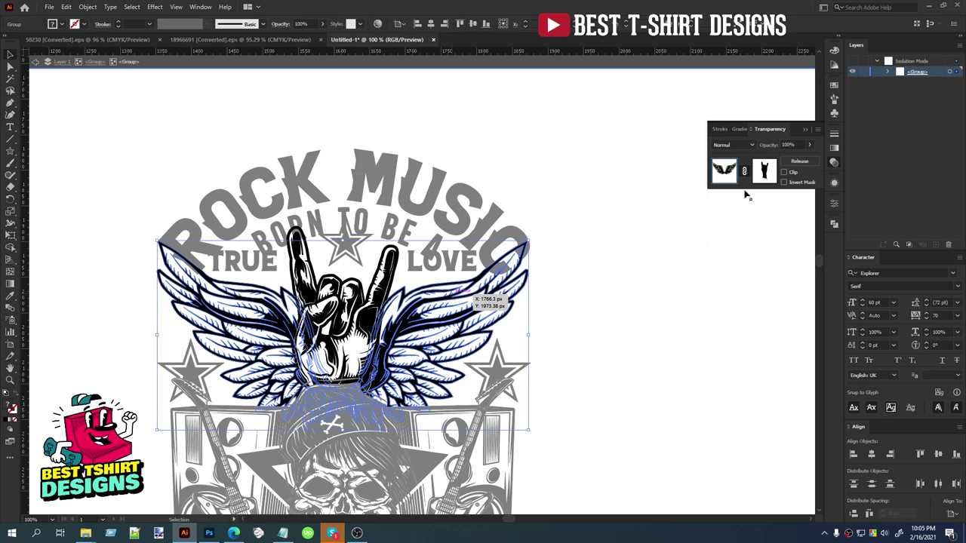
left_click(764, 172)
key("ctrl+f")
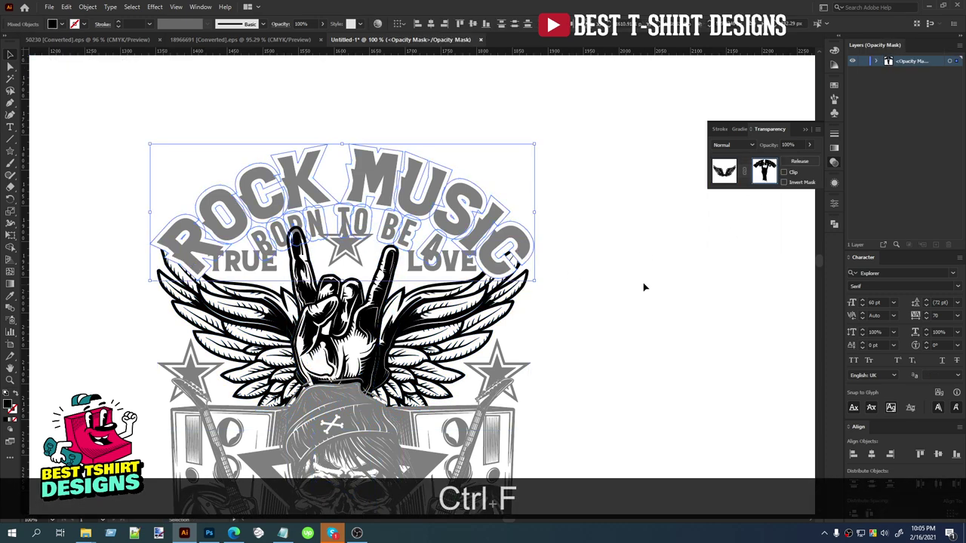
Step: Draw a black Pencil shape in the mask over the wing fragments showing inside the "C" of "MUSIC"
left_click(604, 281)
scroll(259, 256, "up", 1)
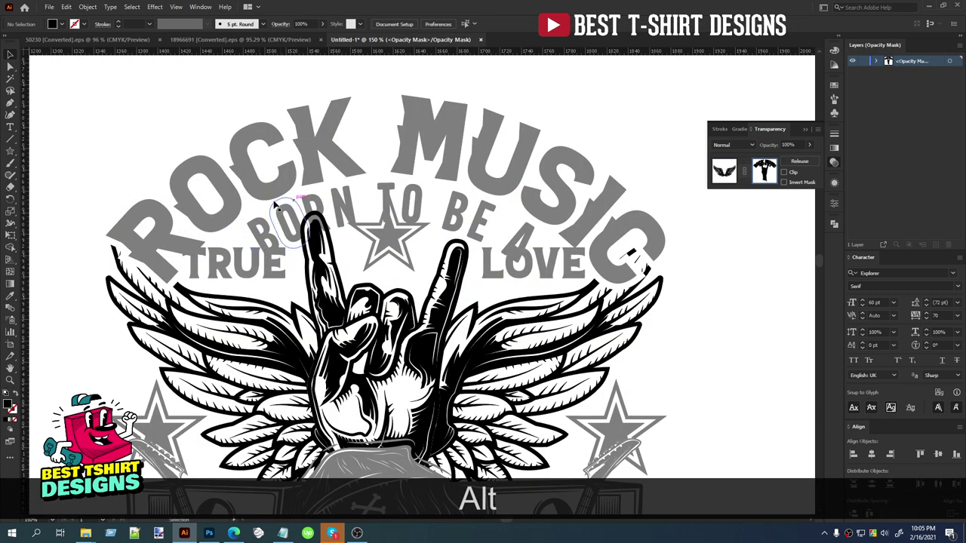
scroll(262, 202, "down", 2)
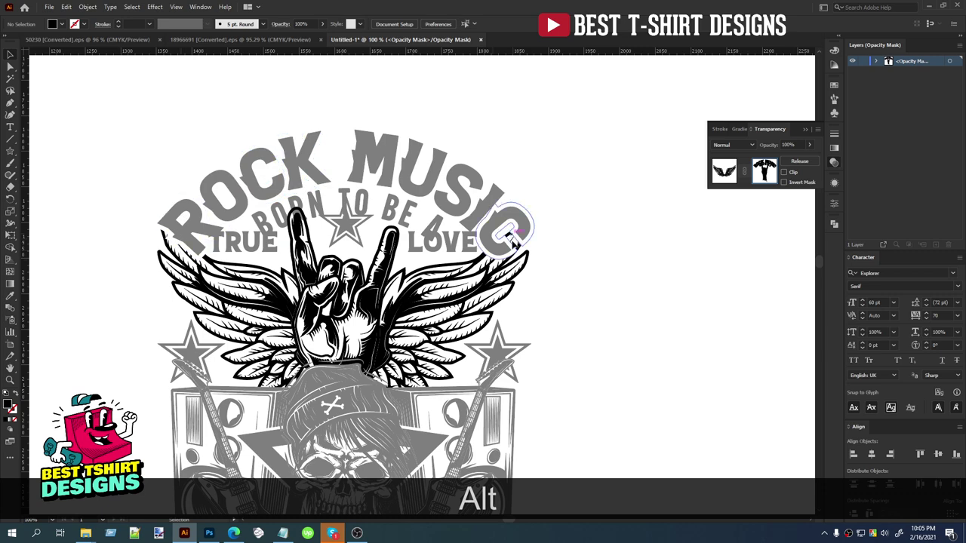
scroll(545, 252, "up", 3)
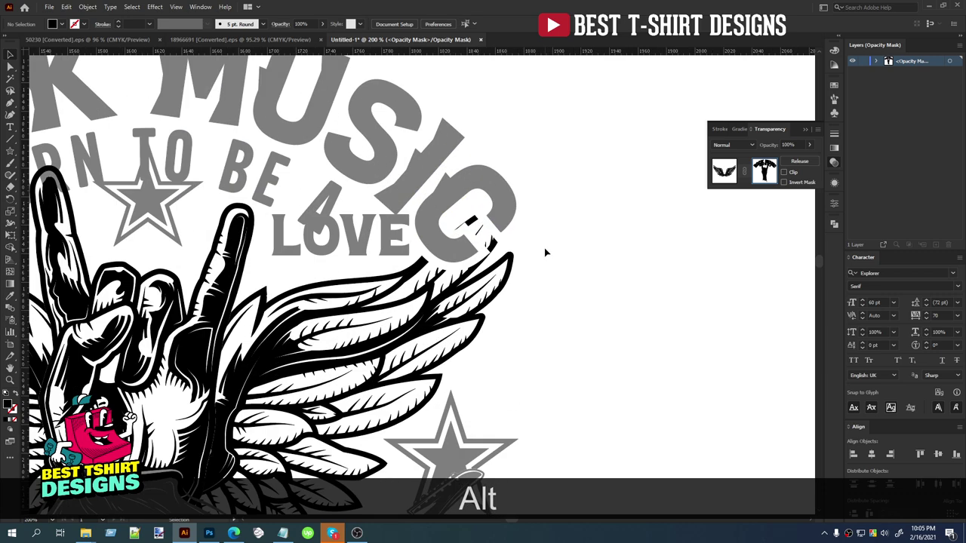
key("n")
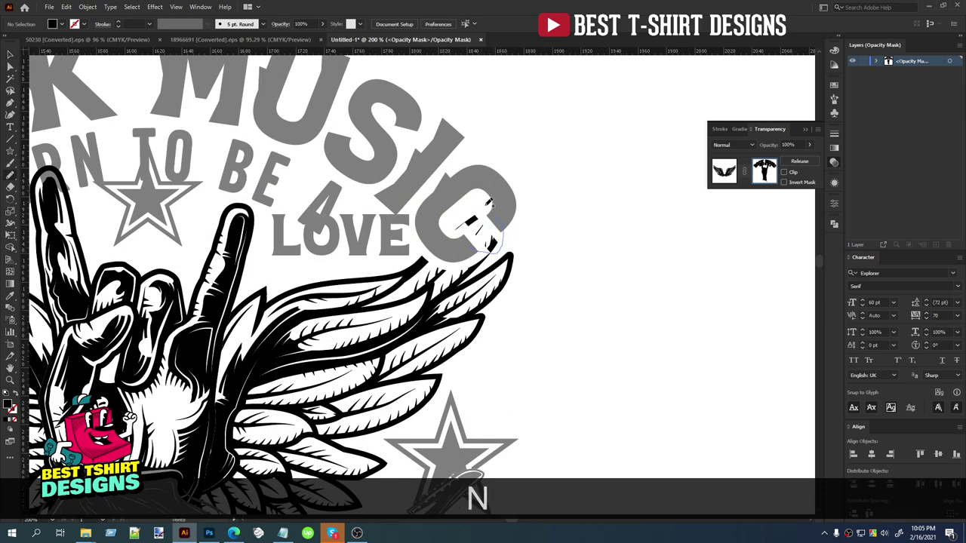
mouse_move(487, 204)
left_mouse_down()
mouse_move(474, 248)
mouse_move(494, 249)
left_mouse_up()
scroll(508, 246, "down", 1)
key("alt+v")
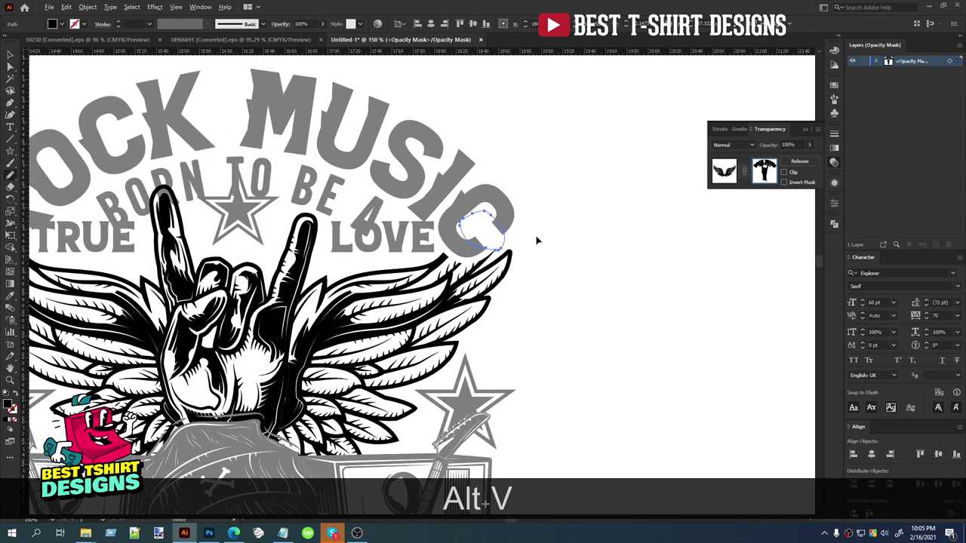
left_click(537, 240)
scroll(572, 273, "down", 2)
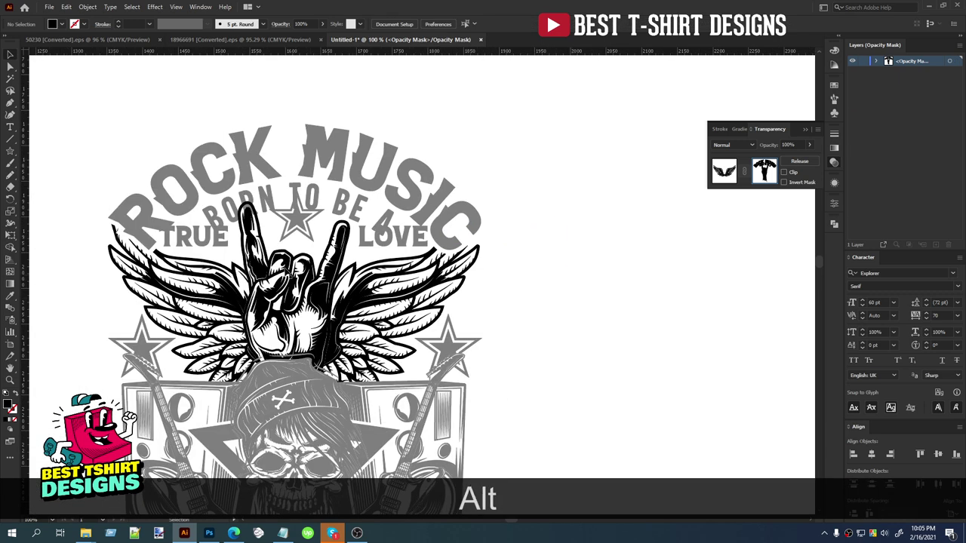
scroll(250, 192, "up", 2)
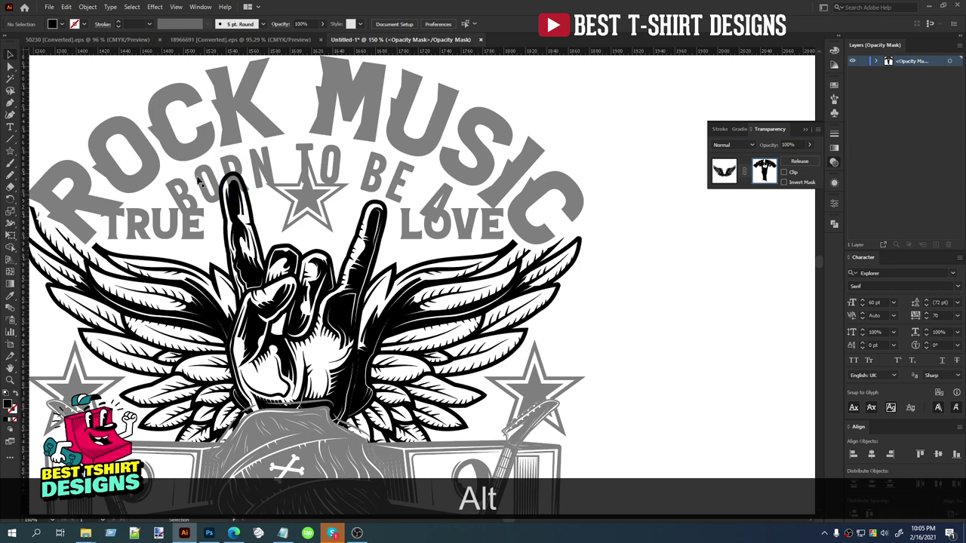
left_click(266, 193)
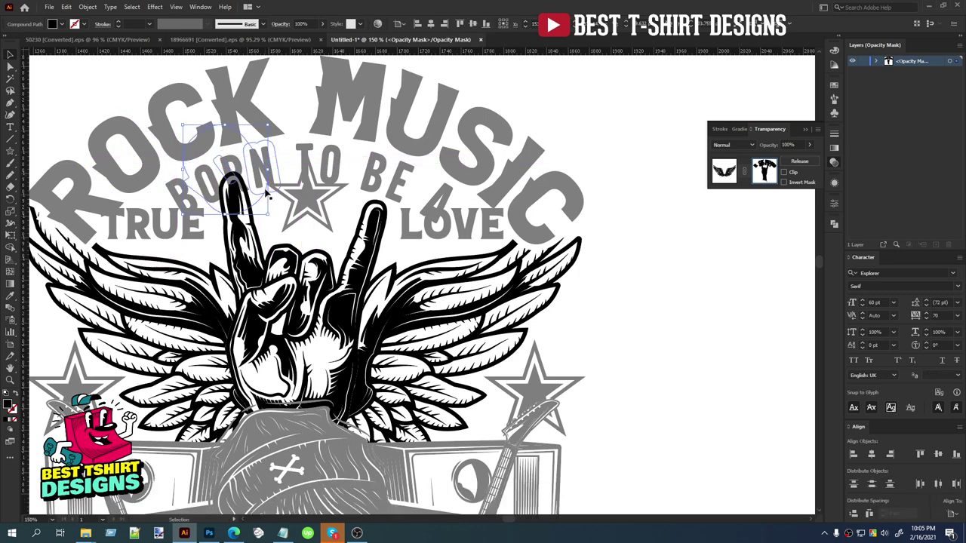
key("ctrl+z")
key("ctrl+z")
key("ctrl+z")
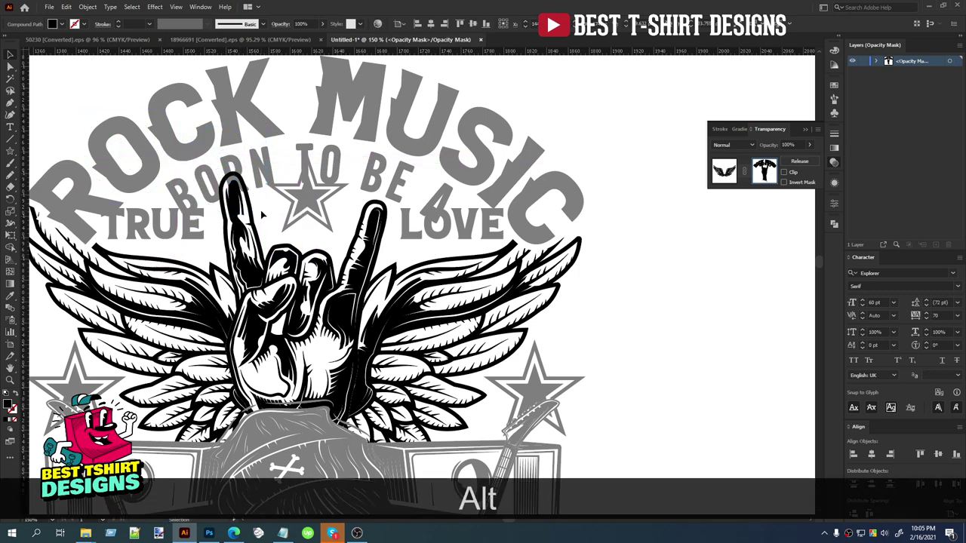
Step: Return from the wings' opacity mask to the artwork and leave isolation
scroll(262, 215, "down", 1)
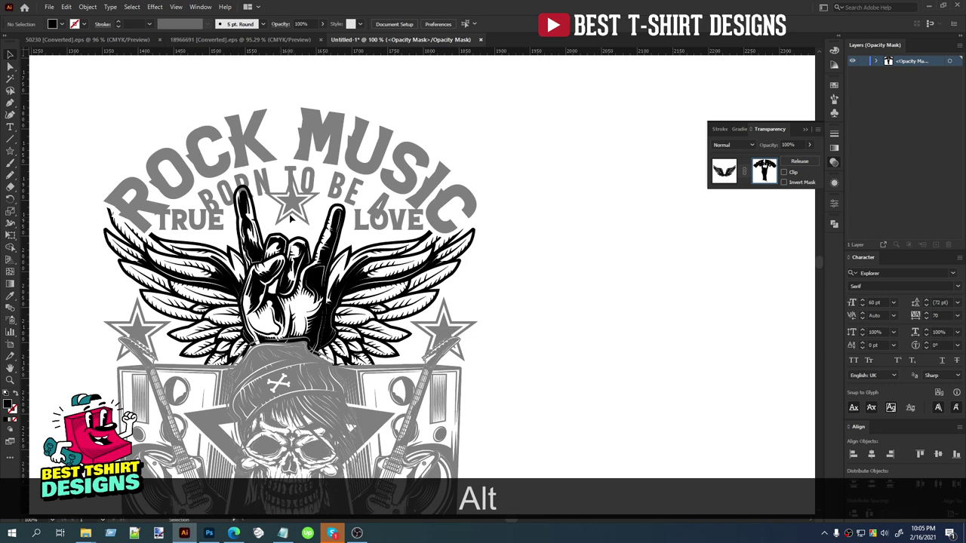
left_click(717, 171)
key("Escape")
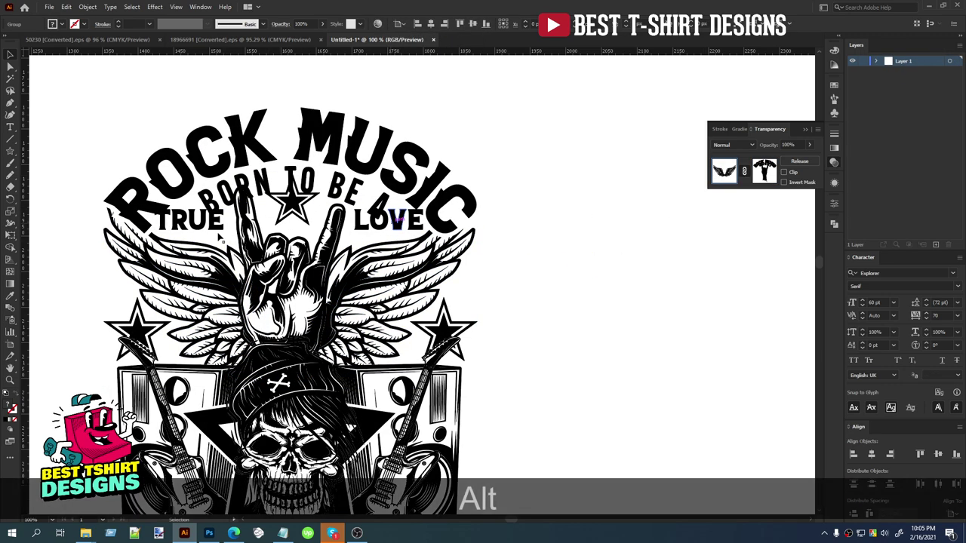
Step: Shrink "TRUE" and "LOVE", shift "LOVE" inward and set "TRUE" lower beside the left raised finger
scroll(483, 238, "up", 2)
left_click(494, 220, "shift")
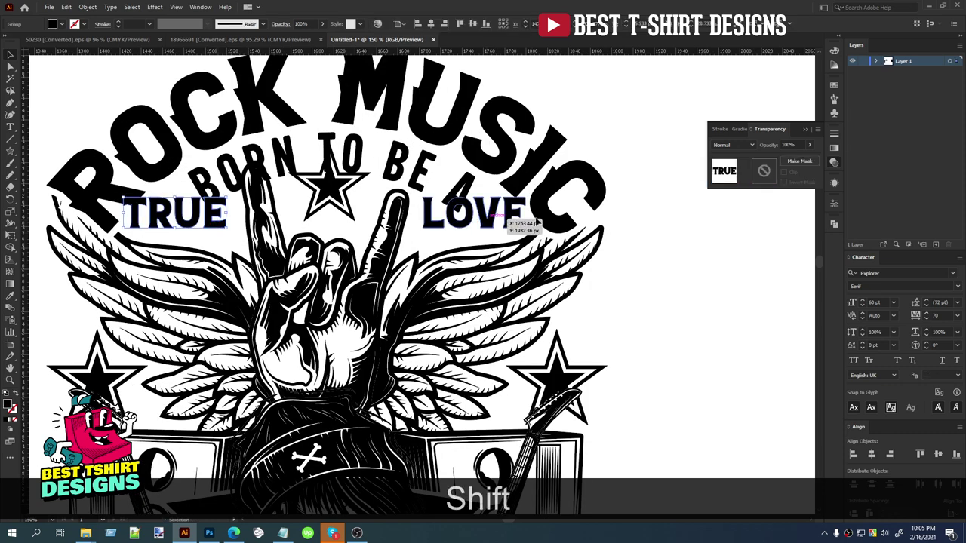
left_click_drag(526, 214, 408, 215)
left_click(198, 217)
left_click_drag(198, 217, 229, 225)
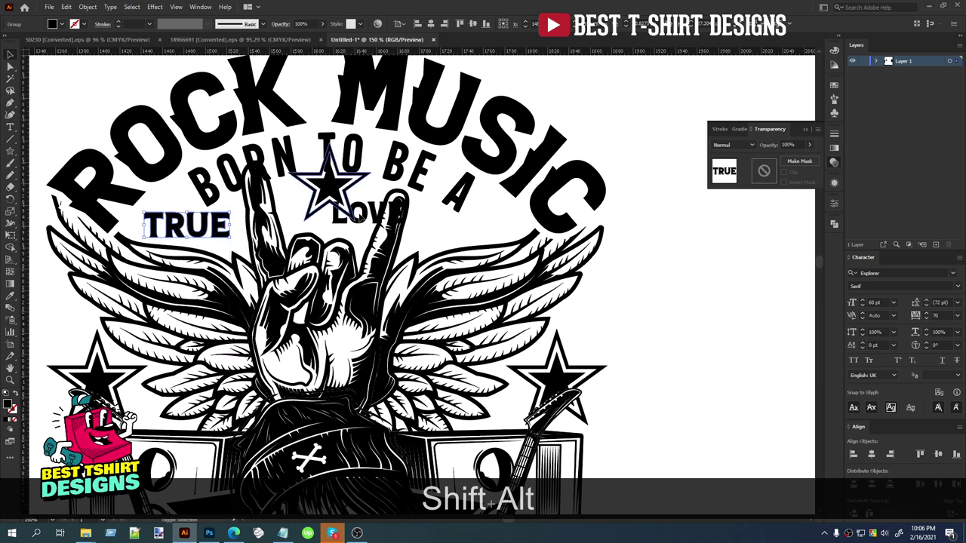
Step: Move "LOVE" directly beside "TRUE" and align the top edges of the two words
left_click_drag(364, 216, 270, 222)
scroll(221, 223, "up", 3)
left_click(220, 220, "shift")
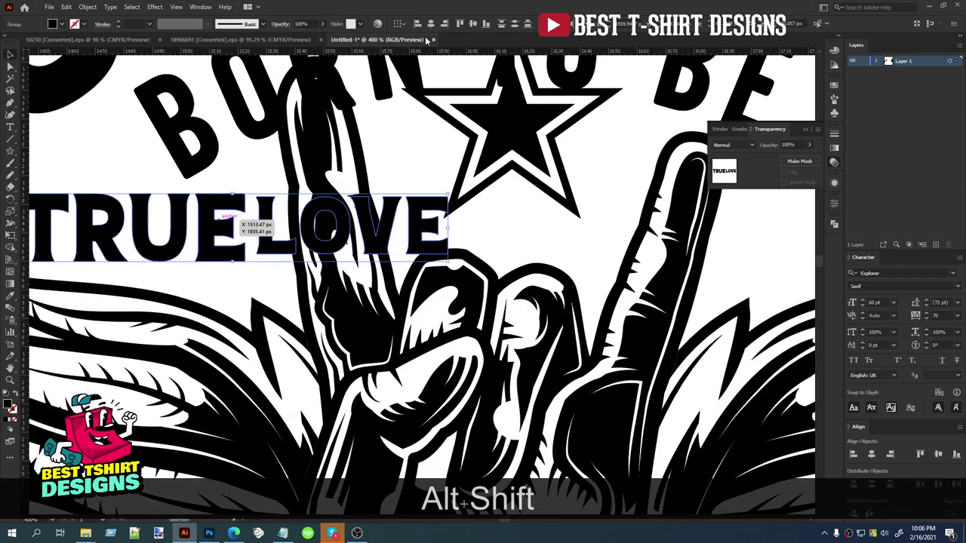
left_click(459, 24)
left_click(272, 179)
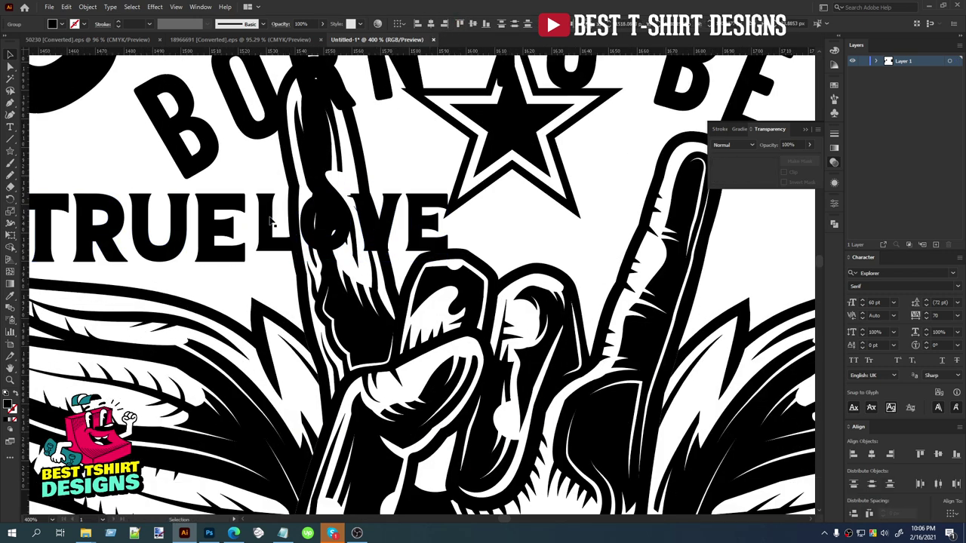
Step: Enlarge "LOVE" proportionally to match the letter height of "TRUE"
left_click(271, 221)
left_click_drag(351, 249, 351, 261)
scroll(255, 235, "down", 2)
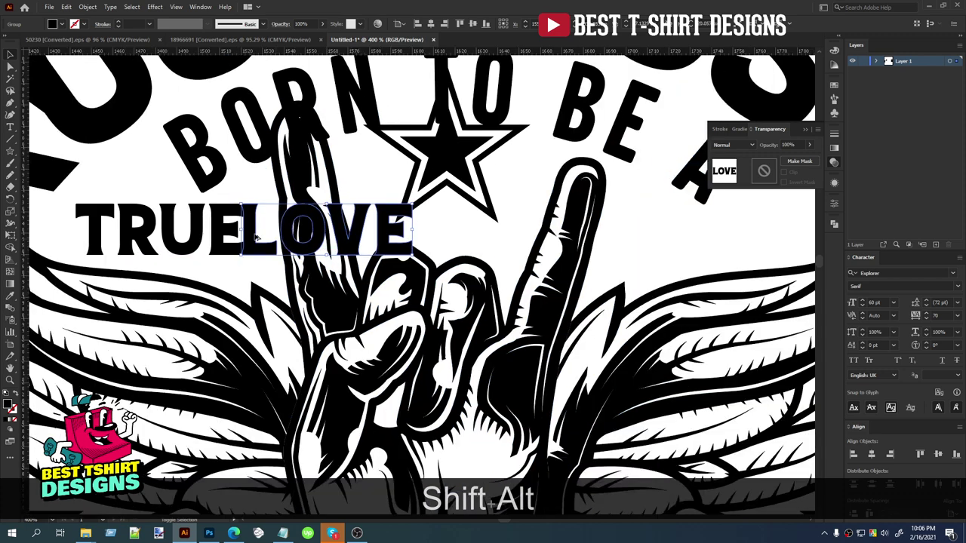
Step: Place "LOVE" beside the right raised finger, align it vertically centred with "TRUE", and nudge both words slightly down
left_click_drag(255, 230, 505, 238)
left_click(243, 228, "shift")
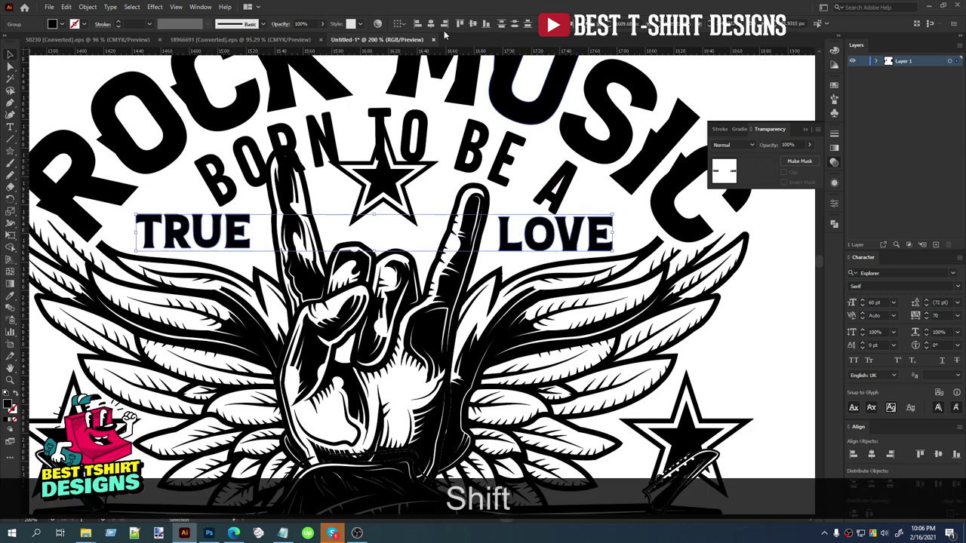
left_click(472, 23)
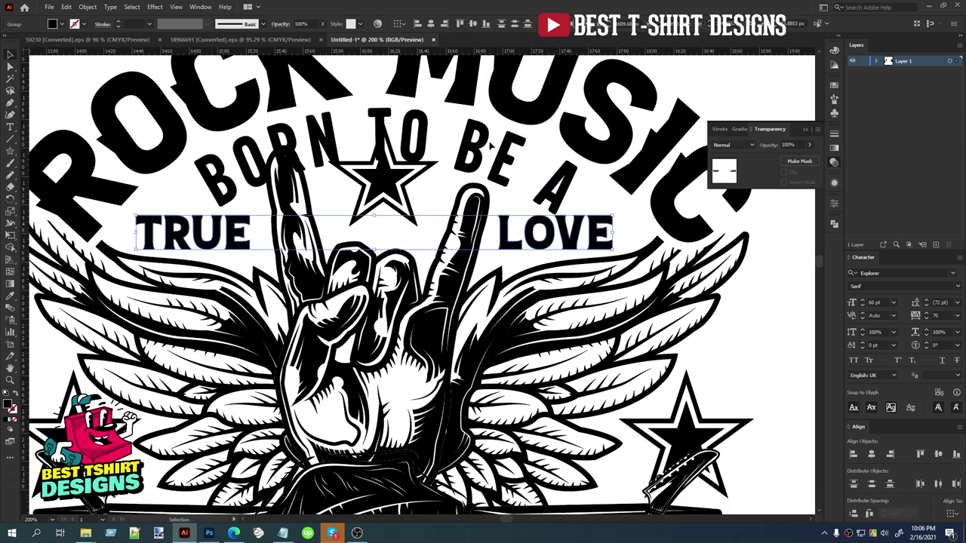
key("Down")
scroll(274, 250, "down", 2)
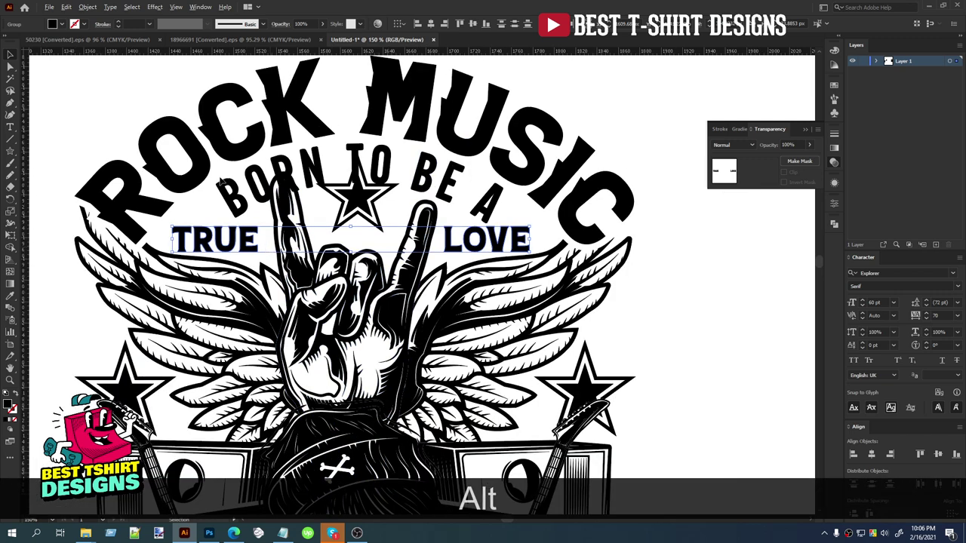
scroll(219, 183, "down", 2)
Step: Shrink the upper star proportionally and centre it between the raised fingers, below "BORN TO BE A"
left_click(309, 175)
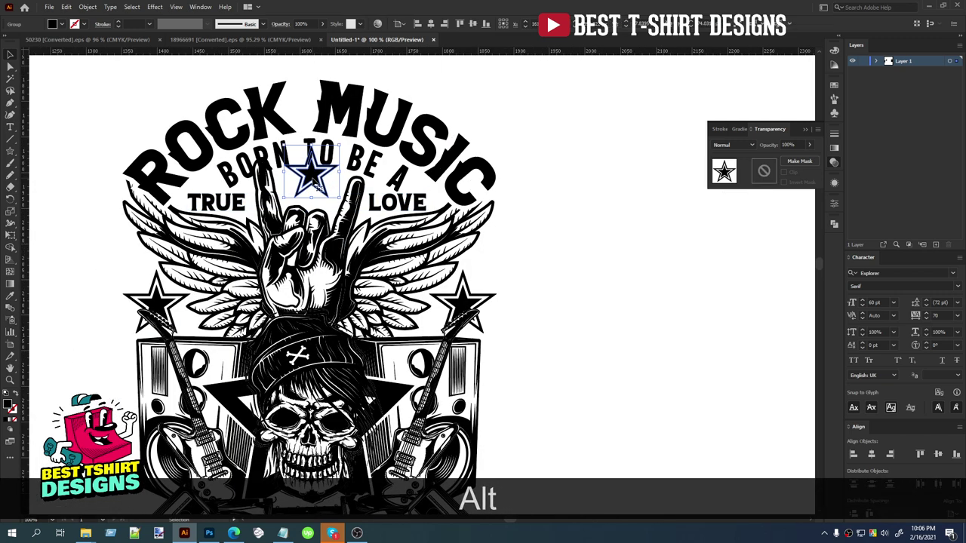
scroll(308, 181, "up", 2)
left_click_drag(314, 112, 312, 199)
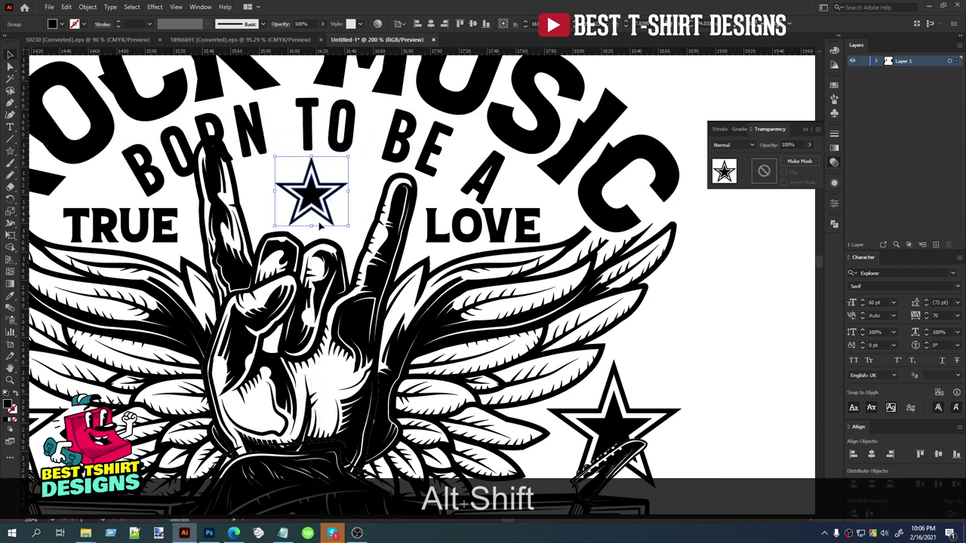
left_click(269, 194)
Step: Isolate the wings inside the winged-hand group, copy the hand outline from their opacity mask, and return to the full artwork
scroll(246, 195, "down", 1)
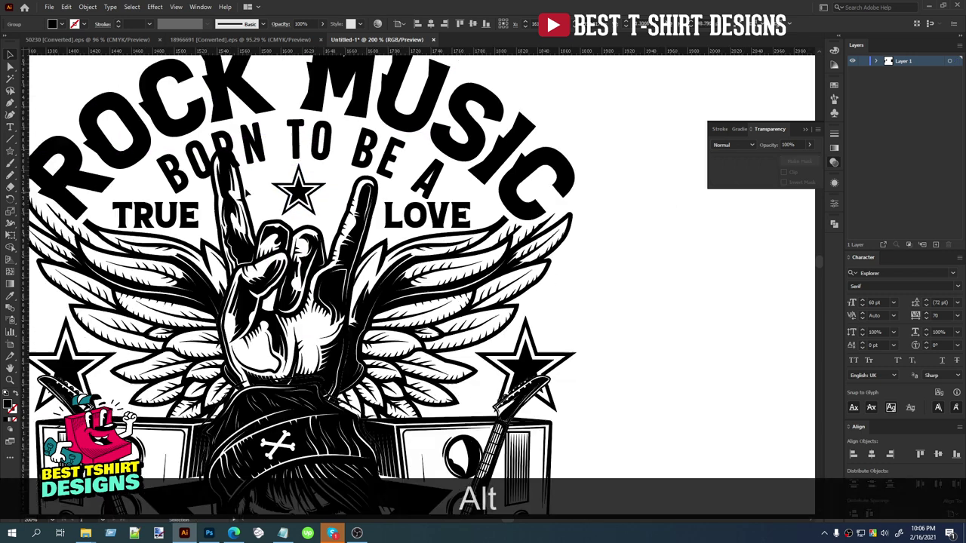
double_click(242, 190)
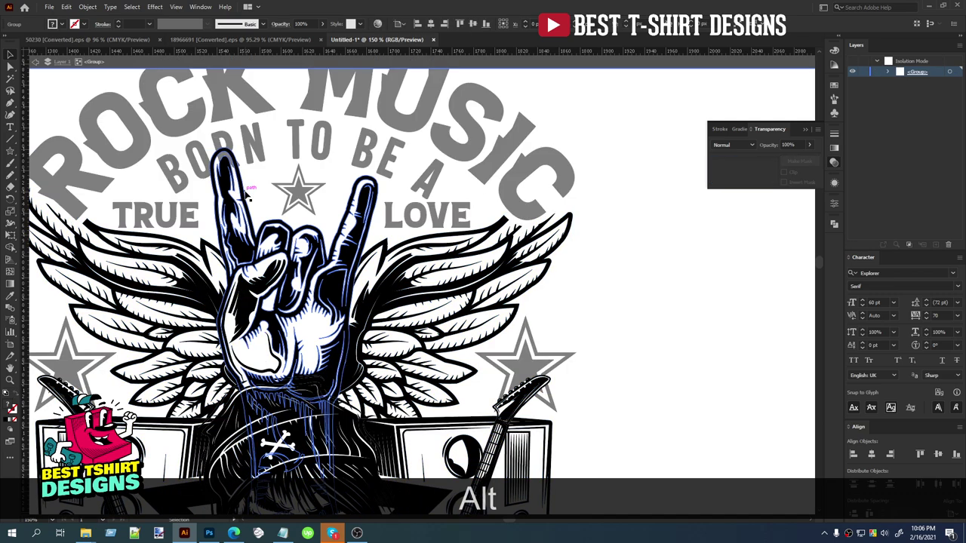
left_click(393, 261)
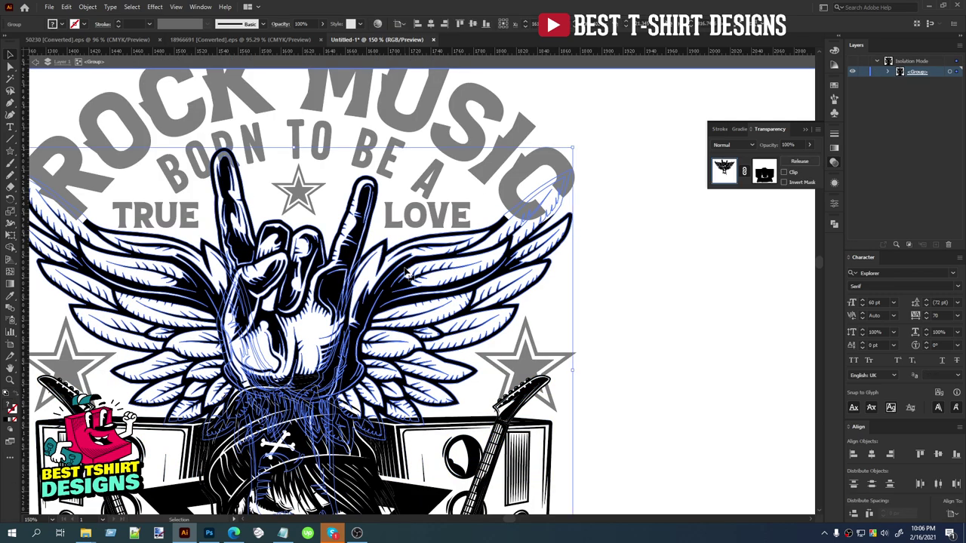
double_click(404, 272)
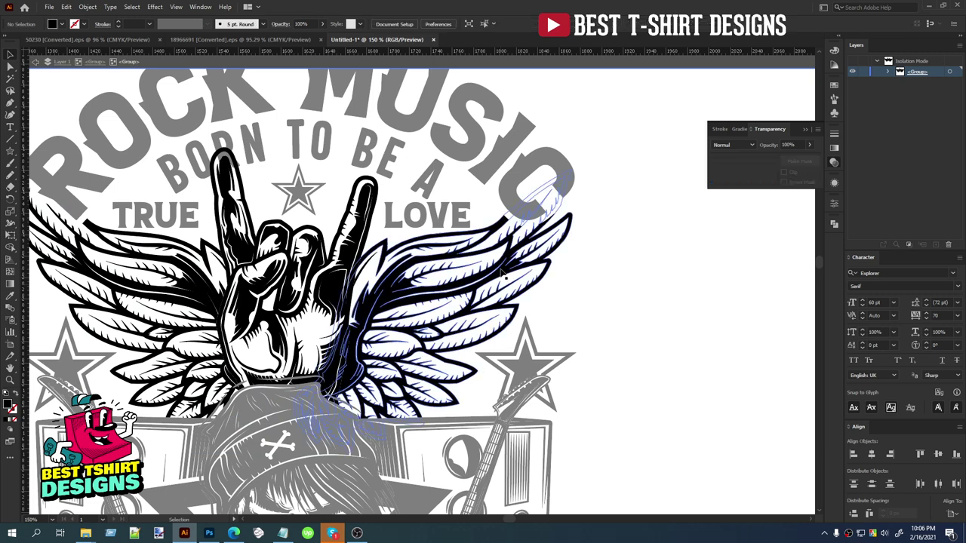
left_click(764, 178)
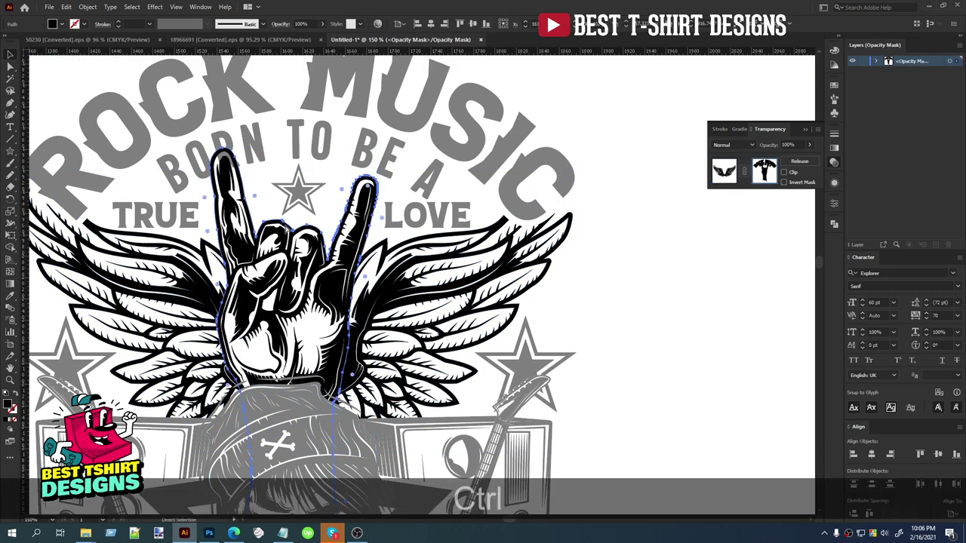
key("ctrl+c")
left_click(725, 171)
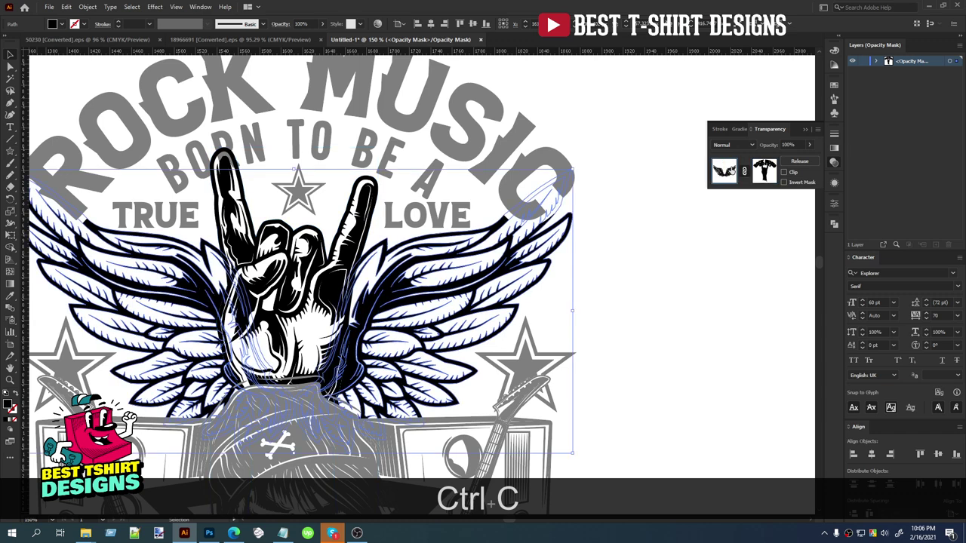
left_click(653, 250)
Step: Isolate the arched lettering group and nudge "BORN TO BE A" slightly up towards "ROCK MUSIC"
left_click(388, 160)
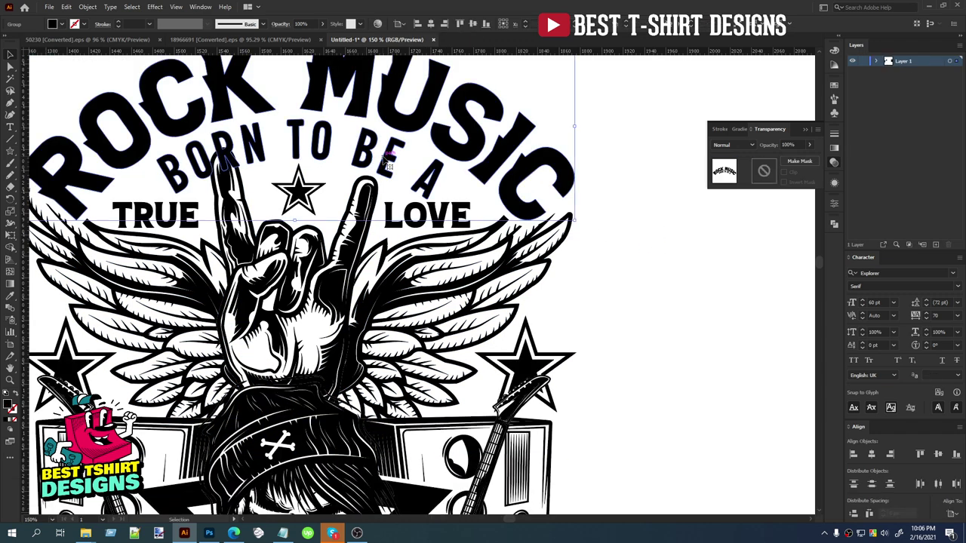
double_click(388, 160)
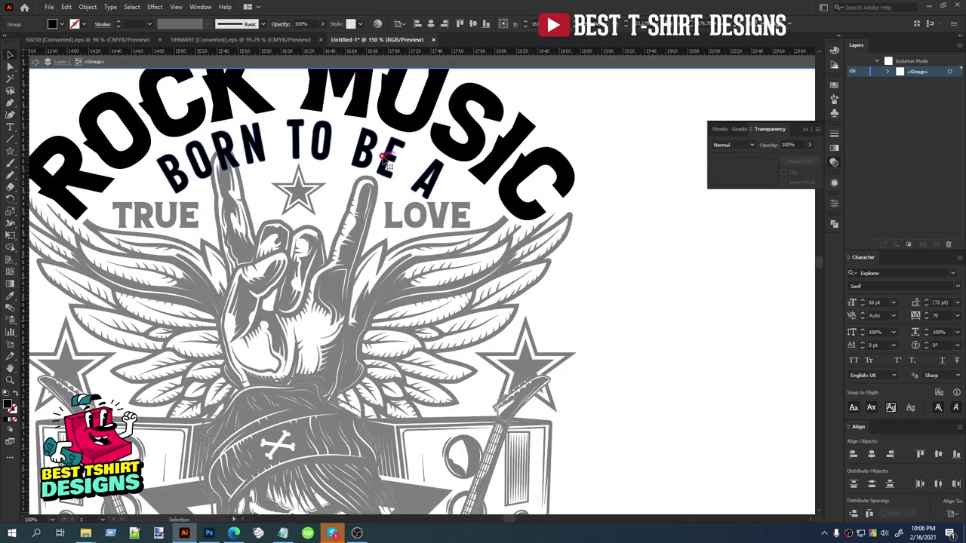
left_click(266, 168)
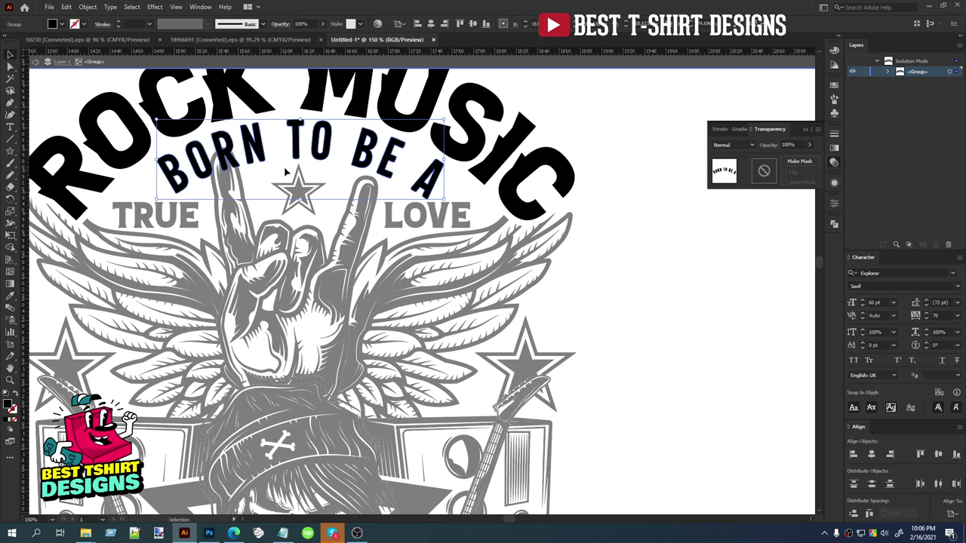
key("Up")
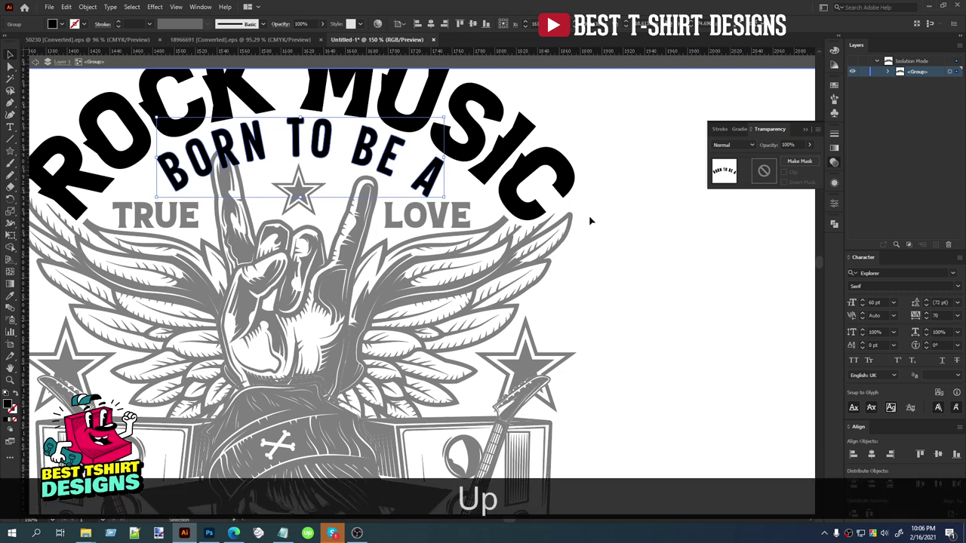
Step: Give "BORN TO BE A" an opacity mask, paste the hand outline into it in place, and leave the mask and isolation
left_click(764, 171)
key("ctrl+f")
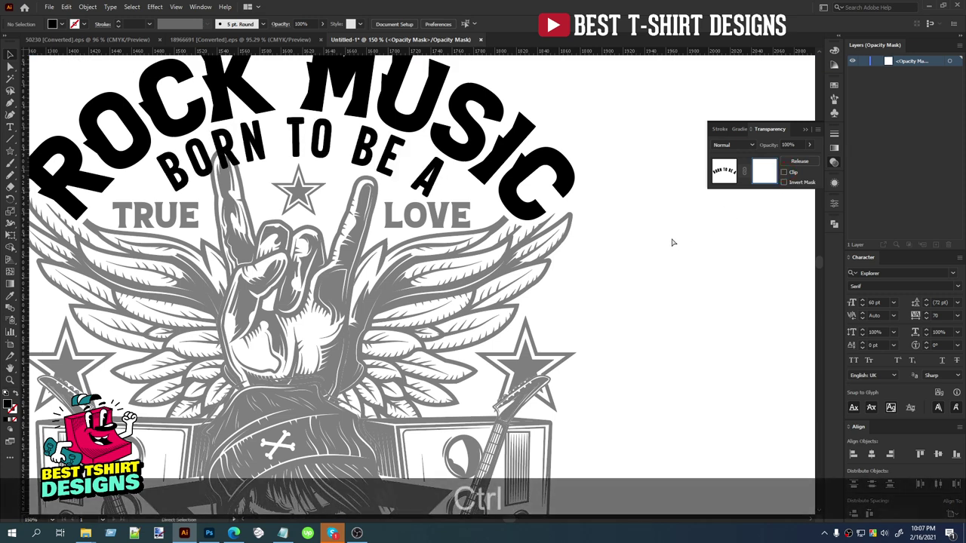
left_click(667, 241)
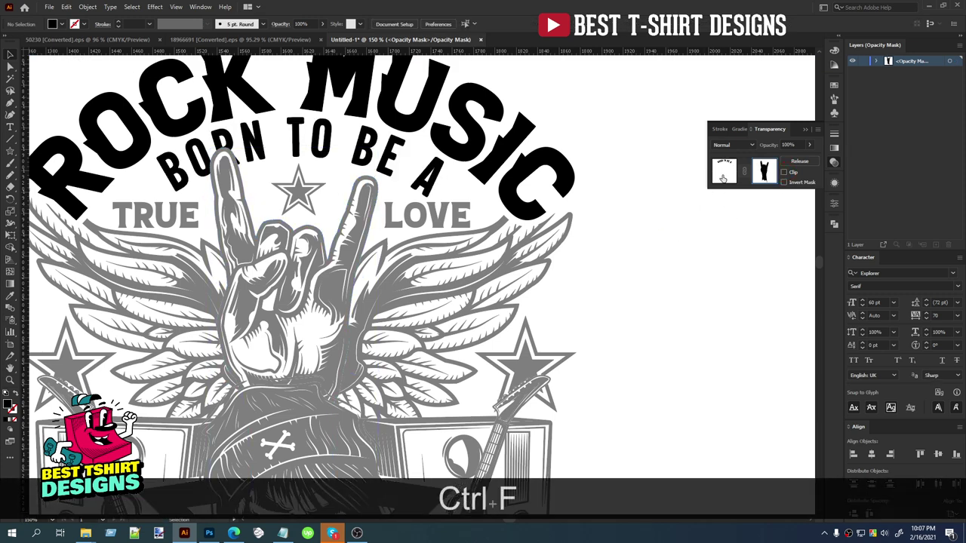
left_click(724, 171)
double_click(653, 255)
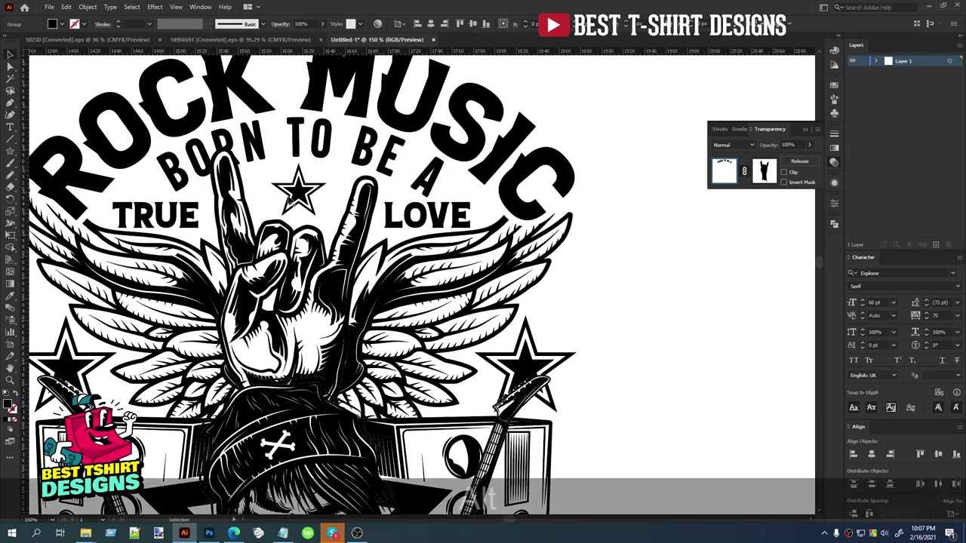
Step: Select the whole design and set its fill colour to black, 000000
scroll(295, 195, "down", 1)
scroll(294, 195, "down", 2)
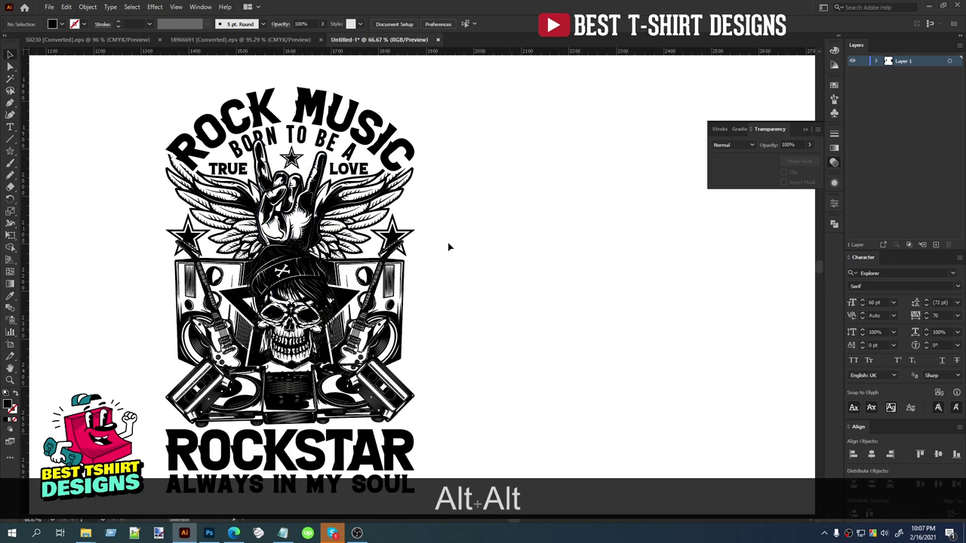
left_click(454, 266)
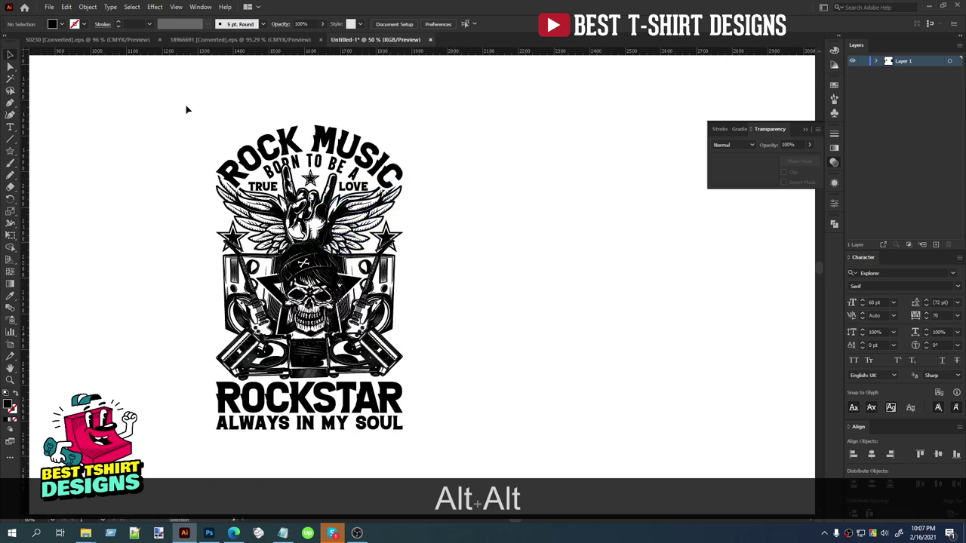
left_click_drag(188, 109, 458, 436)
left_click(463, 288)
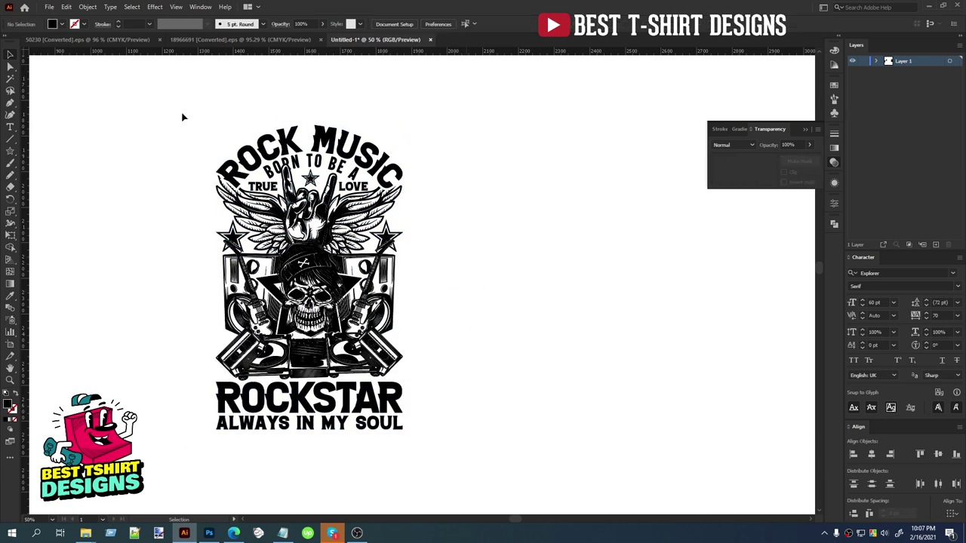
left_click_drag(171, 104, 457, 478)
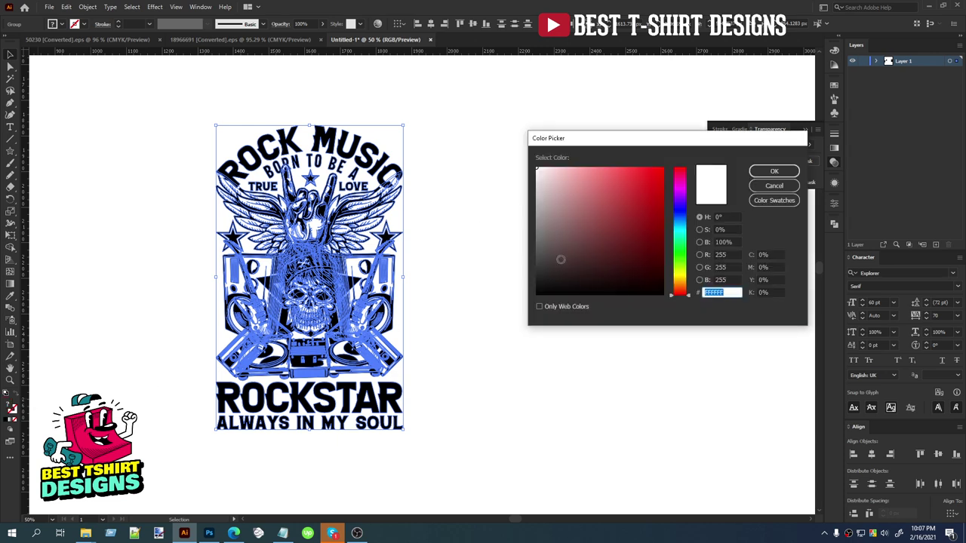
type("000000")
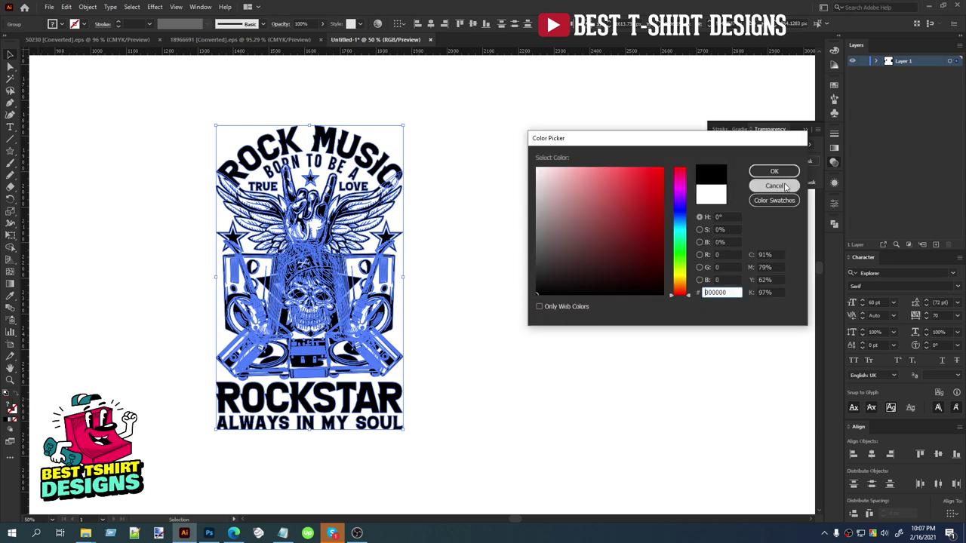
left_click(773, 172)
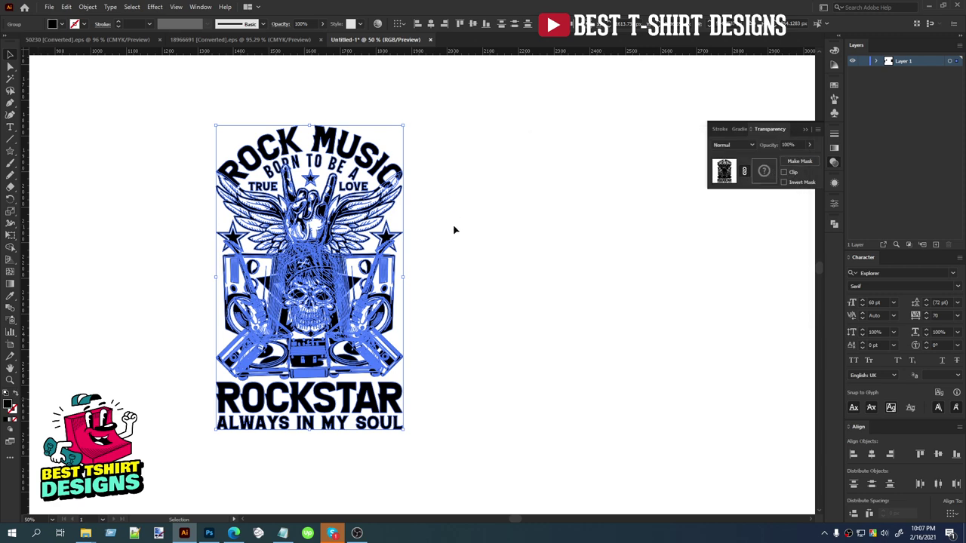
left_click(453, 229)
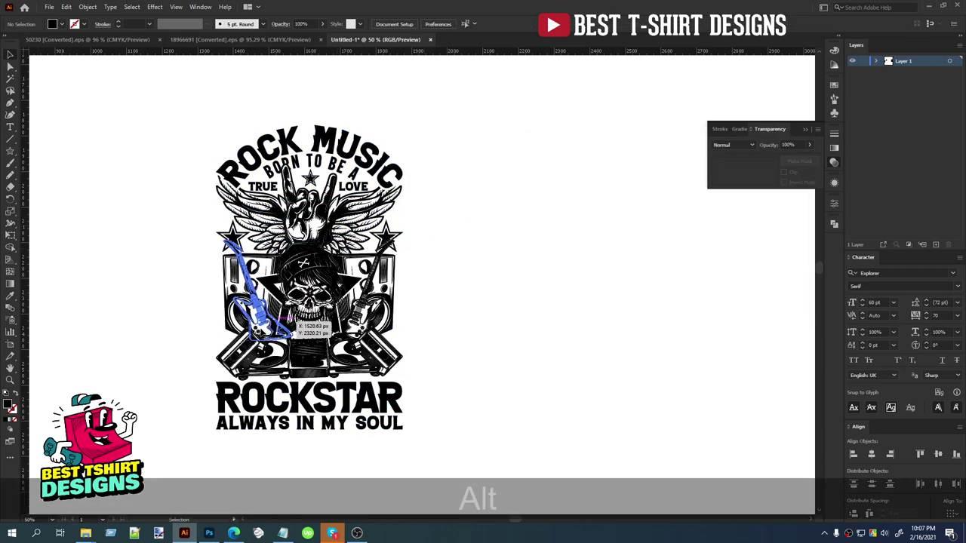
scroll(259, 322, "up", 1)
scroll(295, 255, "down", 1)
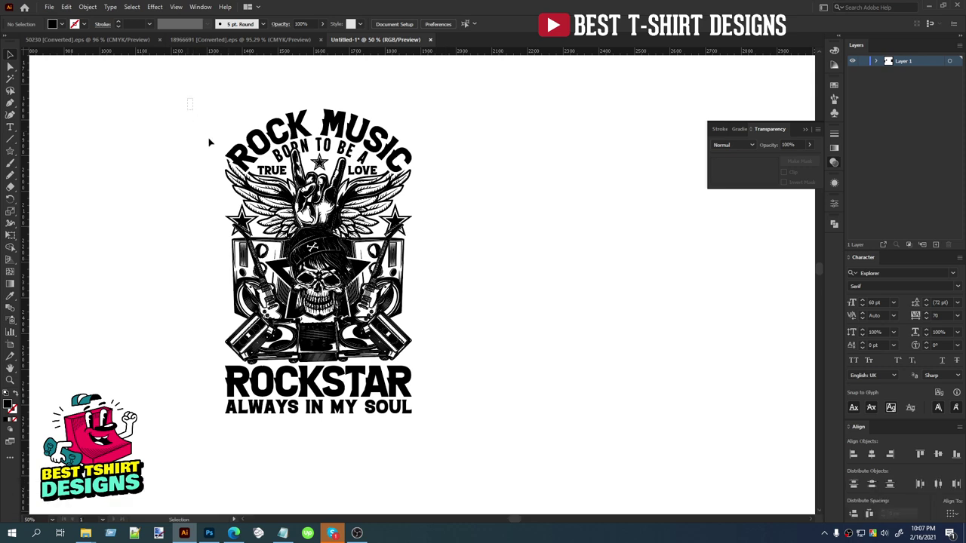
left_click_drag(210, 142, 464, 447)
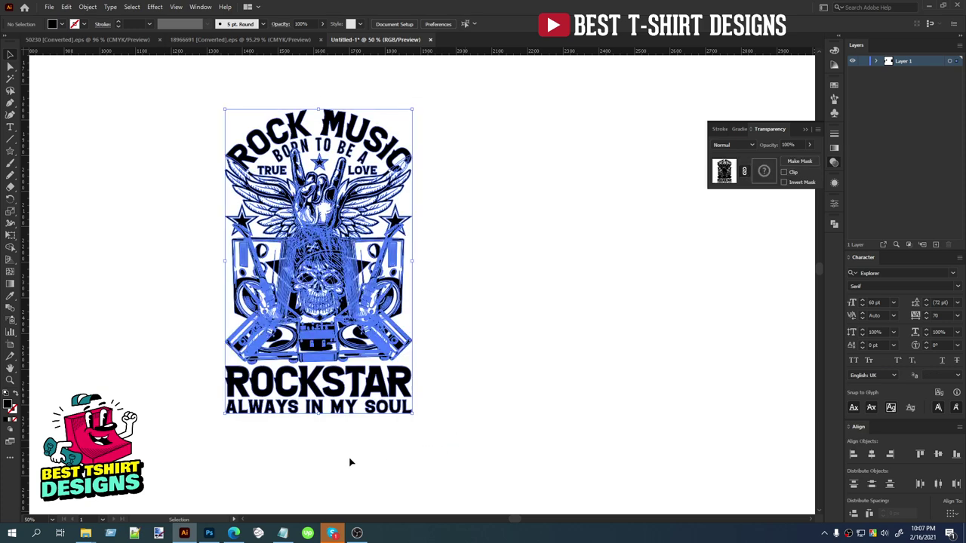
left_click(350, 458)
Step: Move the "ROCKSTAR" and "ALWAYS IN MY SOUL" lettering up against the cassettes and shrink it proportionally about its centre
left_click(303, 394)
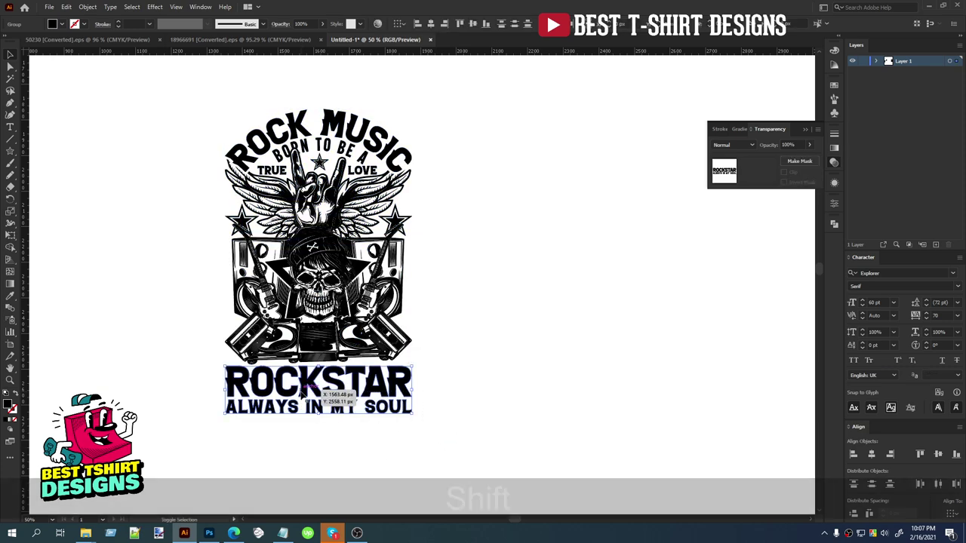
key("shift+Up")
key("shift+Up")
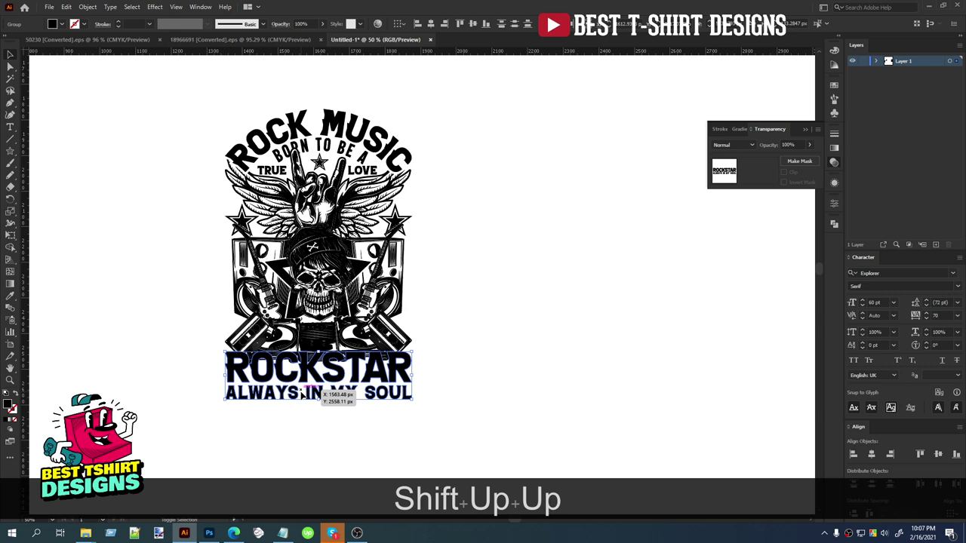
scroll(341, 391, "up", 1)
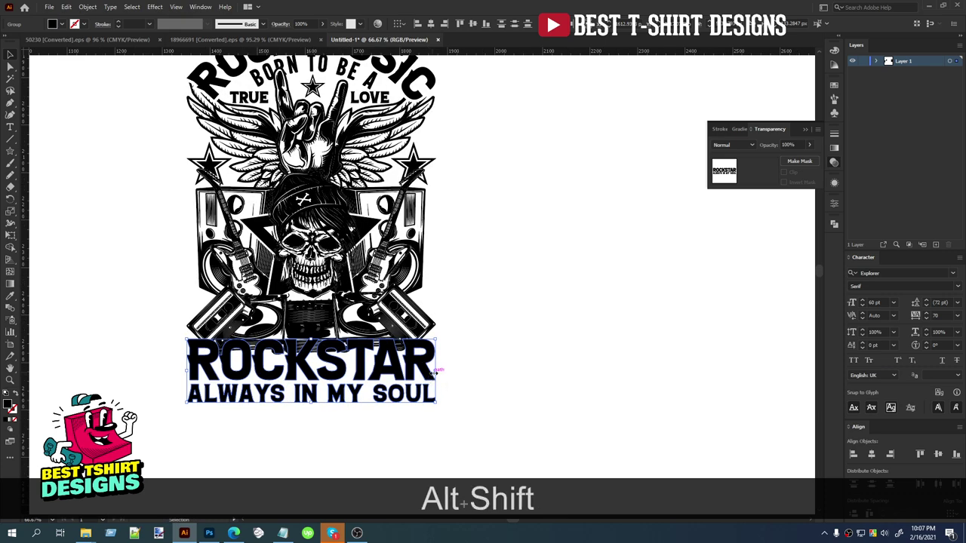
left_click_drag(435, 372, 427, 373)
scroll(436, 375, "down", 1)
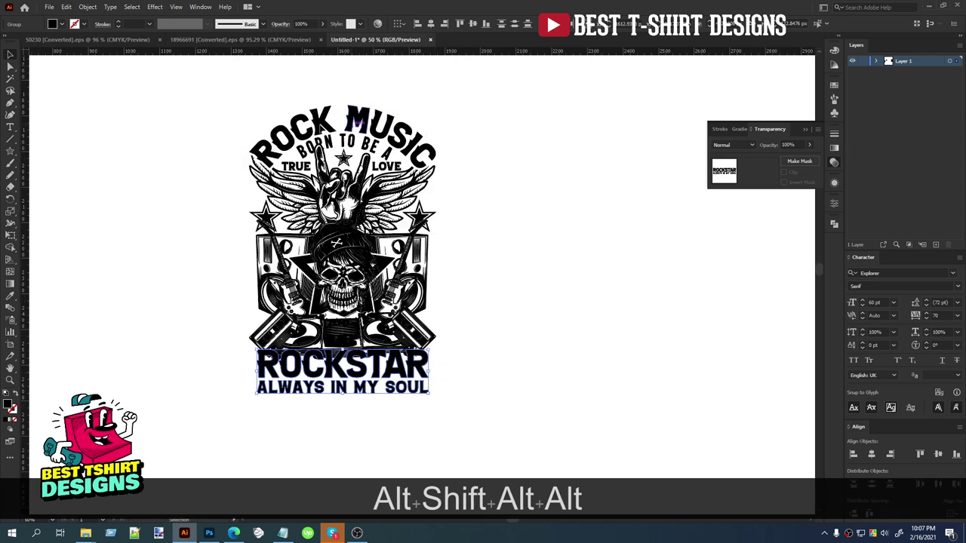
Step: Apply Offset Path to the "ROCKSTAR" and "ALWAYS IN MY SOUL" lettering with a 6 px offset, miter joins and miter limit 4
scroll(352, 379, "up", 1)
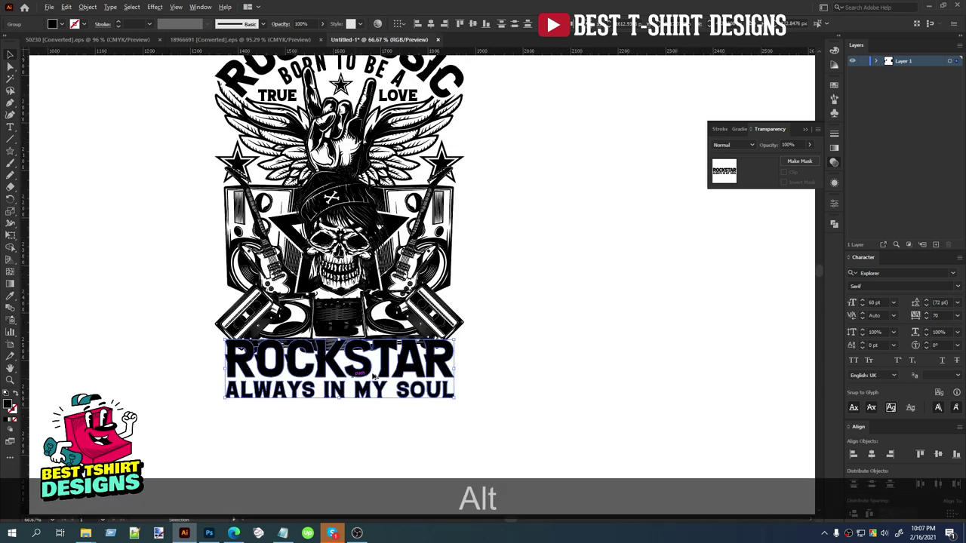
left_click(88, 7)
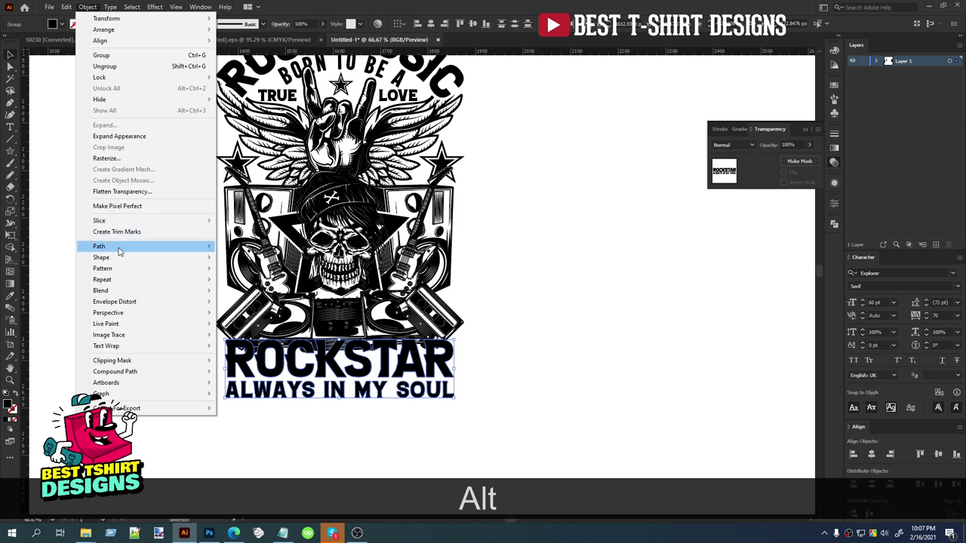
mouse_move(148, 249)
left_click(246, 283)
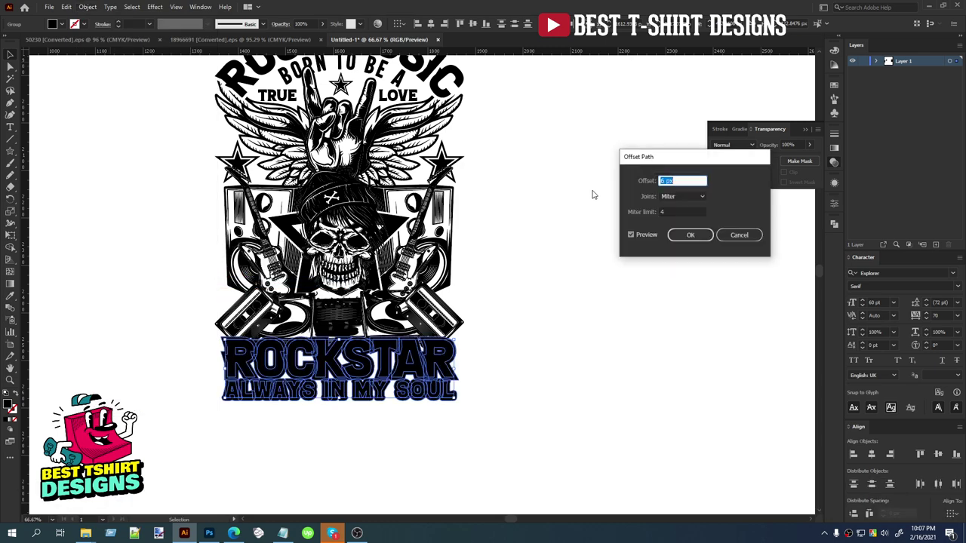
left_click(683, 237)
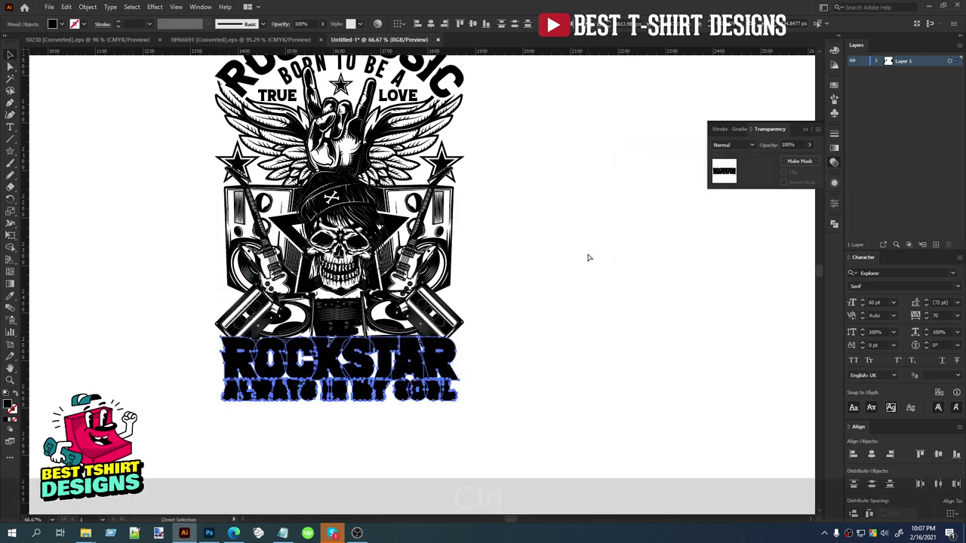
Step: Group the two cassettes and mask them with the offset lettering outline, cut and pasted in place into a new opacity mask
key("ctrl+x")
left_click_drag(437, 320, 451, 313)
left_click(253, 320, "shift")
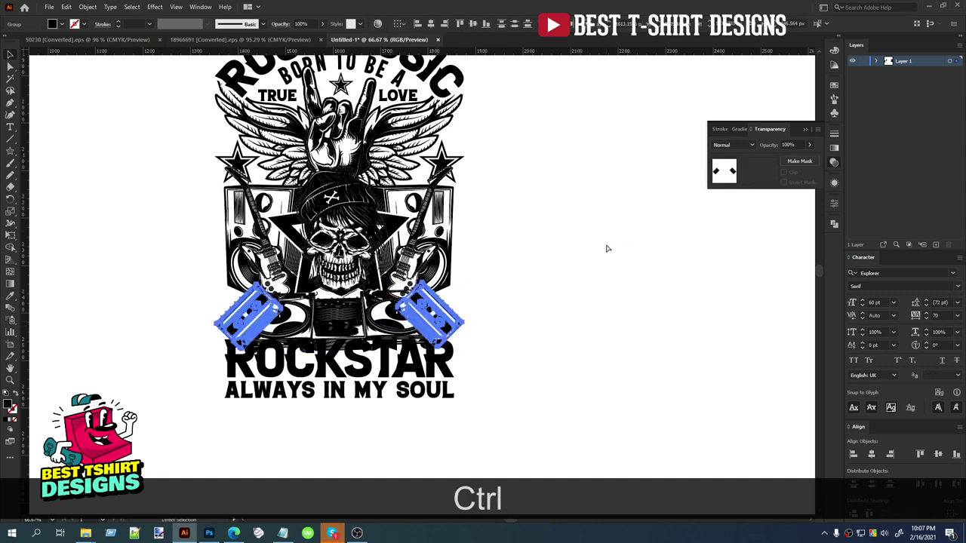
key("ctrl+g")
left_click(764, 174)
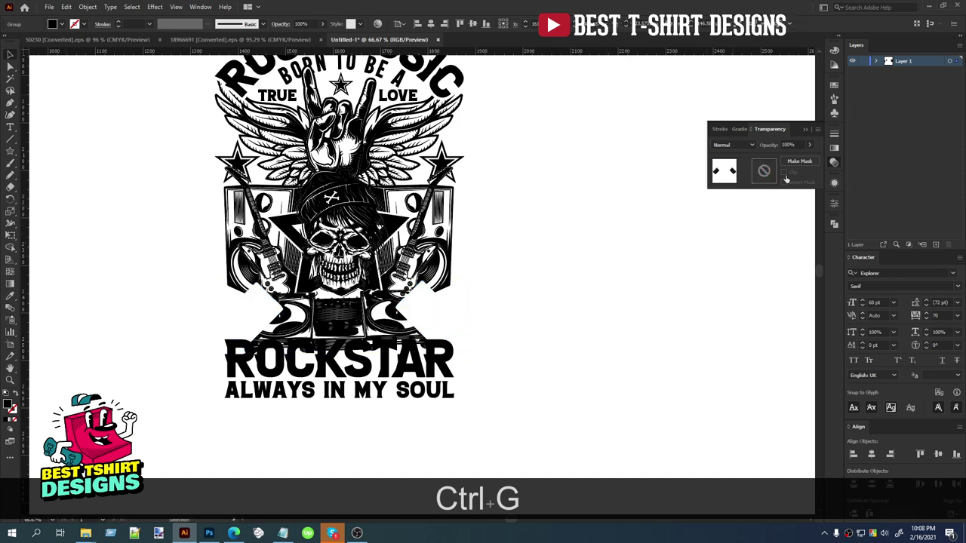
key("ctrl+f")
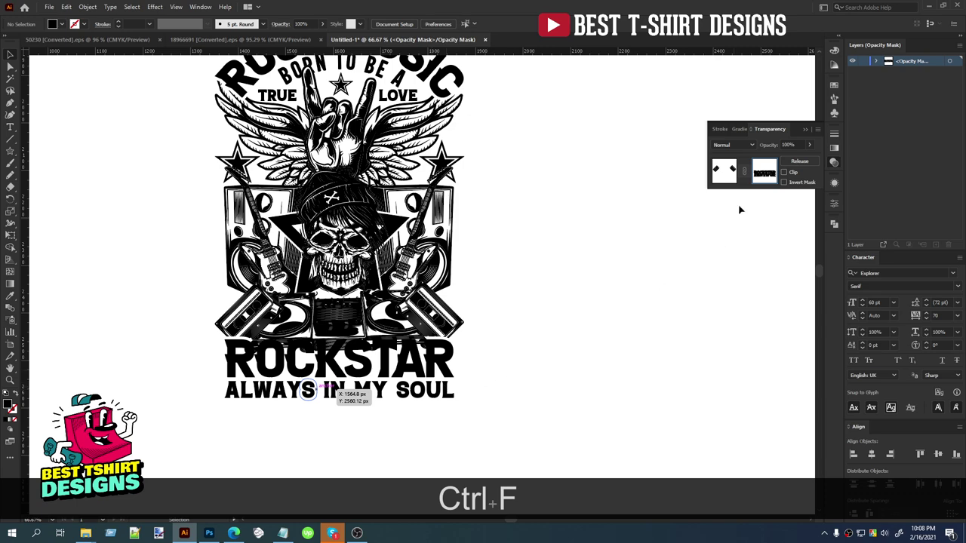
left_click(723, 172)
Step: Paste the offset lettering outline in place into the existing opacity mask of the main skull and speaker artwork
left_click(432, 266)
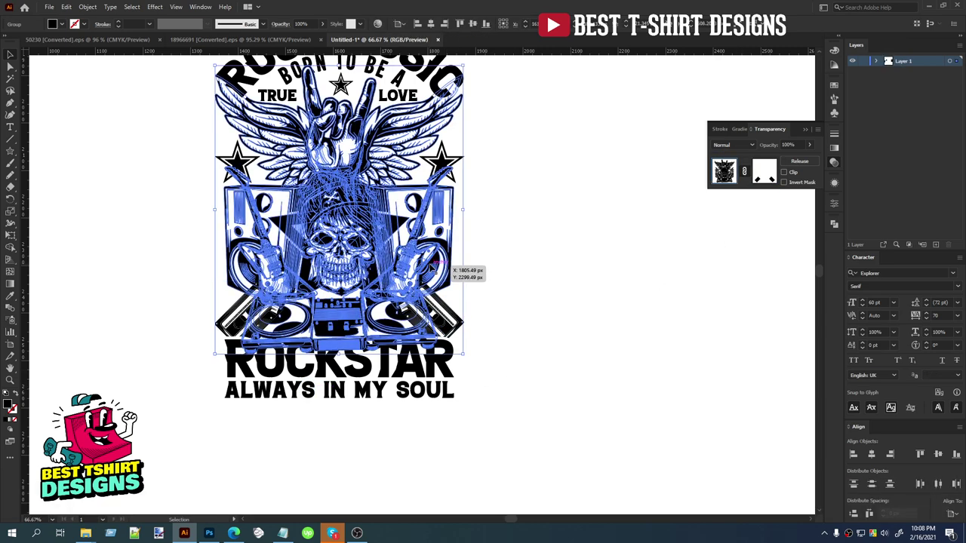
left_click(764, 172)
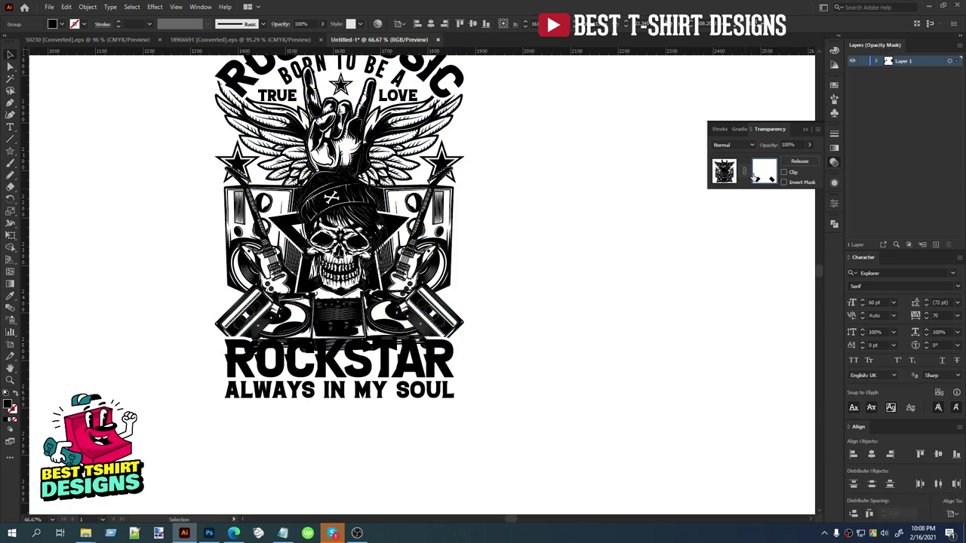
key("ctrl+f")
left_click(544, 326)
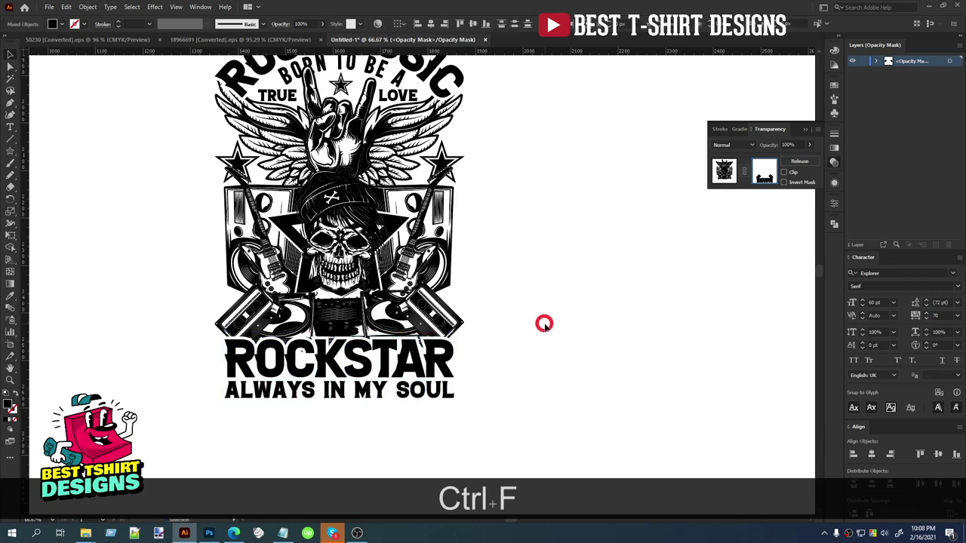
Step: Draw a closed black Pen shape in the artwork's opacity mask over the stray fragments between the A and R of "ROCKSTAR"
scroll(332, 416, "up", 2)
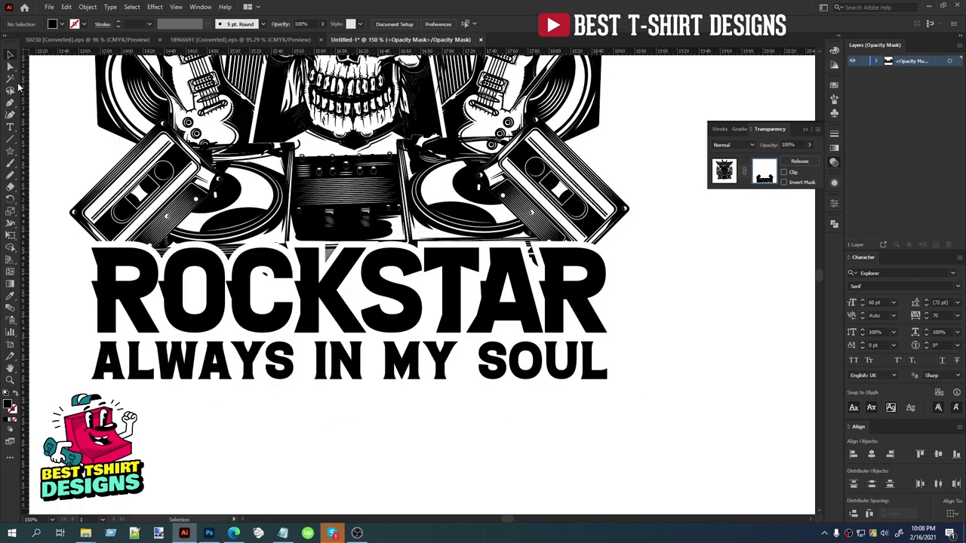
left_click(11, 105)
scroll(581, 272, "up", 2)
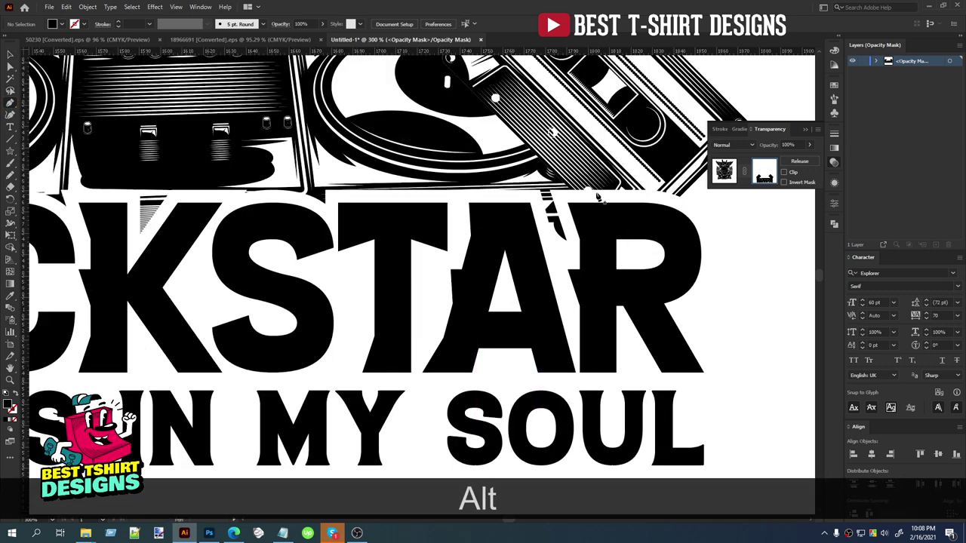
left_click(524, 190)
left_click(526, 256, "shift")
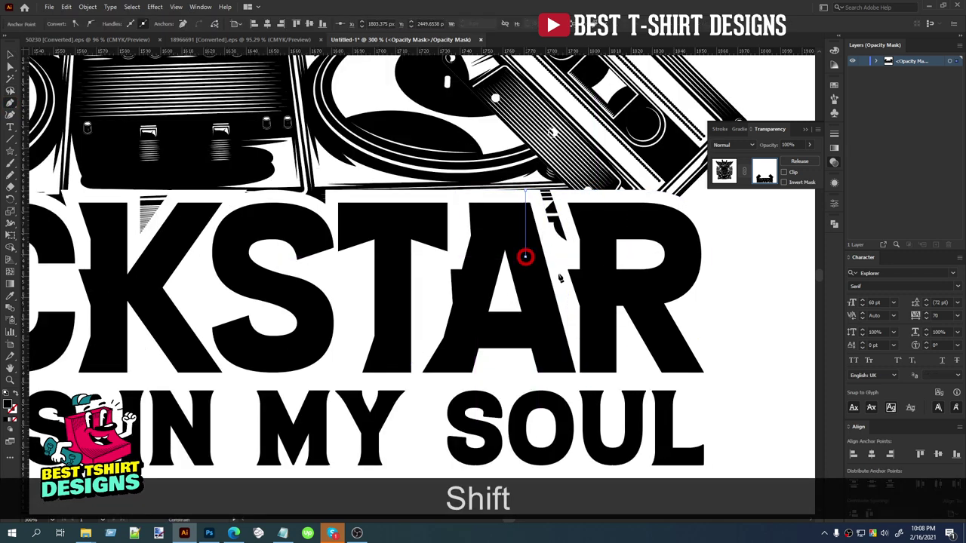
left_click(569, 274)
left_click(606, 229)
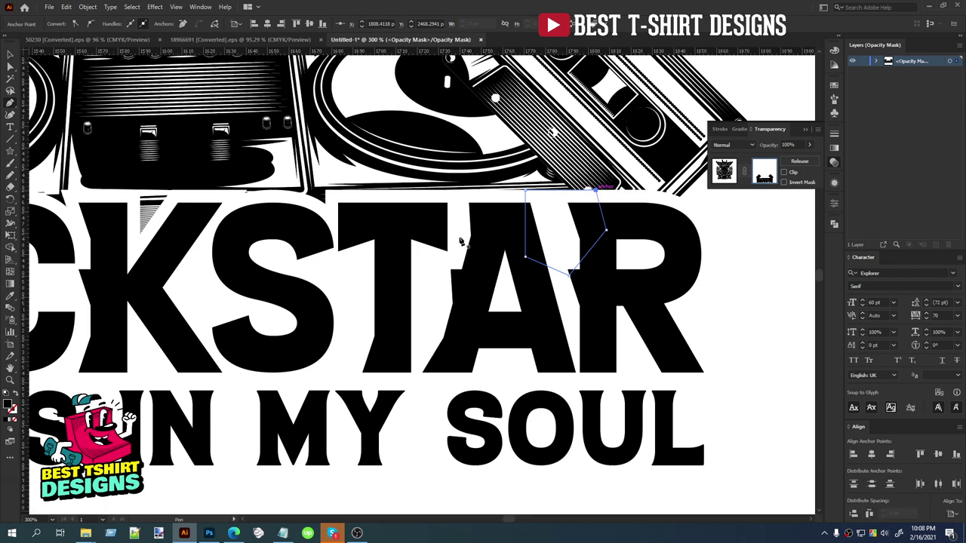
Step: Draw a four-sided Pen shape in the mask over the stray fragment inside the C of "ROCKSTAR" and deselect it
scroll(392, 219, "down", 1)
scroll(180, 236, "up", 1)
scroll(180, 235, "up", 1)
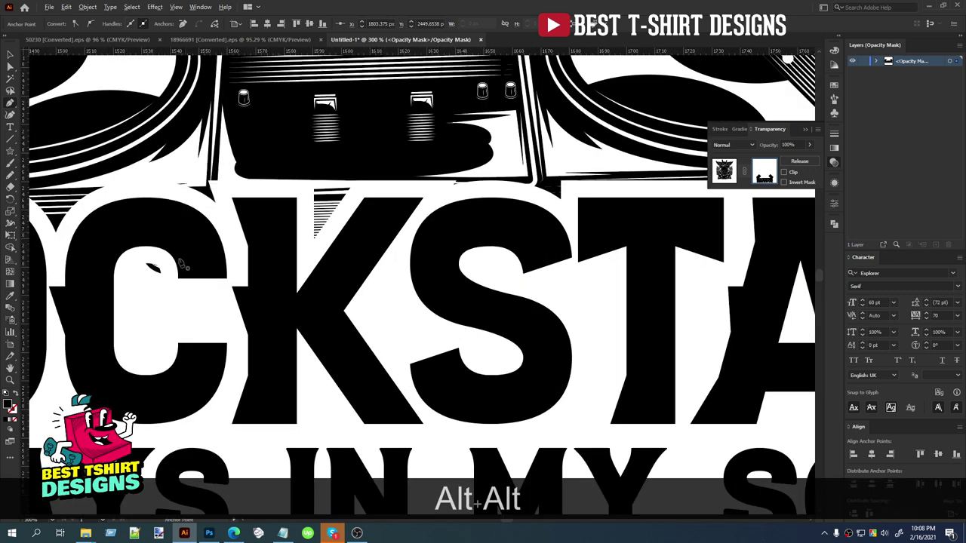
left_click(123, 227)
left_click_drag(126, 283, 128, 287)
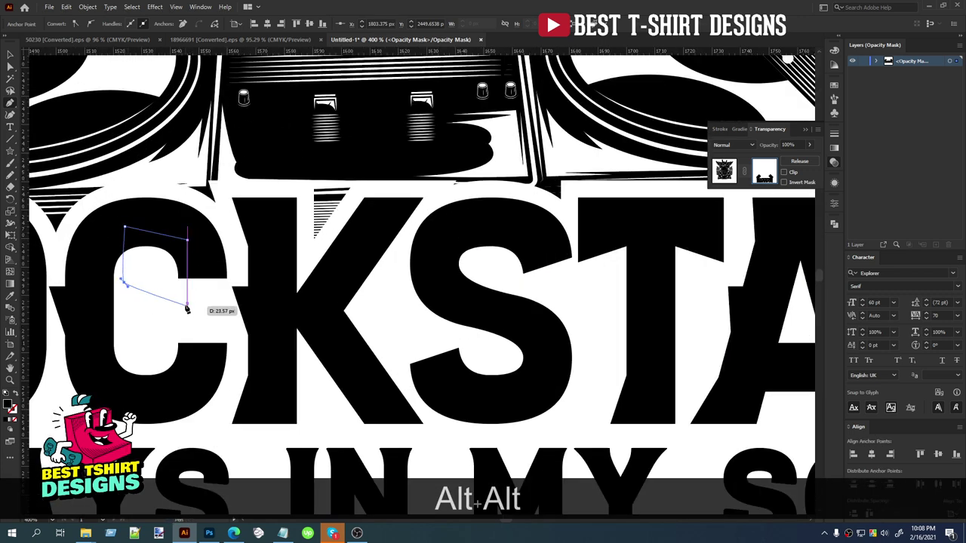
left_click(188, 303)
scroll(247, 292, "down", 1)
scroll(252, 298, "down", 4)
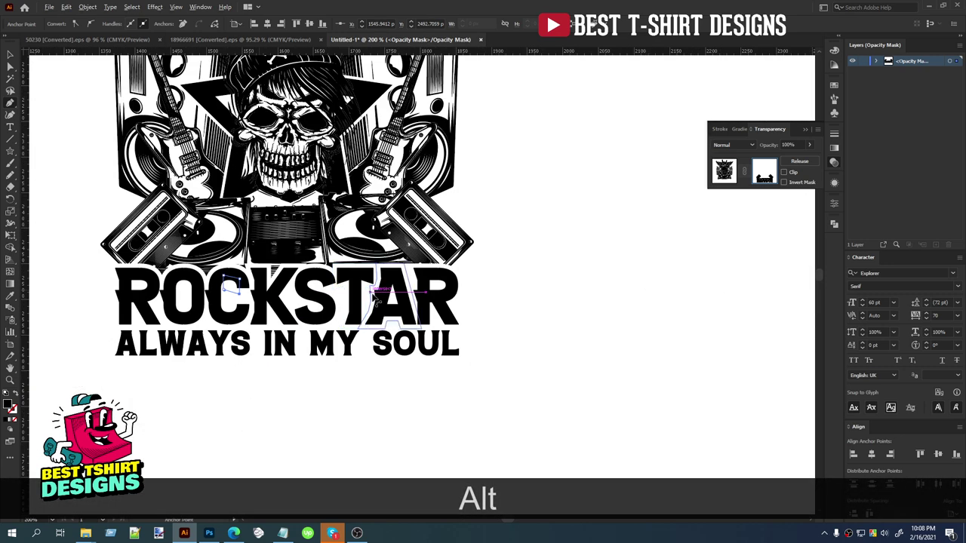
key("alt+v")
left_click(499, 319)
scroll(445, 329, "down", 1)
left_click(505, 329)
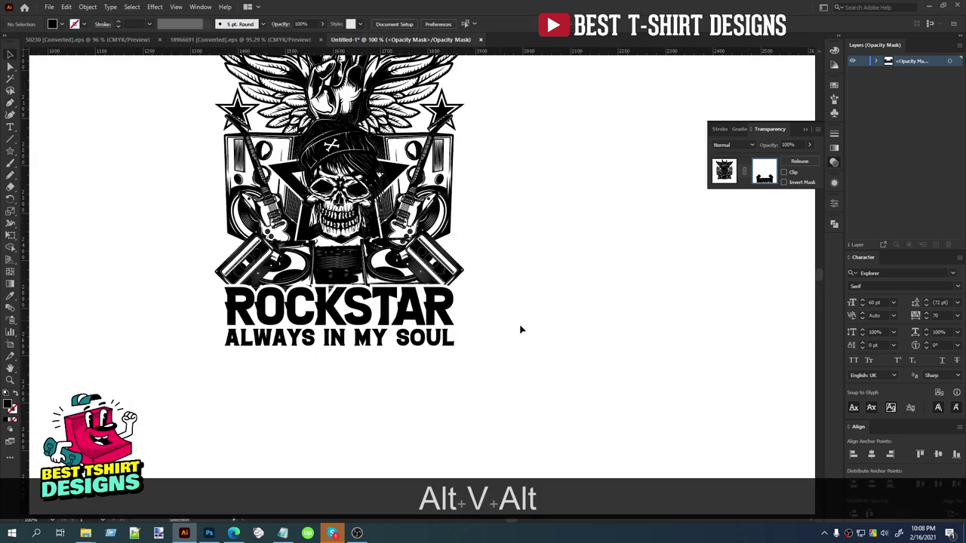
Step: Leave opacity mask editing for the main artwork and deselect everything
scroll(518, 329, "up", 6)
left_click(730, 172)
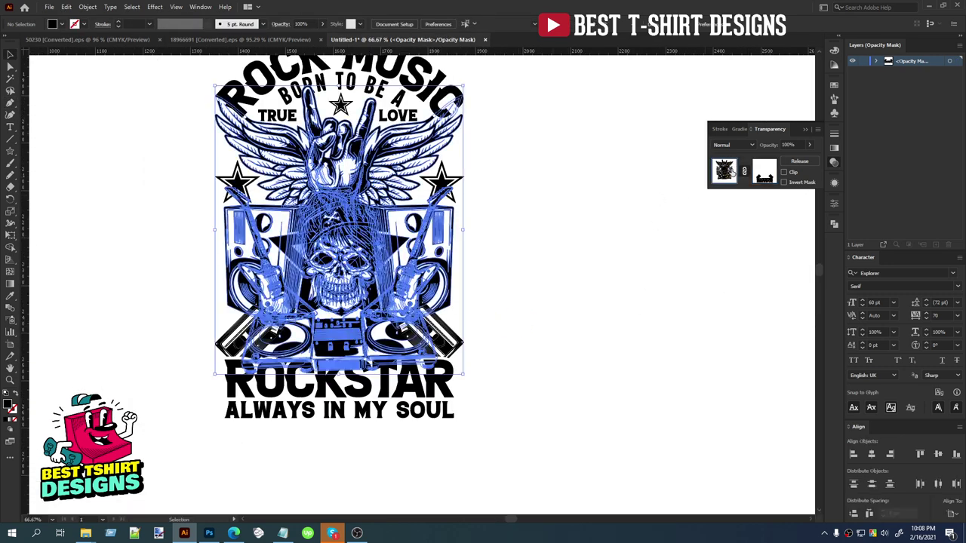
scroll(506, 339, "down", 1)
left_click(507, 337)
scroll(460, 256, "up", 1)
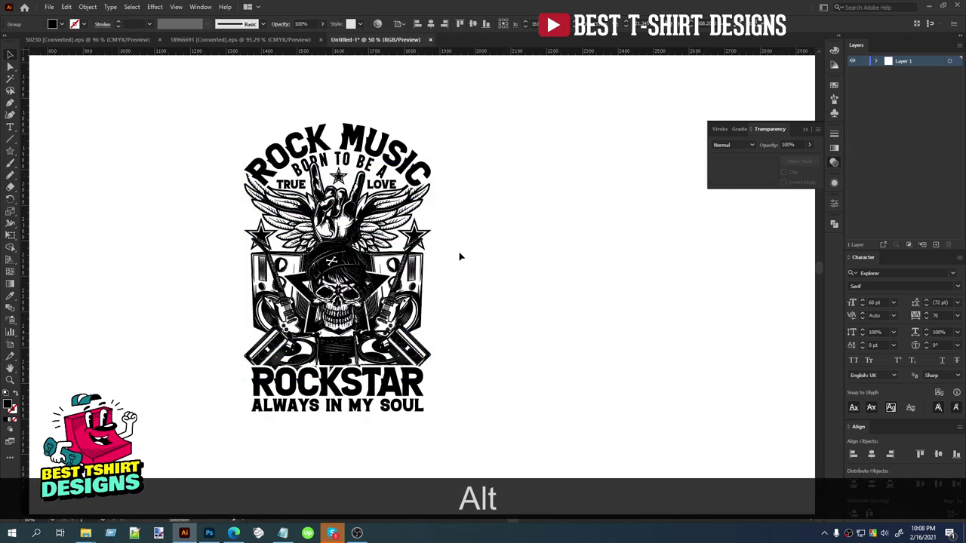